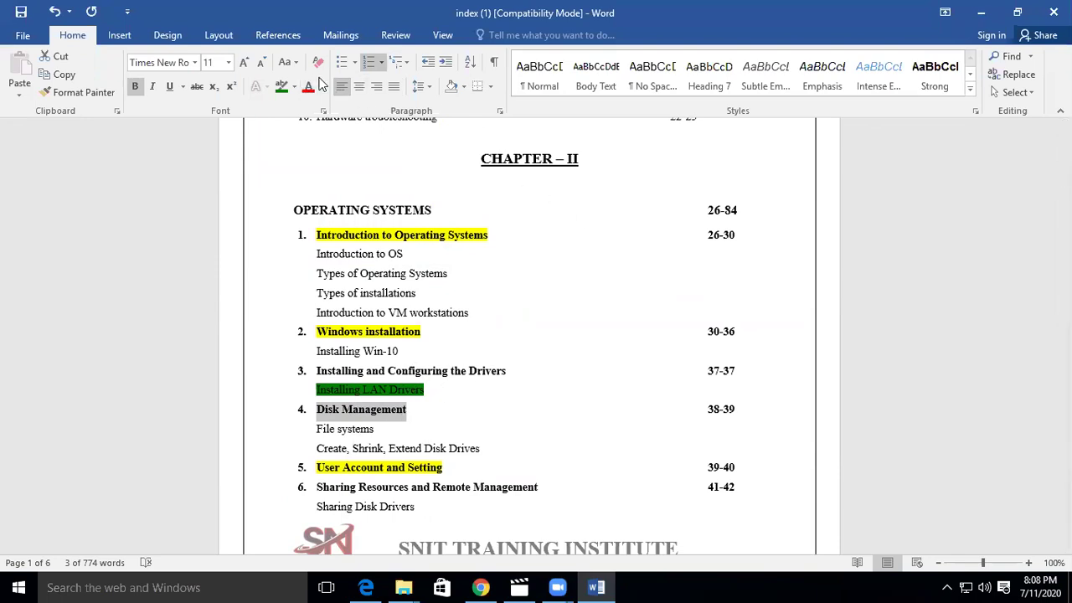
# Highlight the "Disk Management" heading in the Chapter II index in green
pyautogui.click(322, 87)
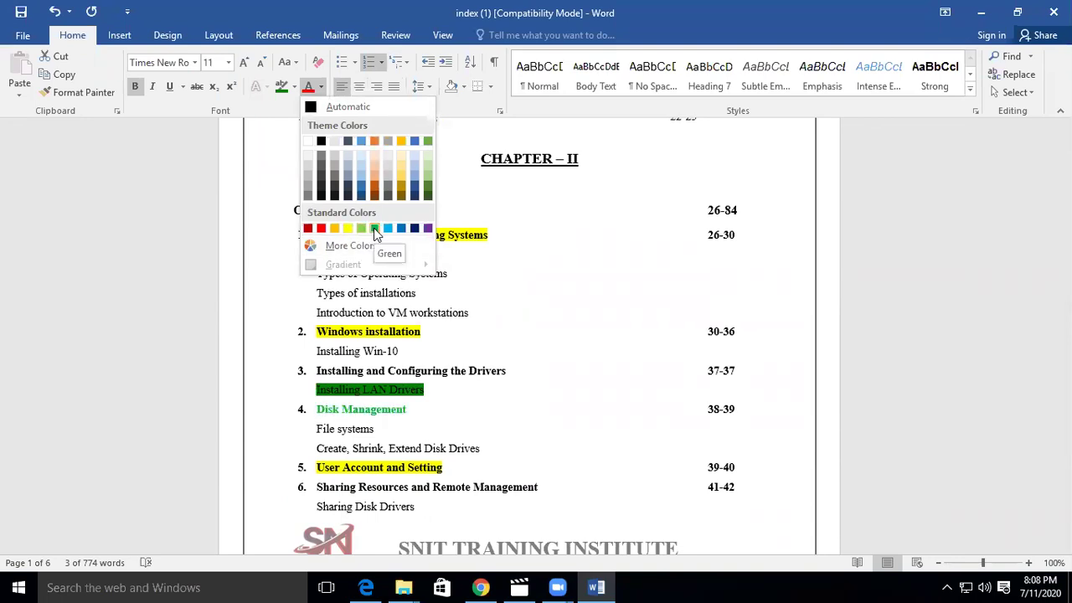
pyautogui.click(236, 162)
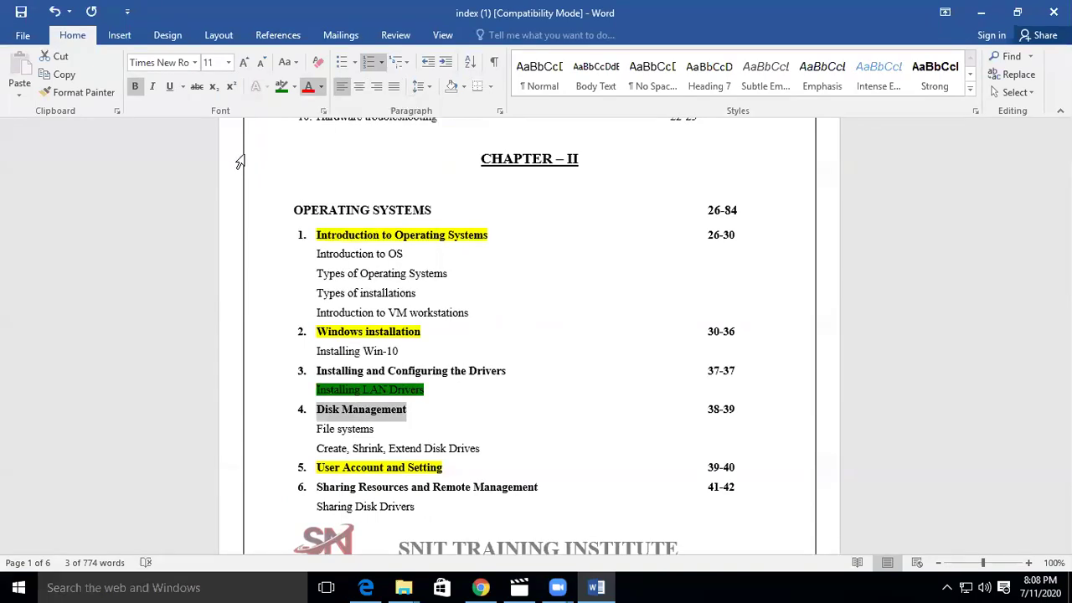
pyautogui.click(294, 87)
pyautogui.click(357, 132)
pyautogui.click(429, 383)
# Highlight the "Introduction to Linux" heading under item 9 of the Chapter II index in green
pyautogui.scroll(-2, 429, 383)
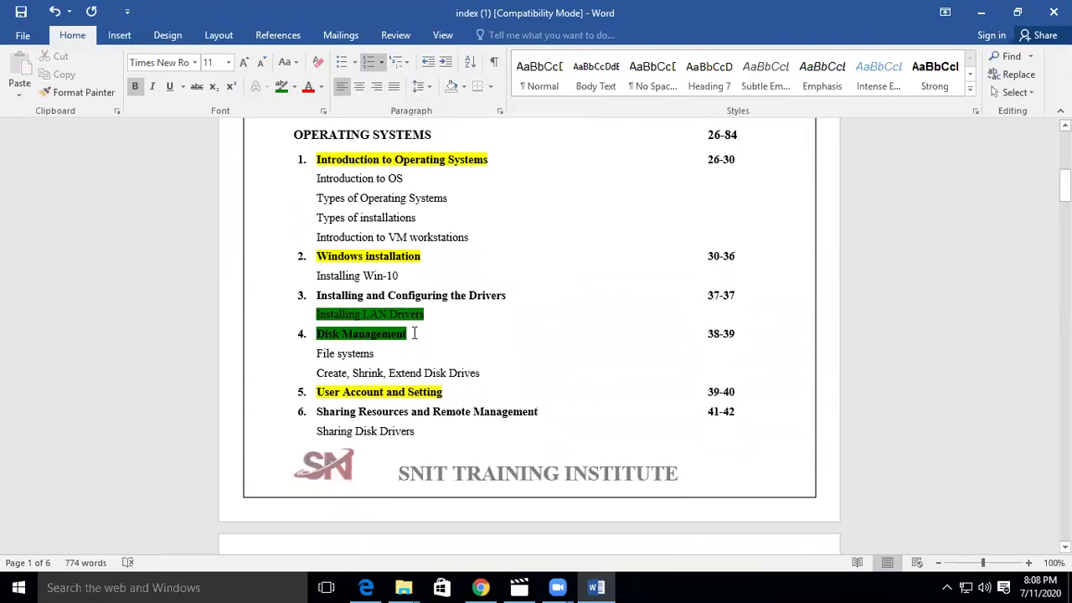
pyautogui.scroll(-6, 496, 483)
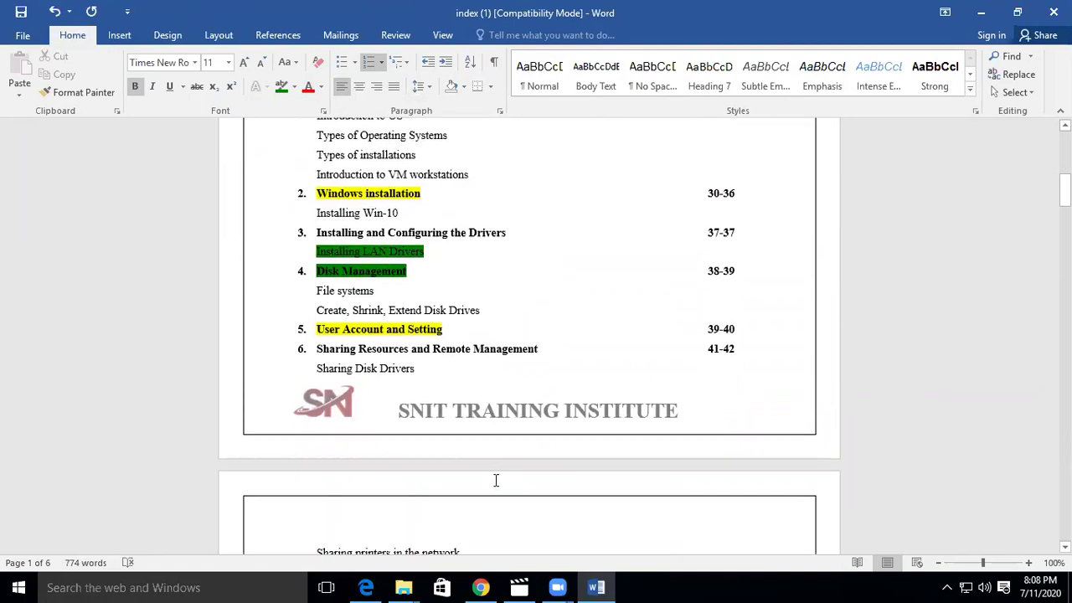
pyautogui.scroll(-3, 496, 483)
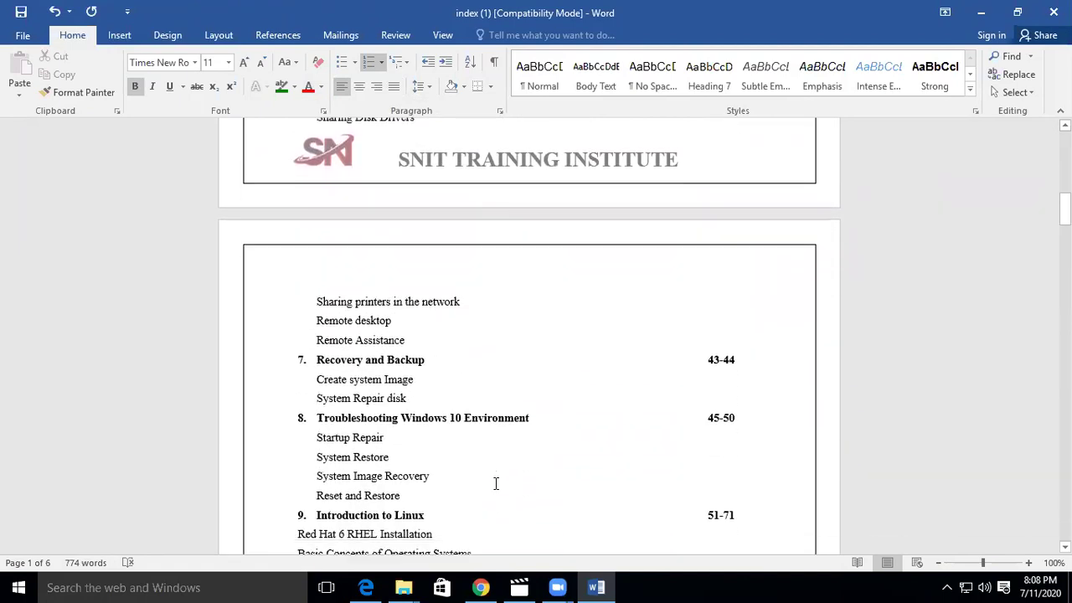
pyautogui.scroll(-2, 495, 483)
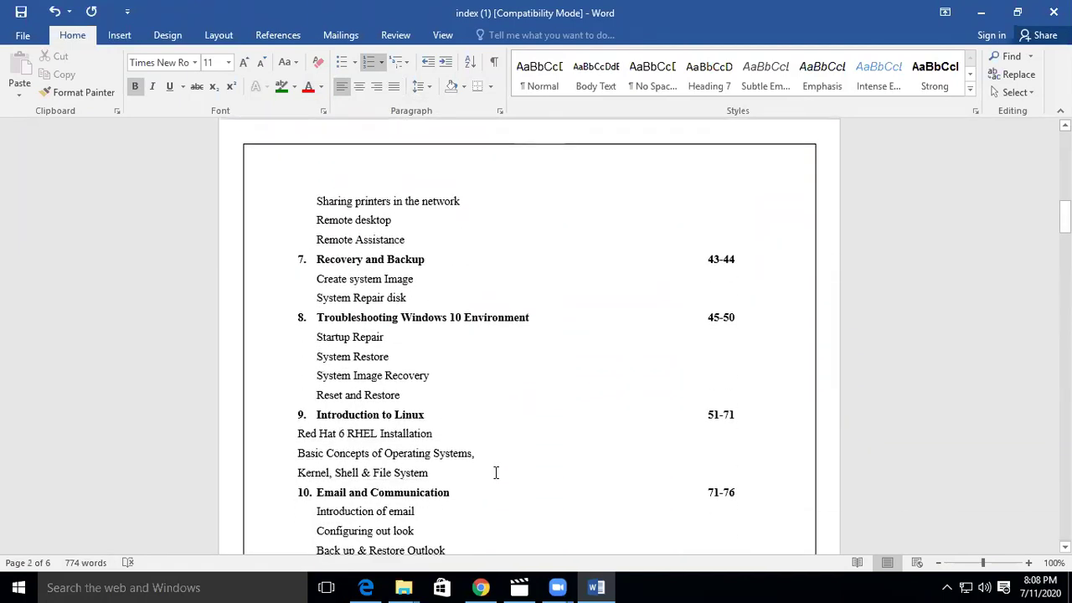
pyautogui.scroll(-1, 496, 472)
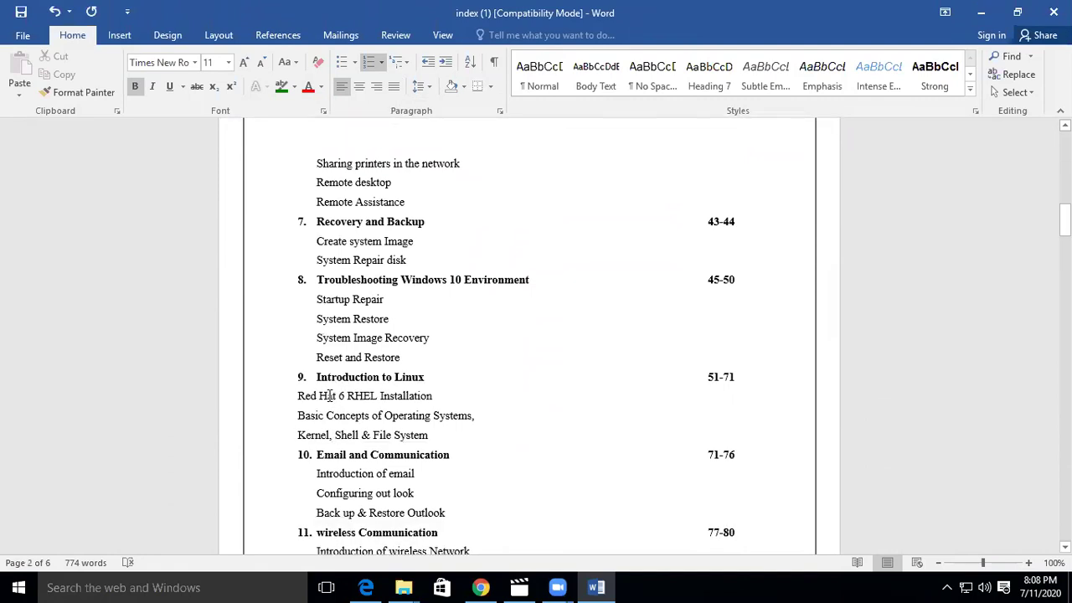
pyautogui.moveTo(341, 376); pyautogui.dragTo(424, 378)
pyautogui.click(294, 86)
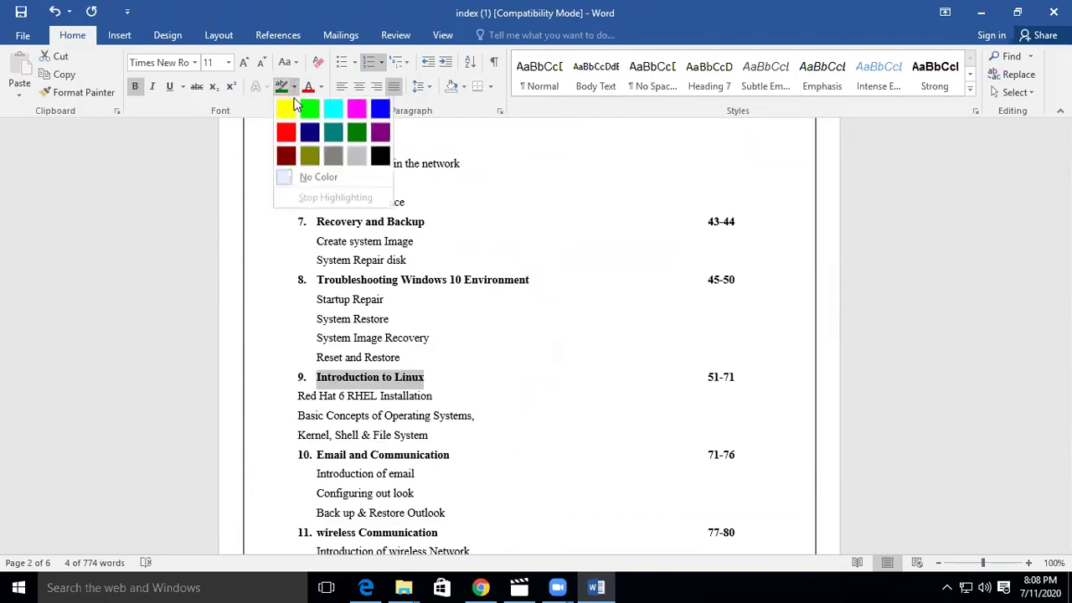
pyautogui.click(357, 133)
# Review the highlighted Chapter II topics, from "User Account and Setting" to "Introduction to Linux"
pyautogui.scroll(10, 422, 385)
pyautogui.scroll(1, 422, 384)
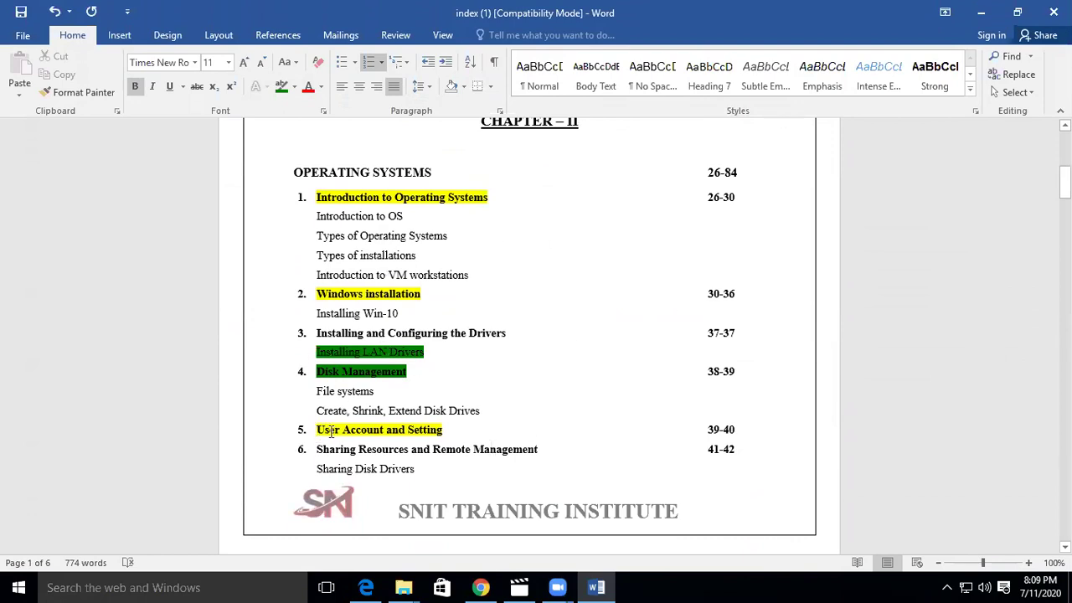
pyautogui.moveTo(318, 431); pyautogui.dragTo(443, 433)
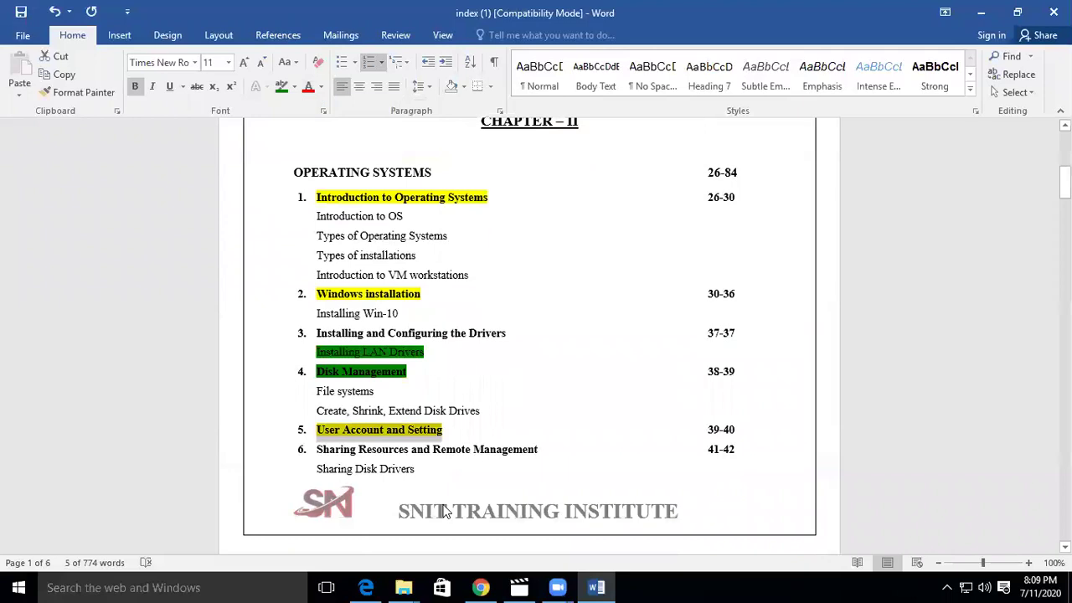
pyautogui.scroll(-7, 441, 509)
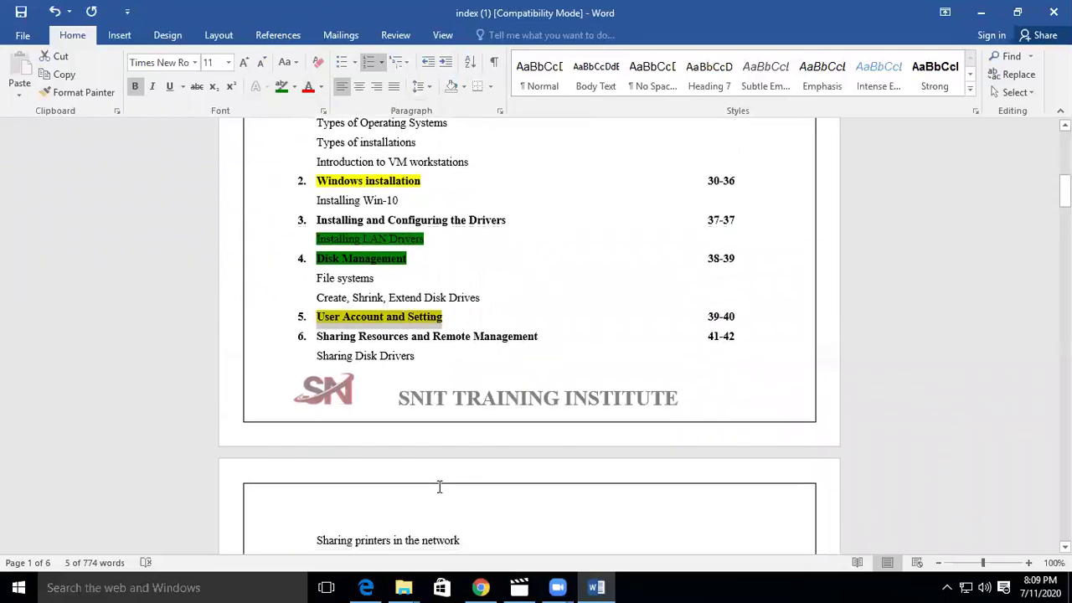
pyautogui.scroll(-3, 444, 477)
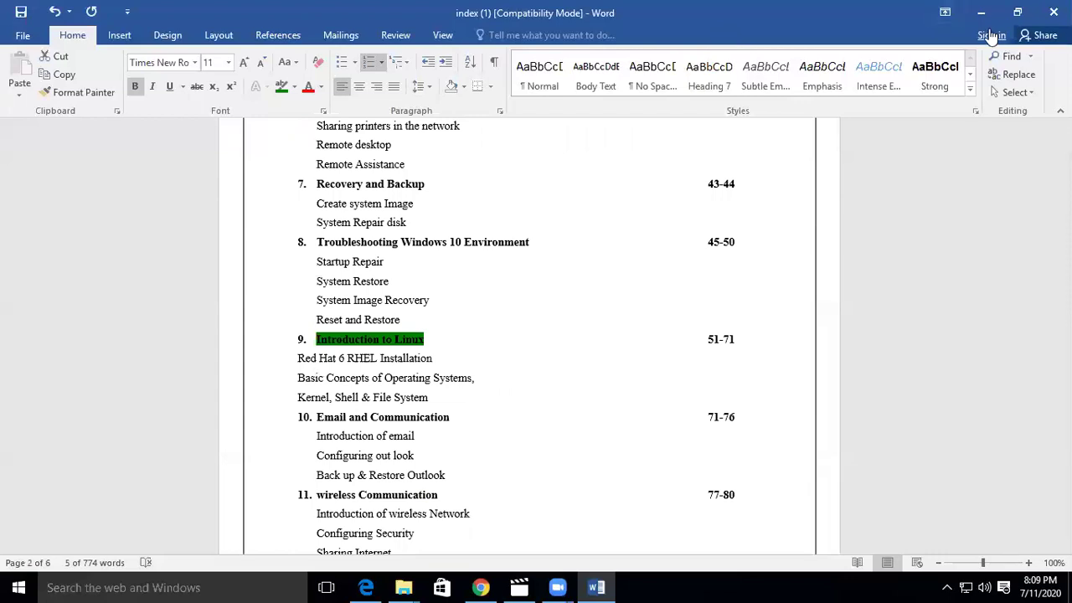
pyautogui.scroll(7, 493, 318)
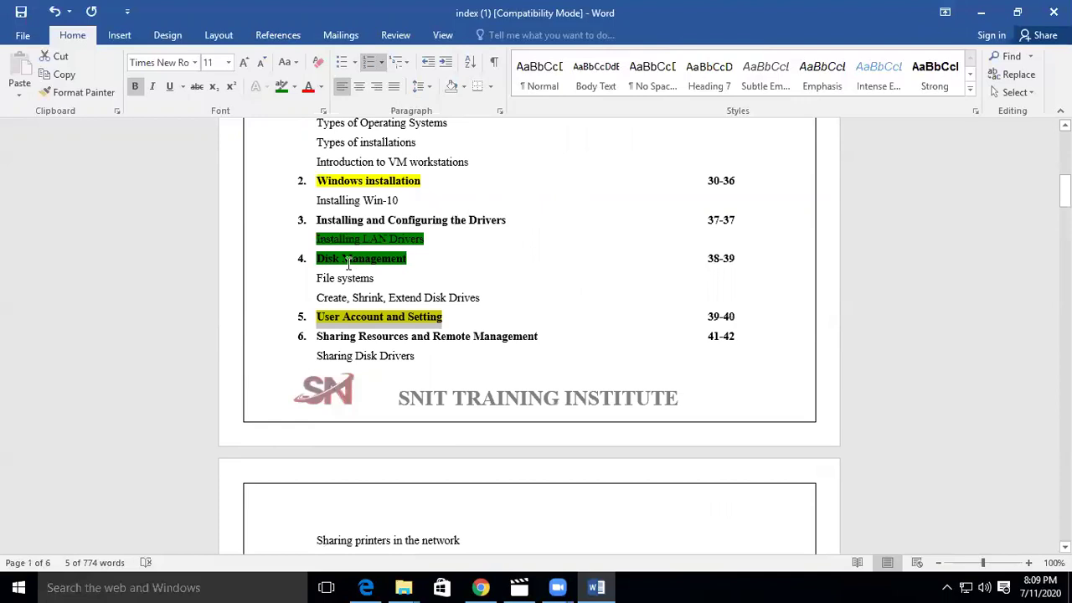
# Minimize the index document and show the Windows desktop
pyautogui.click(981, 12)
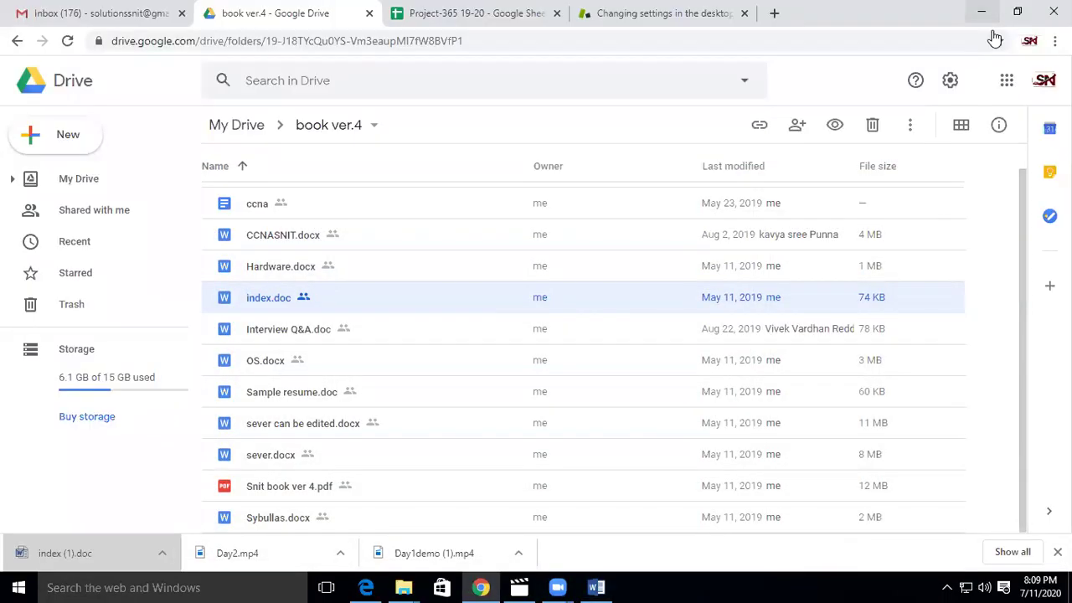
pyautogui.press('super+d')
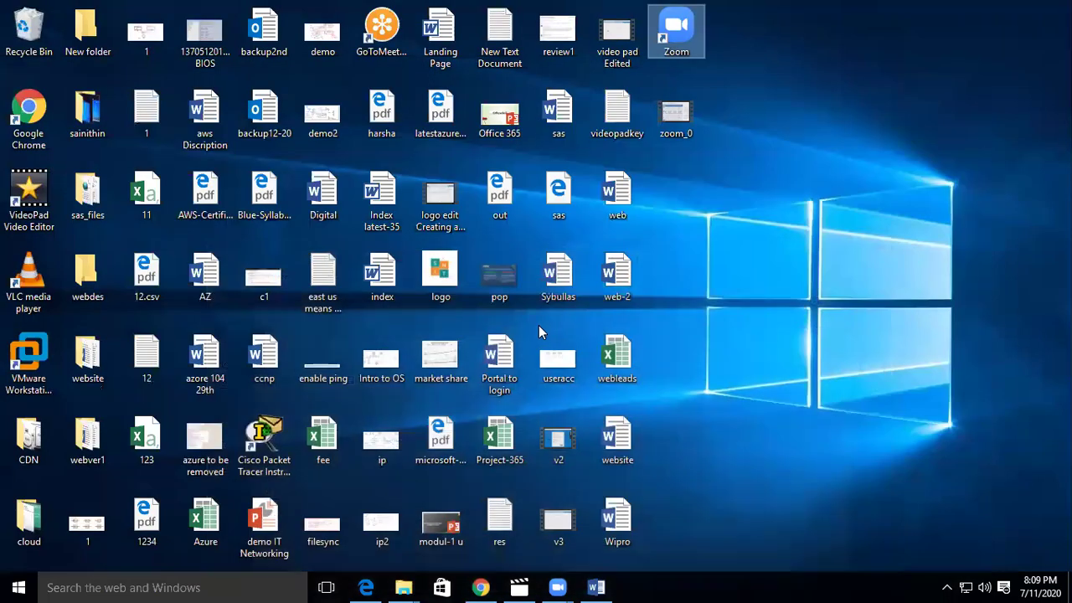
pyautogui.click(810, 393)
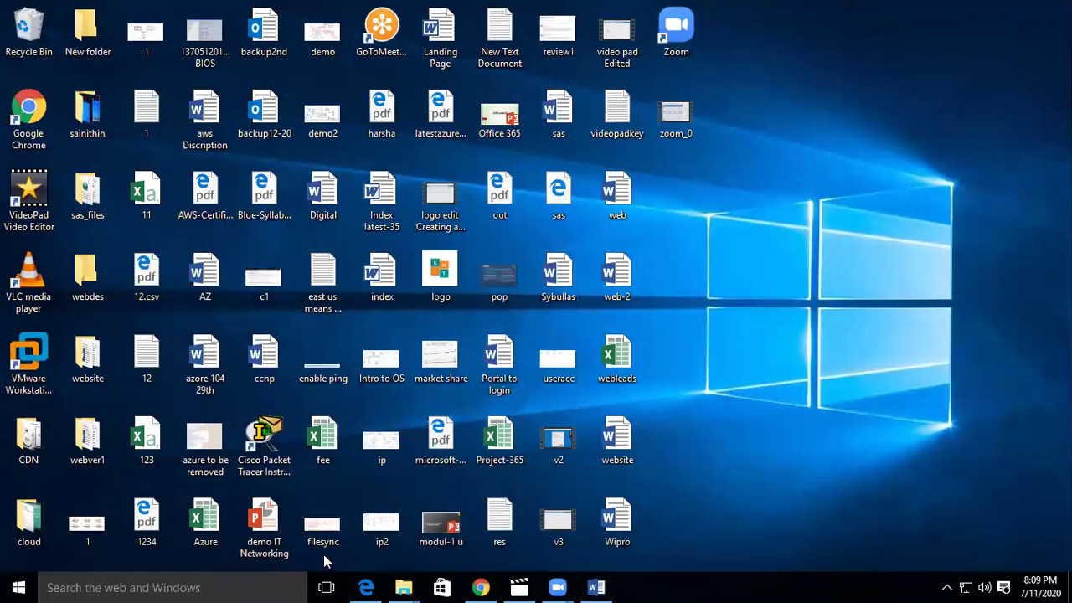
pyautogui.press('super')
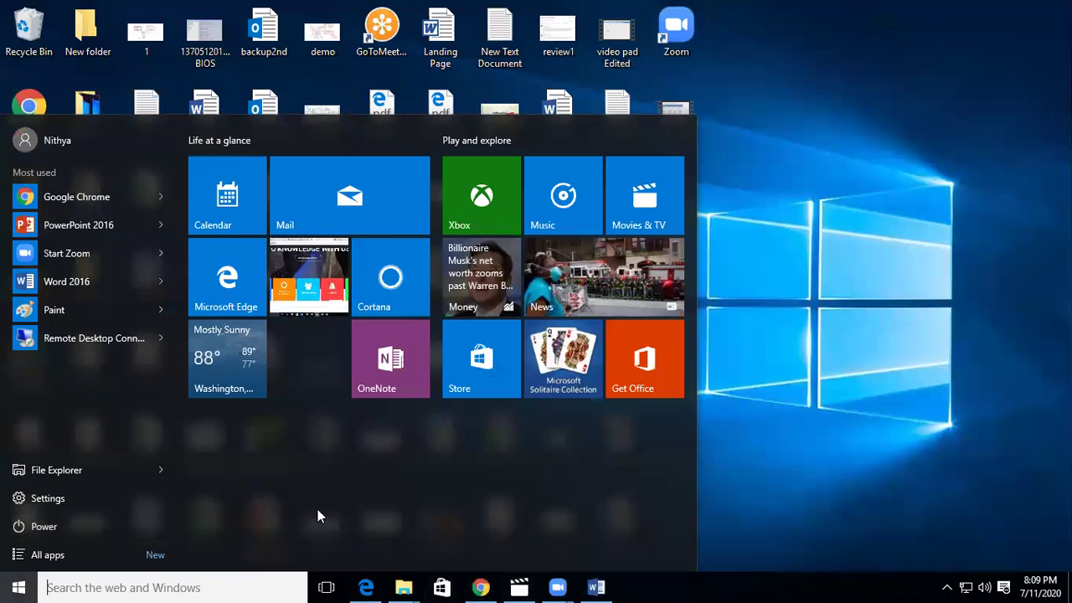
pyautogui.click(763, 465)
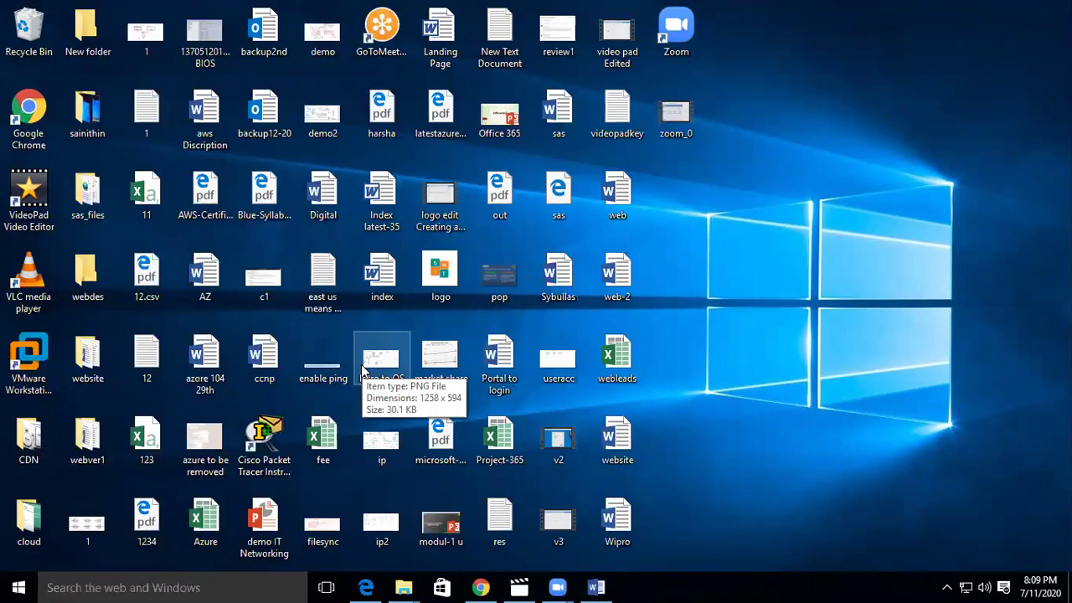
# Open Computer Management for This PC from the AWS videos File Explorer window, clear the other windows away and maximize it
pyautogui.press('super')
pyautogui.moveTo(403, 587)
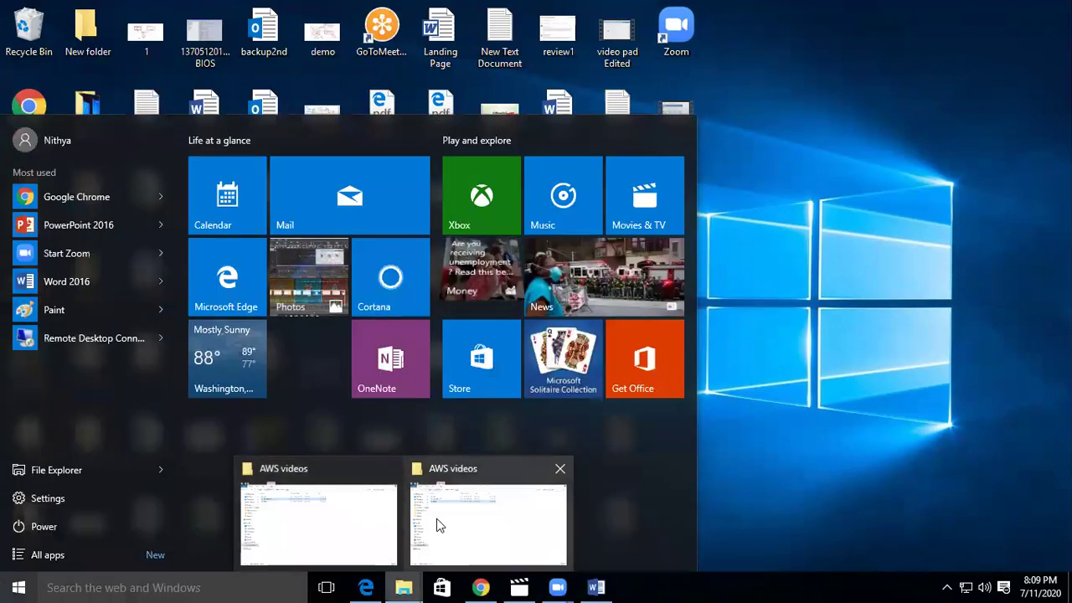
pyautogui.click(437, 519)
pyautogui.rightClick(53, 286)
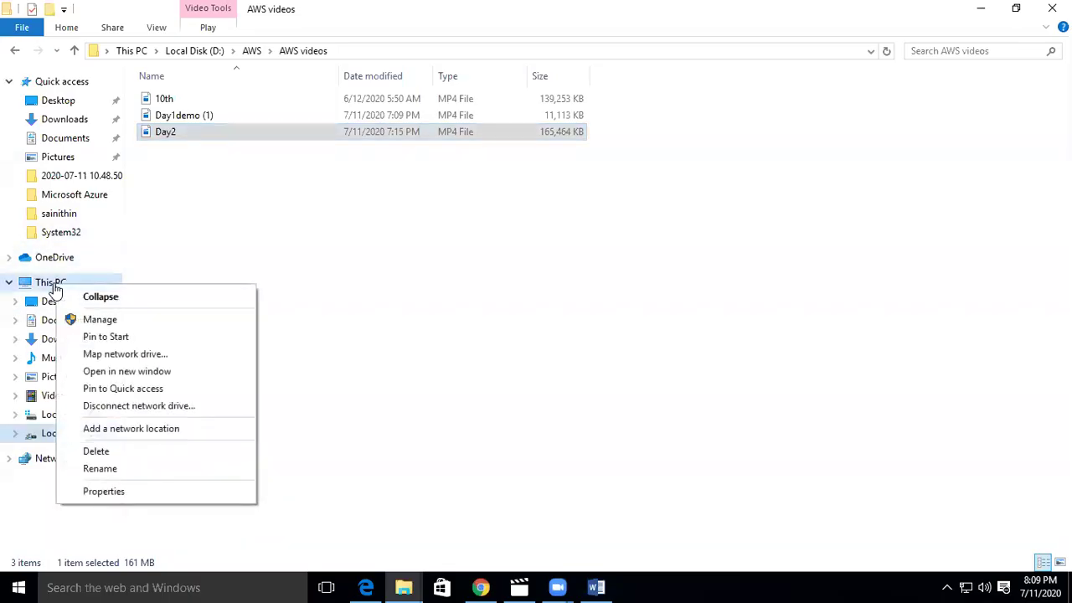
pyautogui.click(102, 319)
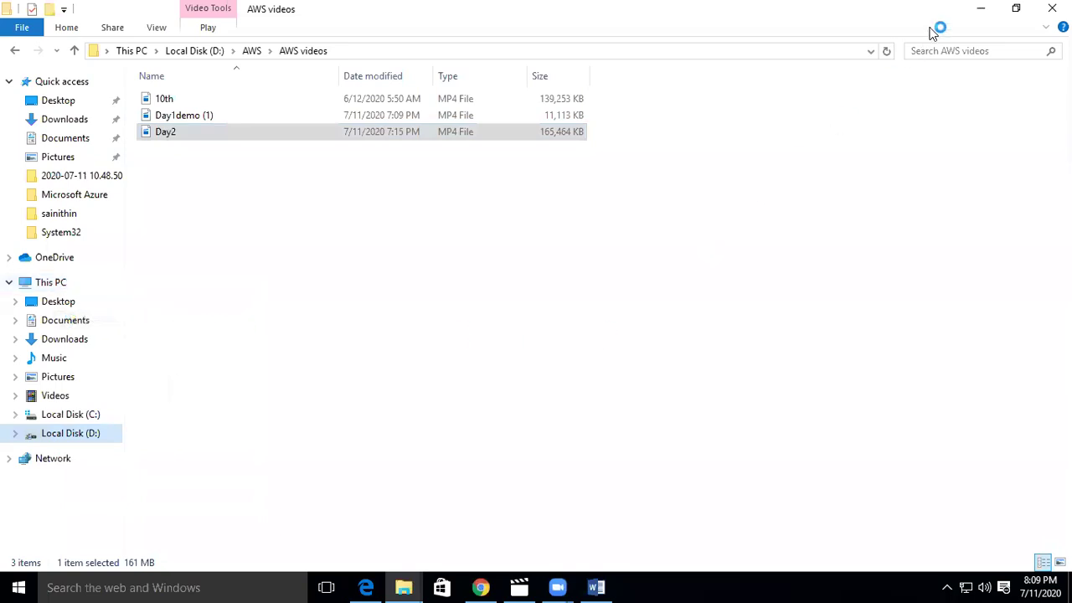
pyautogui.press('super+d')
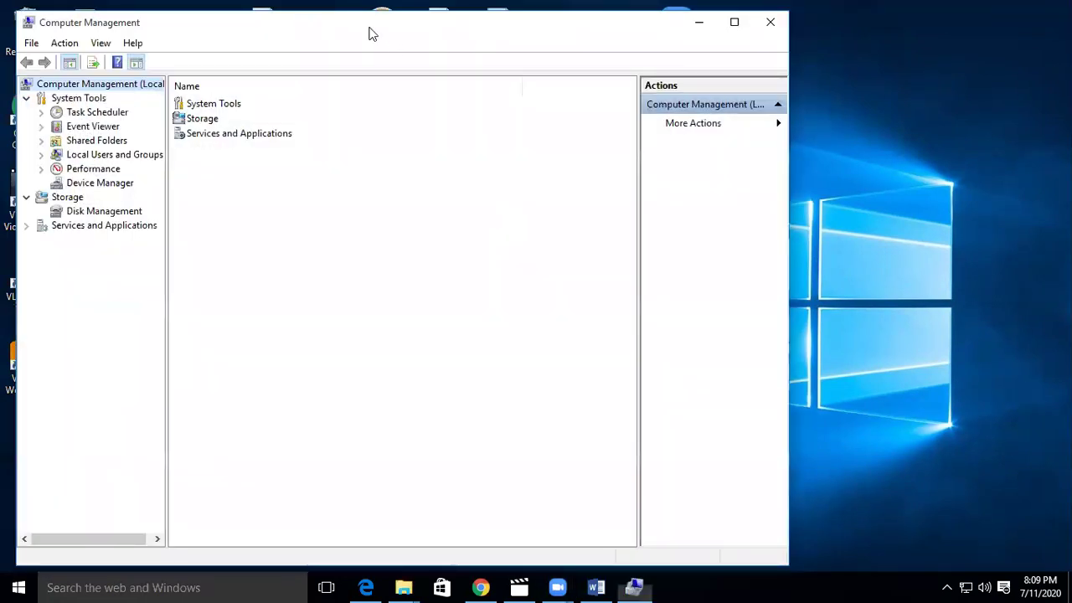
pyautogui.doubleClick(372, 34)
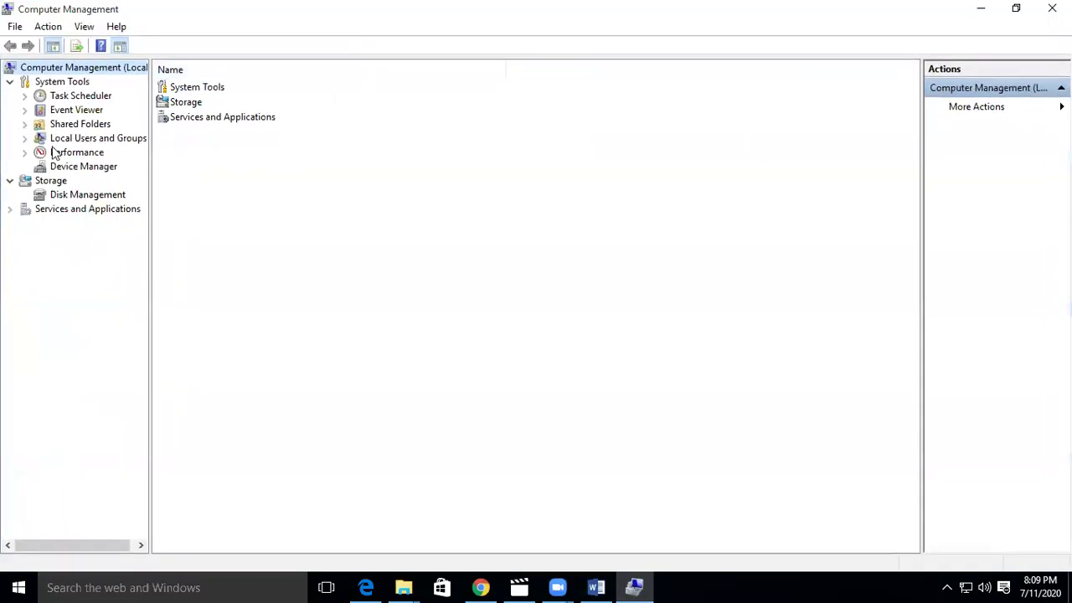
# Open Device Manager and examine the devices under Computer, Display adapters and Keyboards, selecting Intel(R) HD Graphics and HID Keyboard Device
pyautogui.click(81, 170)
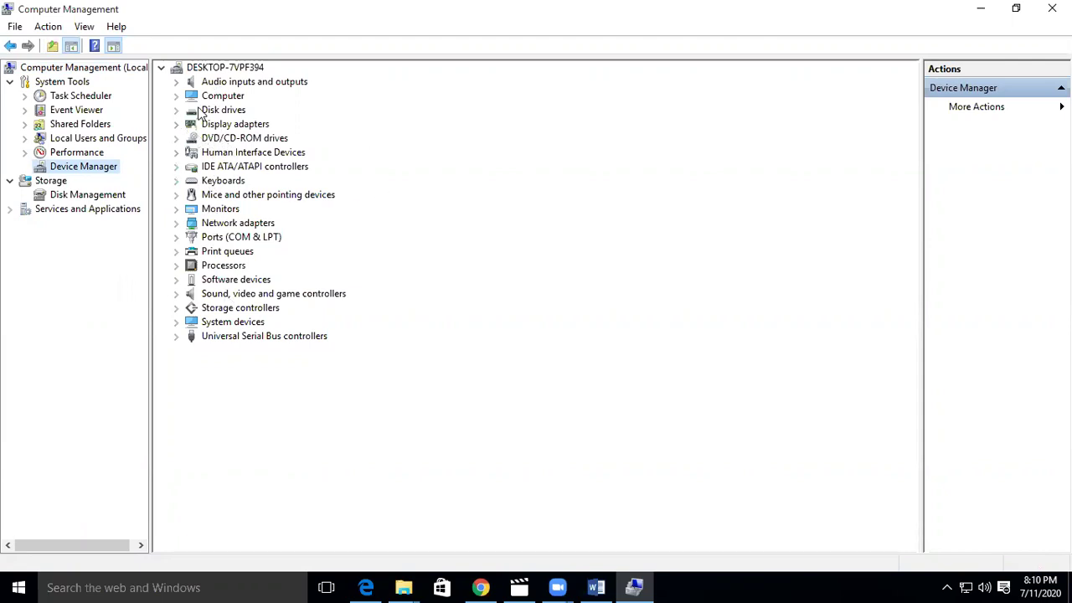
pyautogui.click(177, 97)
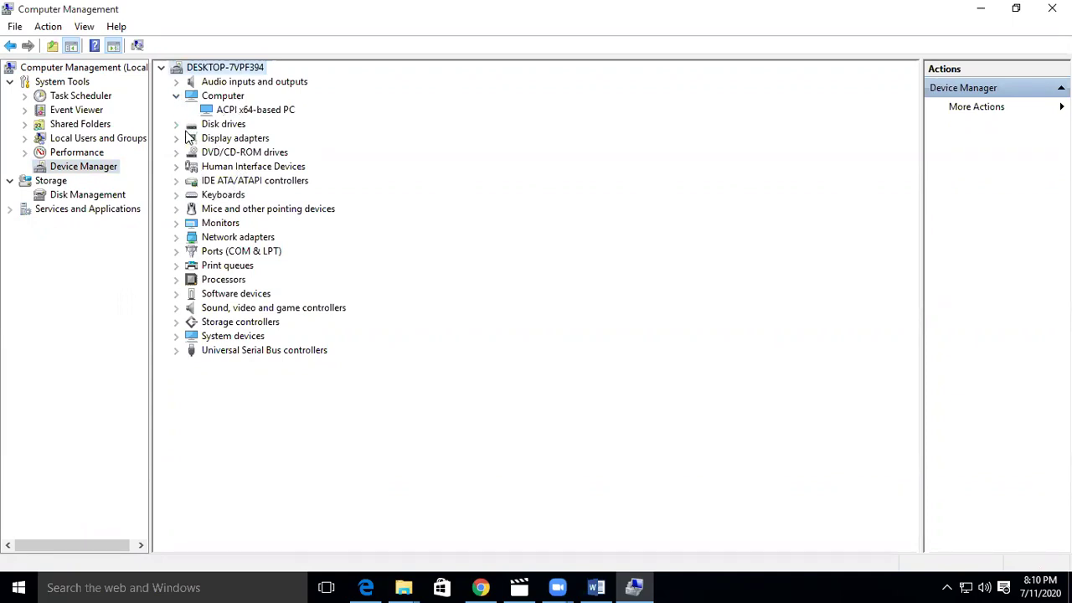
pyautogui.click(176, 139)
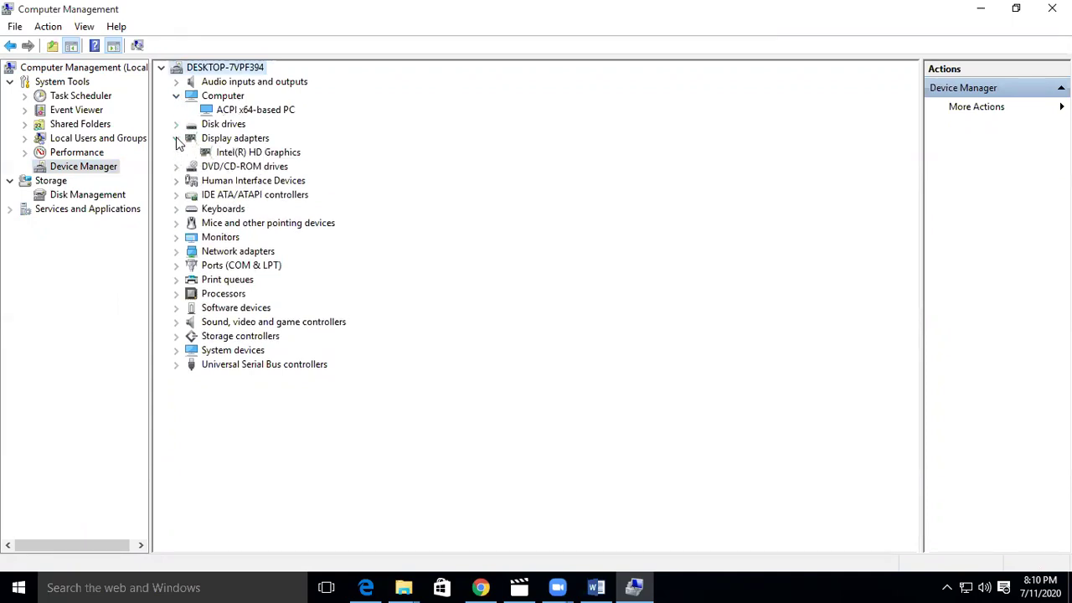
pyautogui.click(235, 153)
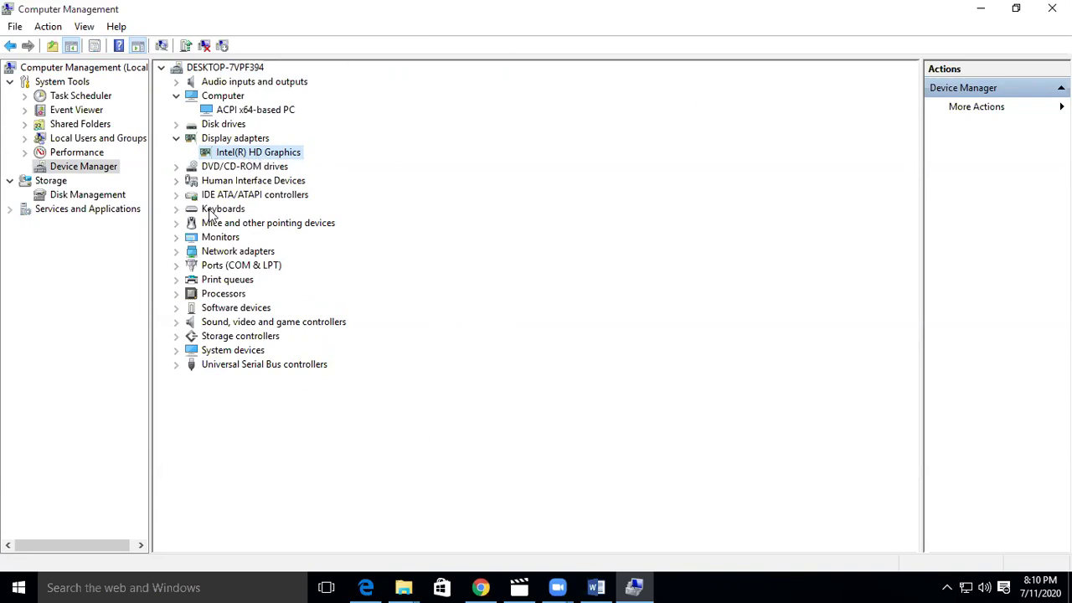
pyautogui.click(176, 210)
pyautogui.click(239, 224)
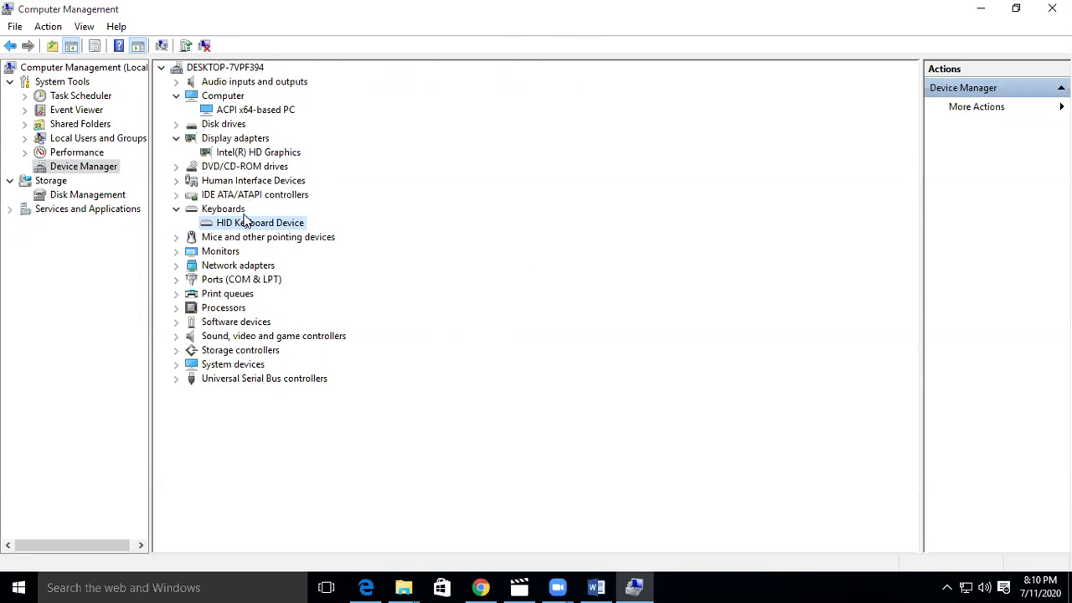
# Expand the Network adapters and the Sound, video and game controllers categories to view their devices
pyautogui.click(177, 265)
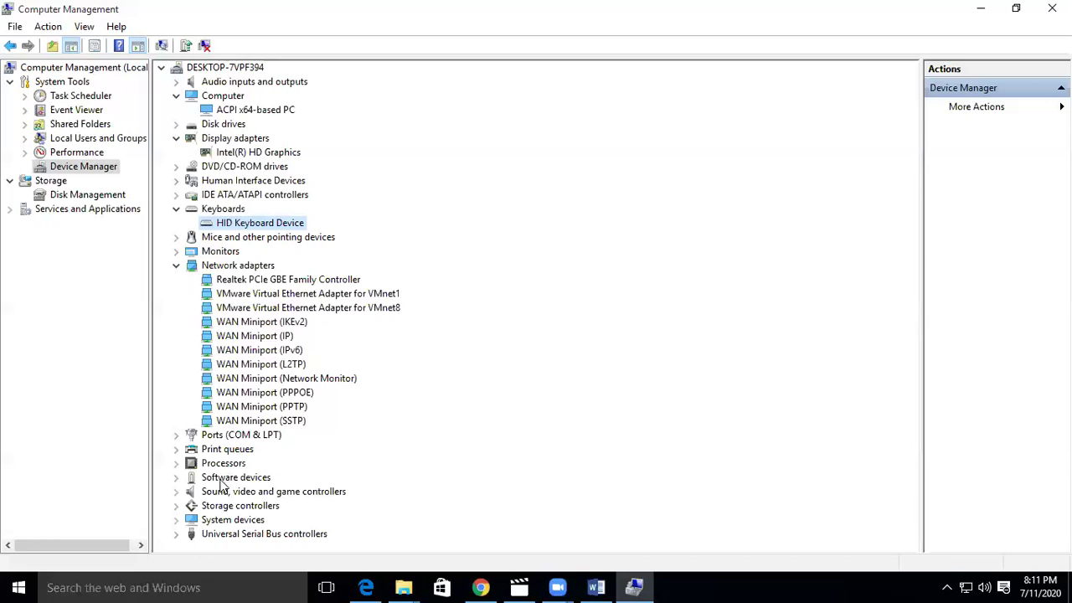
pyautogui.click(177, 492)
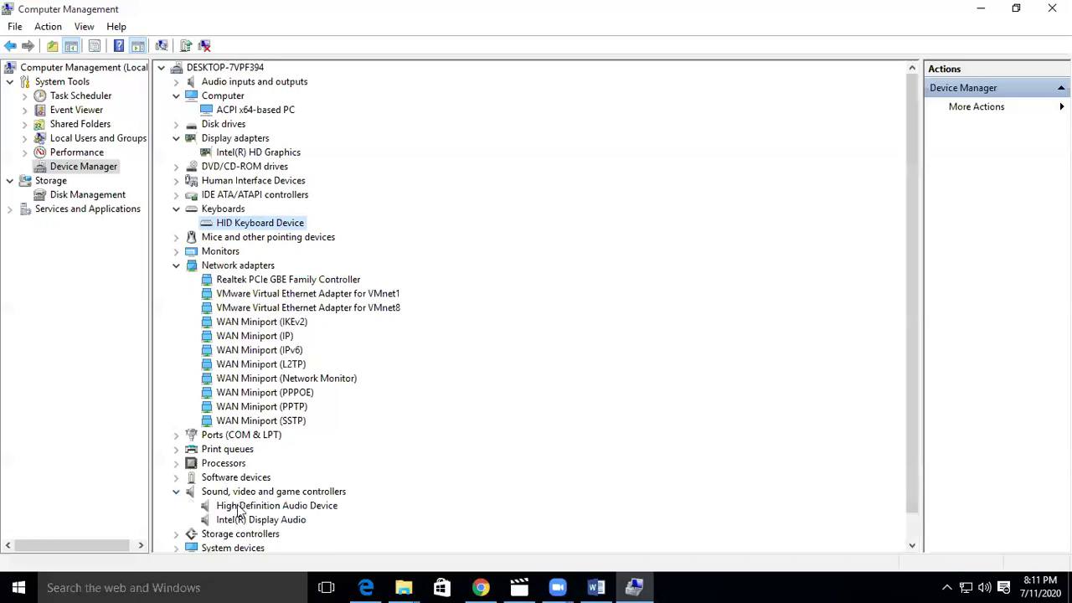
pyautogui.scroll(-1, 241, 511)
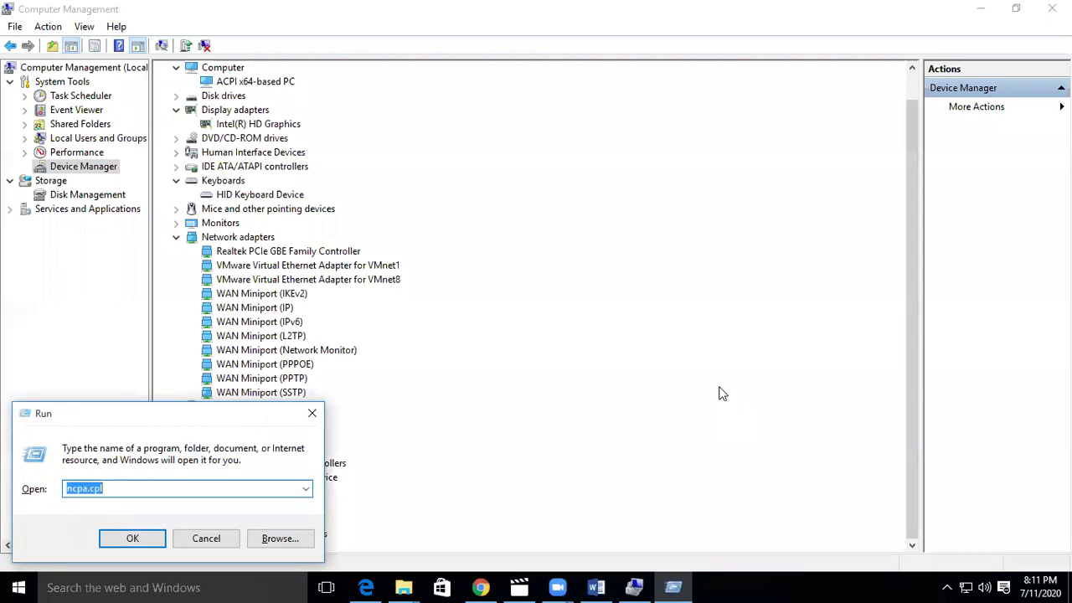
# Open Network Connections by running ncpa.cpl, look over the Ethernet and VMware adapters, and move the window lower to uncover Computer Management
pyautogui.press('Return')
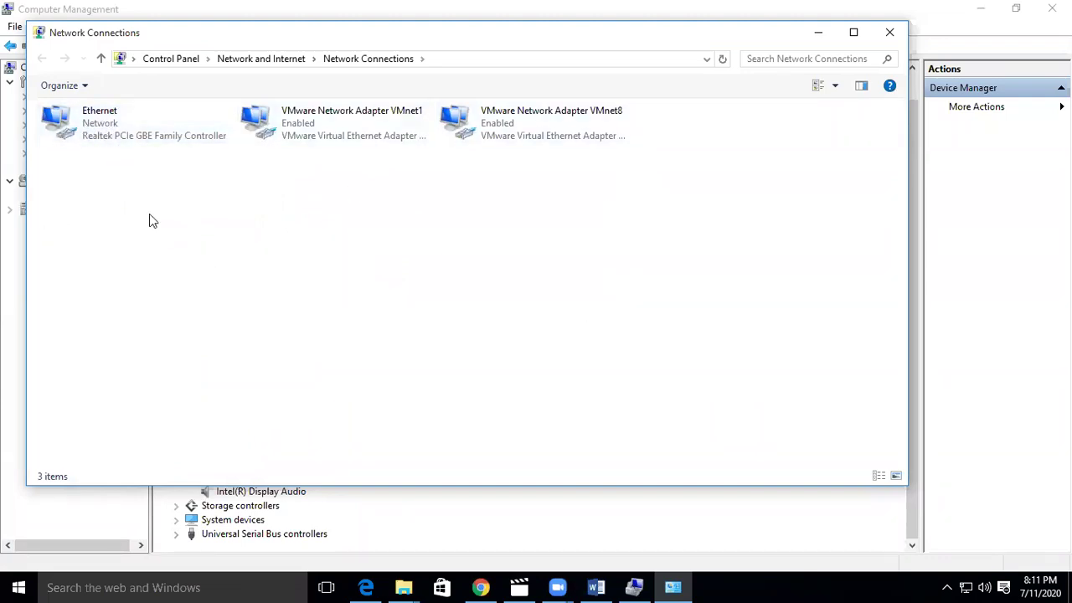
pyautogui.click(324, 127)
pyautogui.press('Right')
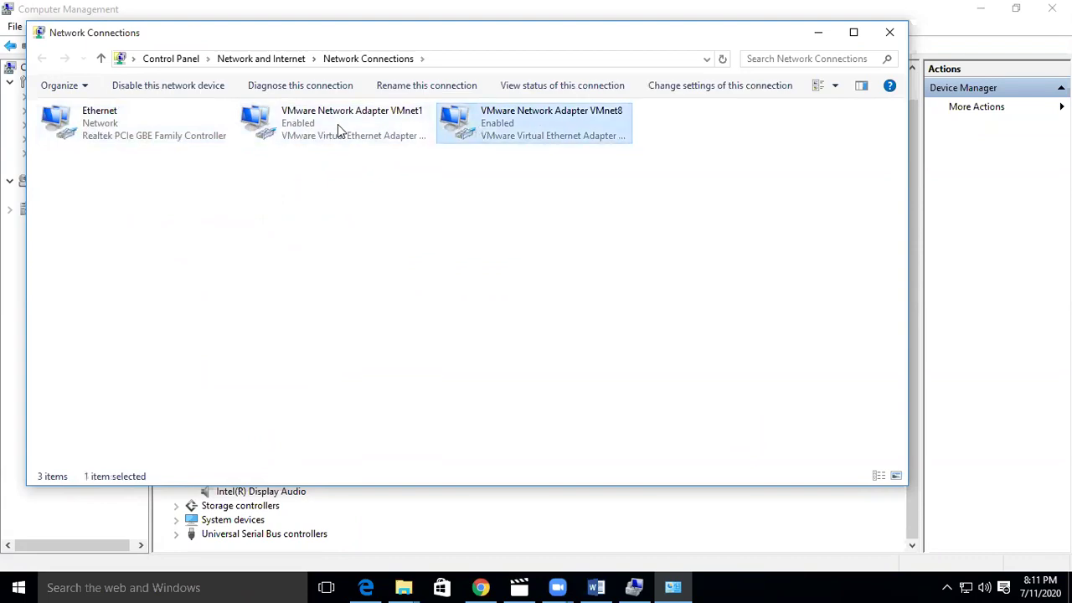
pyautogui.click(98, 163)
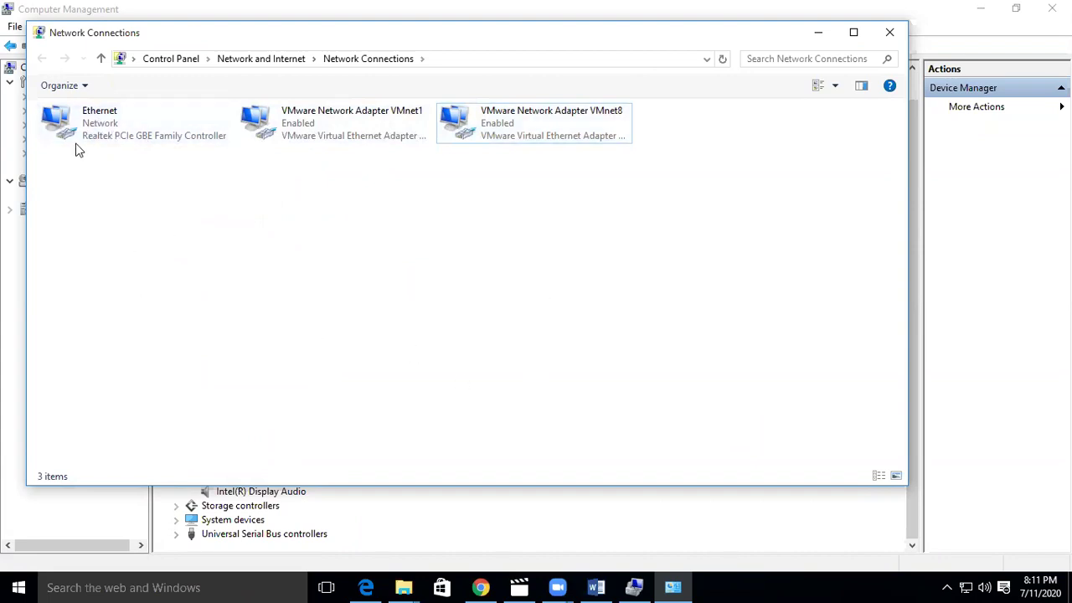
pyautogui.moveTo(260, 38); pyautogui.dragTo(239, 163)
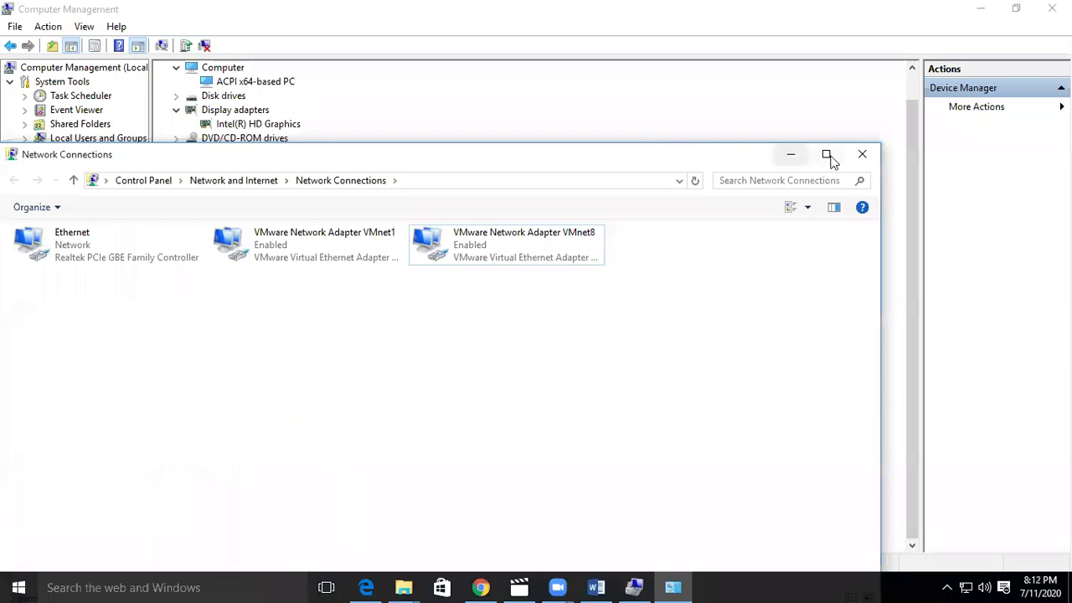
# Close the Network Connections window and raise the headphones' playback volume slightly
pyautogui.click(863, 155)
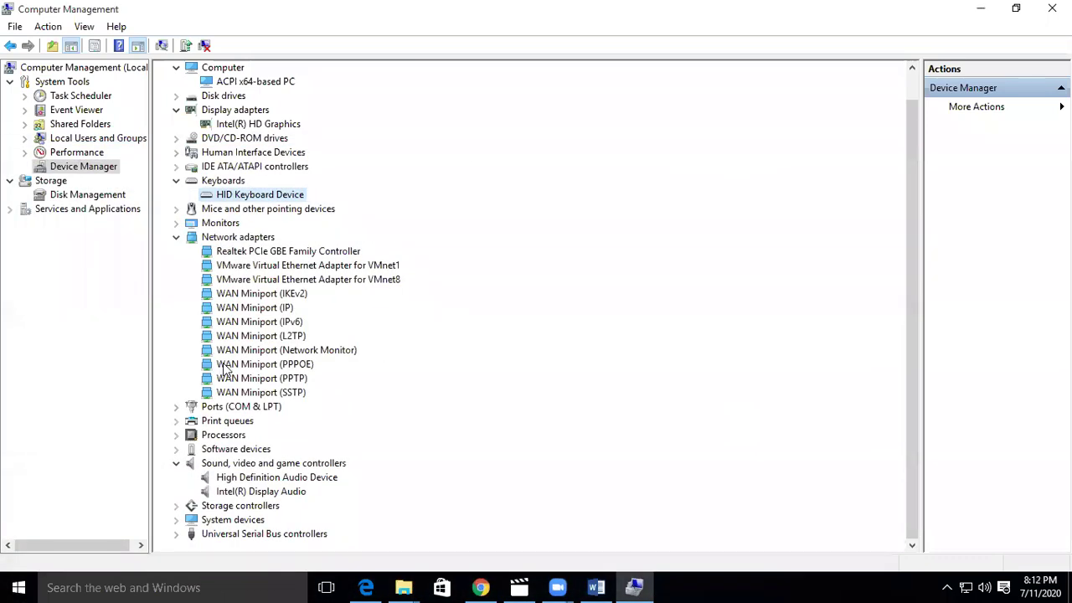
pyautogui.click(984, 586)
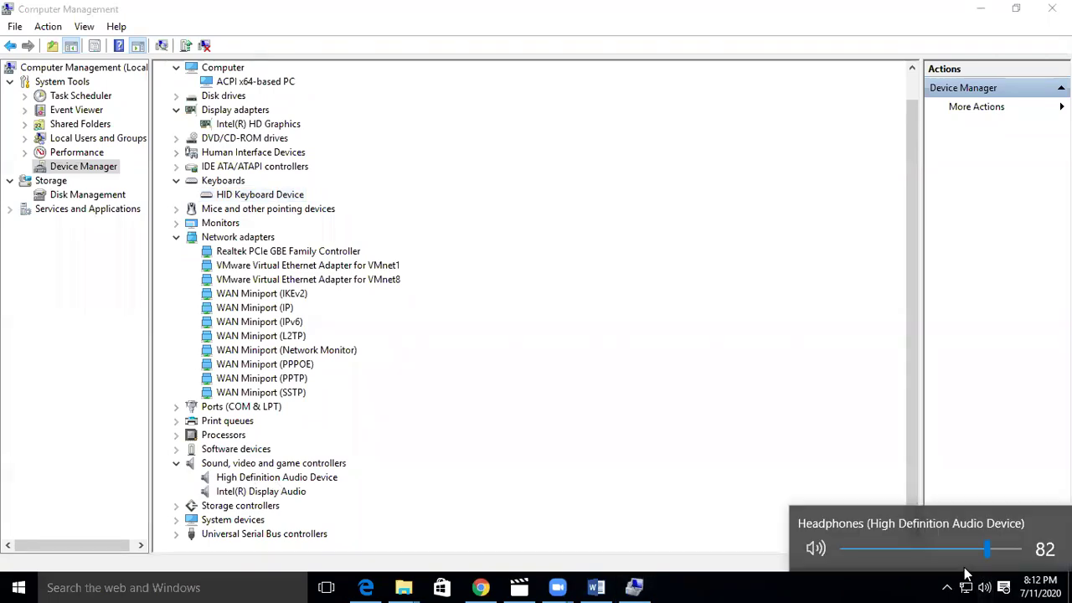
pyautogui.moveTo(987, 547)
pyautogui.mouseDown()
pyautogui.moveTo(896, 549)
pyautogui.moveTo(1000, 549)
pyautogui.mouseUp()
# Open Control Panel by running control, and bring up the Sound playback devices from Hardware and Sound
pyautogui.press('super+r')
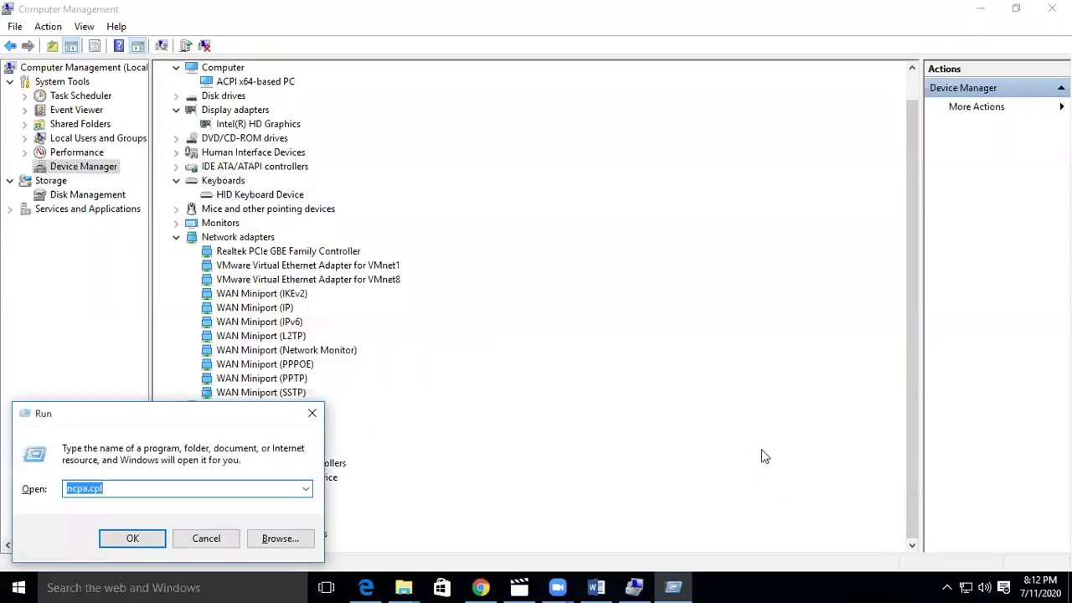
pyautogui.write('contro')
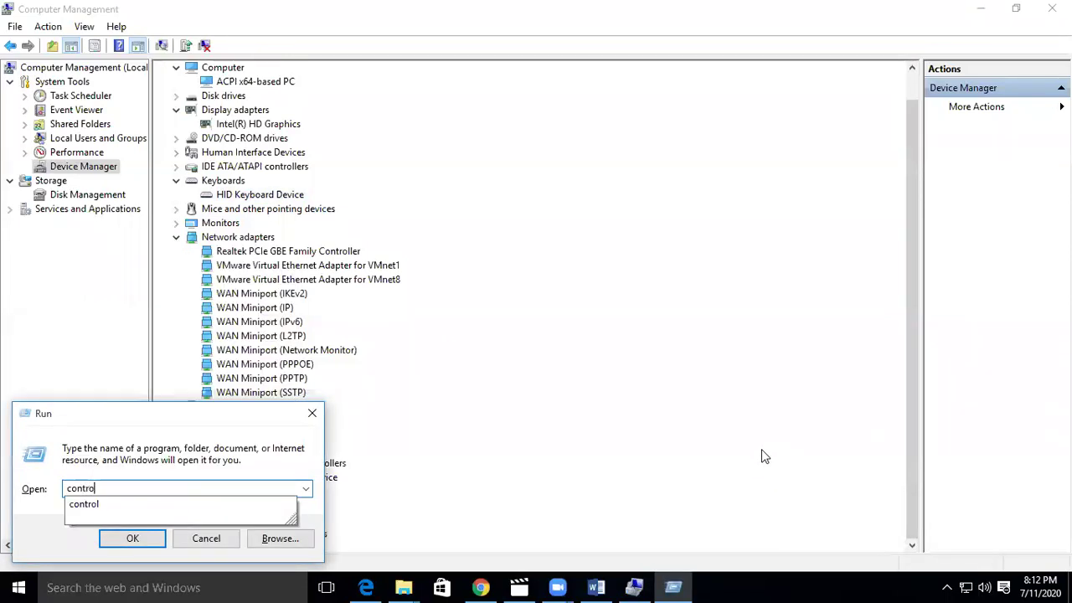
pyautogui.write('l')
pyautogui.press('Return')
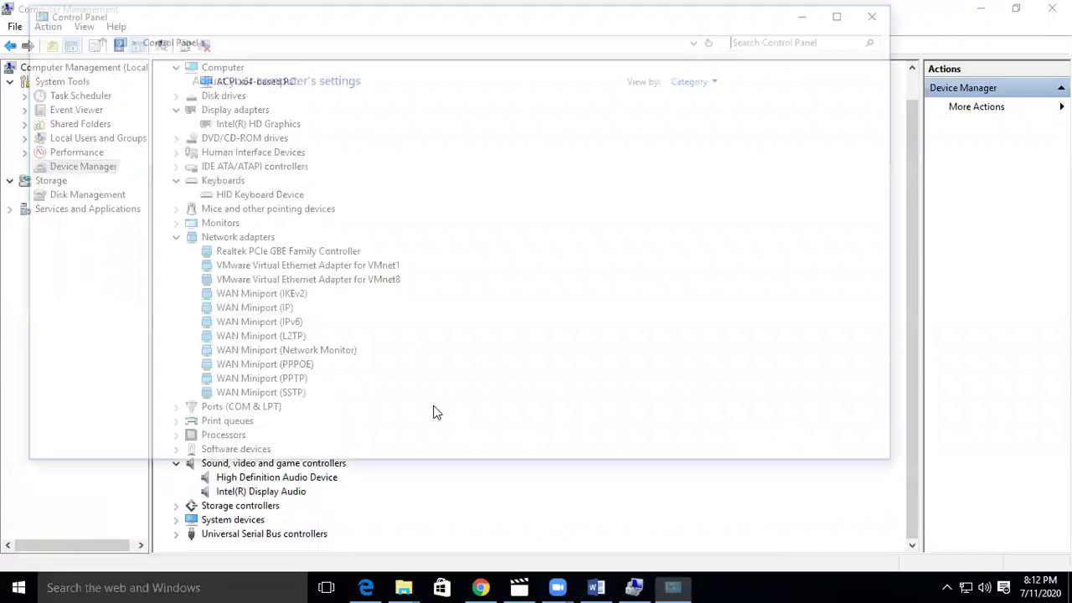
pyautogui.click(294, 243)
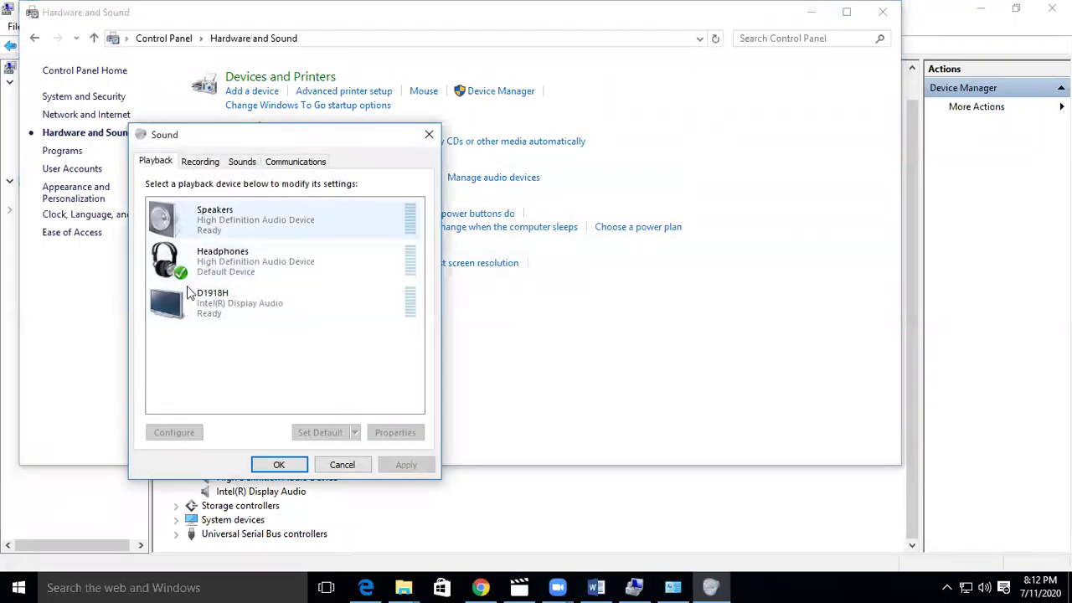
# View the properties of the Headphones playback device without changing them, and close the Sound dialog and the Hardware and Sound window
pyautogui.doubleClick(220, 275)
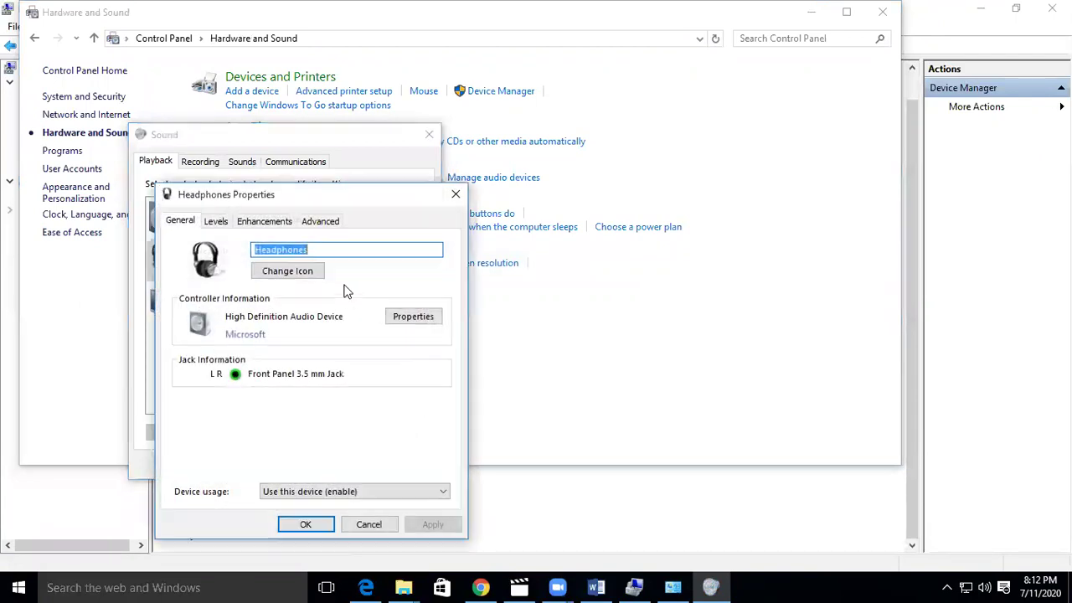
pyautogui.click(366, 525)
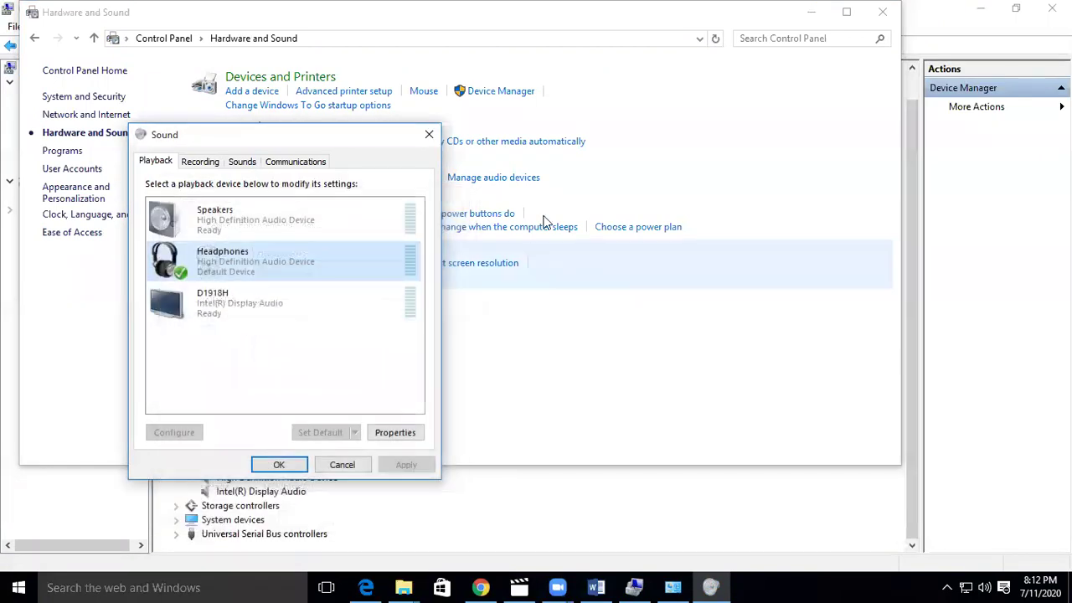
pyautogui.click(430, 139)
pyautogui.moveTo(397, 17); pyautogui.dragTo(380, 153)
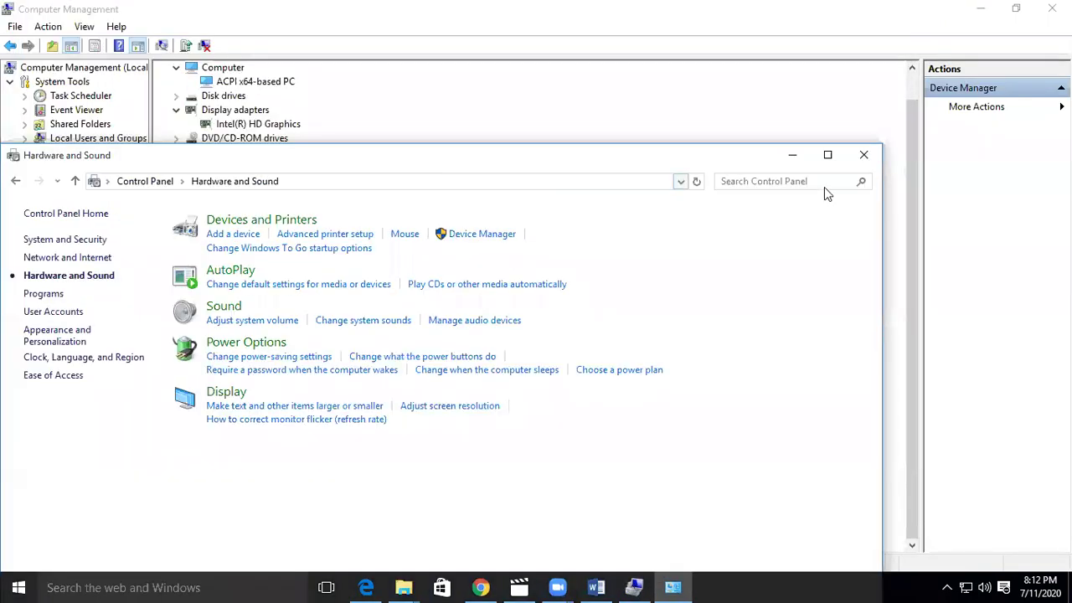
pyautogui.click(866, 159)
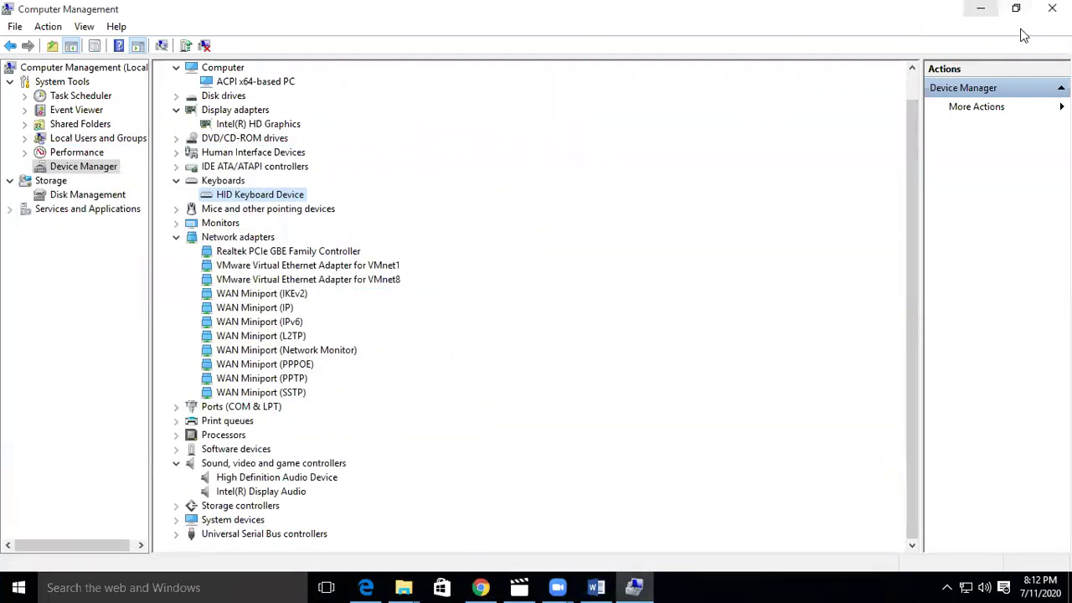
# Minimize Computer Management, switch to Chrome, restore its window down, and replace the Zoom support tab with a new tab
pyautogui.click(980, 8)
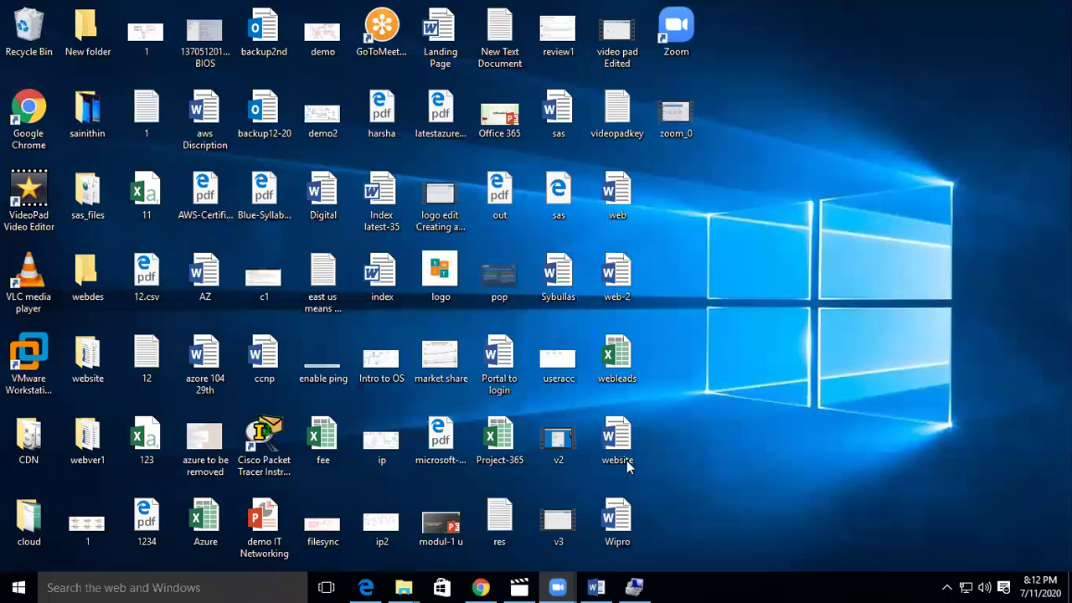
pyautogui.click(480, 587)
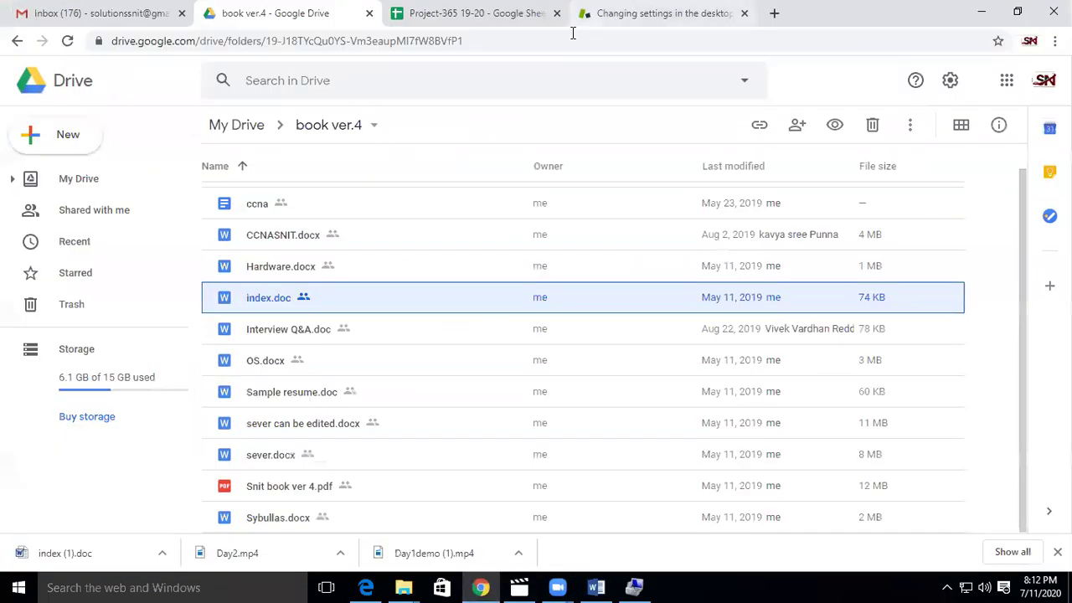
pyautogui.click(578, 25)
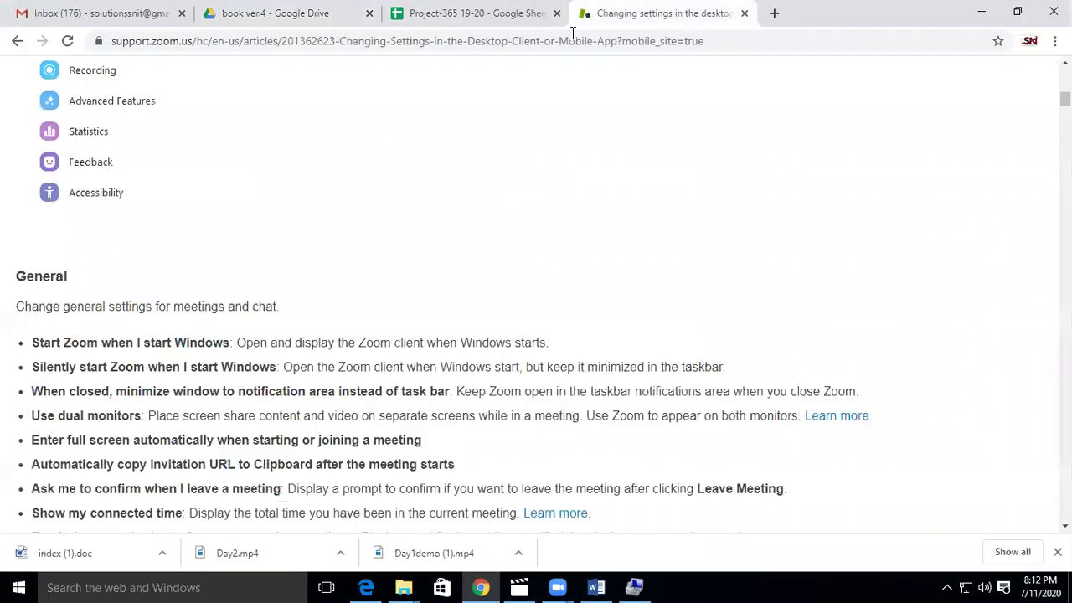
pyautogui.doubleClick(848, 30)
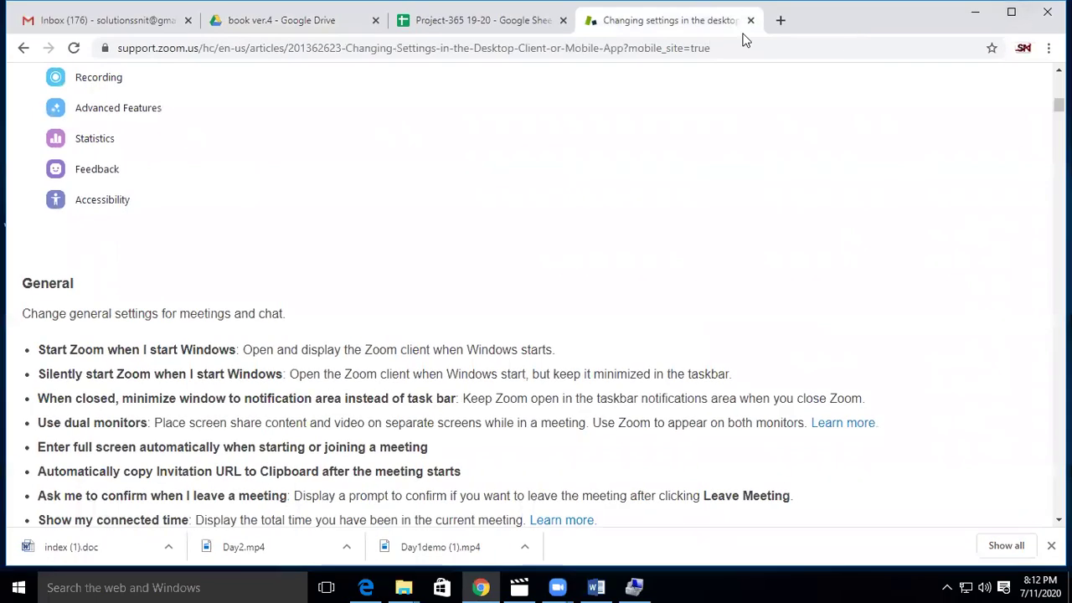
pyautogui.click(751, 22)
pyautogui.click(591, 20)
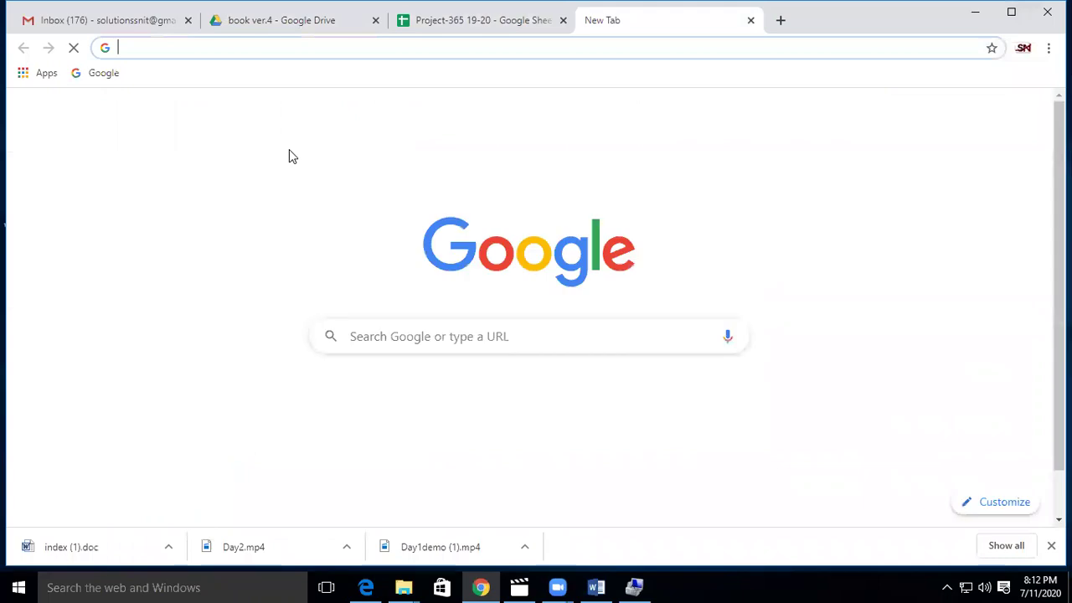
# Search for "dell optiplex 3010 audio driver for windows 7 64 bit" and open the Dell India drivers and downloads page for OptiPlex 3010
pyautogui.write('de')
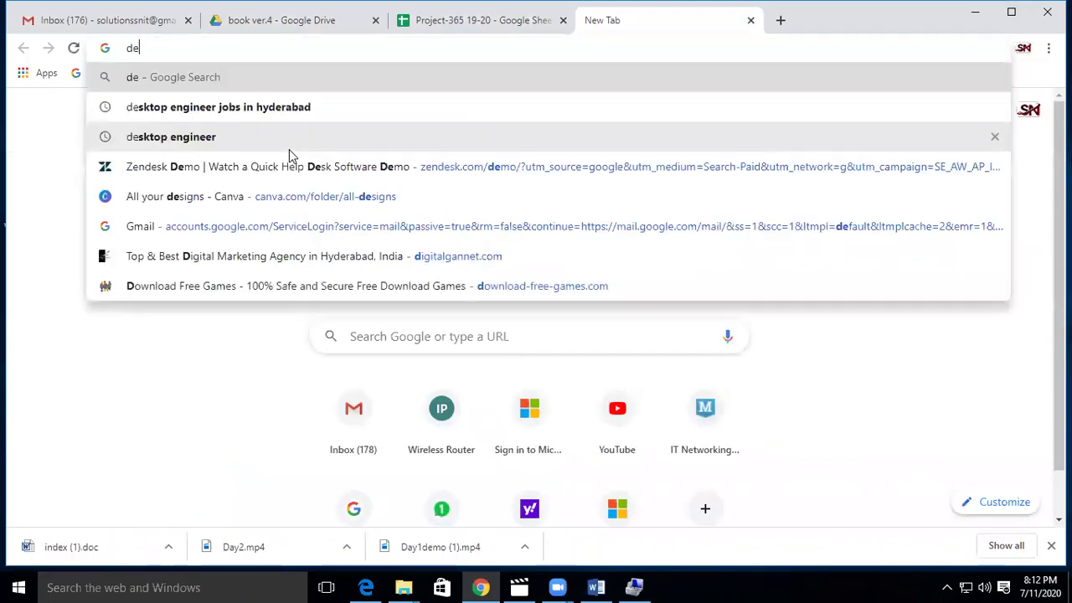
pyautogui.write('ll op')
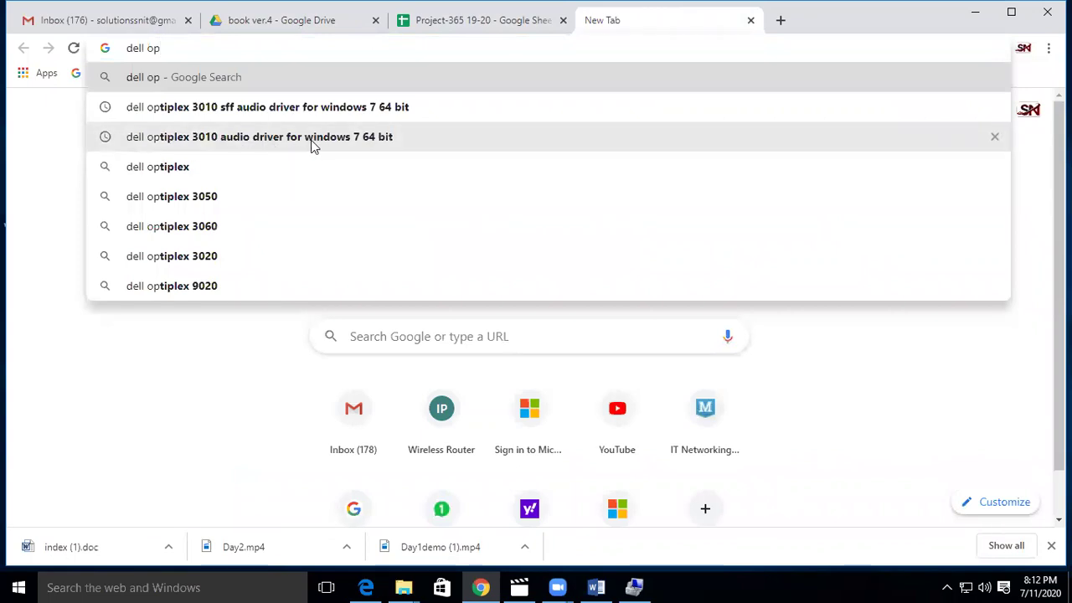
pyautogui.click(360, 140)
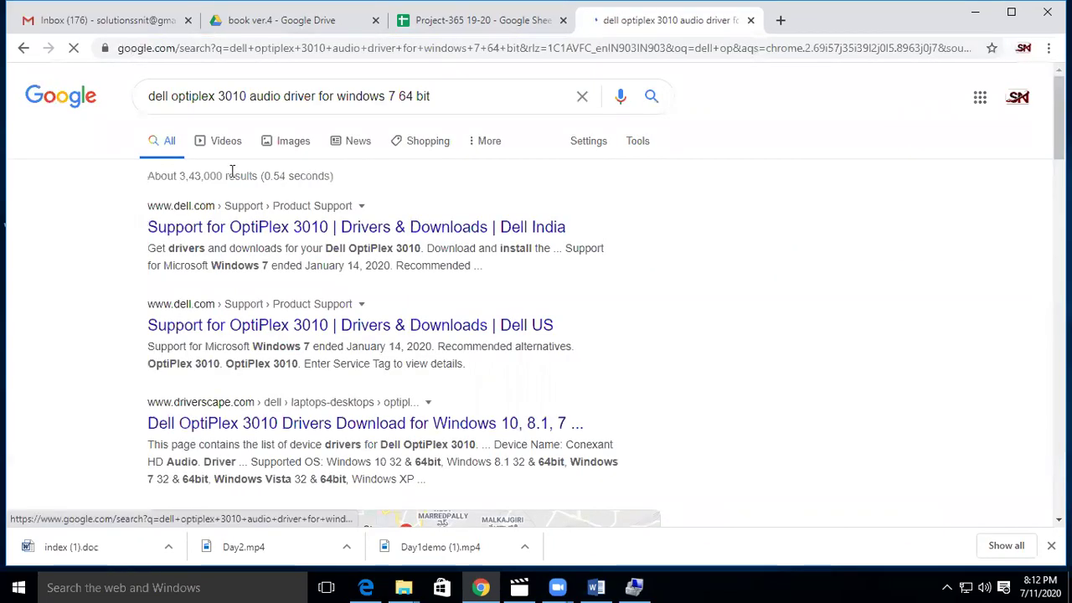
pyautogui.click(242, 236)
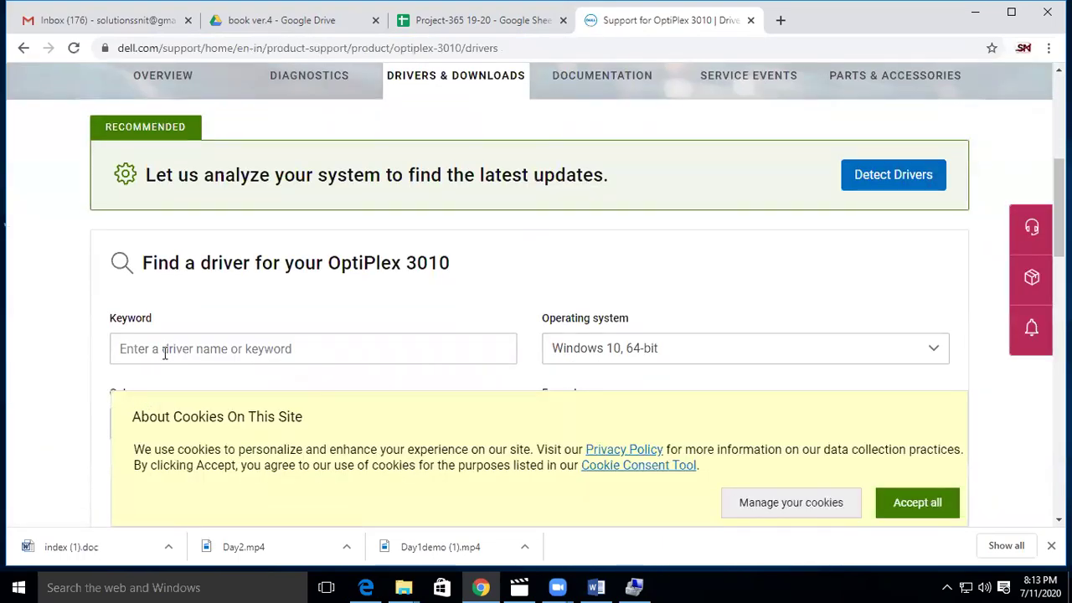
# Try the keywords "network" and "lan dr" in the driver search for the OptiPlex 3010
pyautogui.click(188, 347)
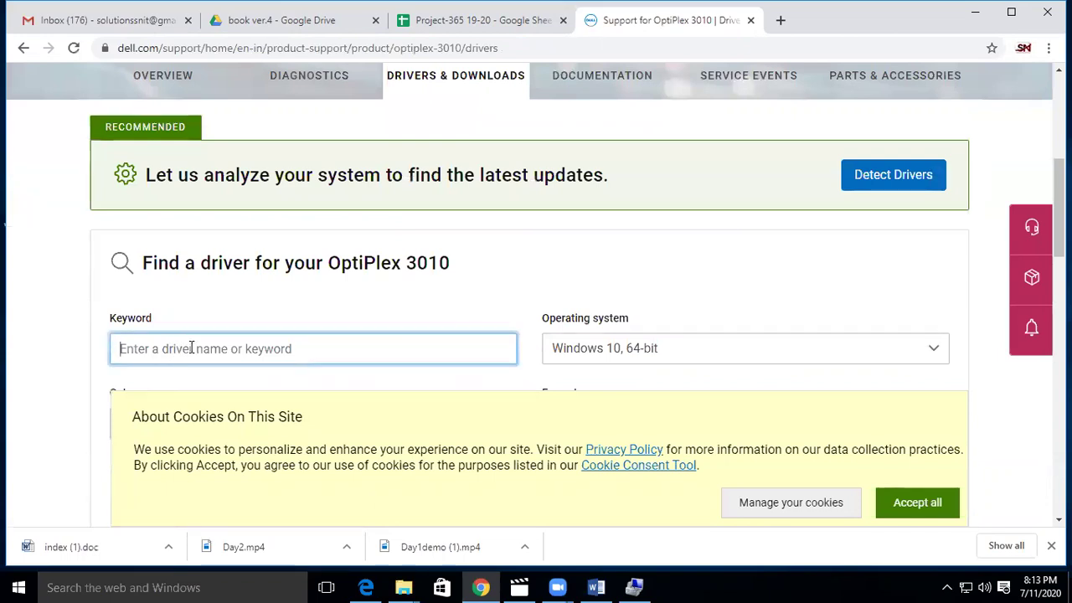
pyautogui.write('network')
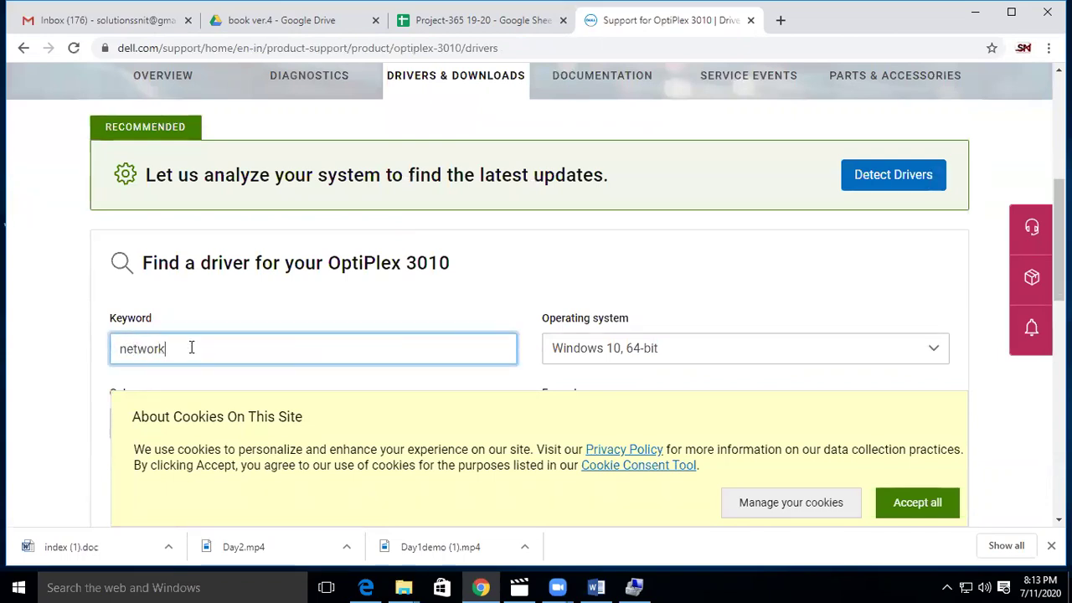
pyautogui.moveTo(201, 349); pyautogui.dragTo(37, 355)
pyautogui.write('lan dr')
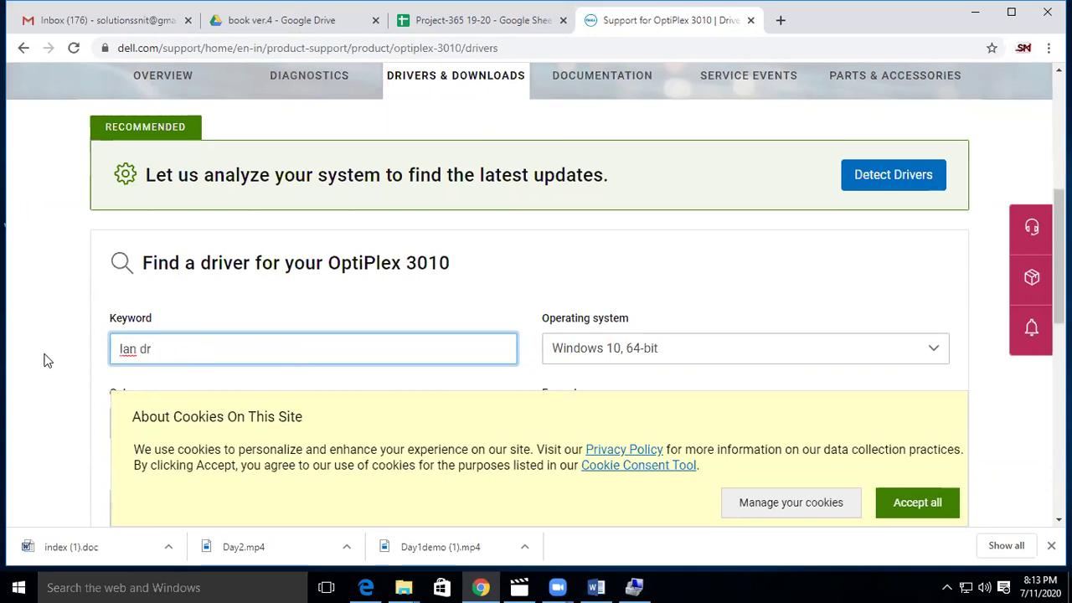
# Clear the cookie notice by opening and closing its preferences, and set the driver keyword to "lan drivers"
pyautogui.click(787, 502)
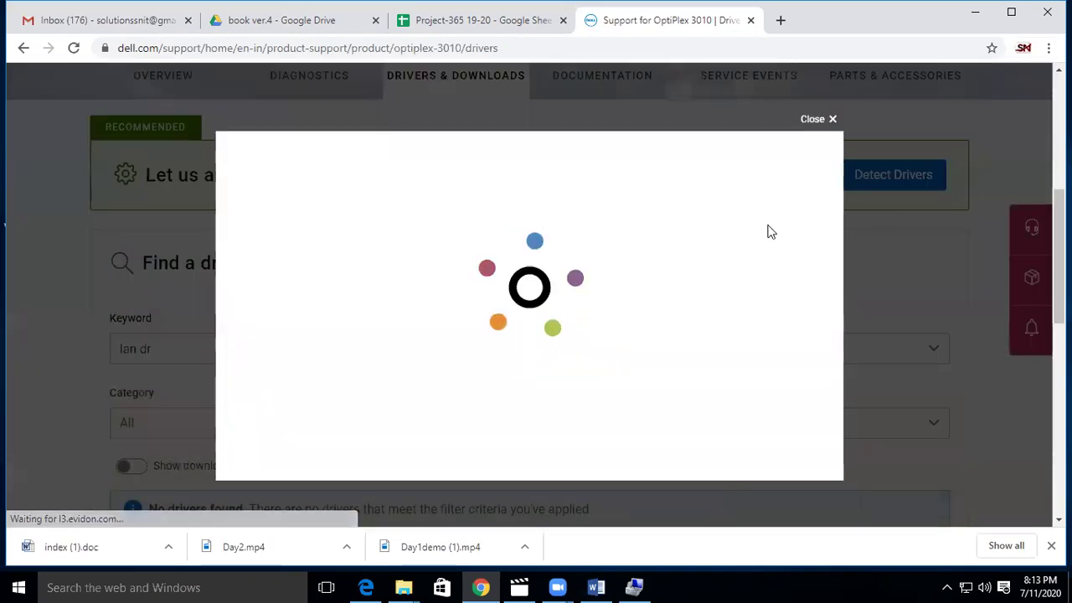
pyautogui.click(825, 121)
pyautogui.scroll(-1, 217, 381)
pyautogui.moveTo(179, 265); pyautogui.dragTo(16, 268)
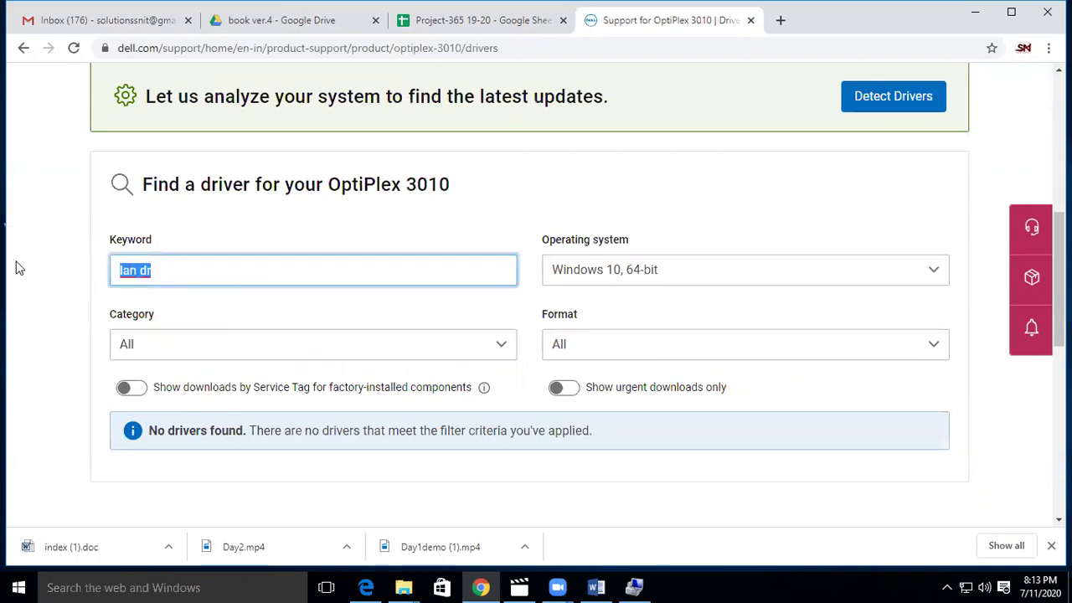
pyautogui.write('lan drivers')
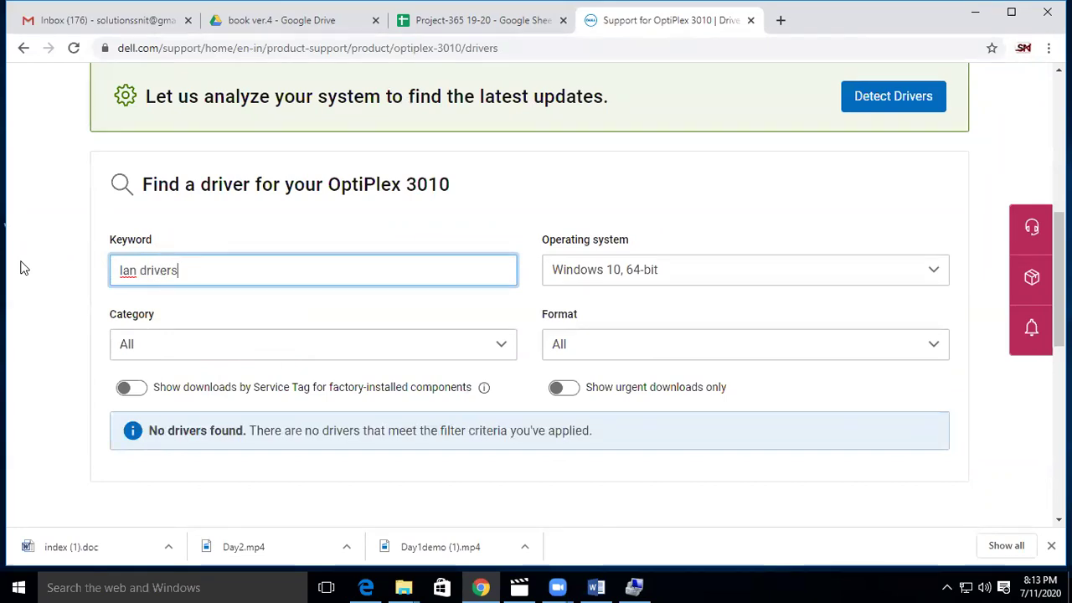
# Try Windows 7, 64-bit as the operating system for the driver search, and set it back to Windows 10, 64-bit
pyautogui.click(612, 270)
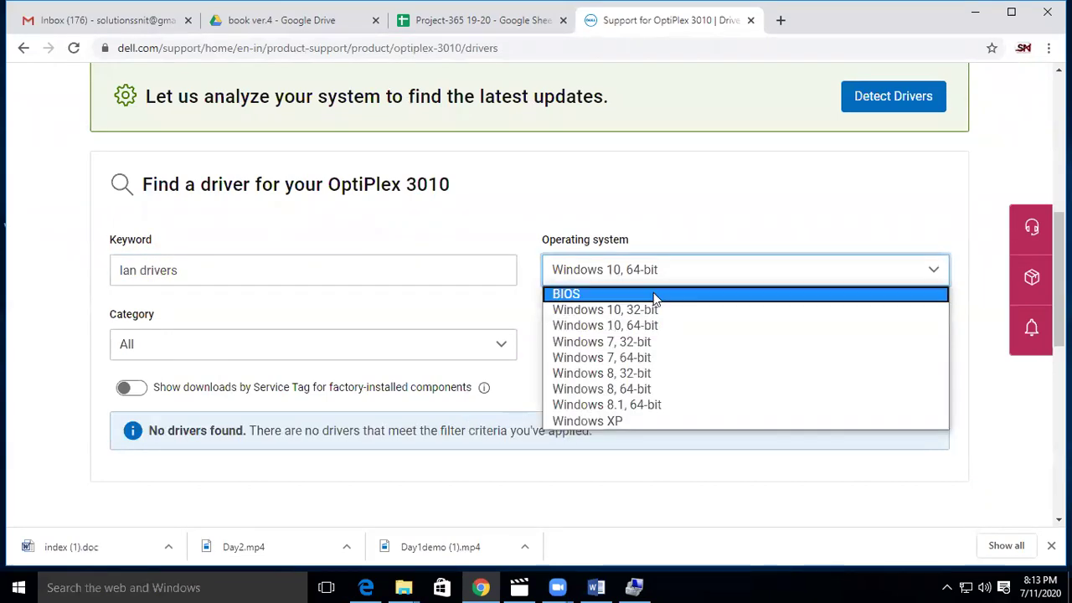
pyautogui.click(628, 326)
pyautogui.click(628, 277)
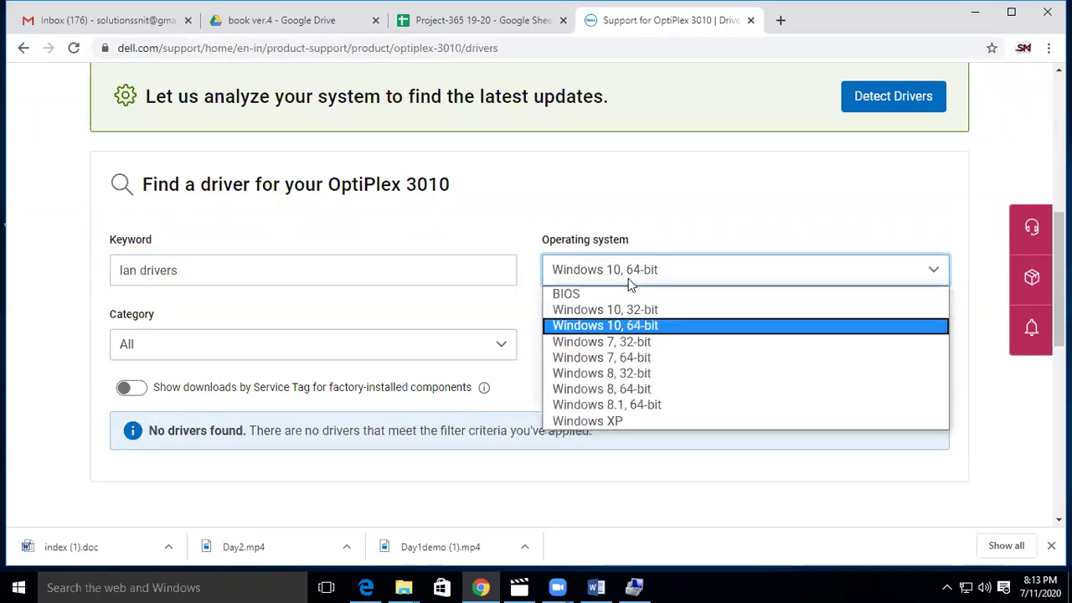
pyautogui.click(644, 358)
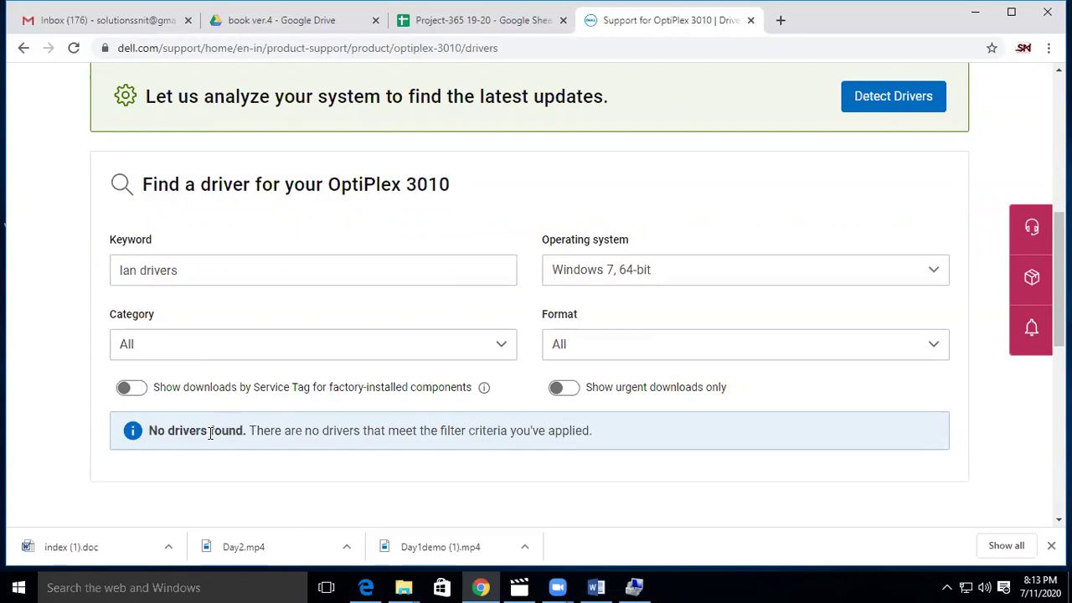
pyautogui.click(618, 276)
pyautogui.click(634, 325)
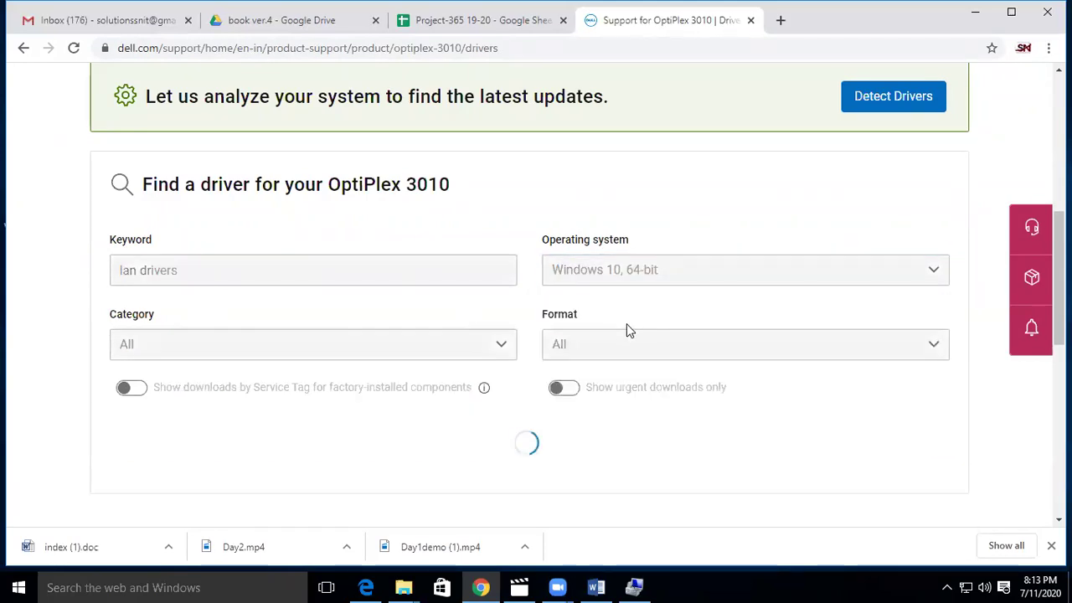
# Look through the rest of the drivers page and set the driver search category to Network
pyautogui.scroll(-3, 373, 469)
pyautogui.scroll(-5, 372, 465)
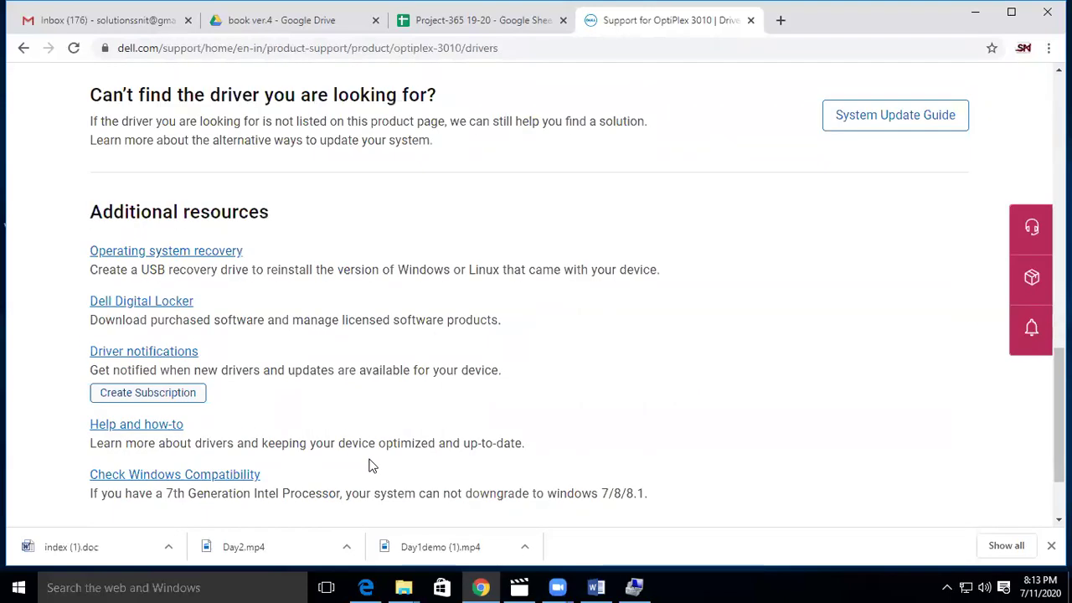
pyautogui.scroll(2, 370, 456)
pyautogui.scroll(2, 370, 456)
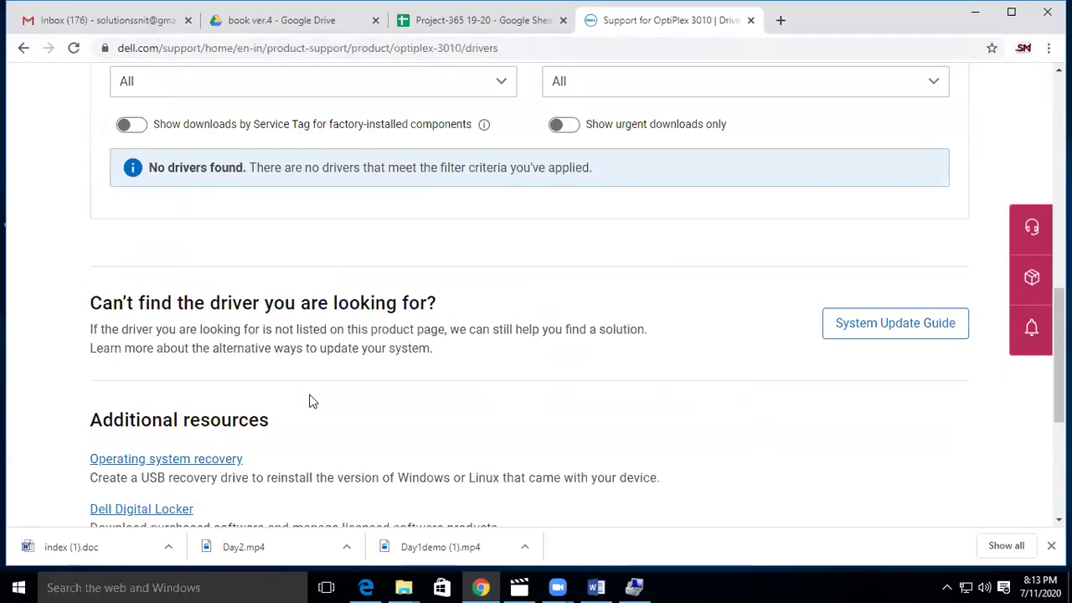
pyautogui.scroll(4, 309, 400)
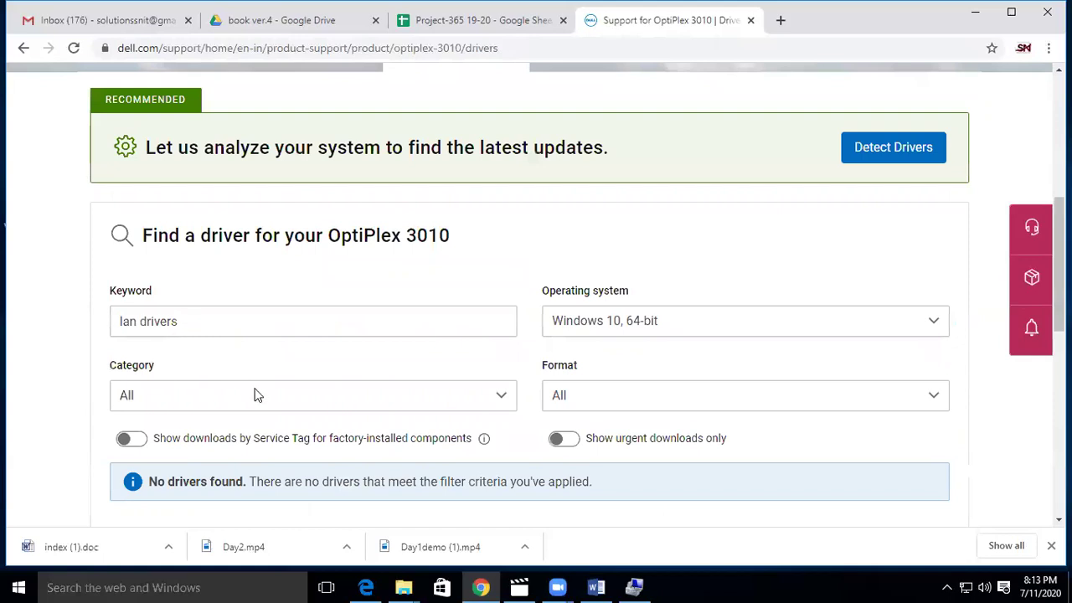
pyautogui.click(189, 322)
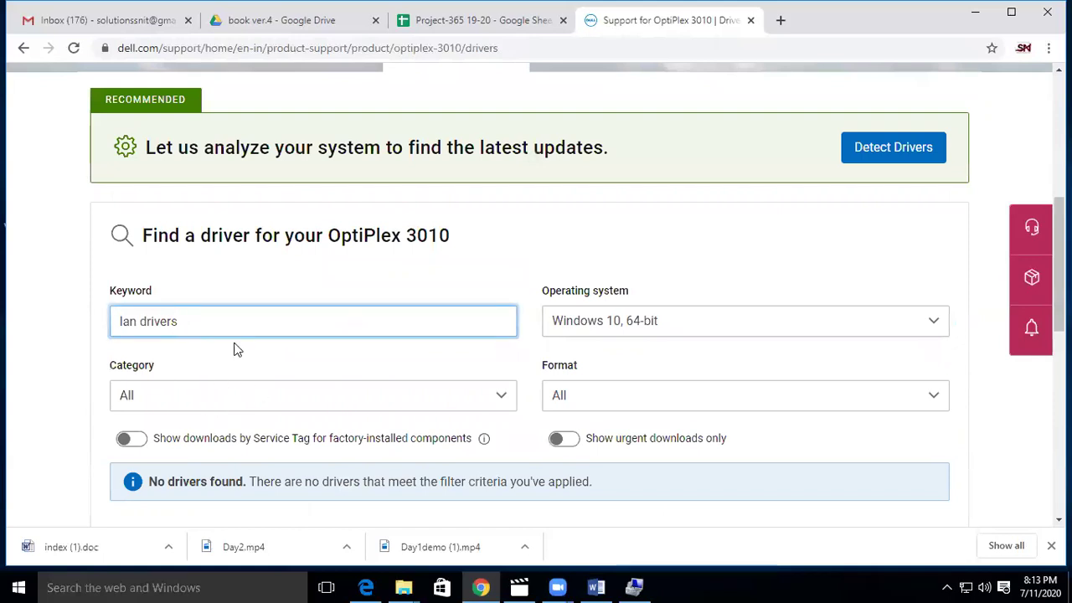
pyautogui.click(199, 399)
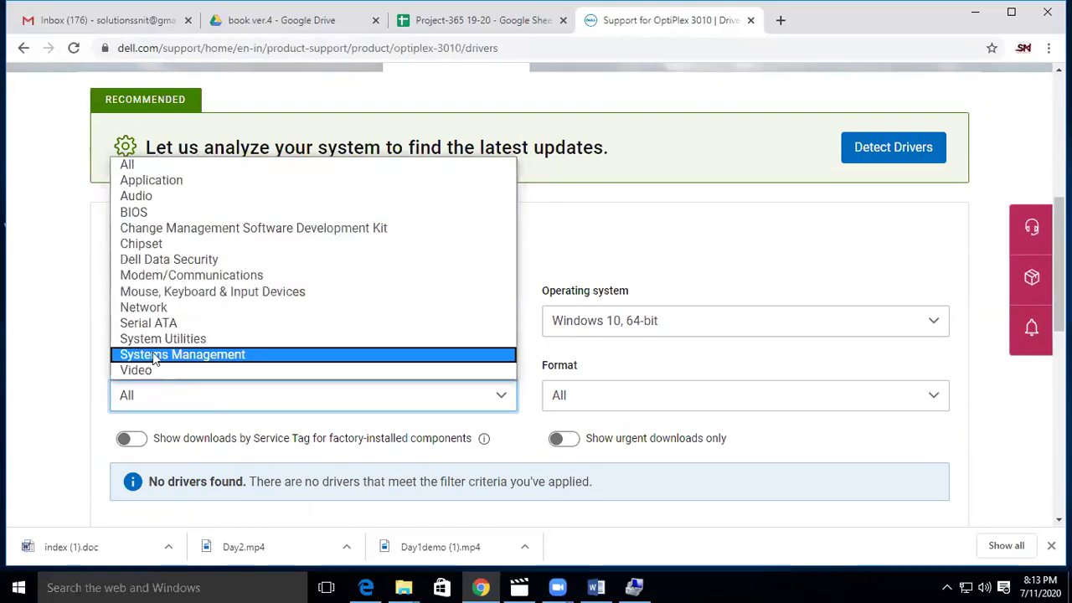
pyautogui.click(150, 308)
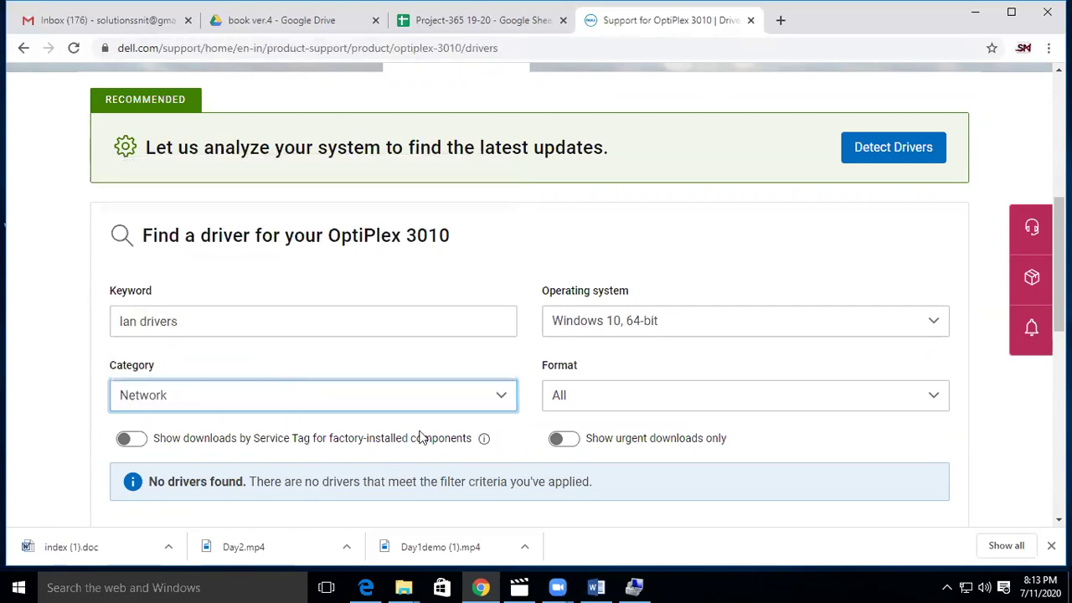
# Check the available format and category options in the driver search for the OptiPlex 3010
pyautogui.scroll(-1, 460, 442)
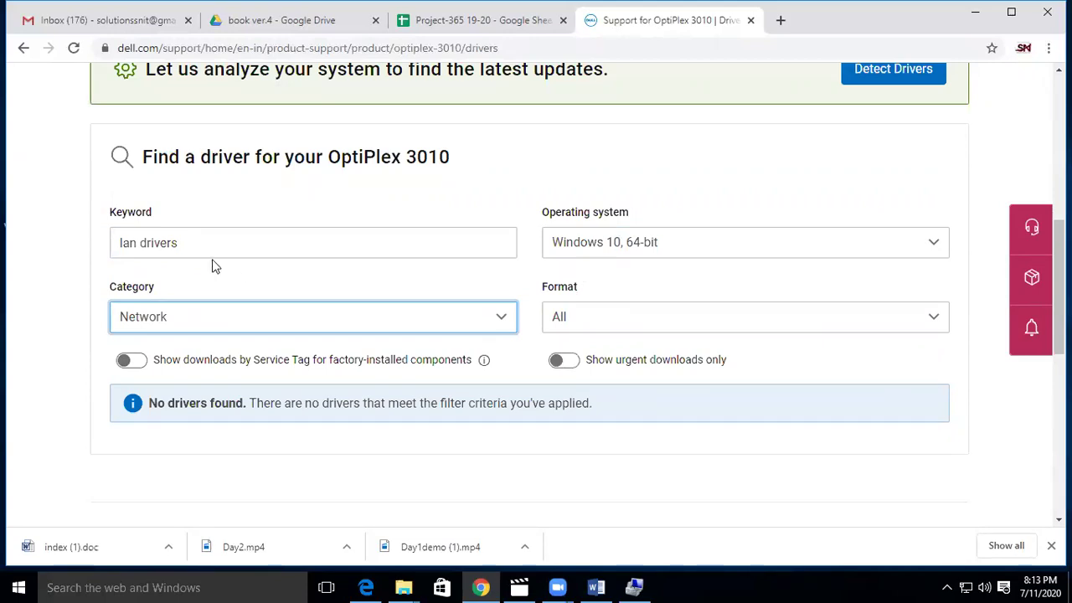
pyautogui.scroll(1, 285, 312)
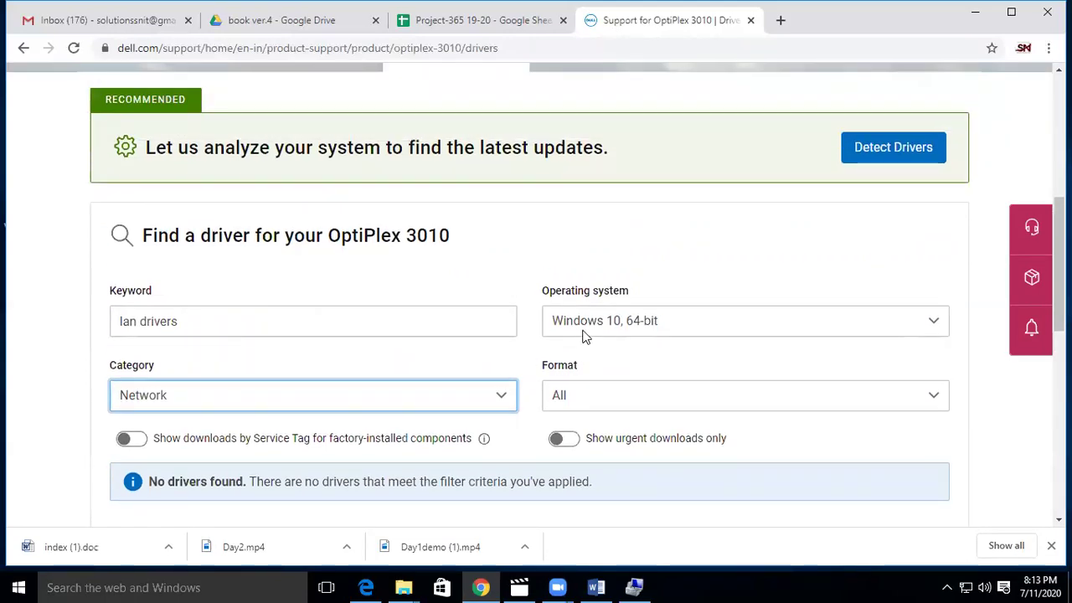
pyautogui.click(581, 393)
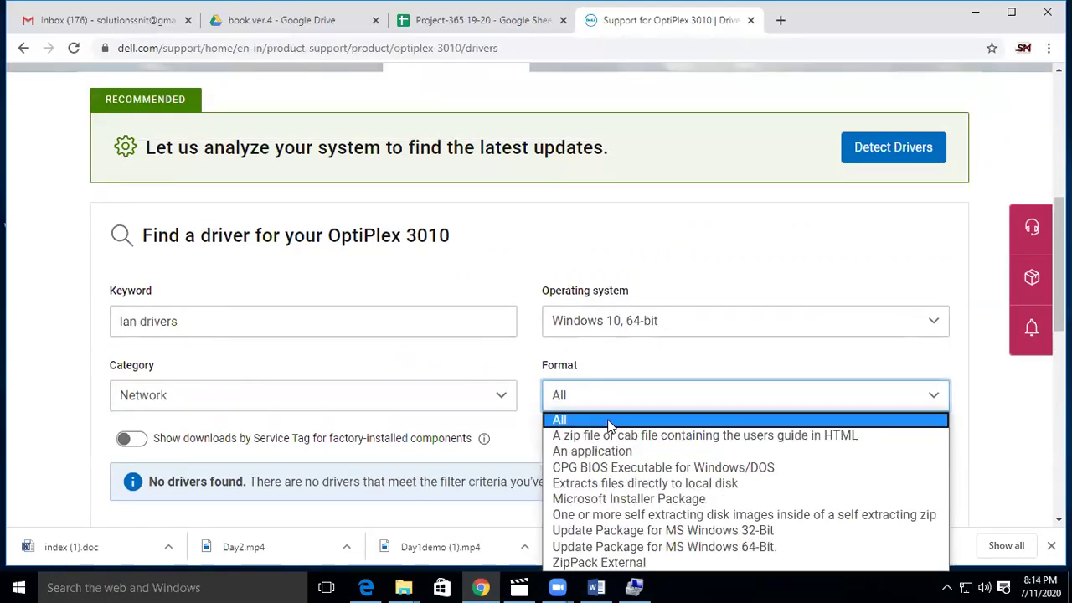
pyautogui.click(607, 394)
pyautogui.click(148, 409)
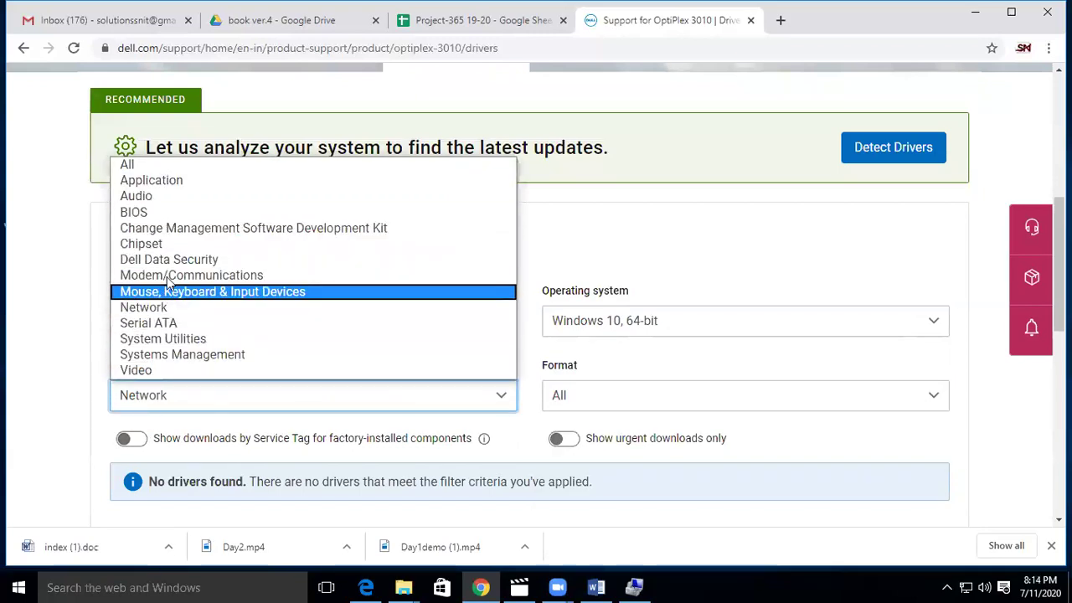
# Search the web for "dell" and open Dell's online store from the results
pyautogui.click(237, 51)
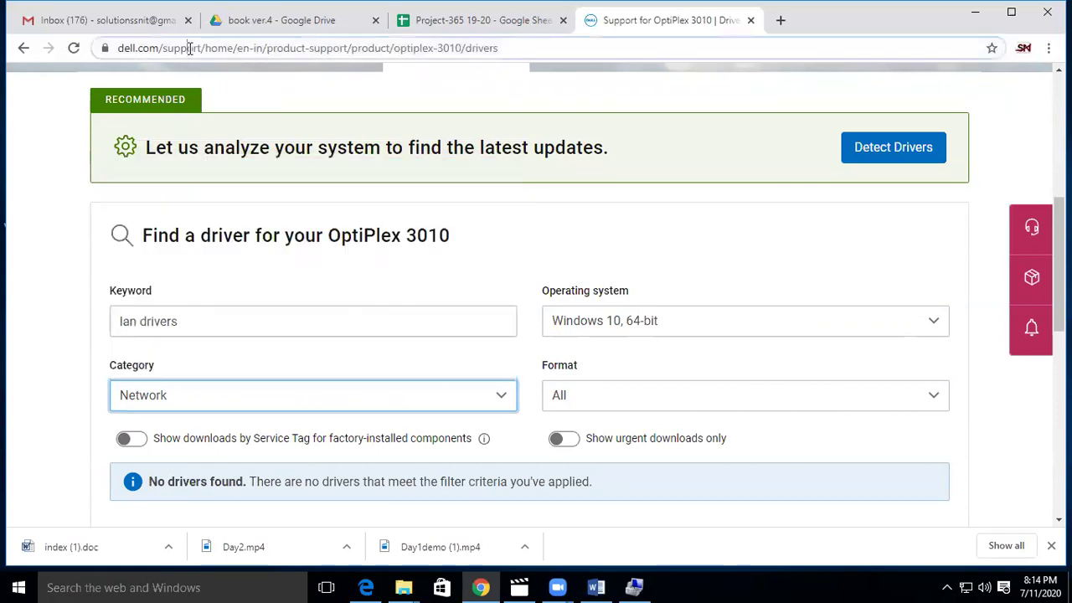
pyautogui.write('dell')
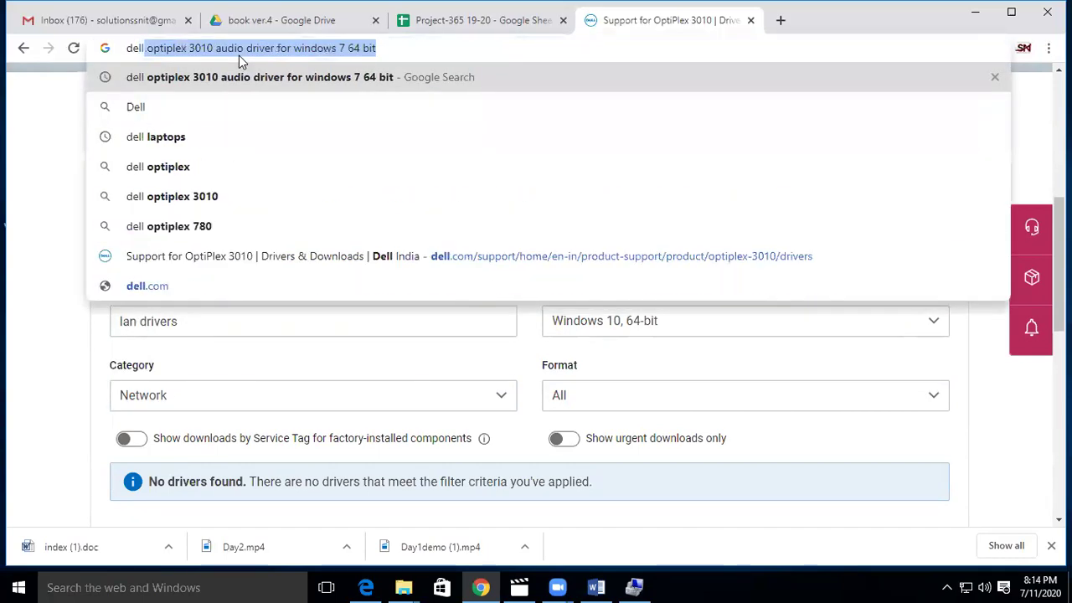
pyautogui.click(142, 111)
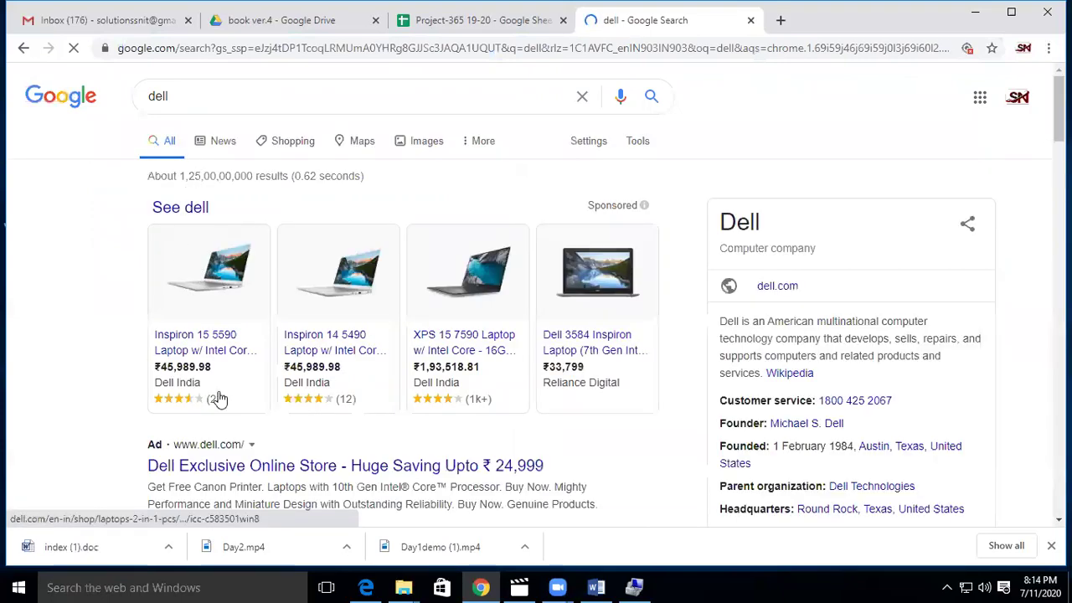
pyautogui.scroll(-1, 222, 443)
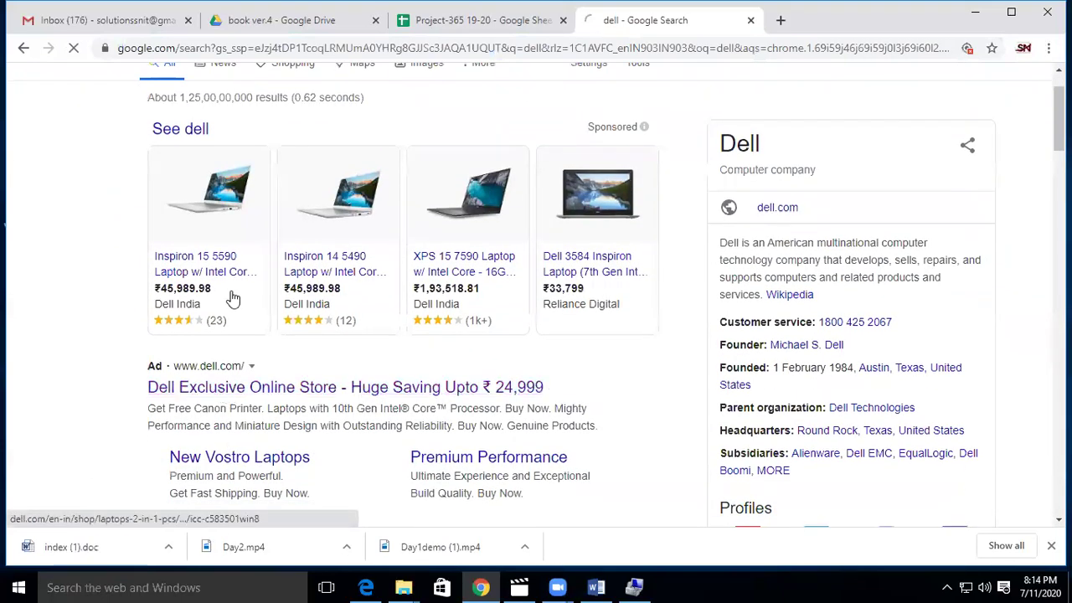
pyautogui.click(202, 298)
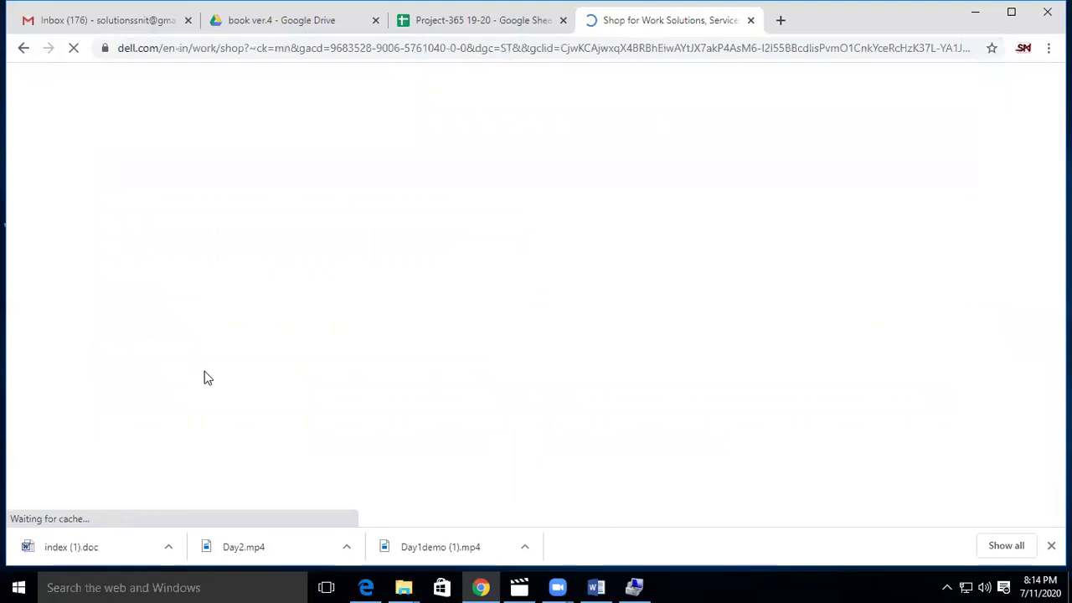
# Look through the Deals, Solutions and Products categories and the work shop page on Dell's store site
pyautogui.moveTo(365, 126)
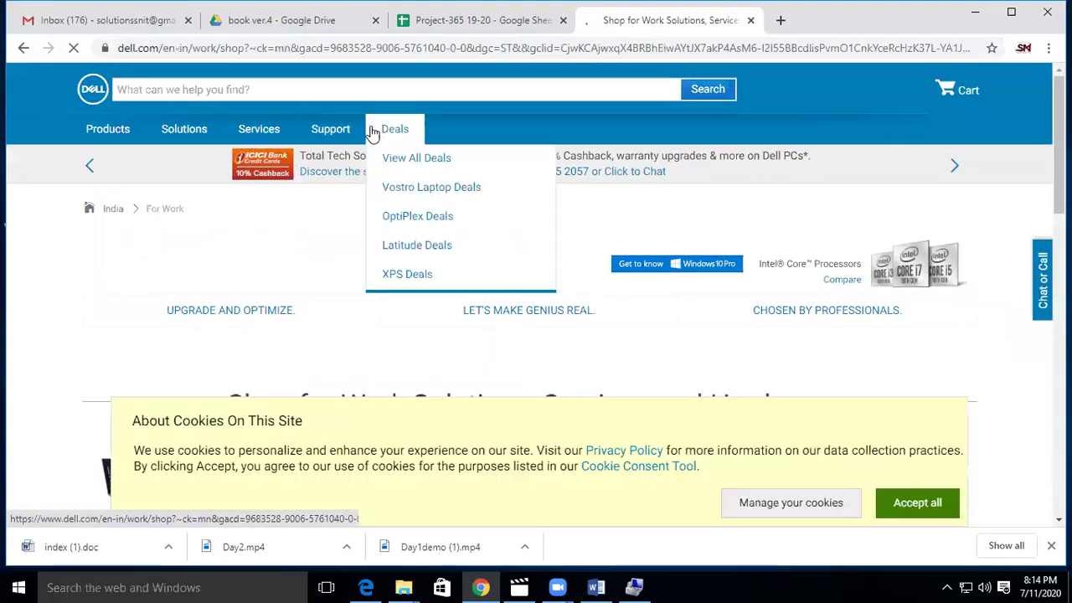
pyautogui.moveTo(318, 139)
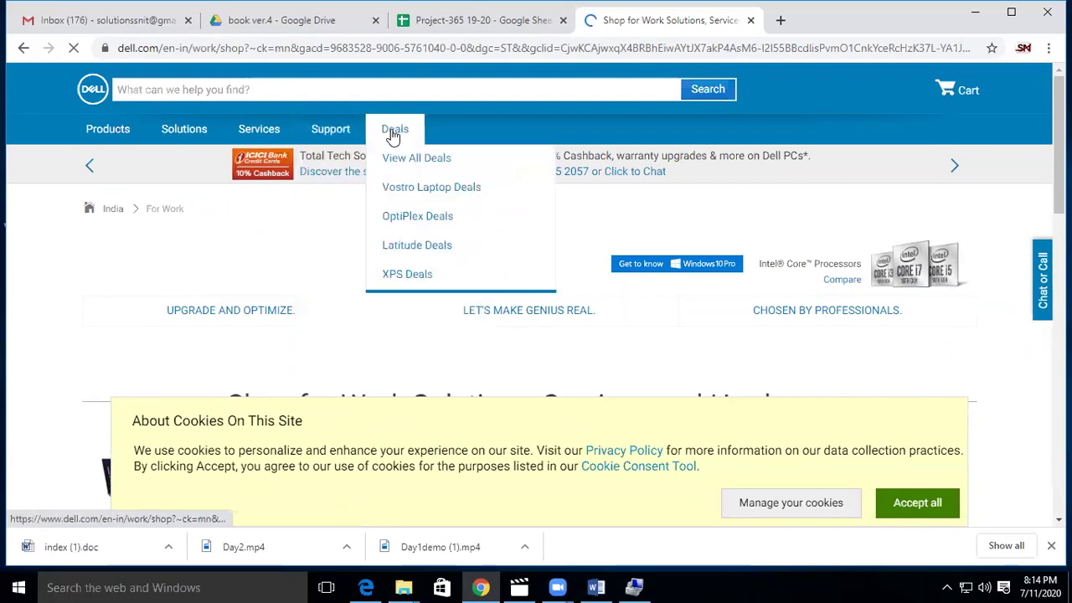
pyautogui.moveTo(274, 138)
pyautogui.moveTo(182, 137)
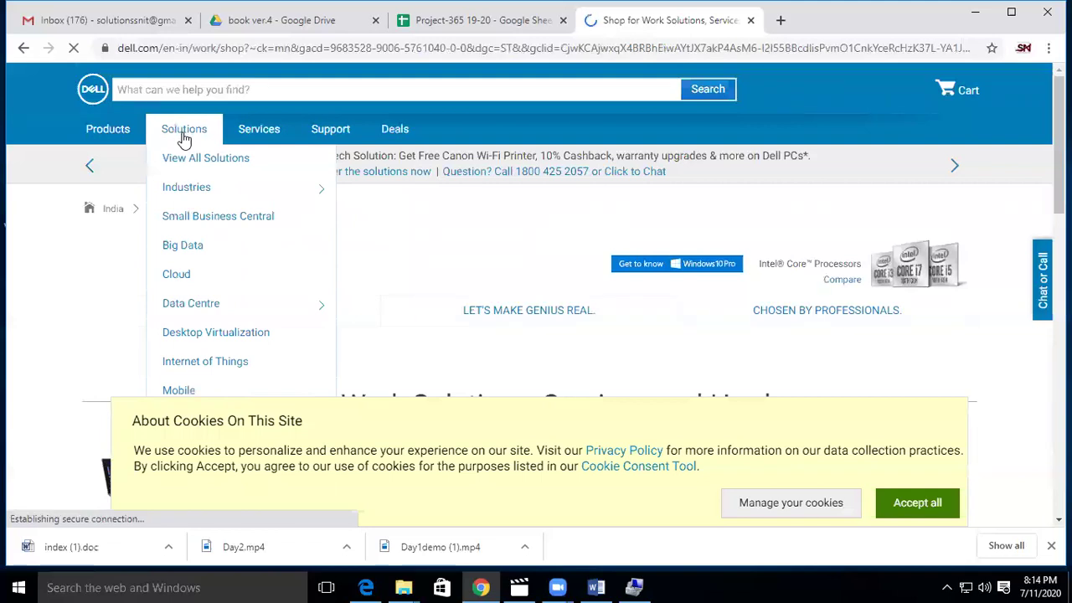
pyautogui.moveTo(116, 144)
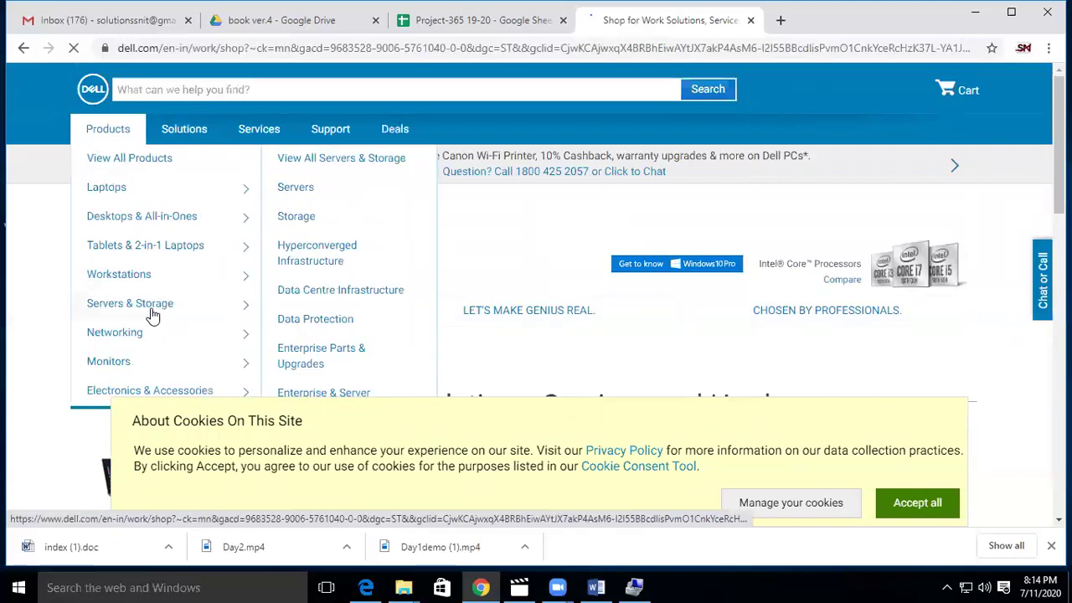
pyautogui.moveTo(154, 337)
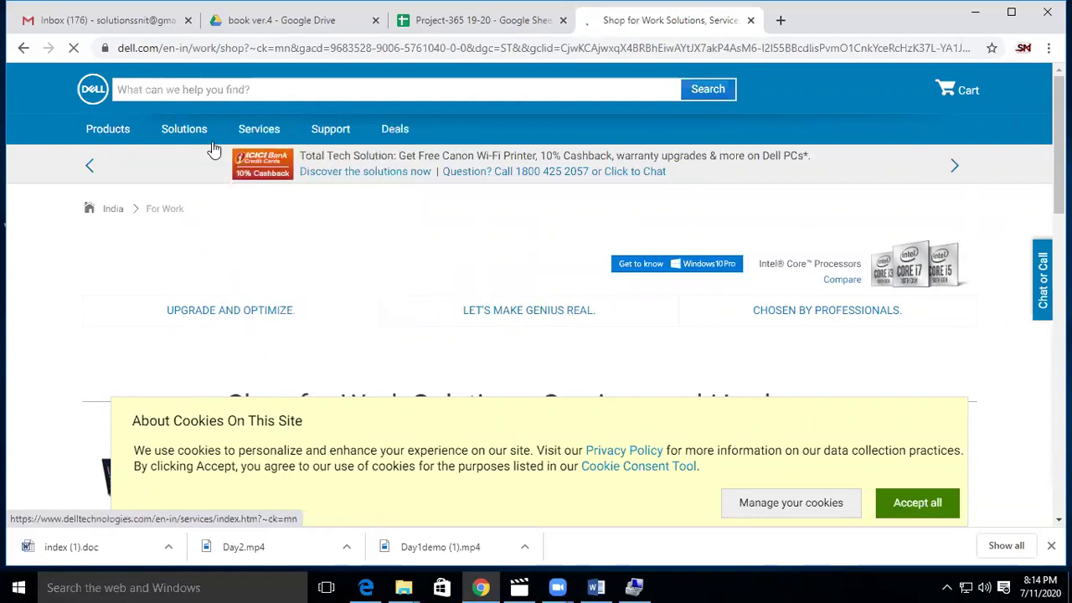
pyautogui.scroll(-2, 219, 352)
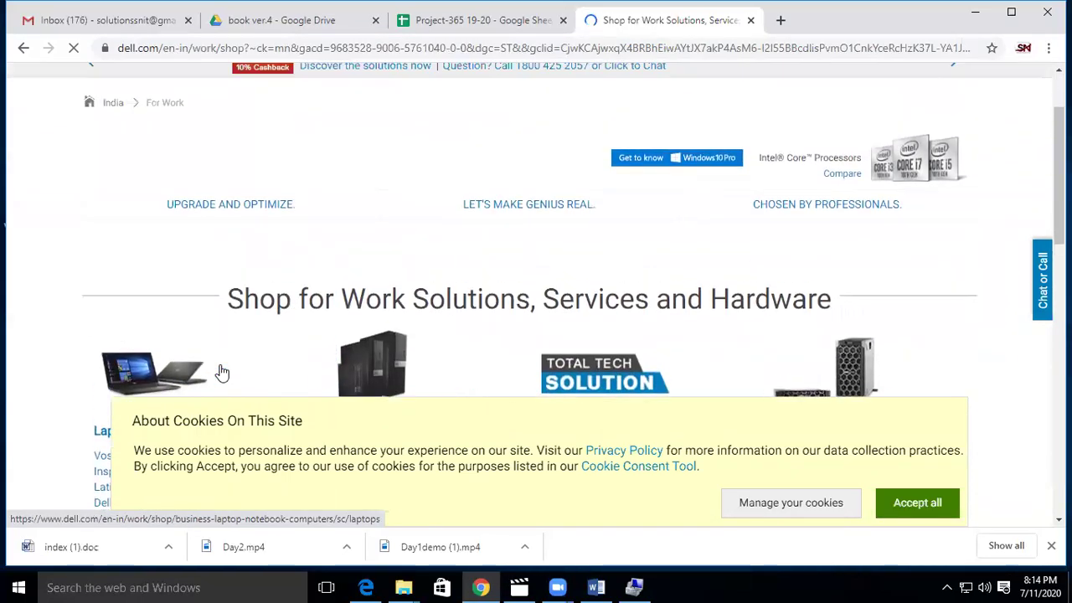
pyautogui.scroll(2, 221, 373)
# Search the web for "download optiplex 7010 drivers"
pyautogui.click(209, 48)
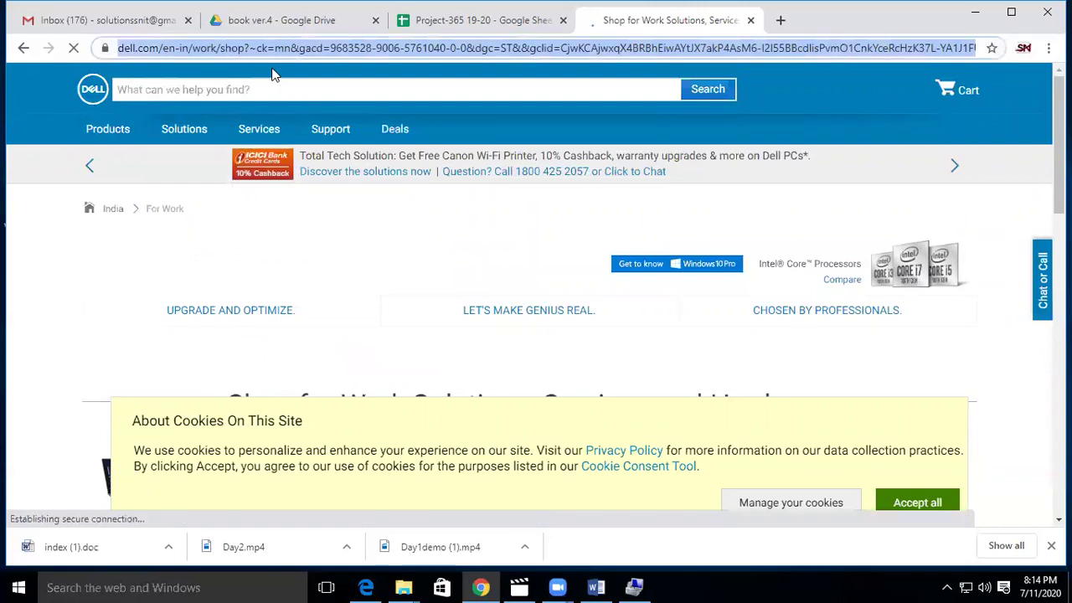
pyautogui.write('downklod')
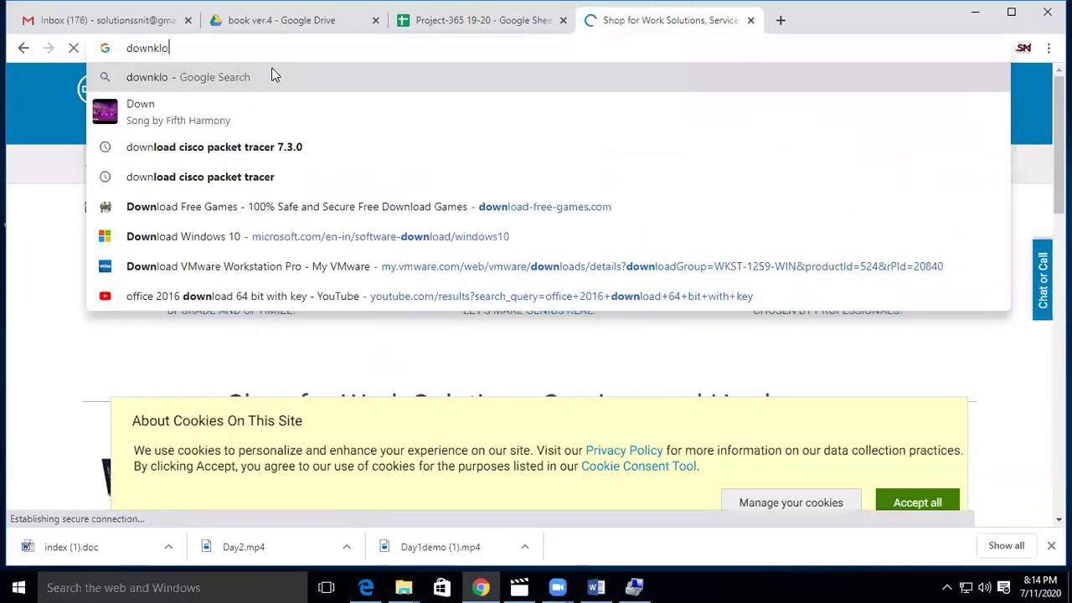
pyautogui.press('BackSpace')
pyautogui.press('BackSpace')
pyautogui.press('BackSpace')
pyautogui.press('BackSpace')
pyautogui.press('BackSpace')
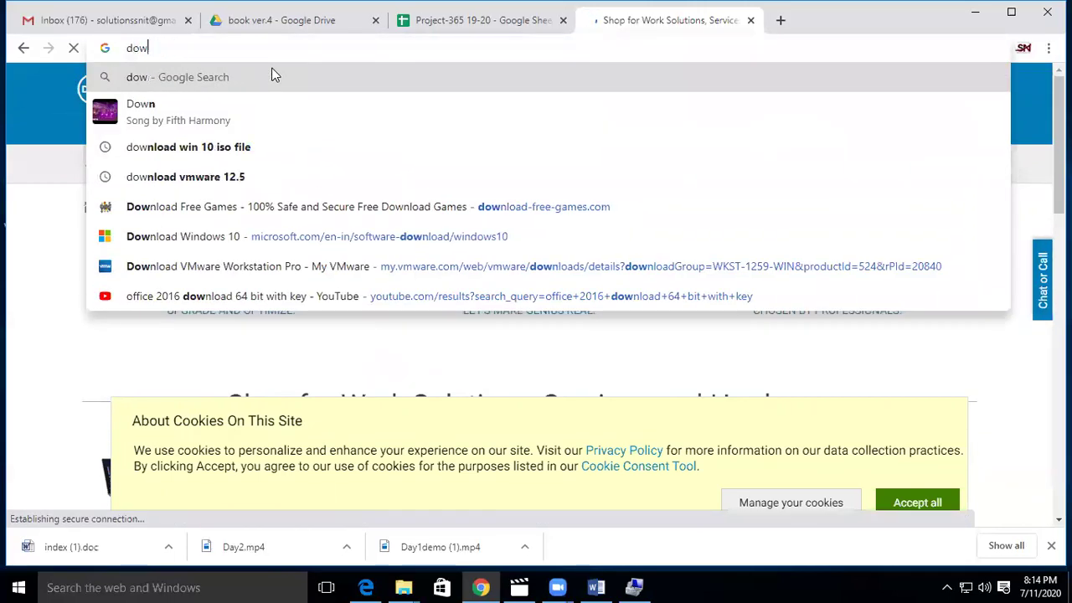
pyautogui.write('load')
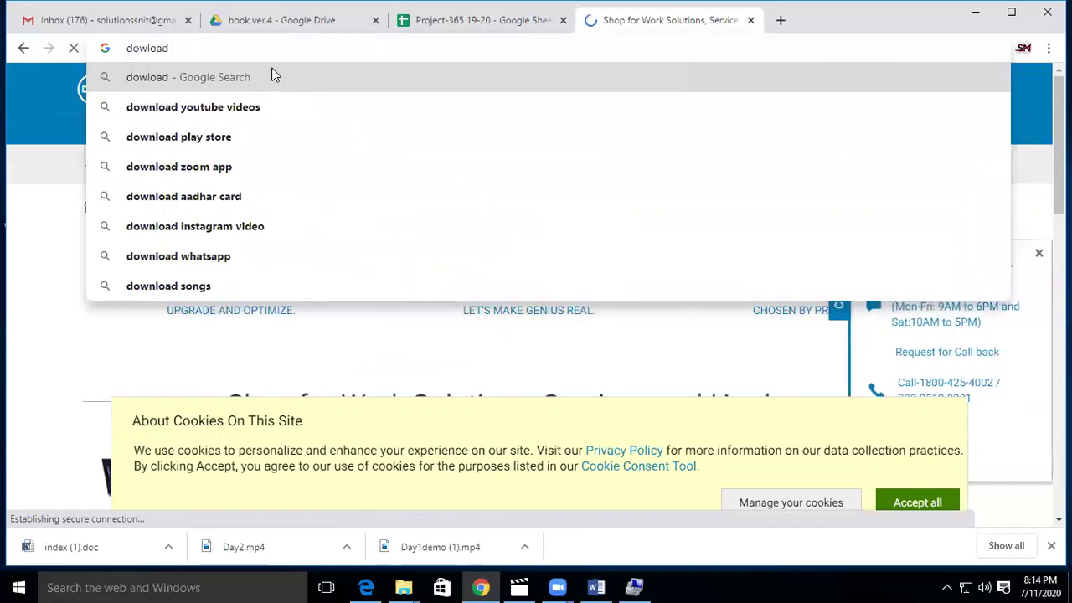
pyautogui.write(' opti')
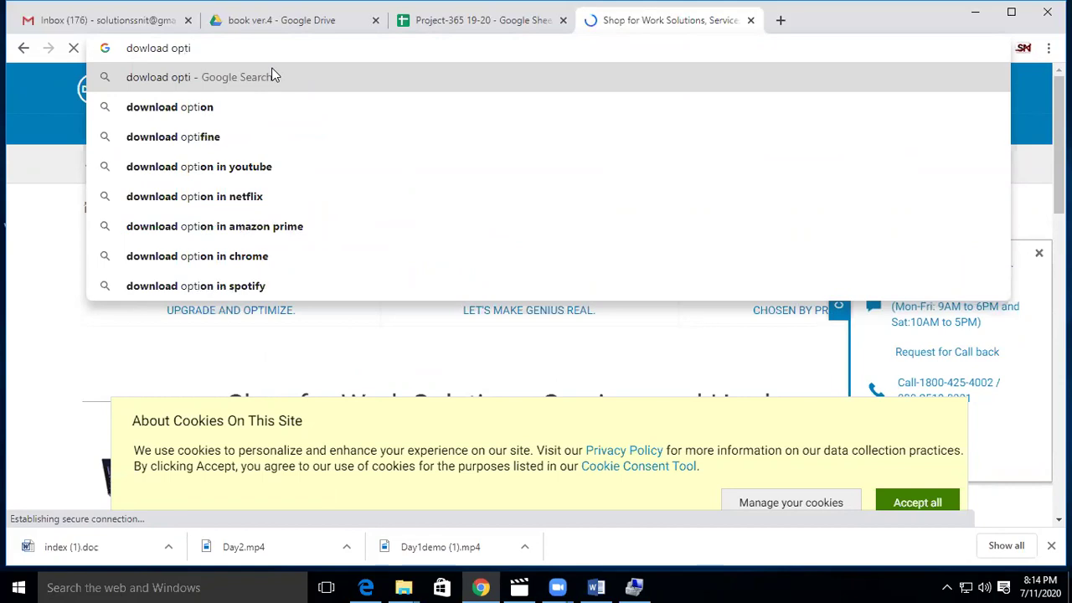
pyautogui.write('pl')
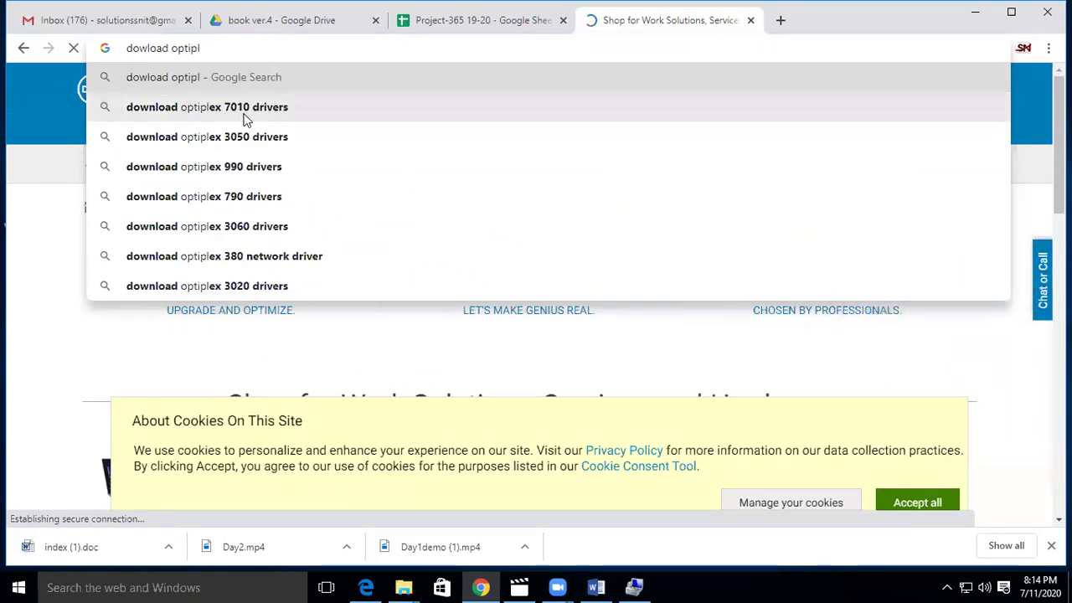
pyautogui.click(308, 113)
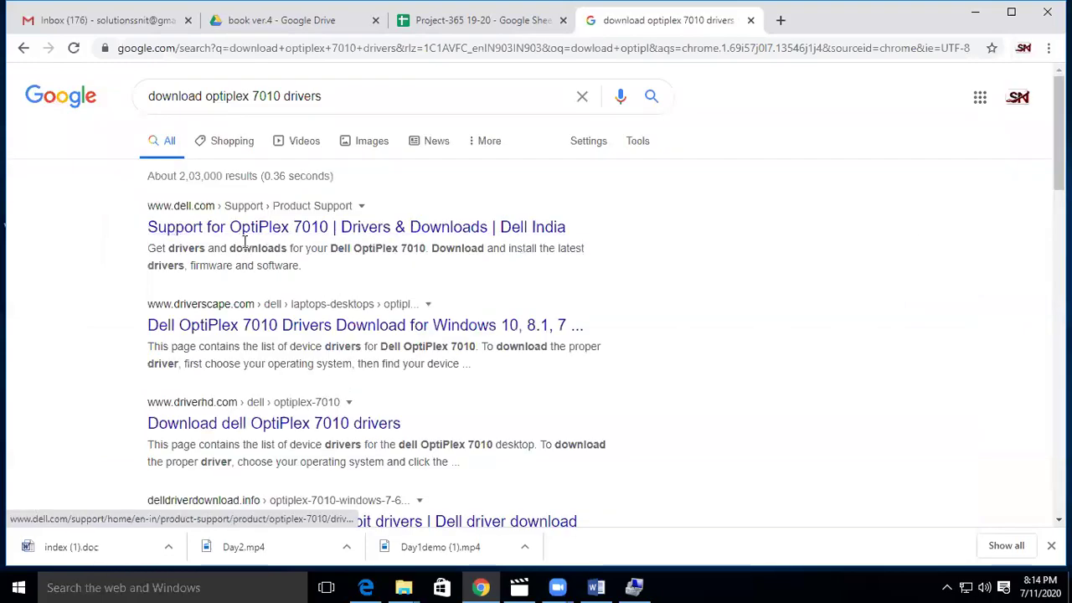
# Open Dell India's OptiPlex 7010 Drivers & Downloads page and clear the cookie notice by opening and closing its preferences
pyautogui.click(294, 233)
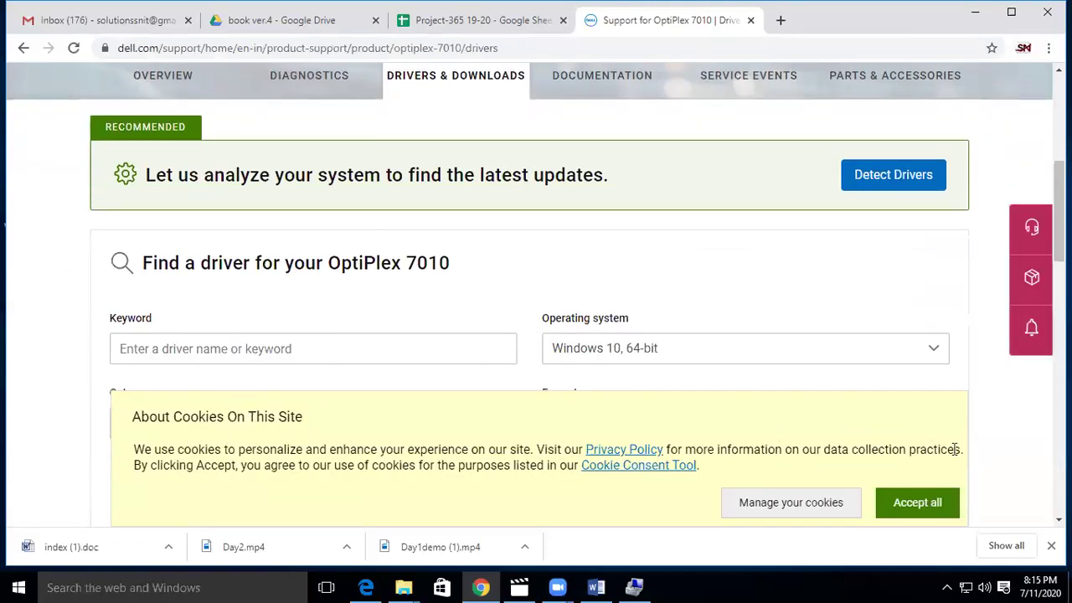
pyautogui.click(817, 508)
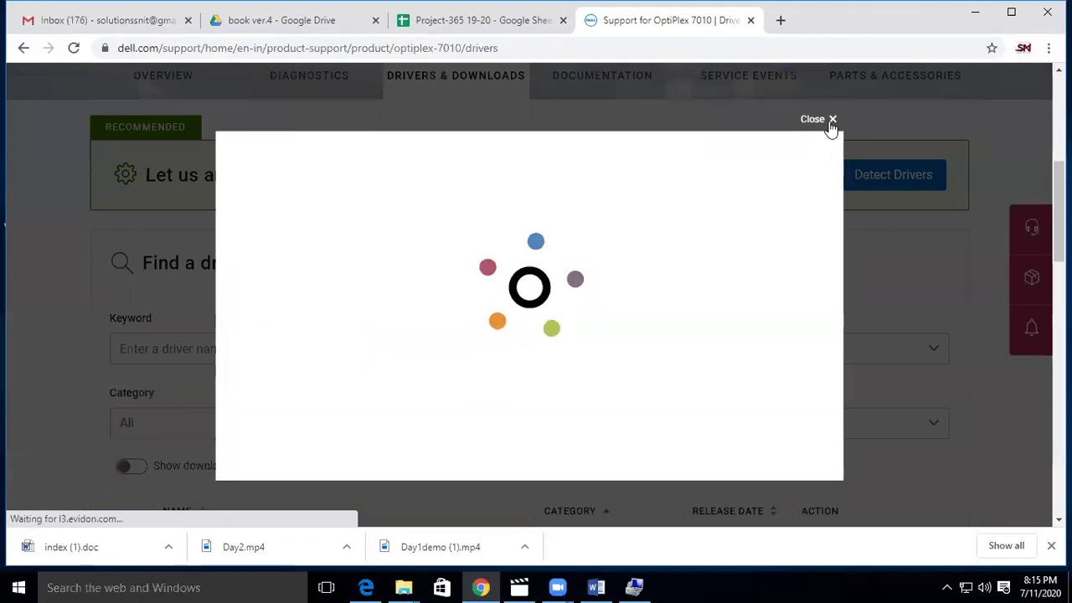
pyautogui.click(831, 122)
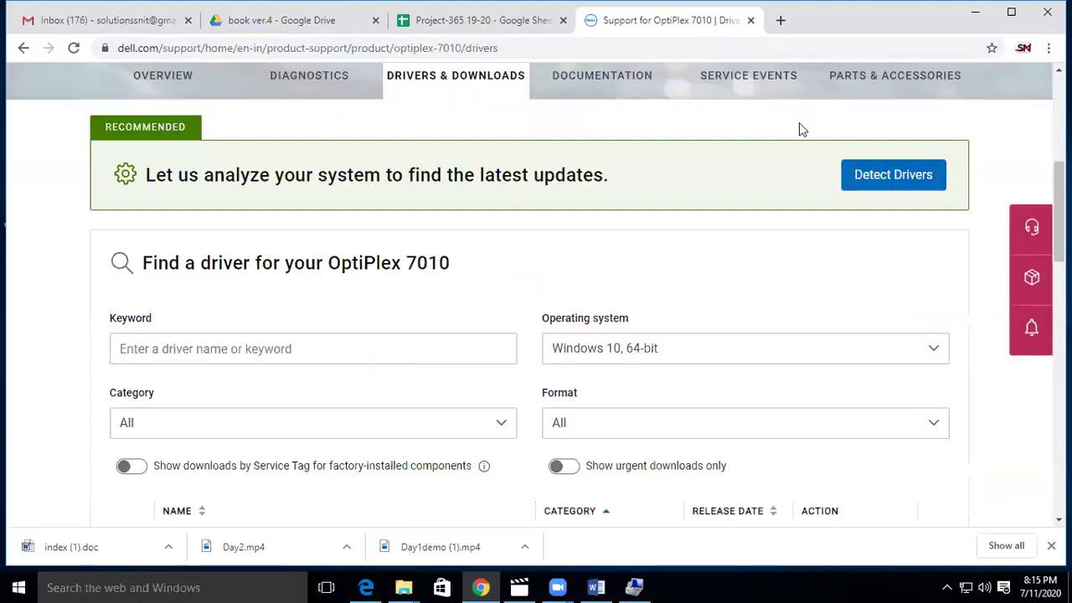
# Filter the OptiPlex 7010 drivers to the Network category and look through the listed drivers
pyautogui.click(345, 424)
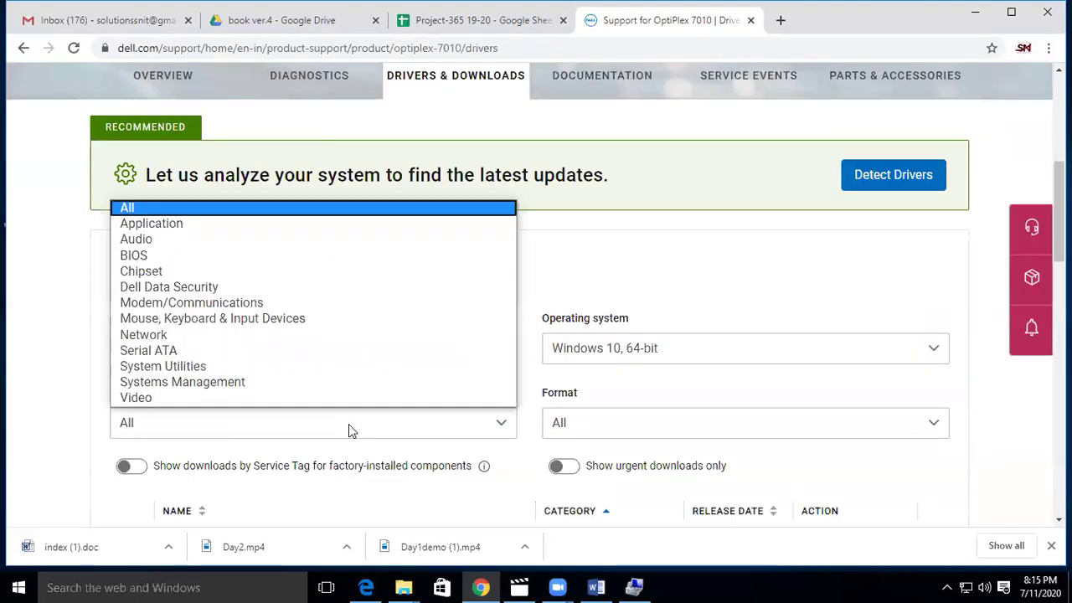
pyautogui.click(153, 337)
pyautogui.scroll(-1, 650, 400)
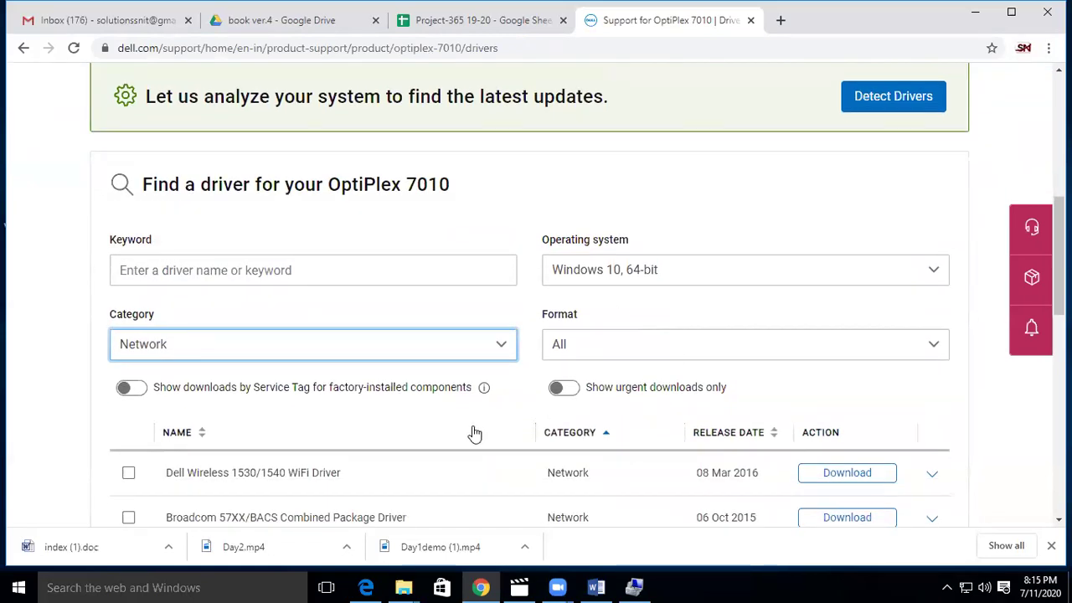
pyautogui.scroll(-1, 472, 433)
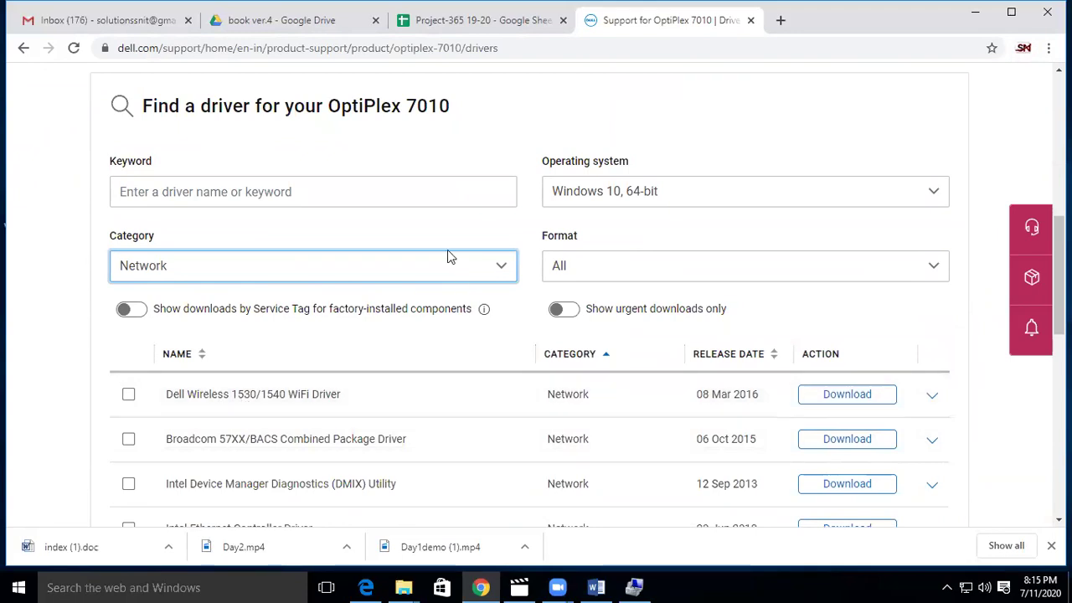
pyautogui.scroll(-4, 318, 414)
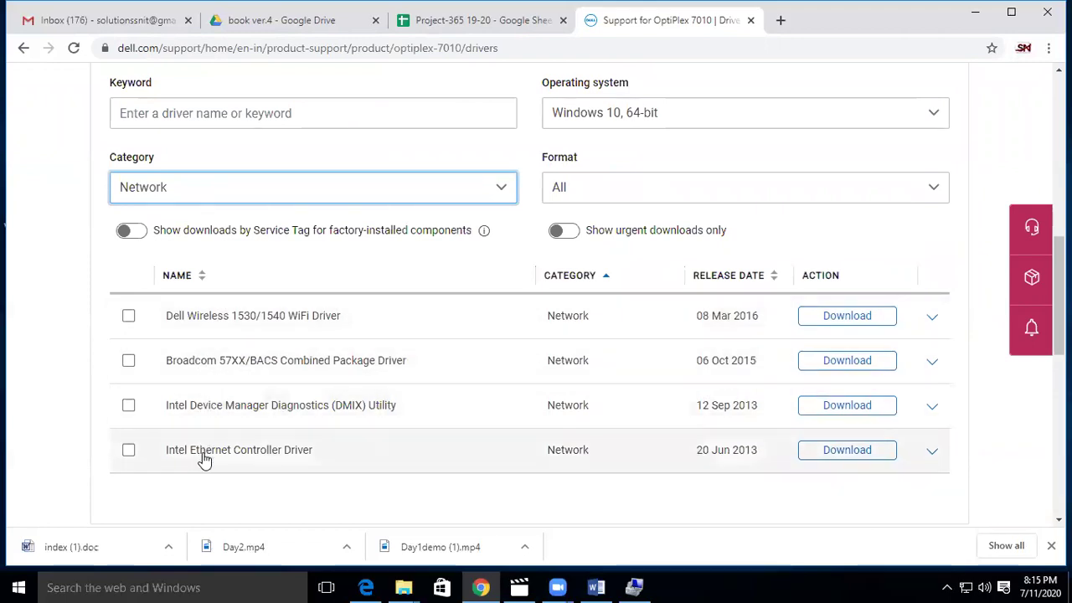
# Filter the drivers to the Audio category, and start and cancel the download of the Realtek High-Definition Audio Driver
pyautogui.click(357, 187)
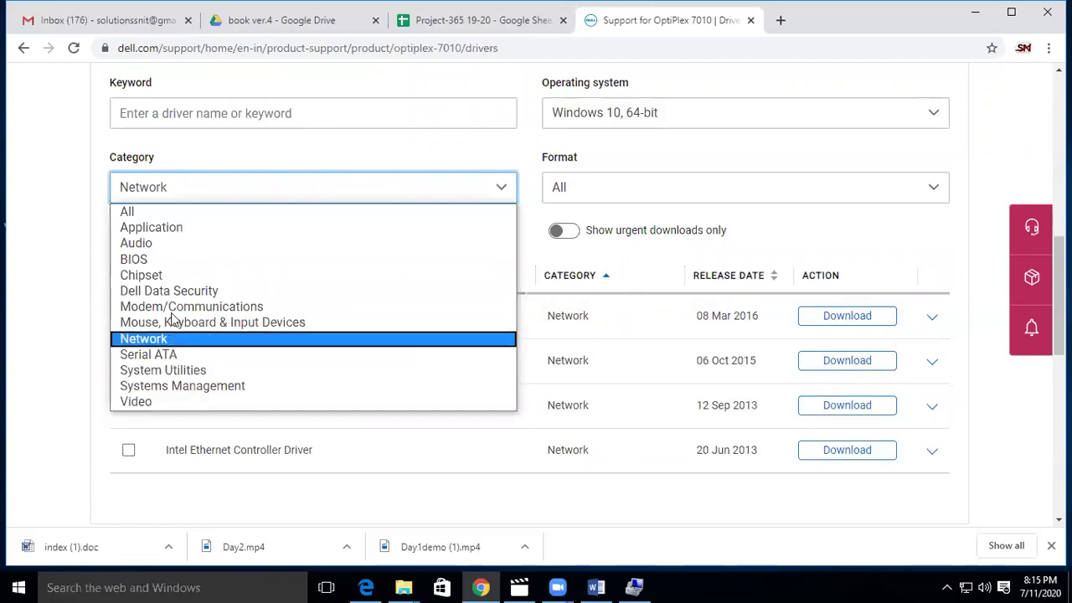
pyautogui.click(143, 243)
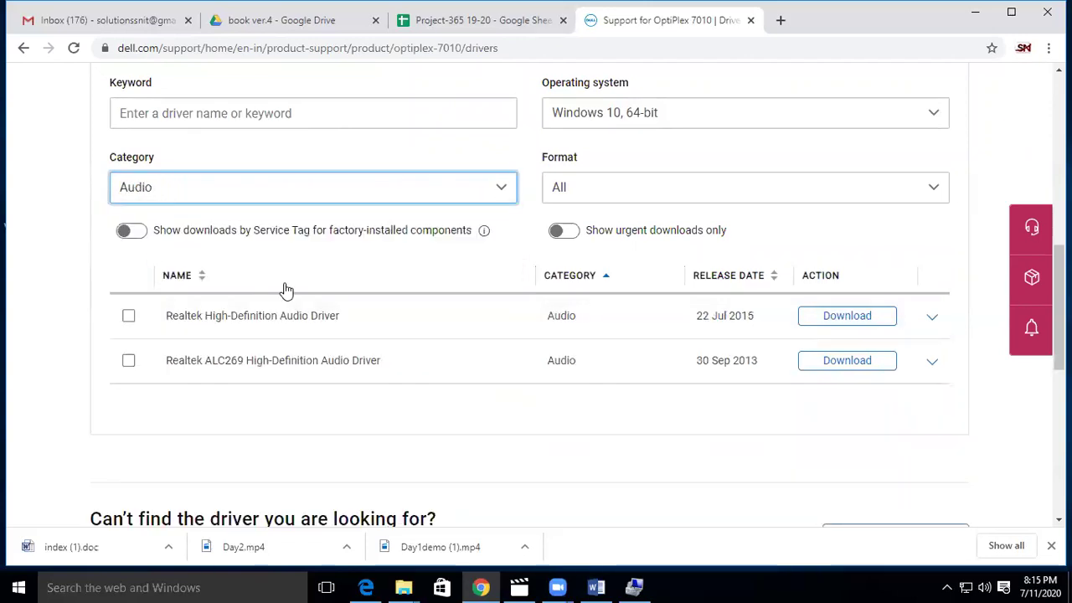
pyautogui.click(869, 318)
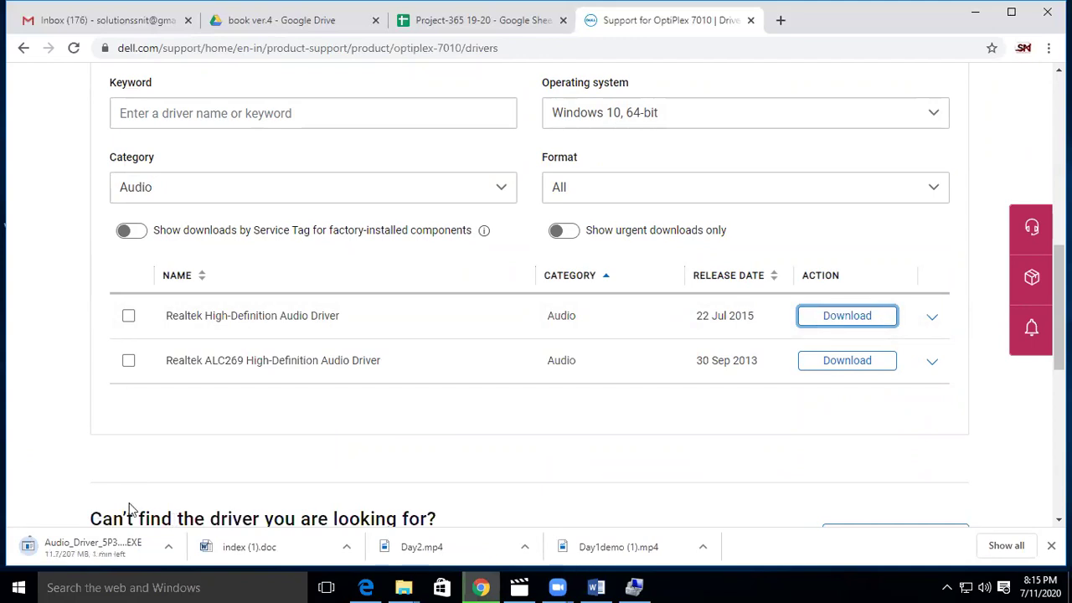
pyautogui.click(168, 545)
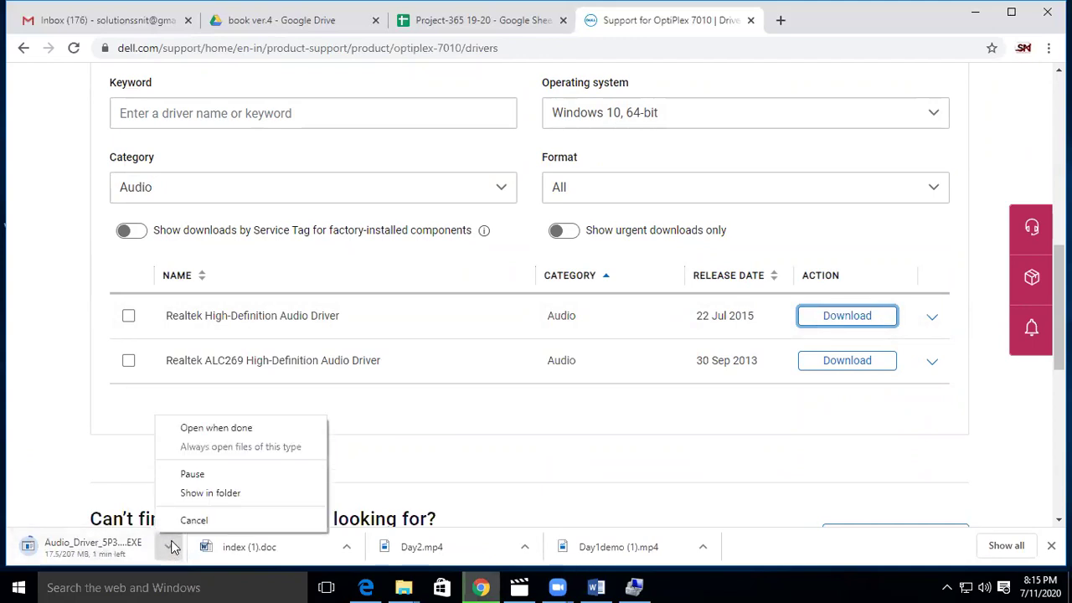
pyautogui.click(209, 517)
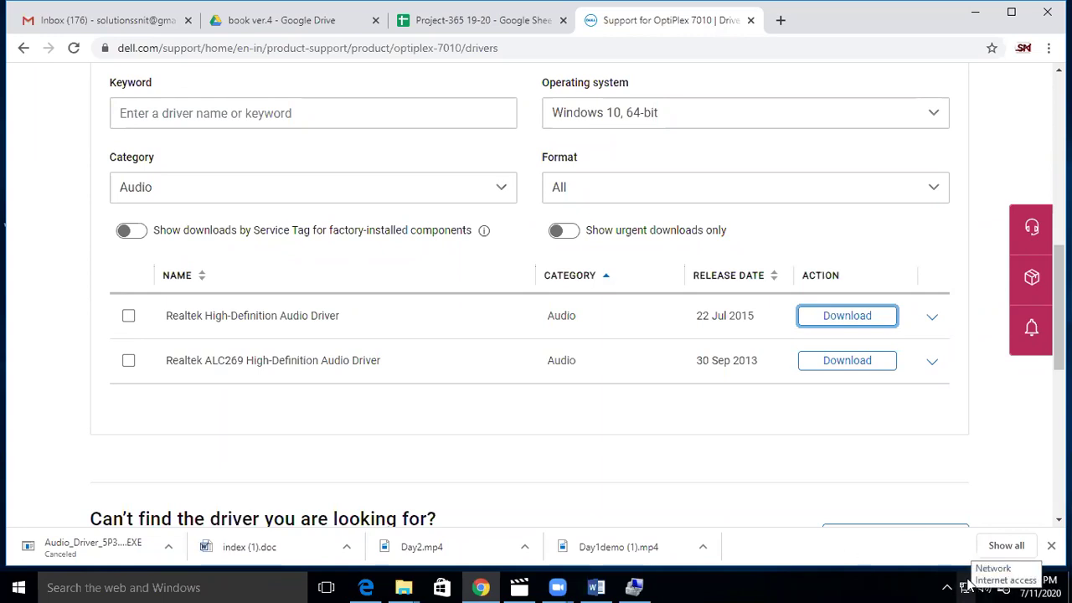
# Open Network Connections with the Run command ncpa.cpl to view the network adapters, and close the window
pyautogui.press('super+r')
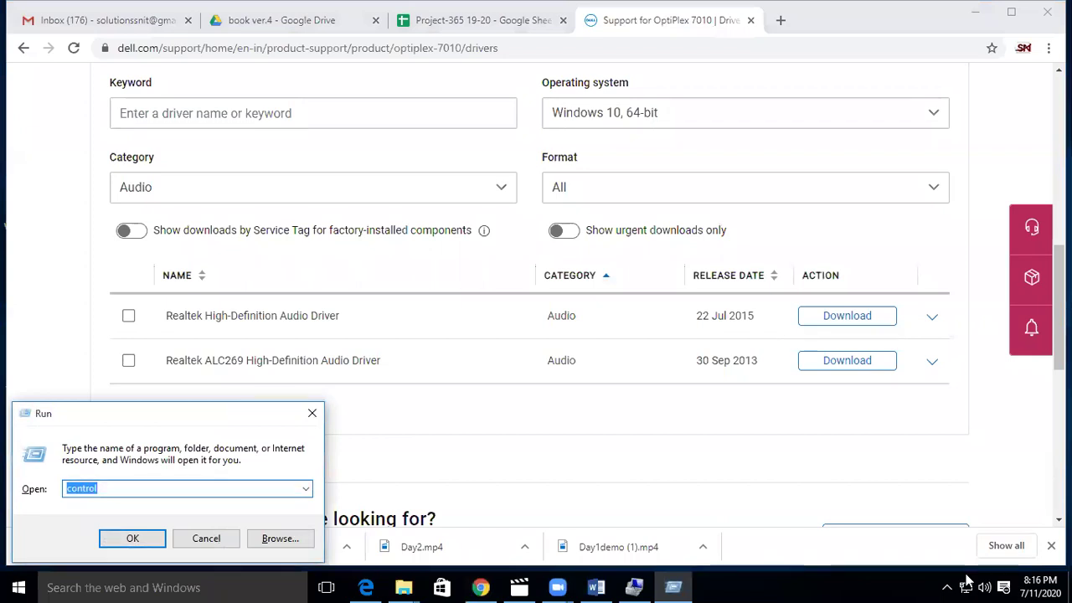
pyautogui.press('Return')
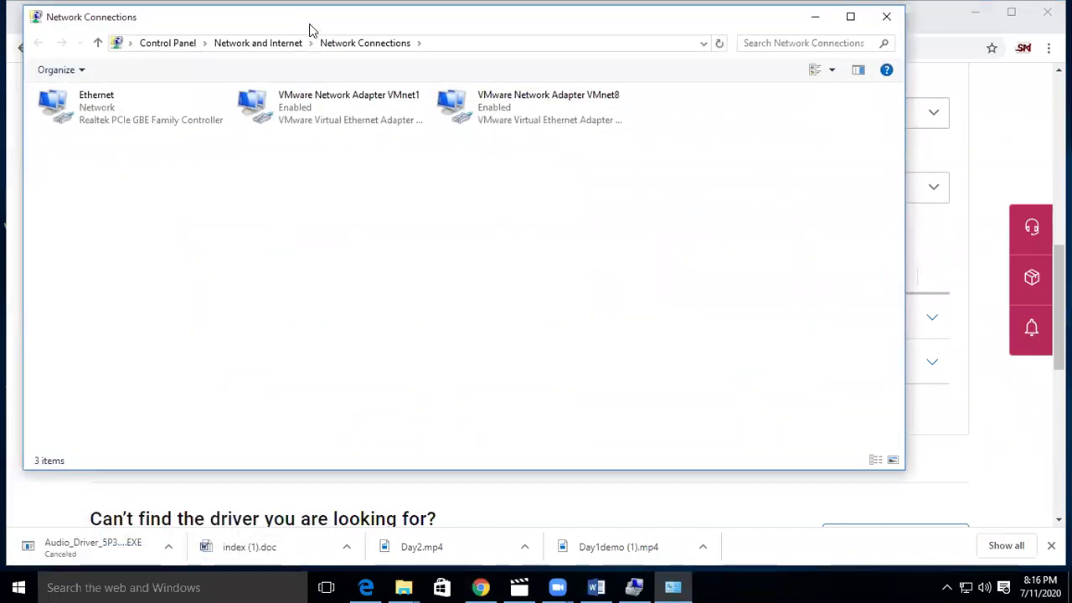
pyautogui.moveTo(308, 22); pyautogui.dragTo(306, 178)
pyautogui.click(879, 171)
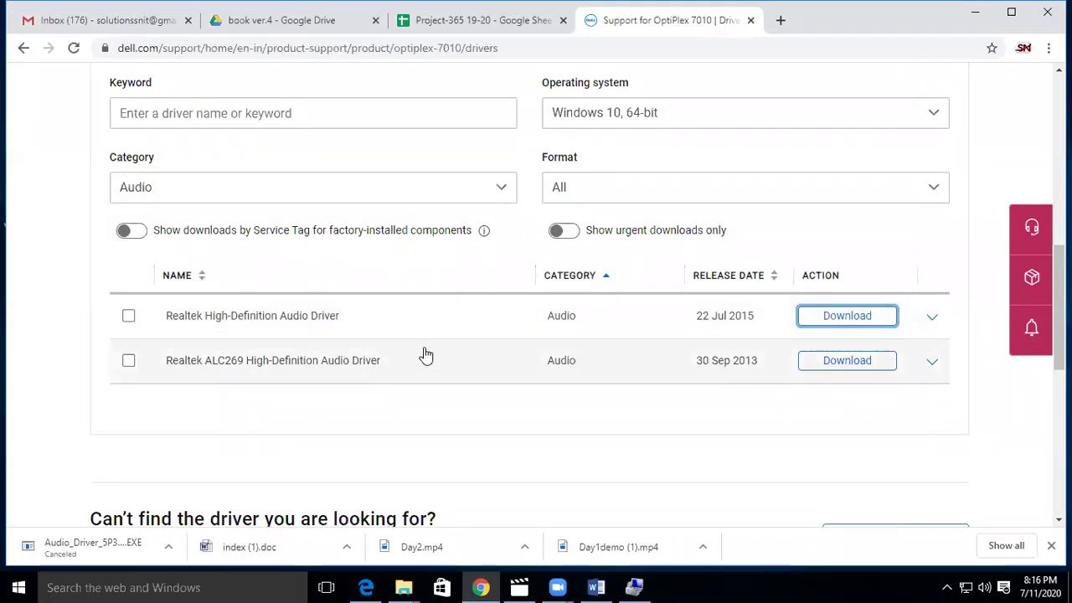
# Switch to the Project-365 19-20 spreadsheet and select the "Install Operating System win 7" topic
pyautogui.scroll(3, 424, 354)
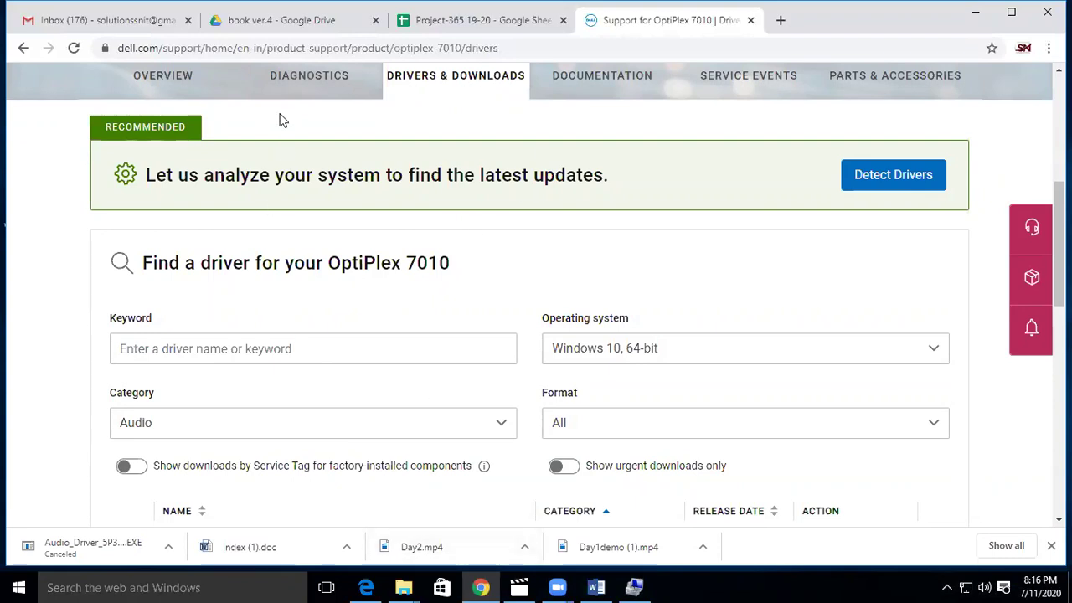
pyautogui.click(418, 20)
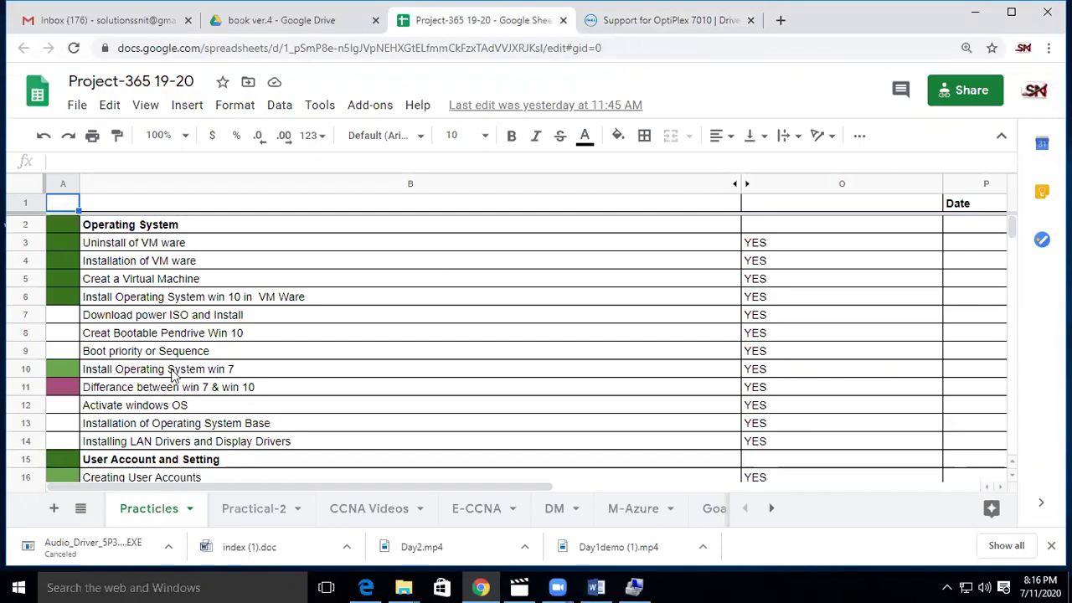
pyautogui.click(132, 375)
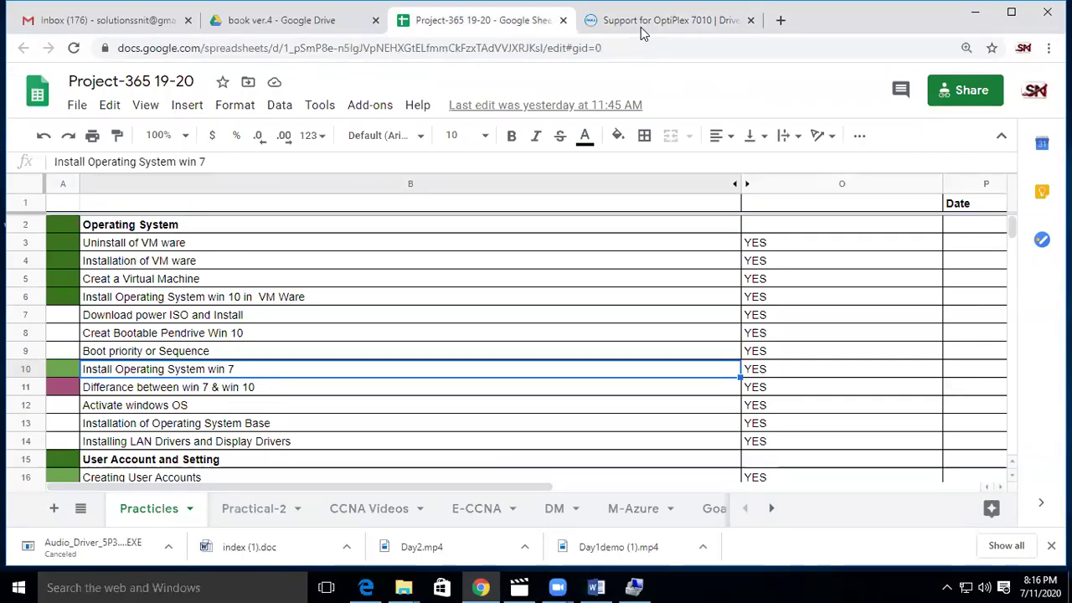
# Close Computer Management, and bring up Network Connections with ncpa.cpl for another brief look at the adapters
pyautogui.hotkey('alt', 'Tab')
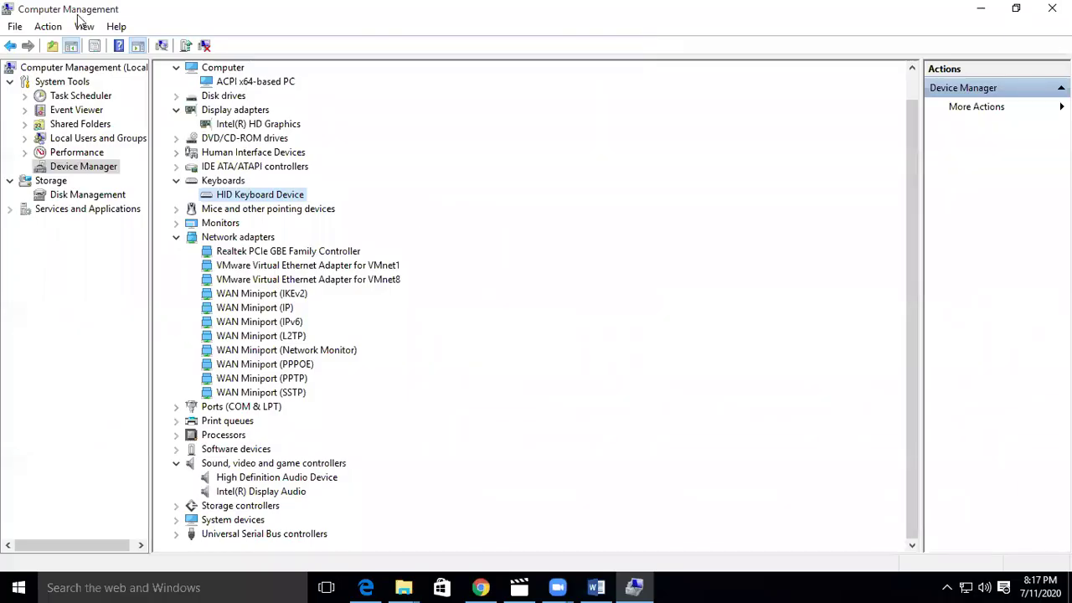
pyautogui.click(1052, 8)
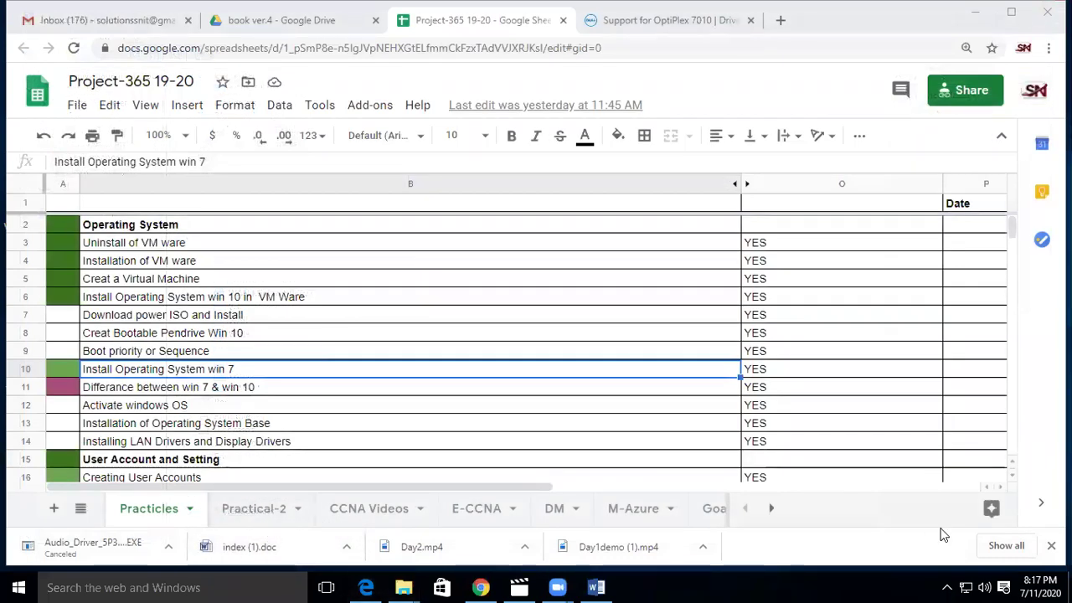
pyautogui.press('super+r')
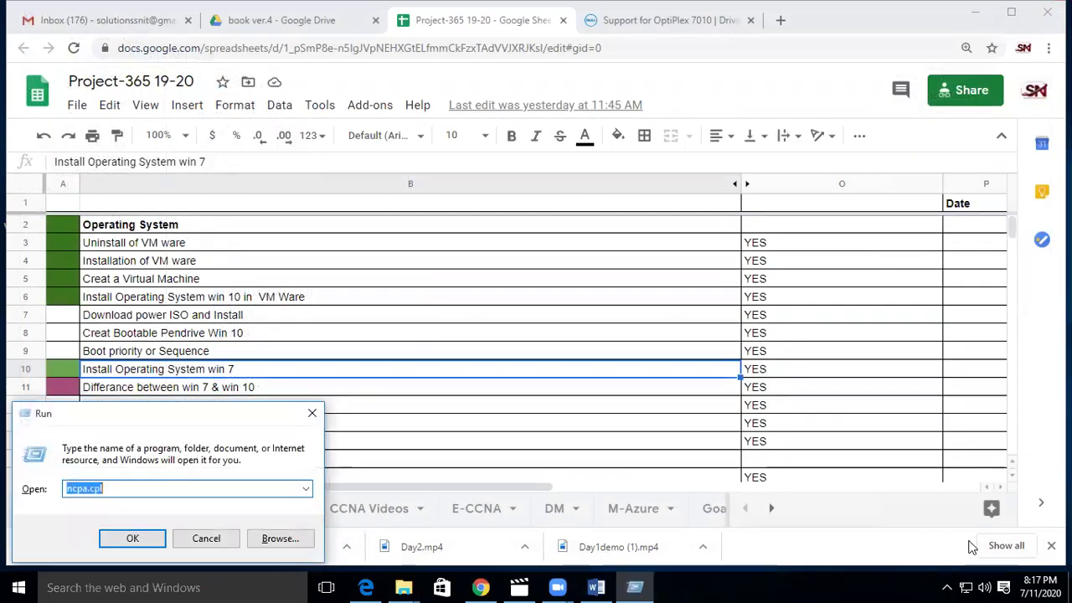
pyautogui.press('Return')
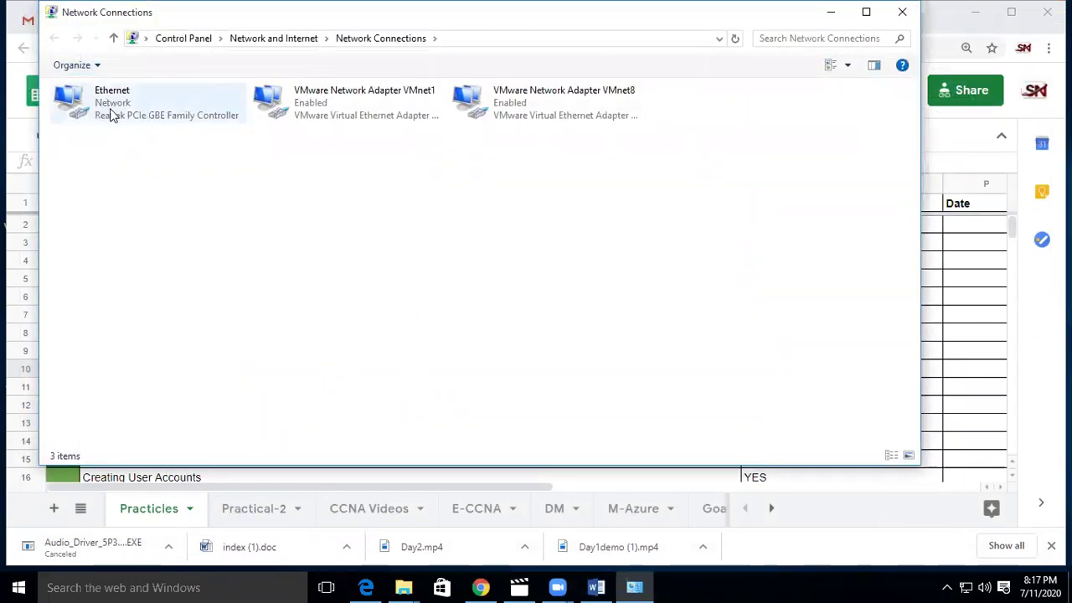
pyautogui.click(900, 14)
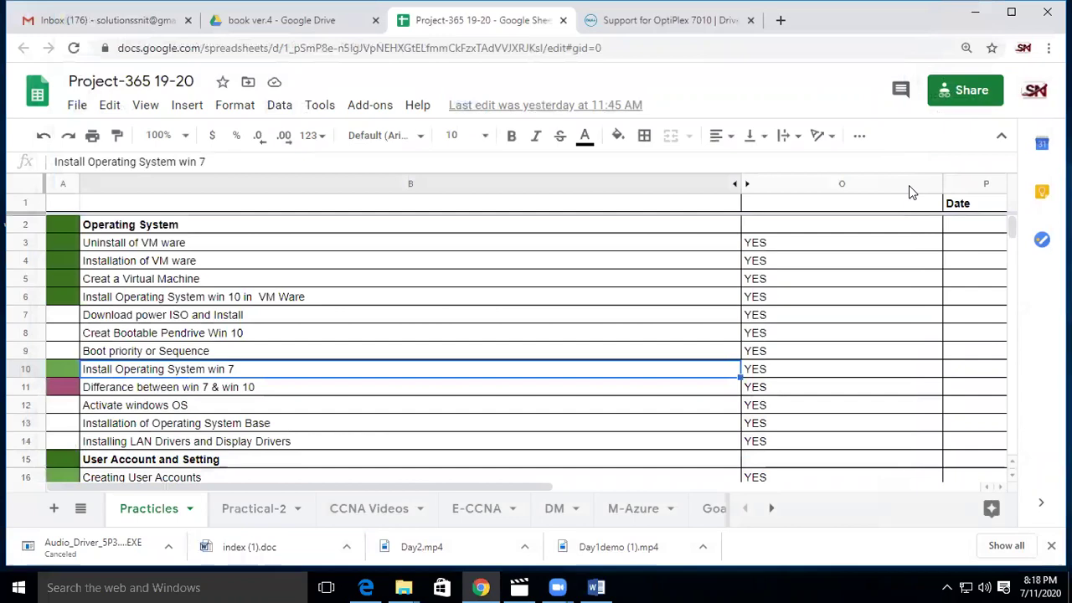
# Look through the practical topics from Operating System to Sharing Resources & Remote Management on the Practicles sheet
pyautogui.scroll(-5, 105, 388)
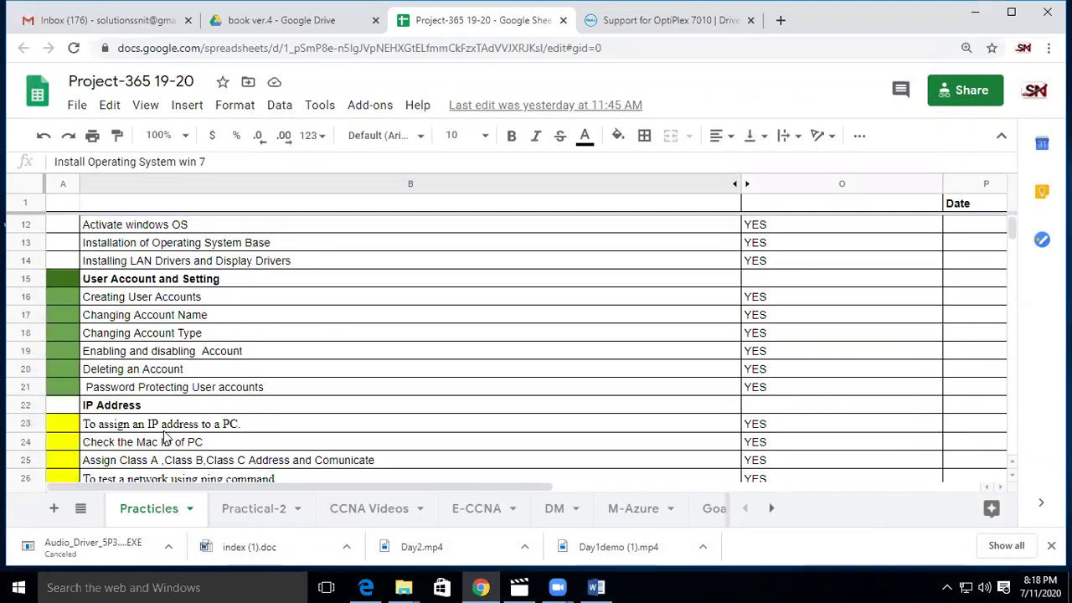
pyautogui.scroll(5, 165, 435)
pyautogui.scroll(-12, 165, 435)
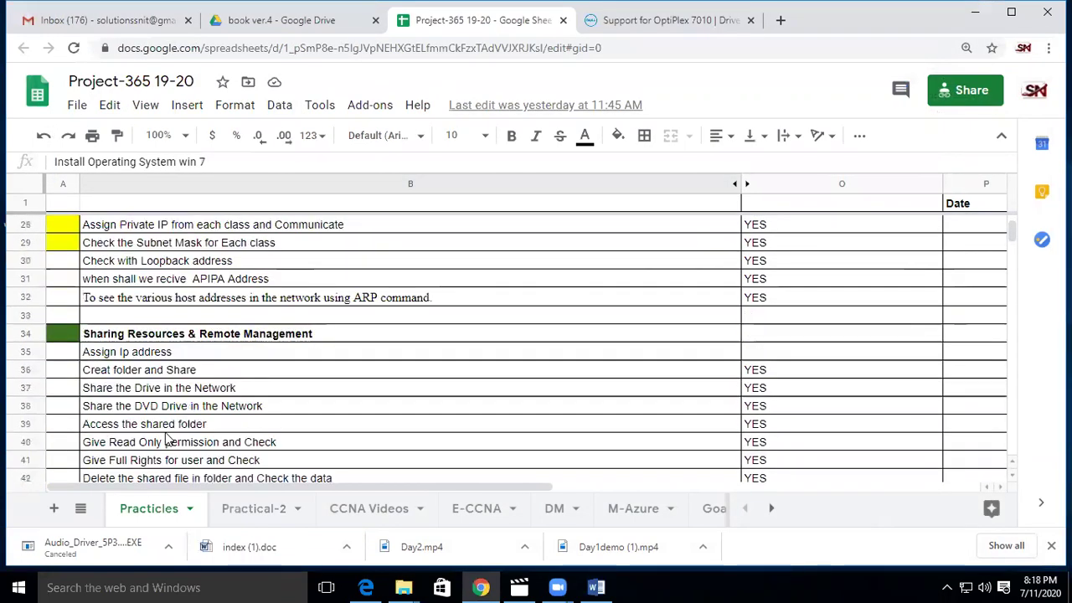
pyautogui.scroll(-4, 165, 436)
pyautogui.scroll(11, 165, 435)
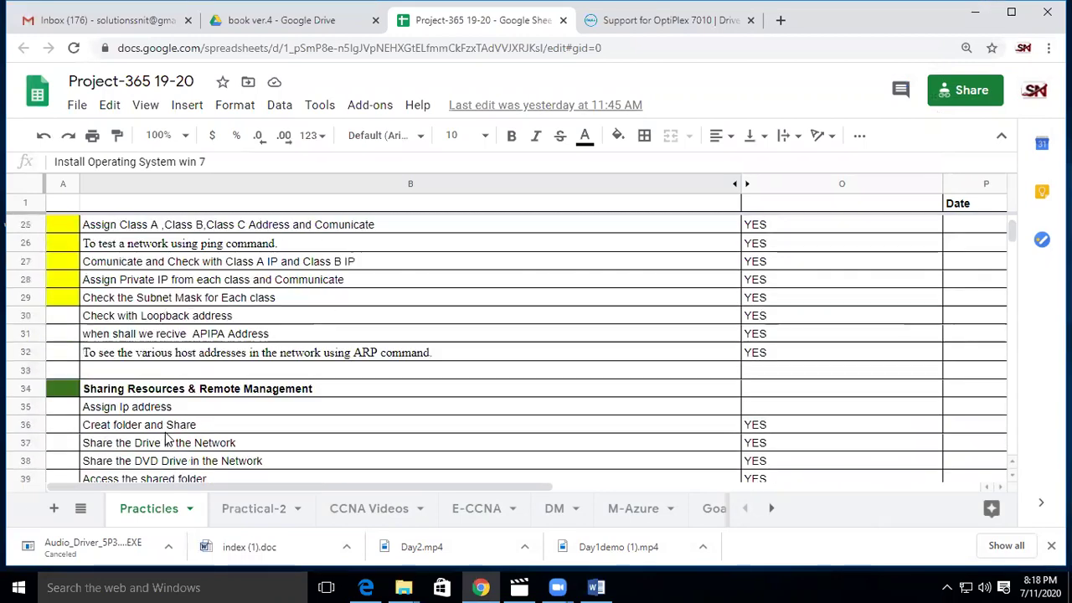
pyautogui.scroll(4, 165, 436)
pyautogui.scroll(-2, 165, 435)
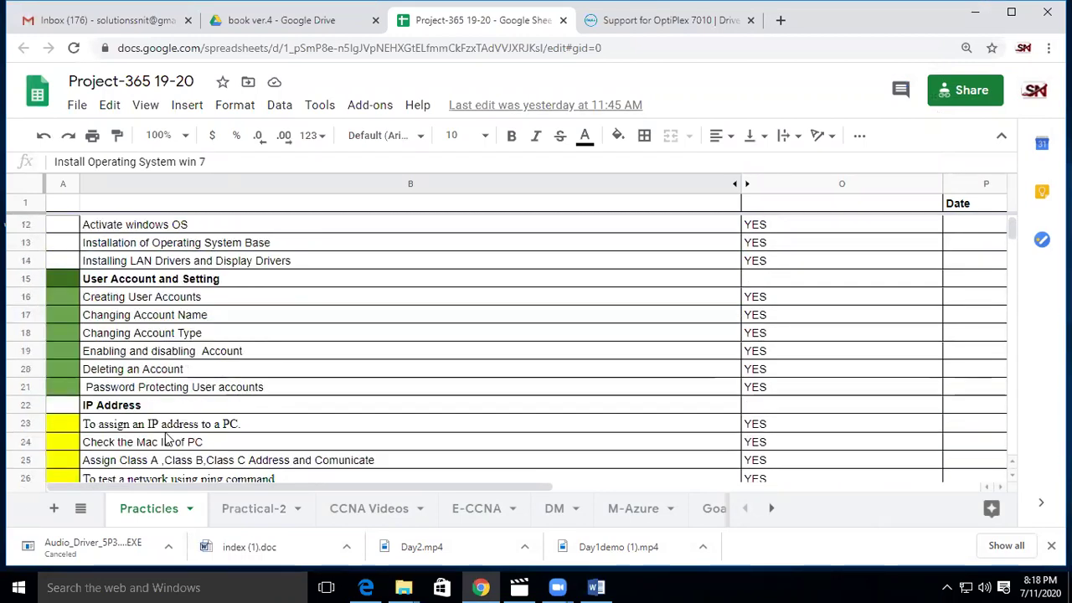
pyautogui.scroll(-1, 165, 436)
pyautogui.scroll(4, 165, 436)
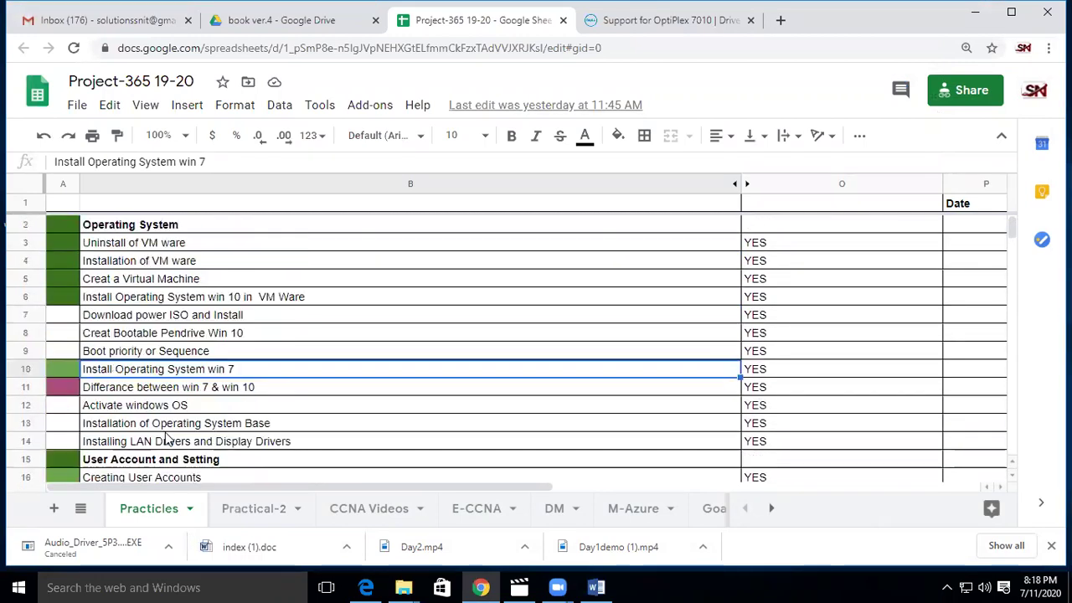
pyautogui.scroll(-9, 165, 436)
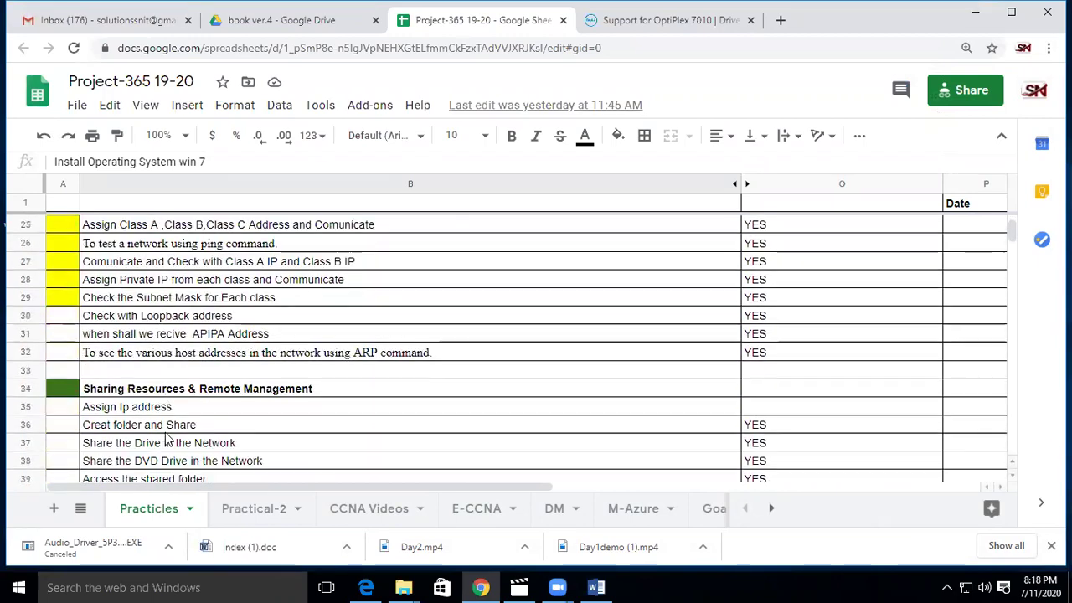
pyautogui.scroll(9, 165, 436)
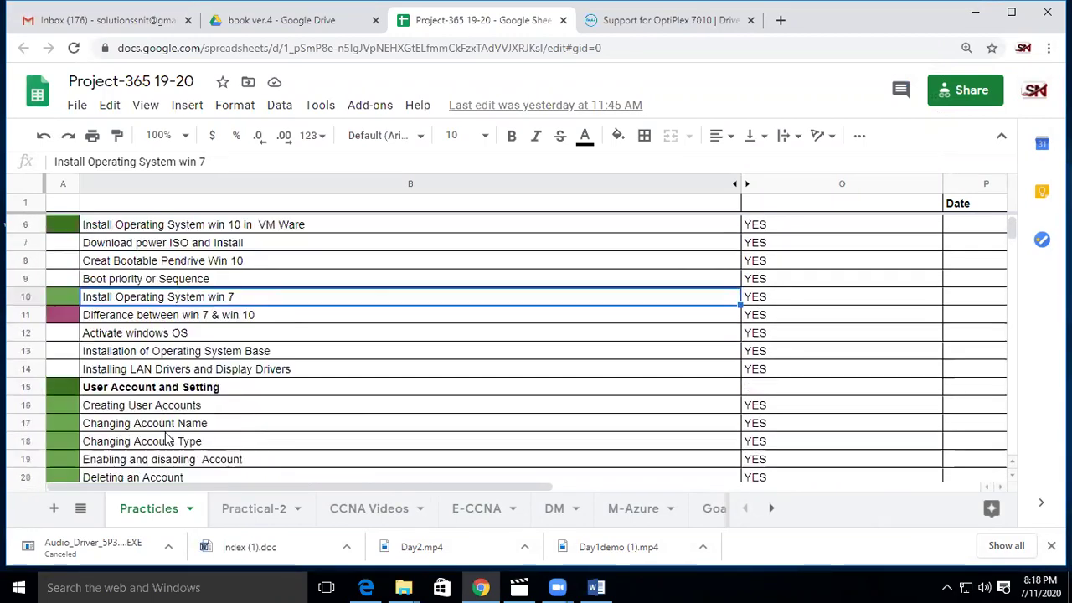
pyautogui.scroll(-1, 165, 435)
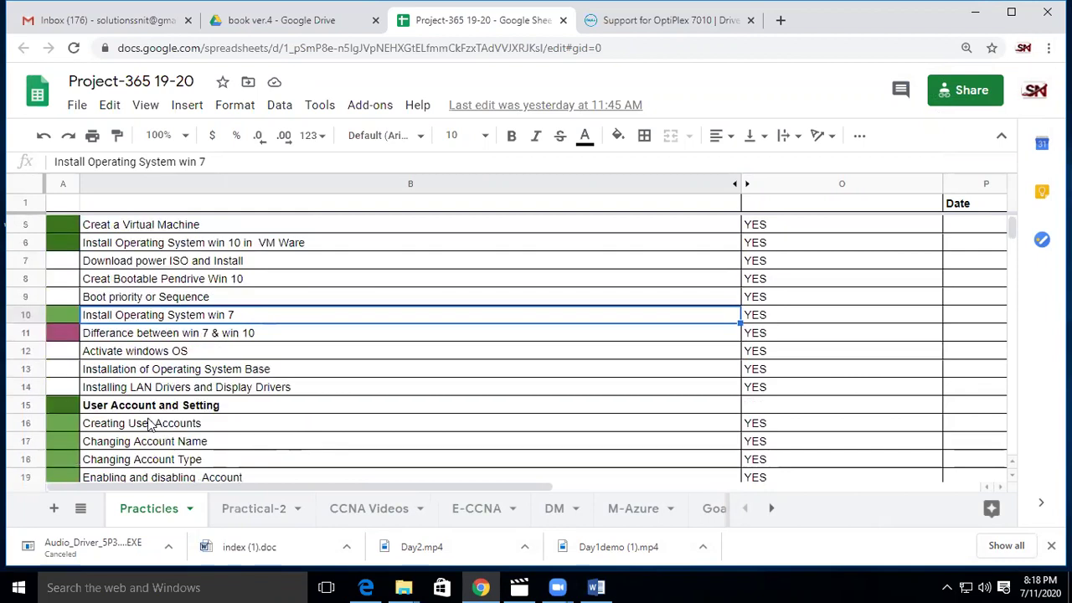
pyautogui.click(144, 390)
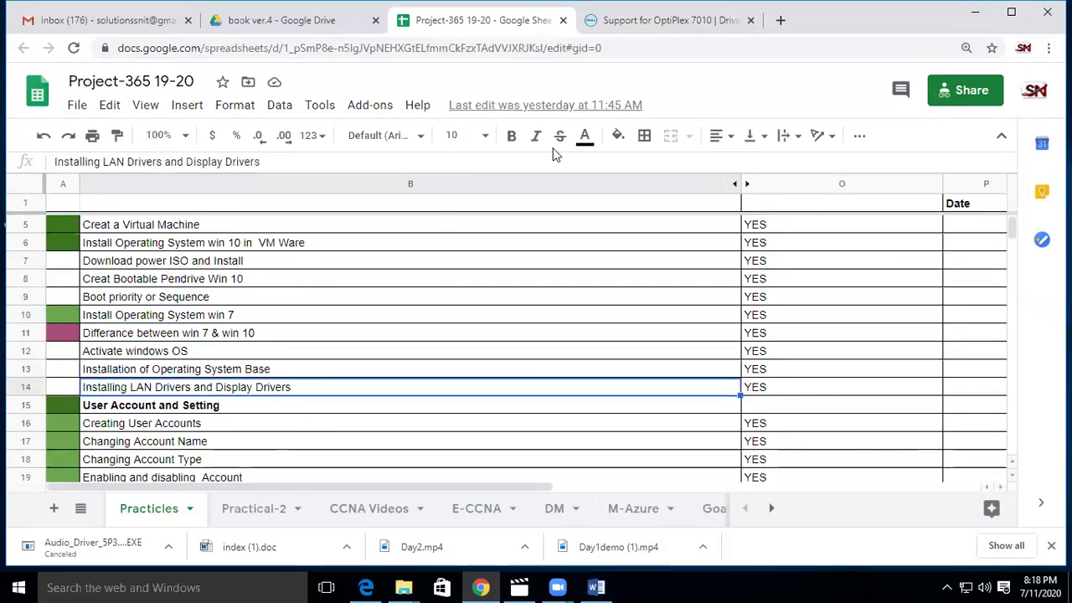
pyautogui.click(615, 137)
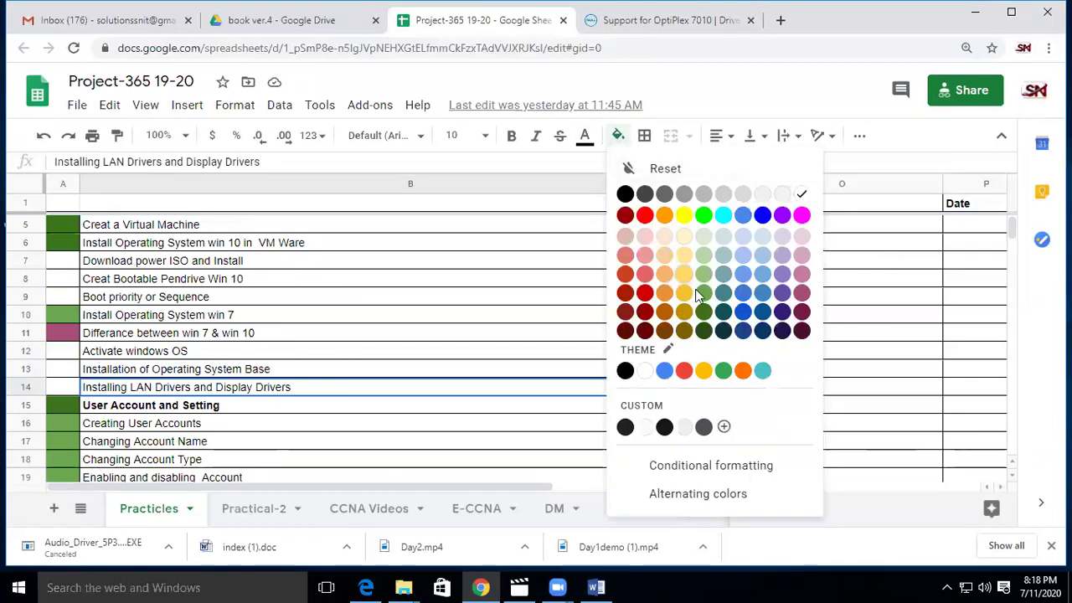
pyautogui.click(685, 217)
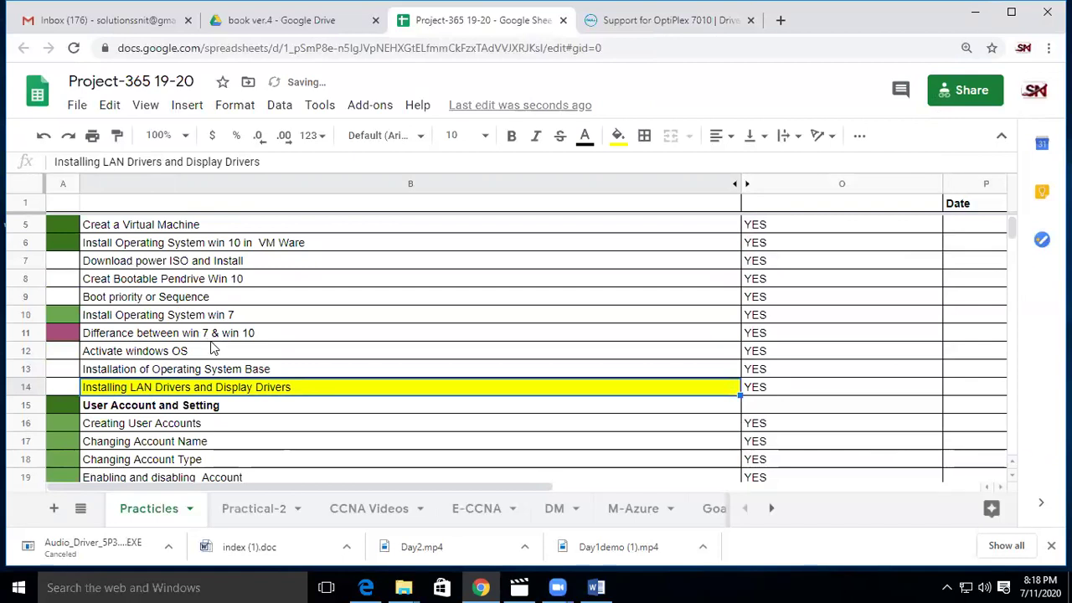
pyautogui.hotkey('ctrl', 'z')
# Fill the column A cell beside "Installing LAN Drivers and Display Drivers" with yellow
pyautogui.click(67, 390)
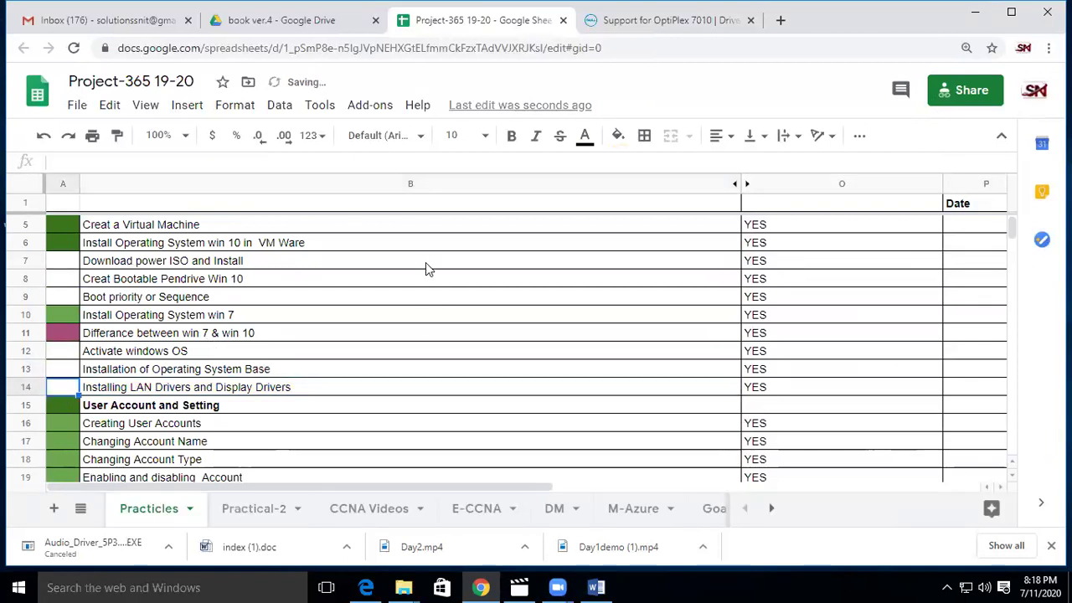
pyautogui.click(618, 137)
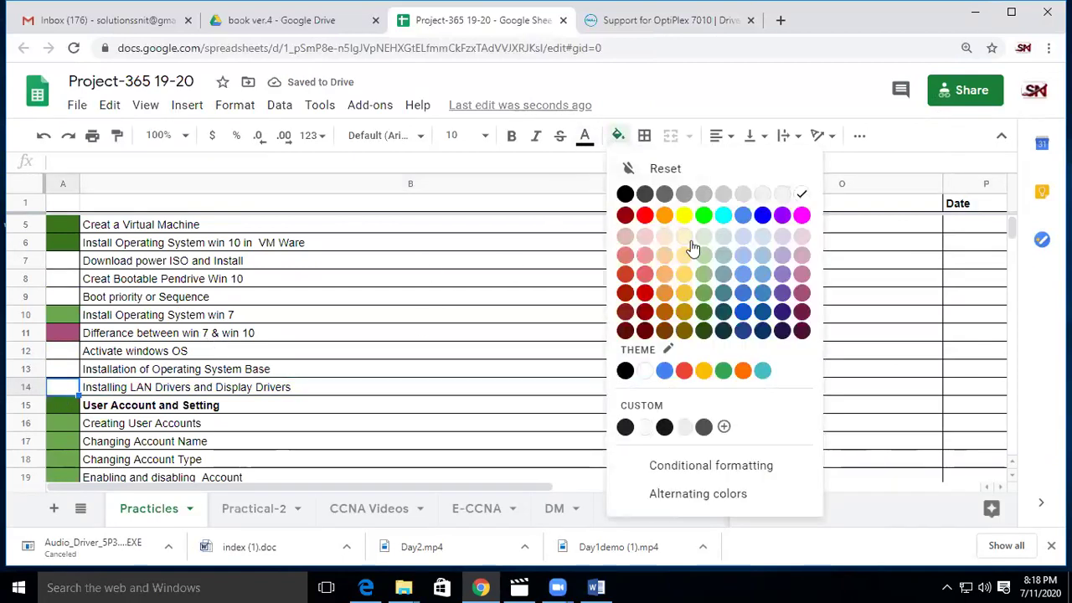
pyautogui.click(685, 217)
# Fill column A yellow from the "Operating System" heading through "Install Operating System win 10 in VM Ware" (A2:A6)
pyautogui.scroll(2, 215, 441)
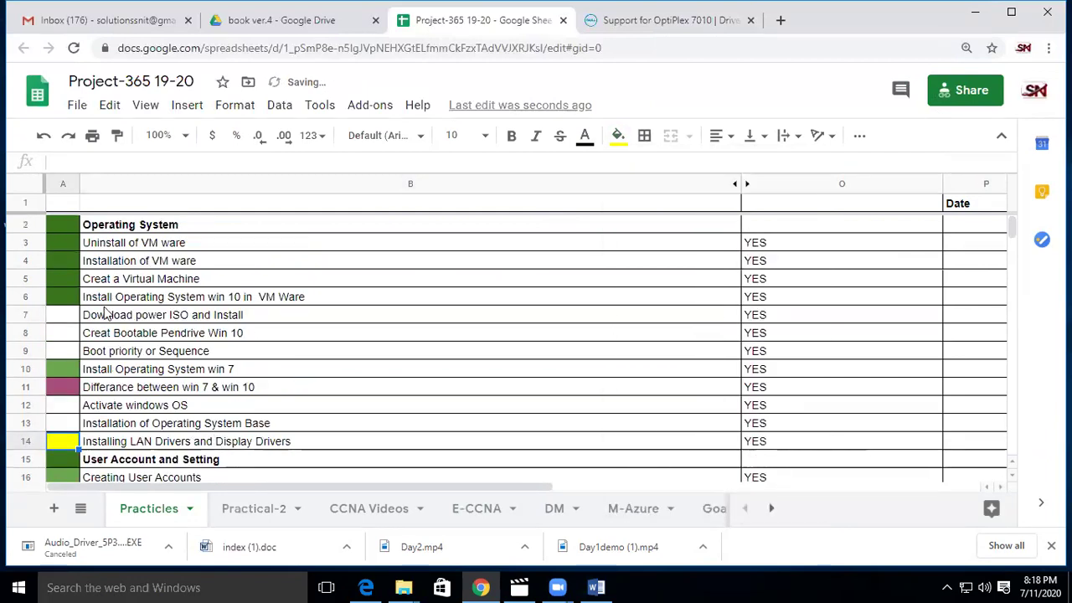
pyautogui.moveTo(75, 228); pyautogui.dragTo(70, 295)
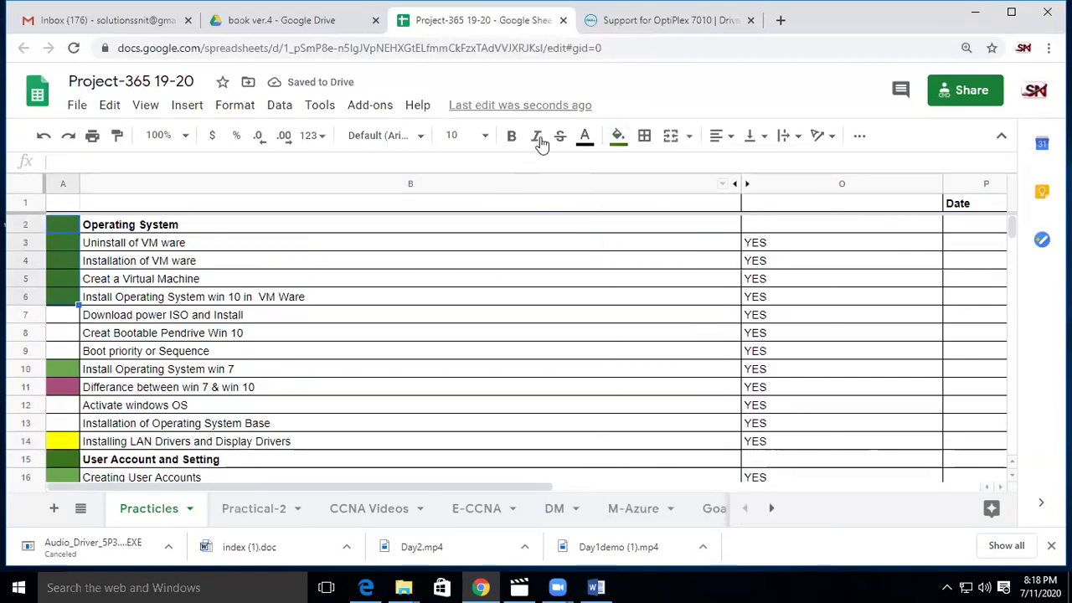
pyautogui.click(617, 136)
pyautogui.click(685, 217)
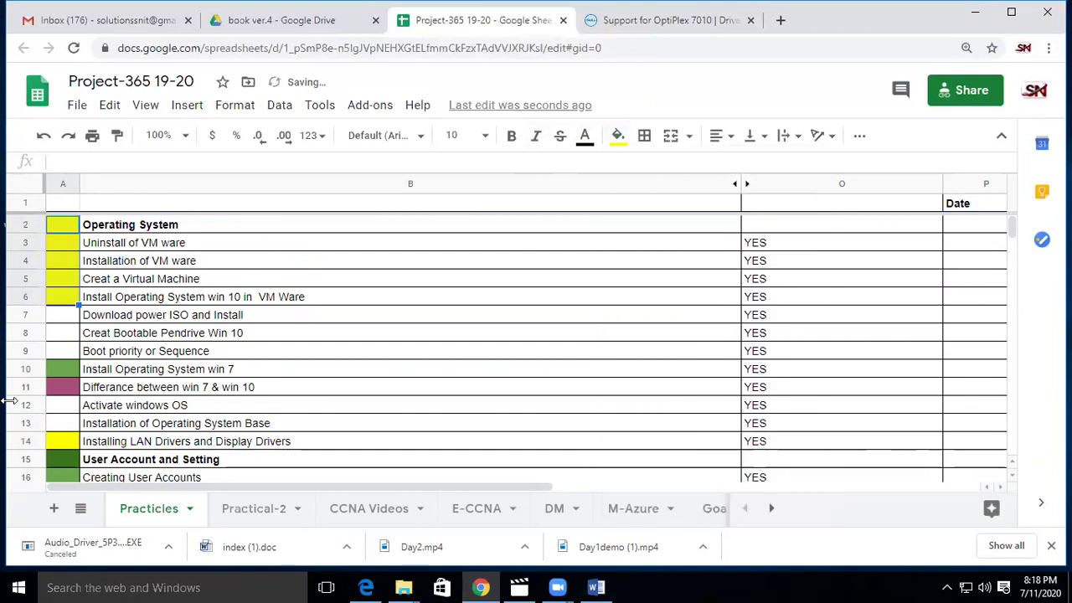
# Fill the column A cell beside "Install Operating System win 7" (A10) with yellow
pyautogui.scroll(-3, 69, 383)
pyautogui.click(62, 242)
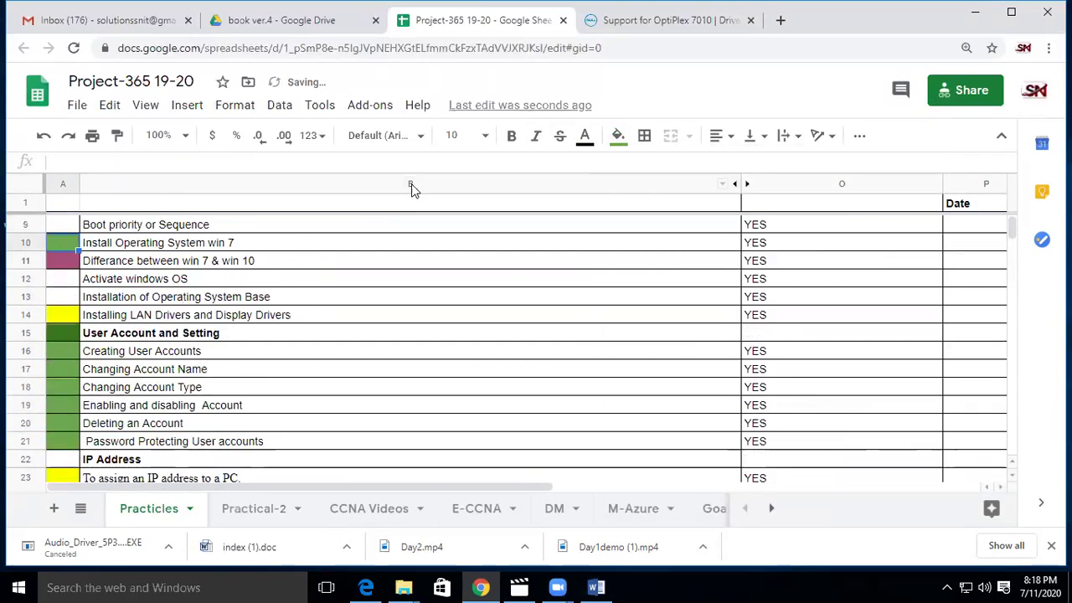
pyautogui.click(617, 136)
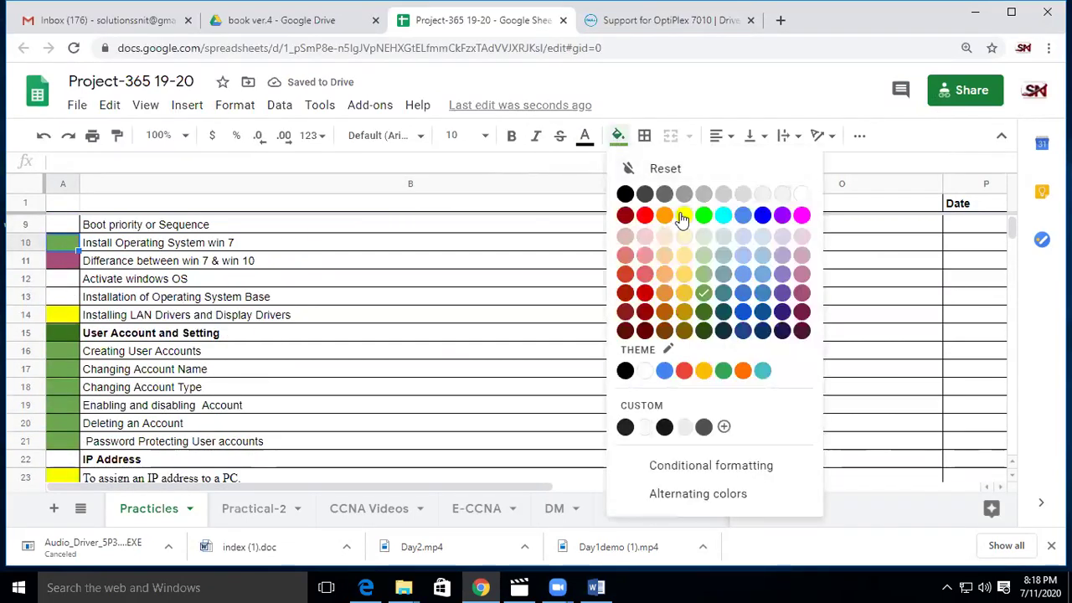
pyautogui.click(681, 218)
# Fill column A yellow from the "User Account and Setting" heading through "Password Protecting User accounts" (A15:A21)
pyautogui.moveTo(64, 331); pyautogui.dragTo(63, 442)
pyautogui.click(617, 136)
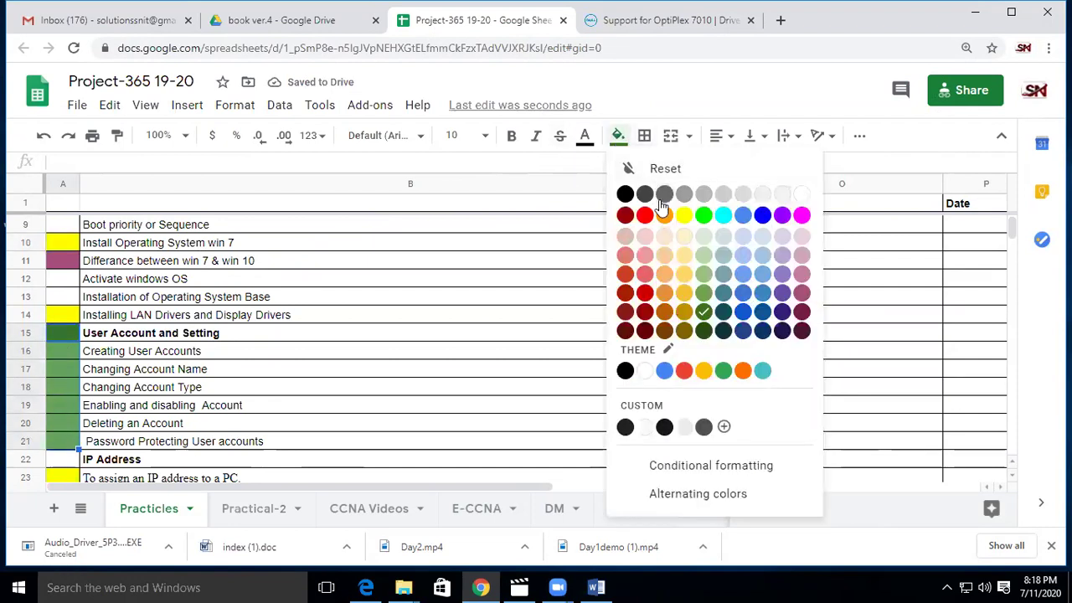
pyautogui.click(683, 215)
# Change the fill of cell A14, beside "Installing LAN Drivers and Display Drivers", to dark green
pyautogui.scroll(-3, 159, 441)
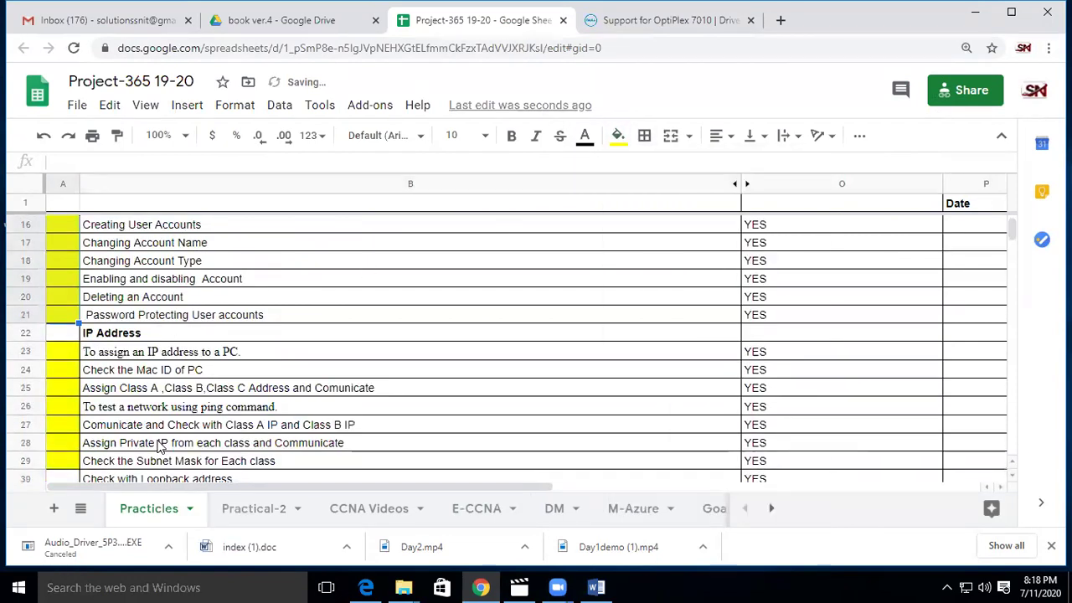
pyautogui.scroll(5, 151, 410)
pyautogui.scroll(-3, 139, 360)
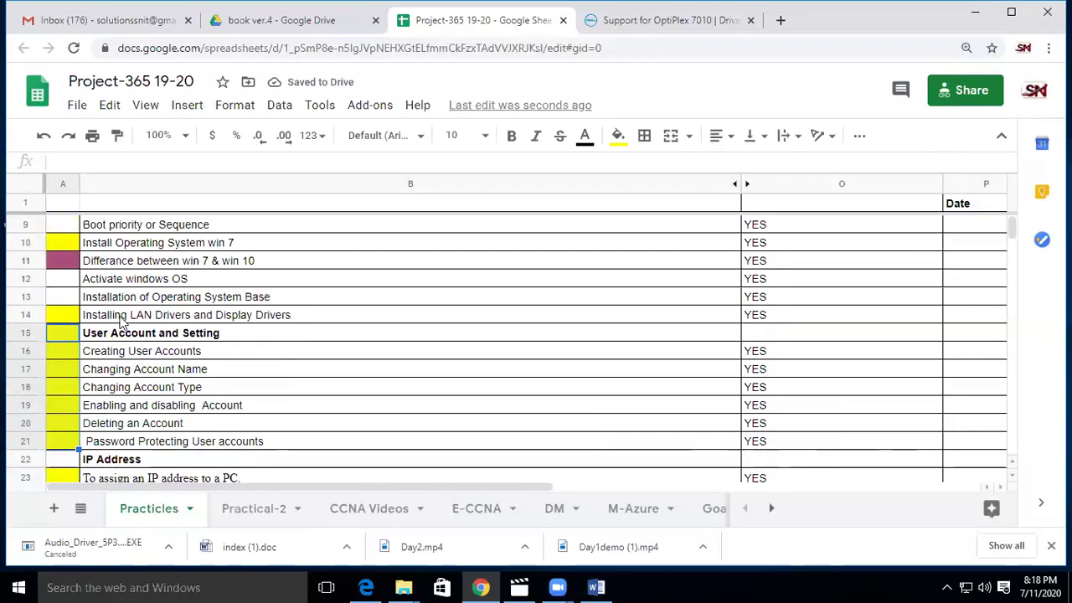
pyautogui.click(65, 316)
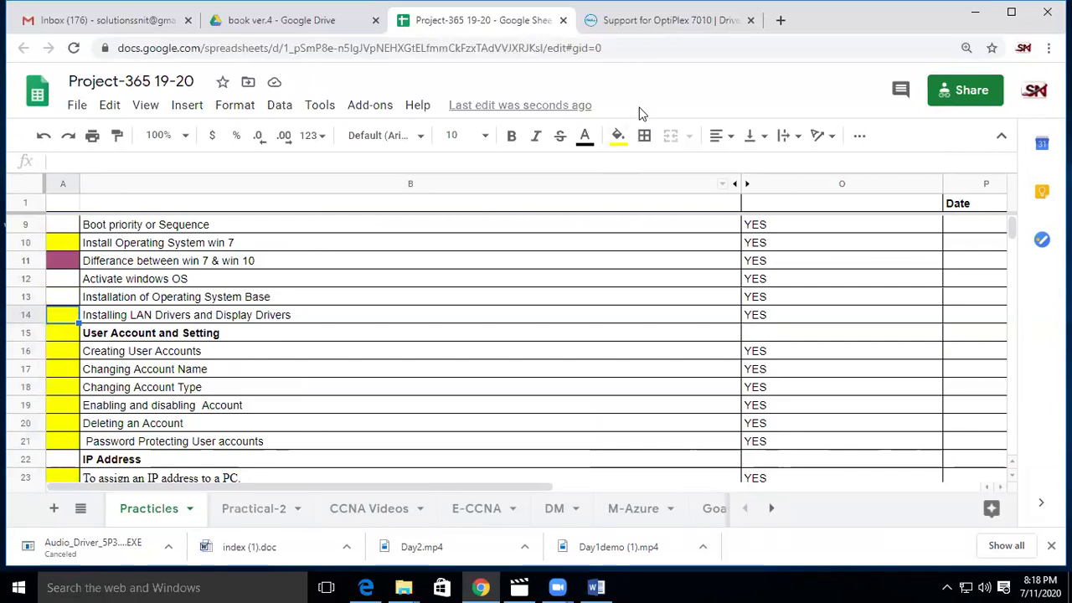
pyautogui.click(617, 134)
pyautogui.click(702, 314)
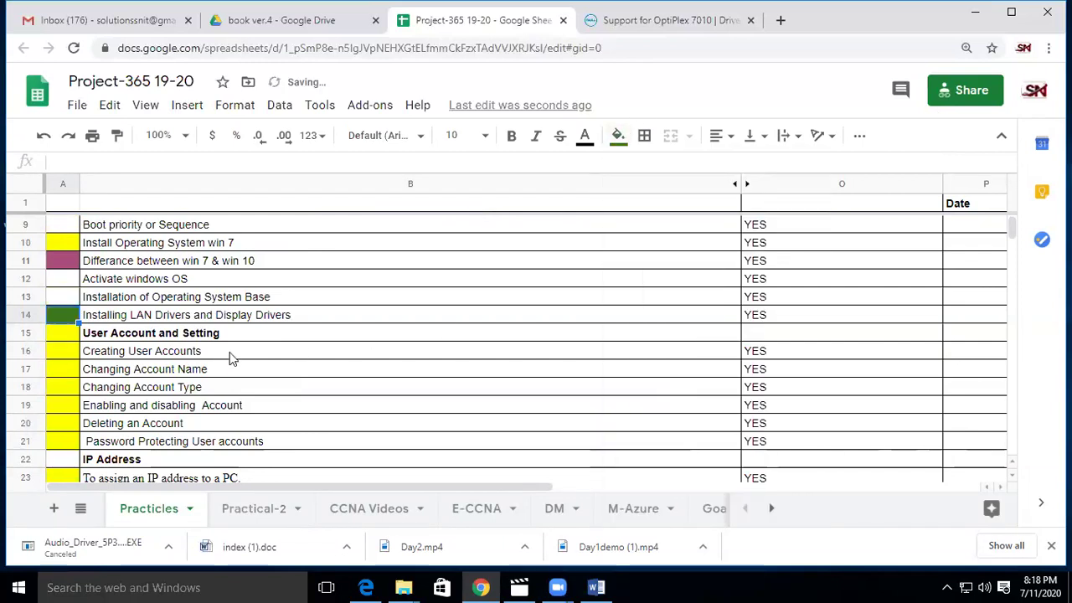
# Look through the Practicles topic list and compare it with the File systems and Create, Shrink, Extend Disk Drives entries in the Word index document
pyautogui.scroll(-1, 194, 373)
pyautogui.scroll(-7, 128, 385)
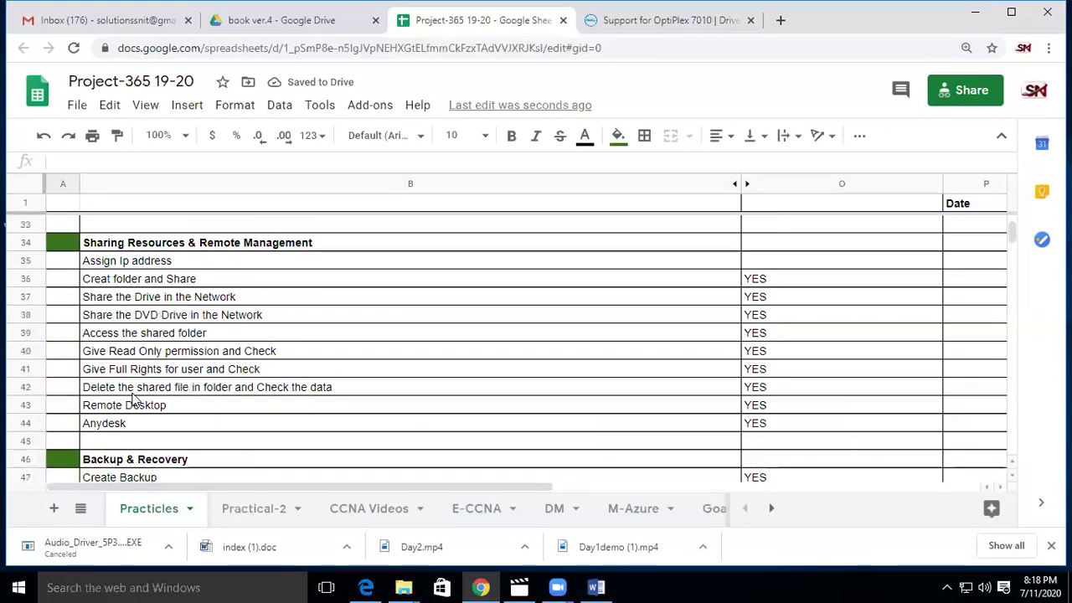
pyautogui.scroll(10, 134, 400)
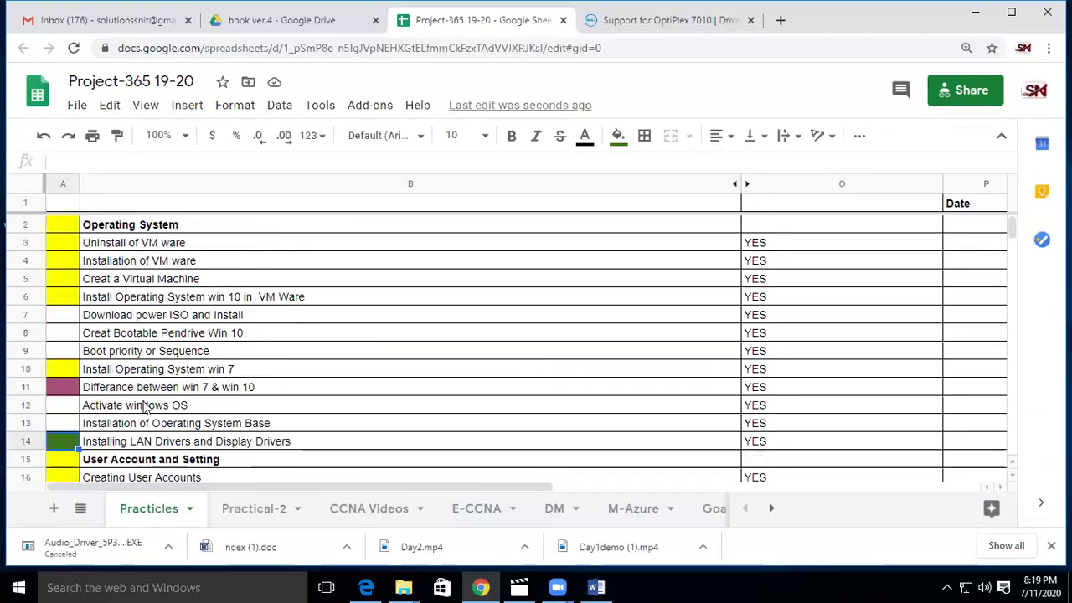
pyautogui.scroll(-3, 144, 407)
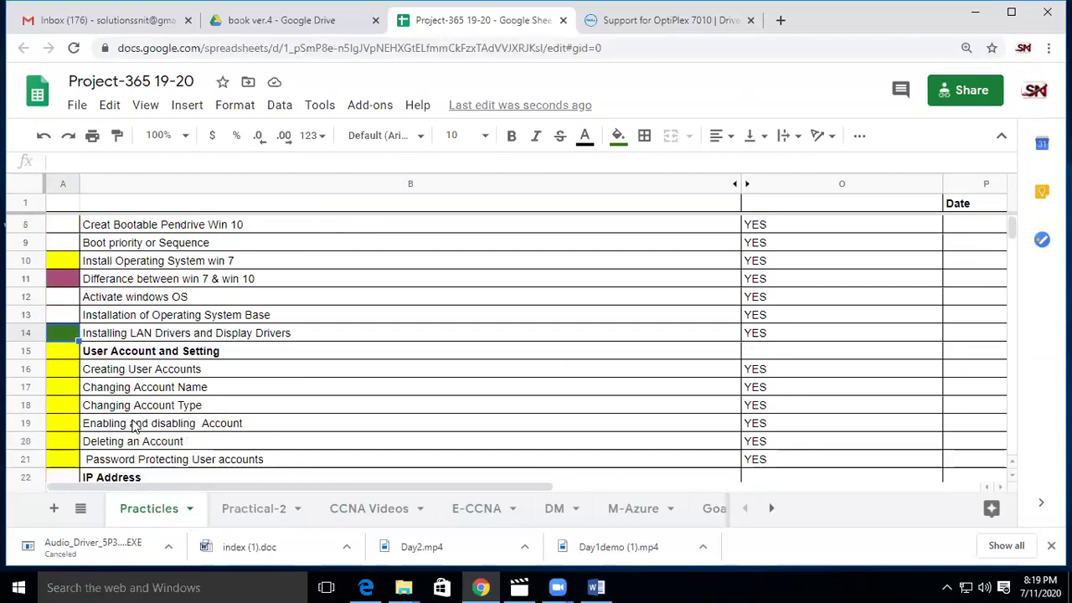
pyautogui.scroll(3, 142, 419)
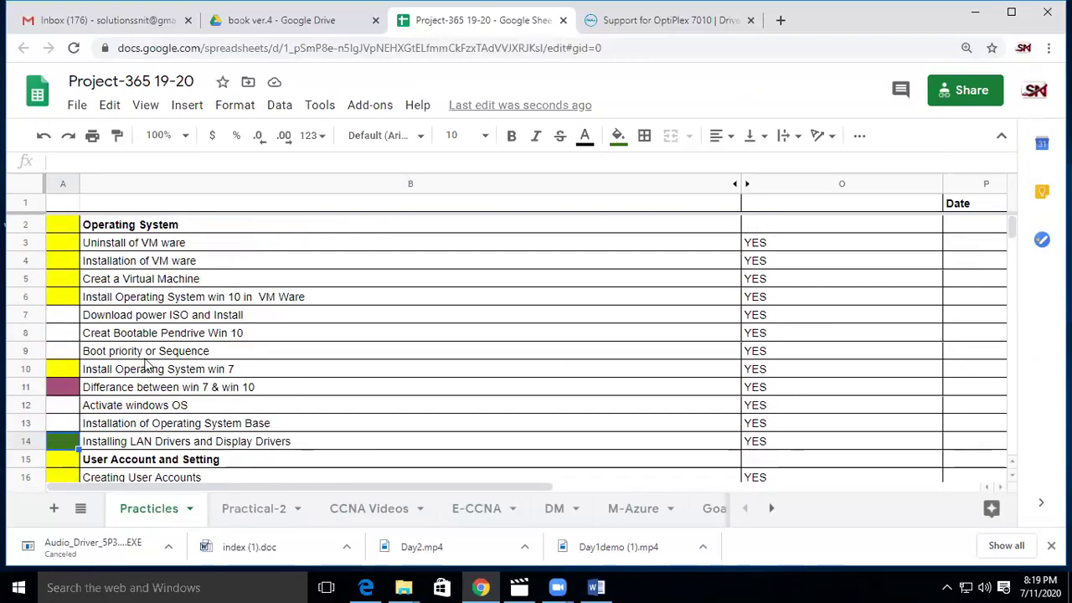
pyautogui.scroll(-2, 143, 421)
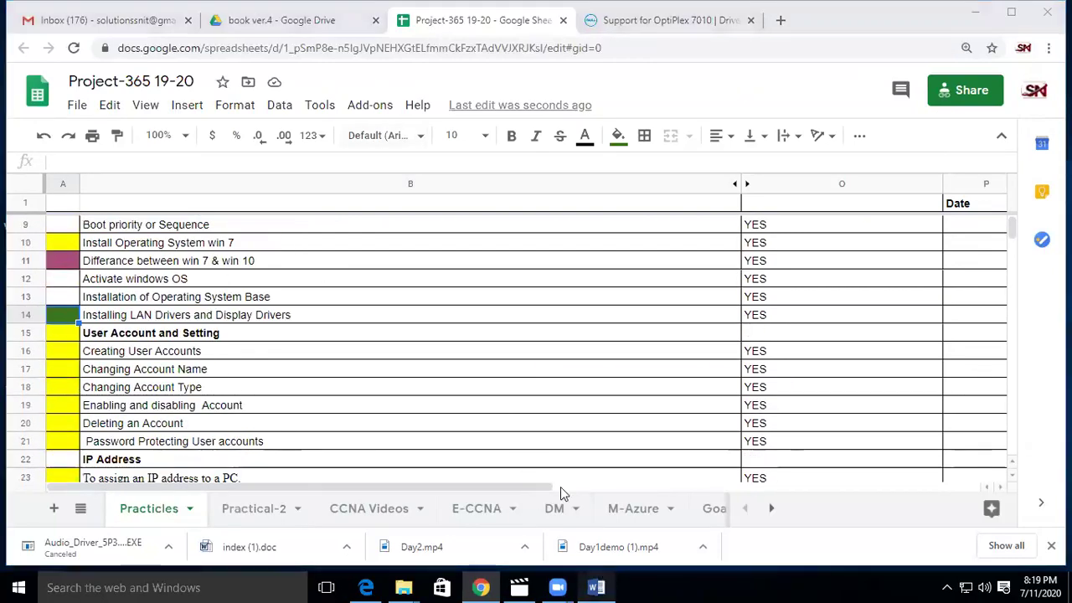
pyautogui.click(596, 587)
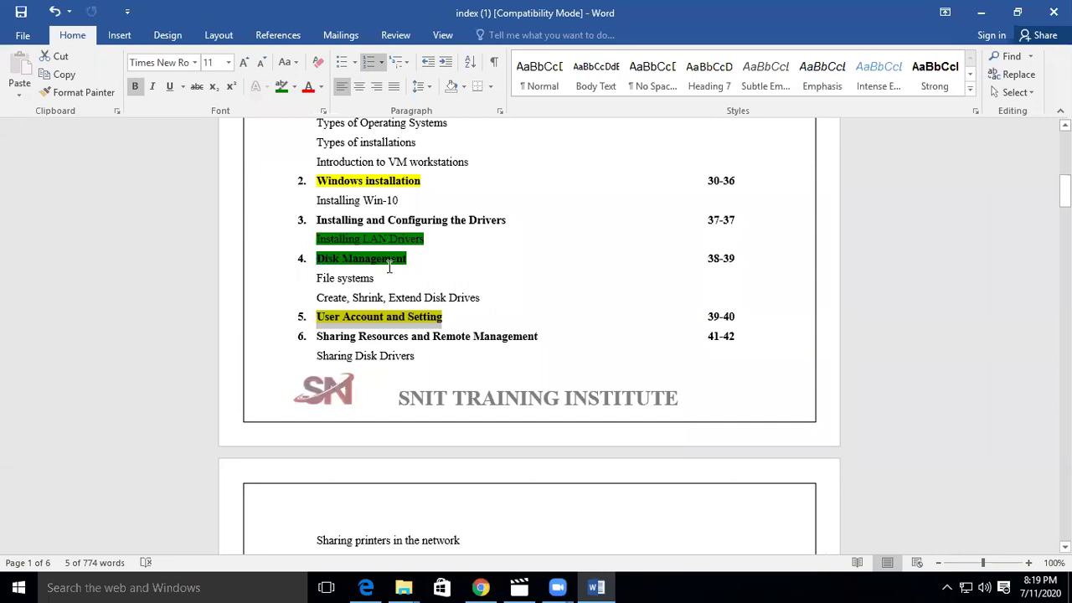
pyautogui.moveTo(315, 279); pyautogui.dragTo(484, 298)
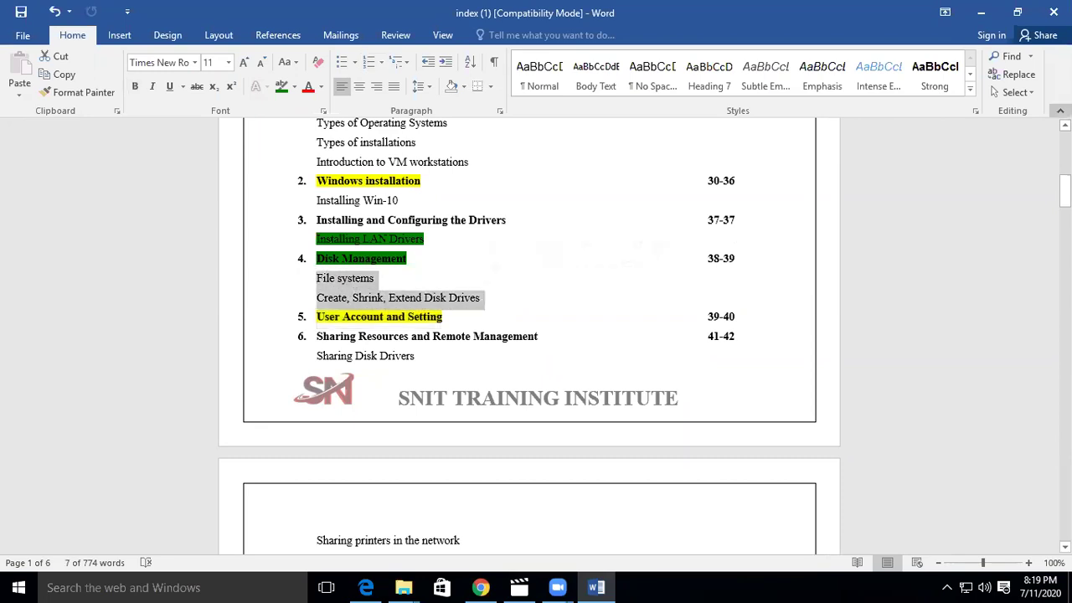
pyautogui.click(981, 11)
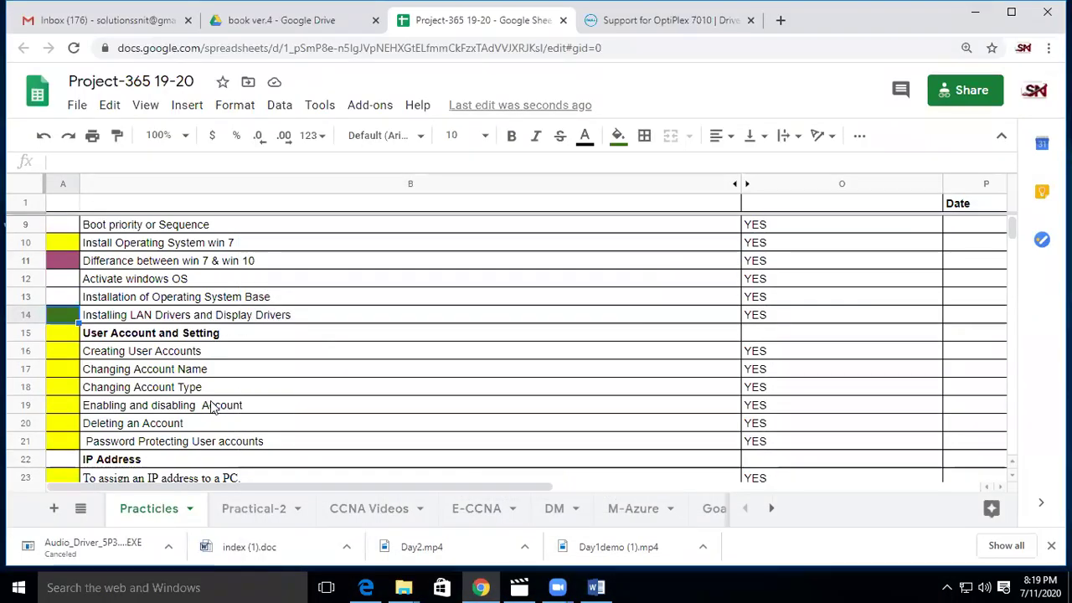
# Search the Practicles topics for Disk Management, and select that heading with its sub-entries in the Word index document
pyautogui.scroll(-5, 216, 408)
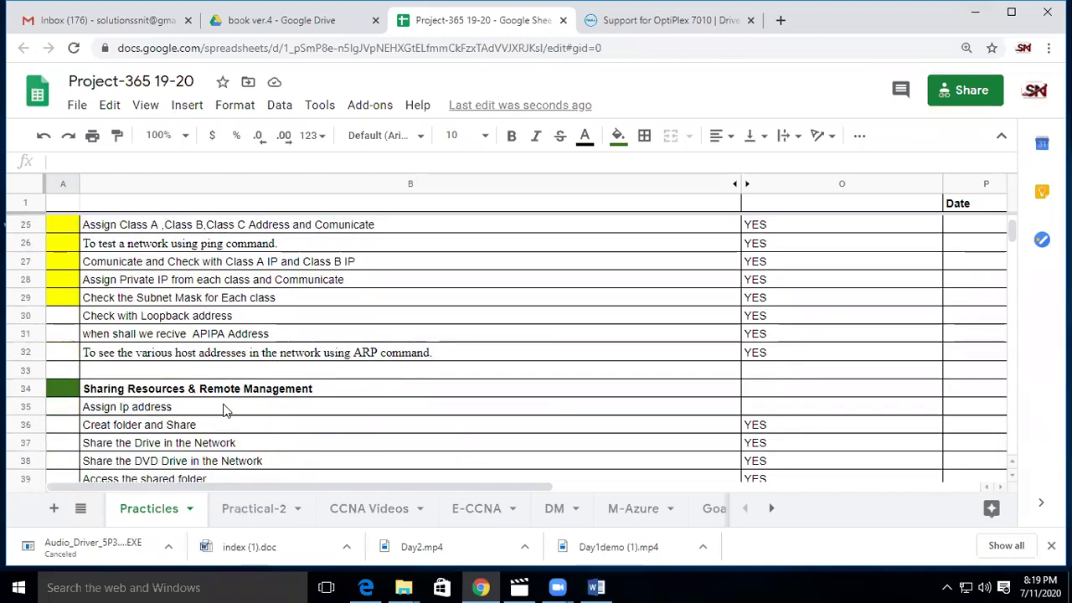
pyautogui.scroll(-5, 224, 407)
pyautogui.scroll(10, 226, 405)
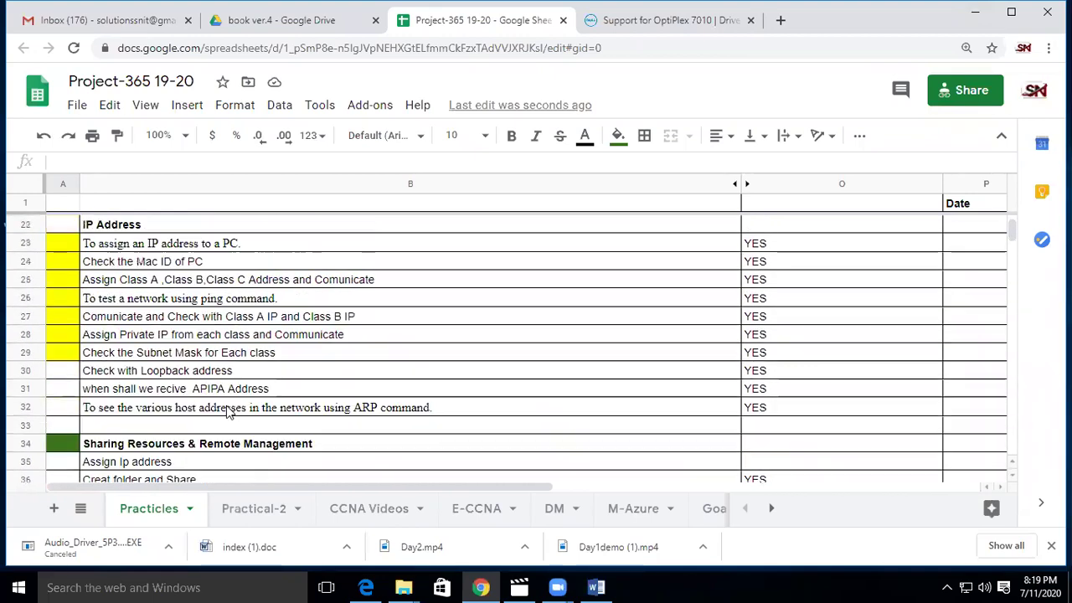
pyautogui.scroll(2, 226, 405)
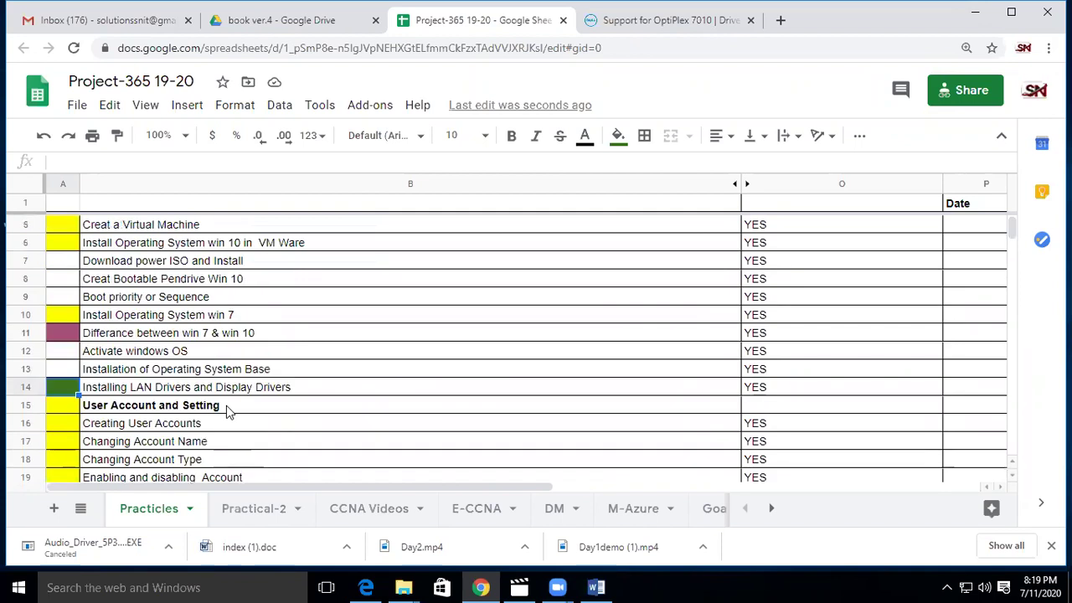
pyautogui.scroll(-1, 143, 332)
pyautogui.scroll(-7, 150, 352)
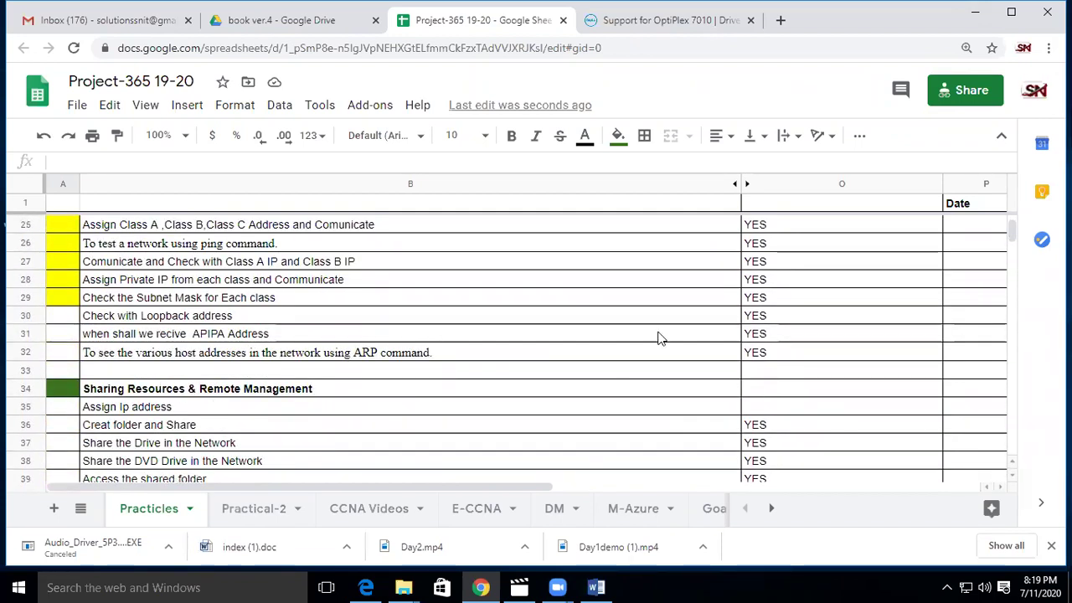
pyautogui.click(596, 587)
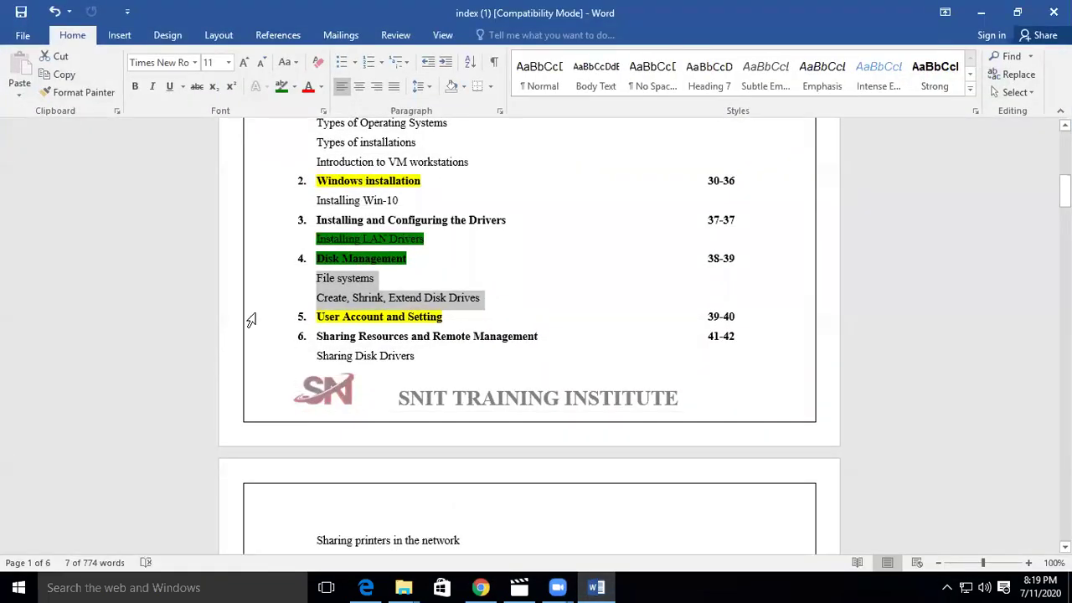
pyautogui.click(355, 297)
pyautogui.moveTo(463, 300); pyautogui.dragTo(304, 273)
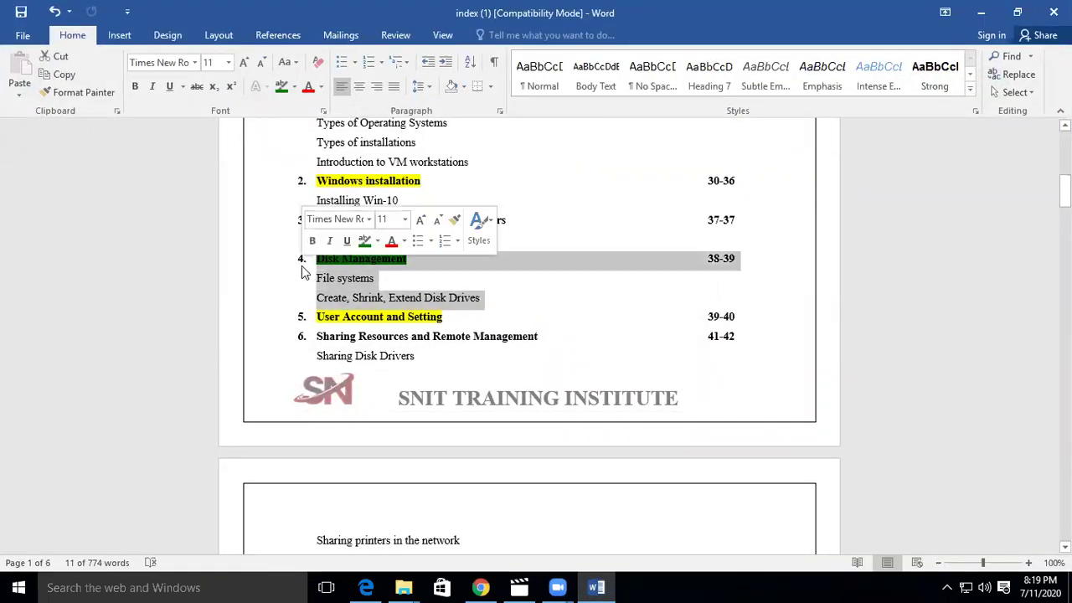
# Switch back to the Project-365 19-20 sheet in Chrome and insert four blank rows around row 33, above "Sharing Resources & Remote Management"
pyautogui.click(481, 587)
pyautogui.scroll(2, 115, 412)
pyautogui.scroll(2, 116, 412)
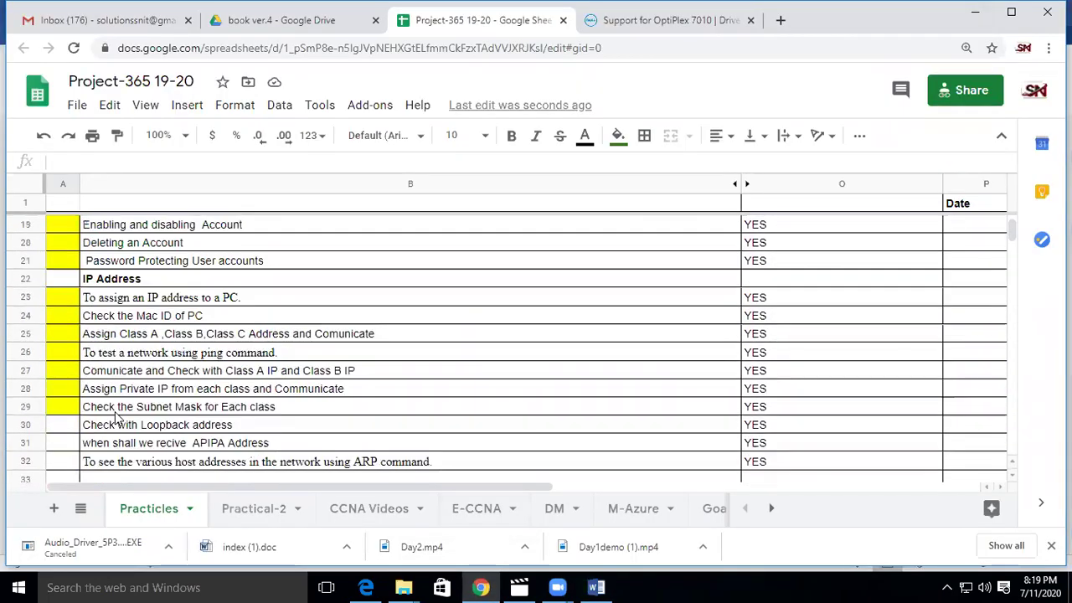
pyautogui.scroll(-3, 83, 418)
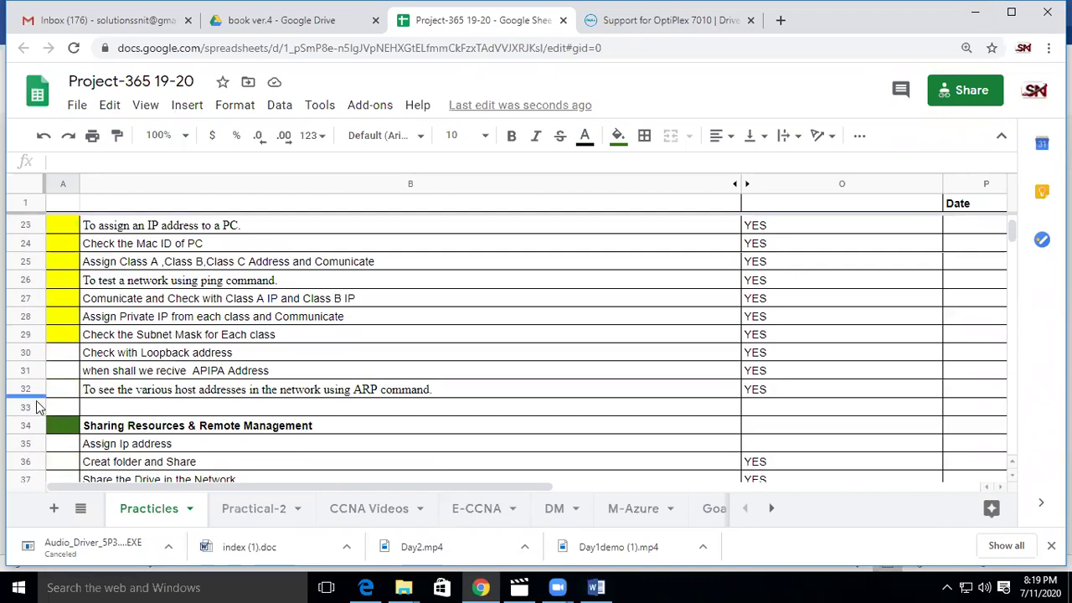
pyautogui.rightClick(35, 409)
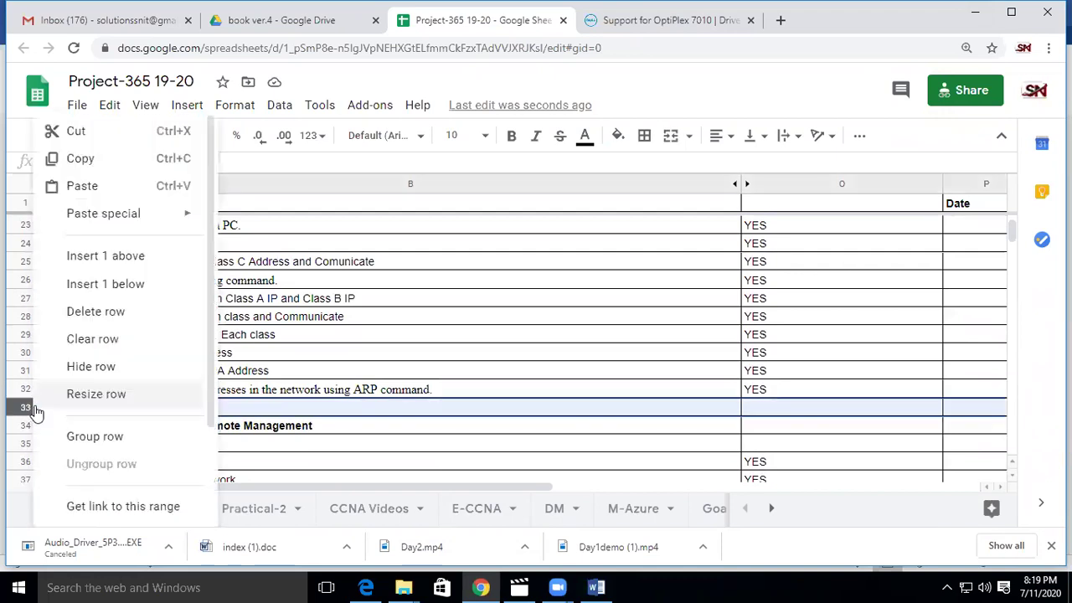
pyautogui.click(117, 284)
pyautogui.rightClick(32, 408)
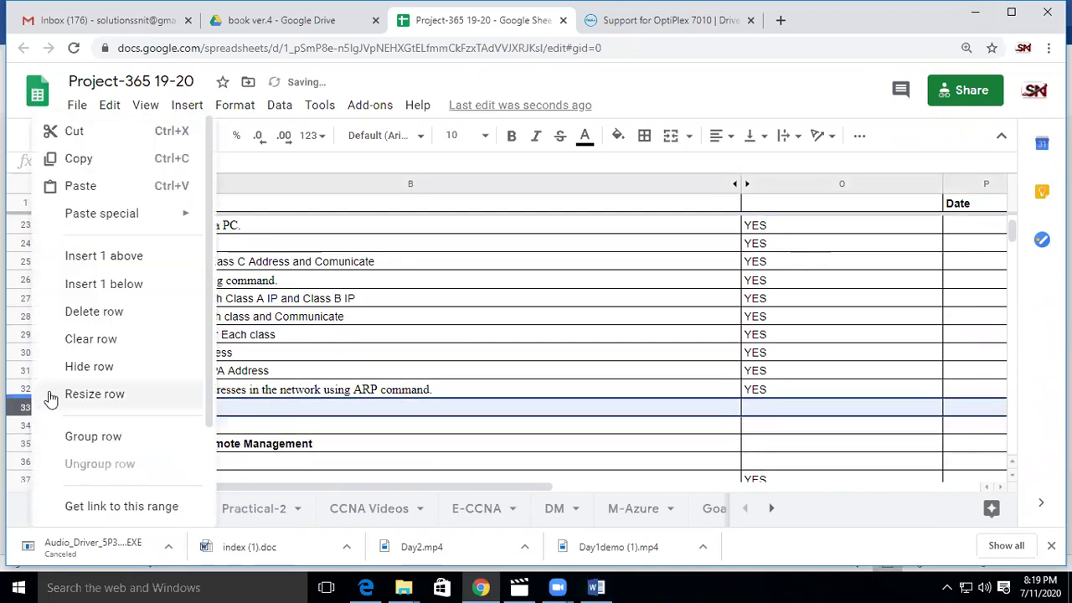
pyautogui.click(109, 258)
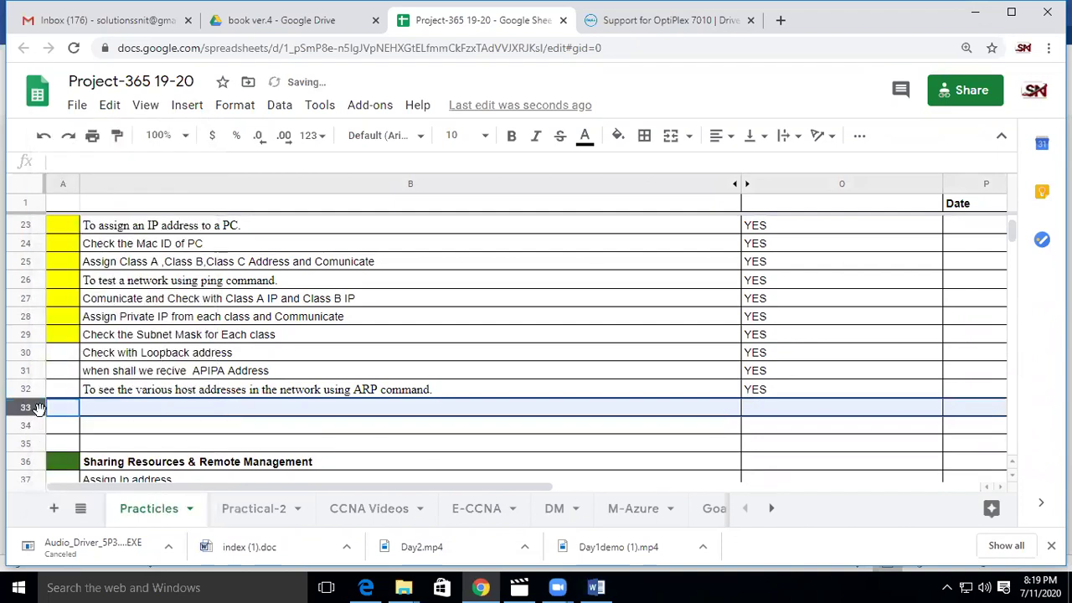
pyautogui.rightClick(38, 408)
pyautogui.click(122, 293)
pyautogui.rightClick(37, 425)
pyautogui.click(117, 285)
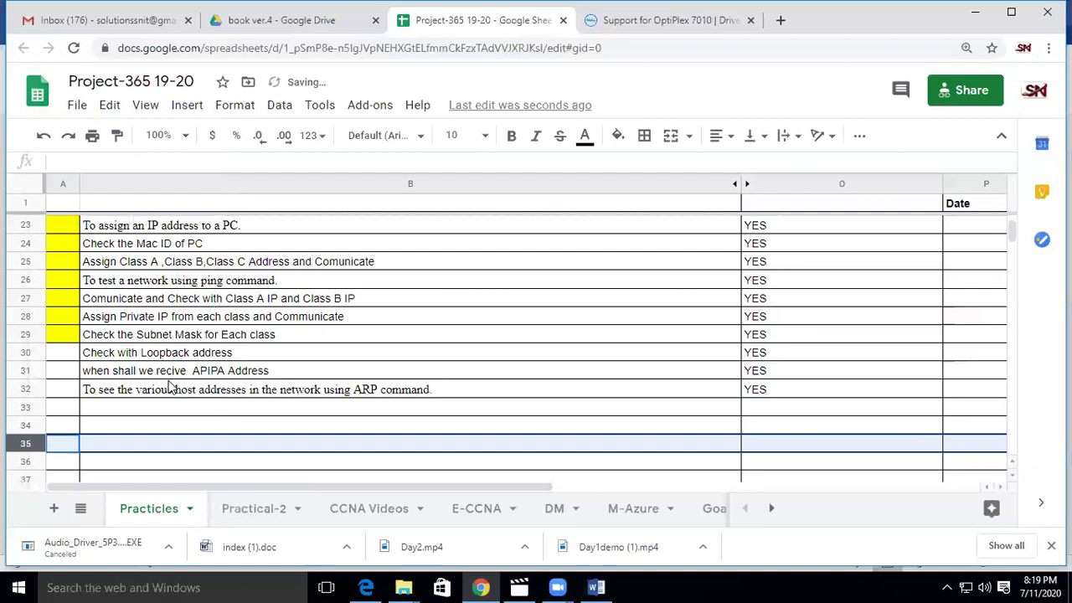
# Enter "Disk managment", "Creat Drives" and "Shink" in cells B34 to B36
pyautogui.click(111, 425)
pyautogui.write('Dis')
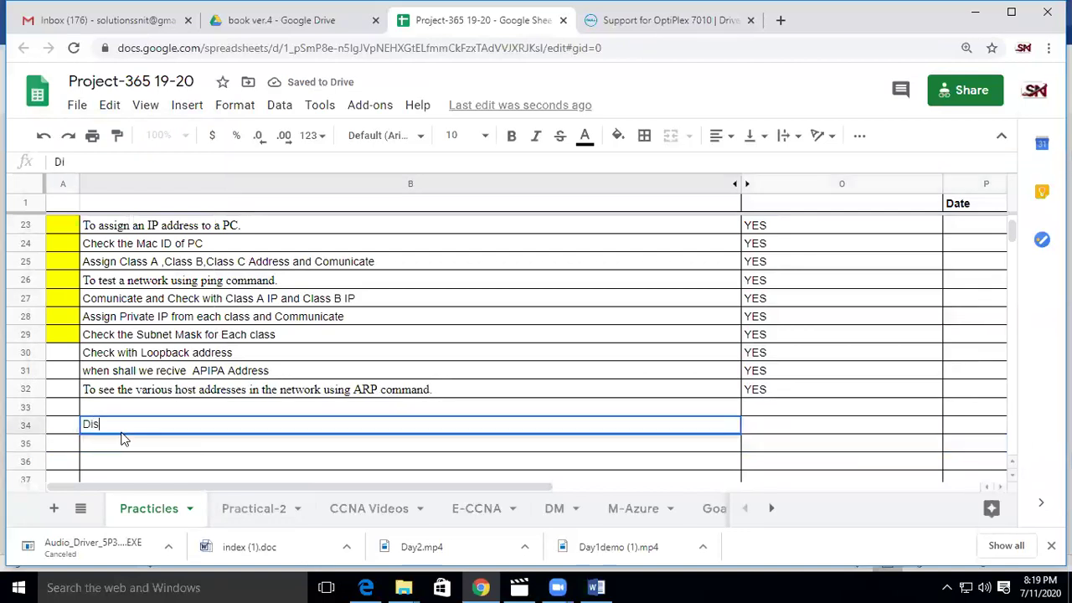
pyautogui.write('k maga')
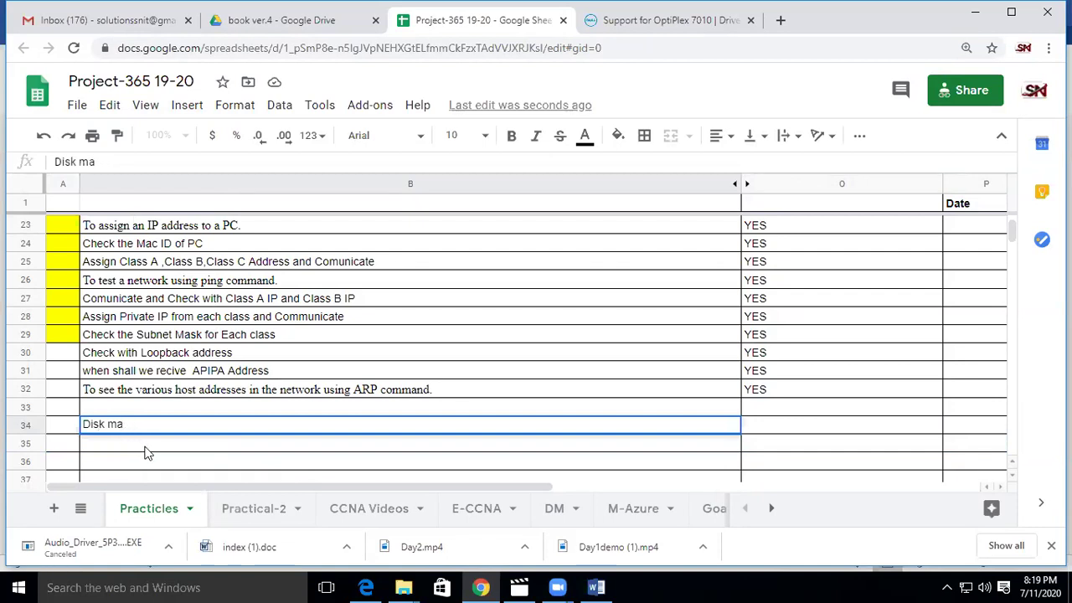
pyautogui.write('nagment')
pyautogui.press('Return')
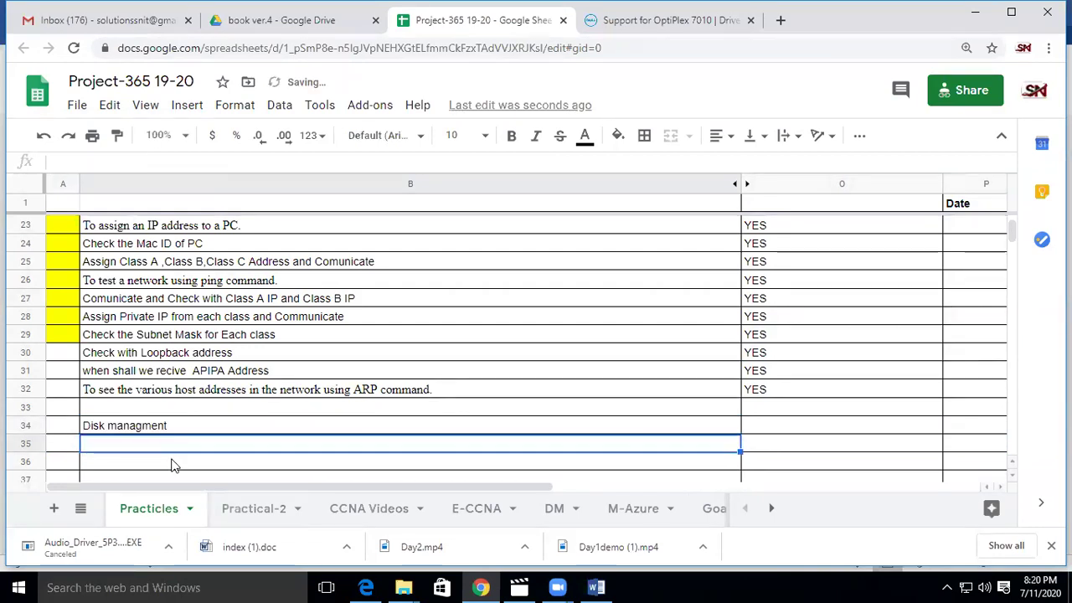
pyautogui.write('Creat Drives')
pyautogui.press('Return')
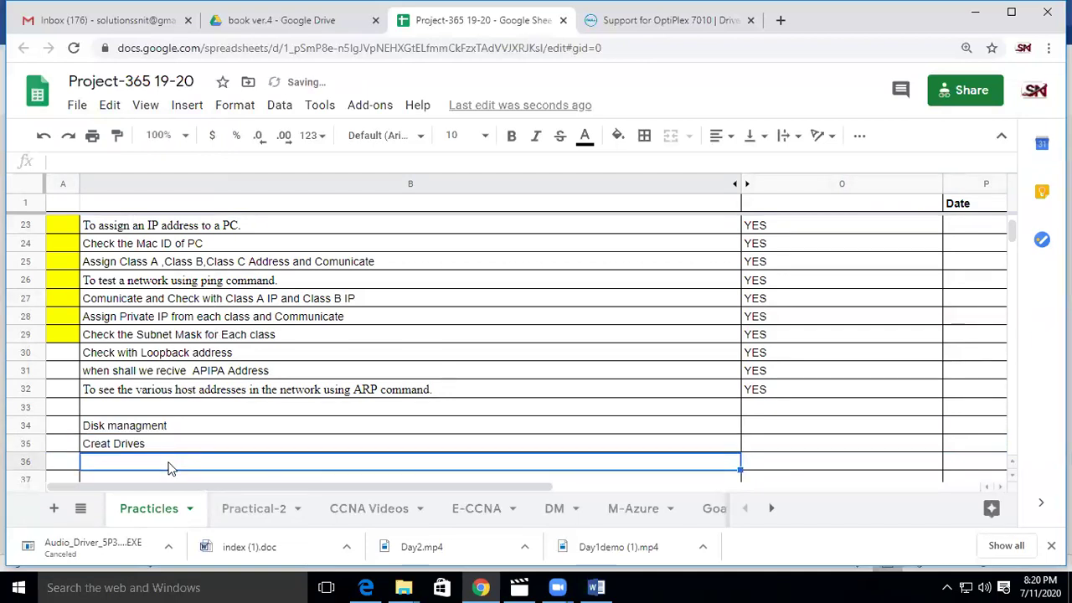
pyautogui.write('Shink')
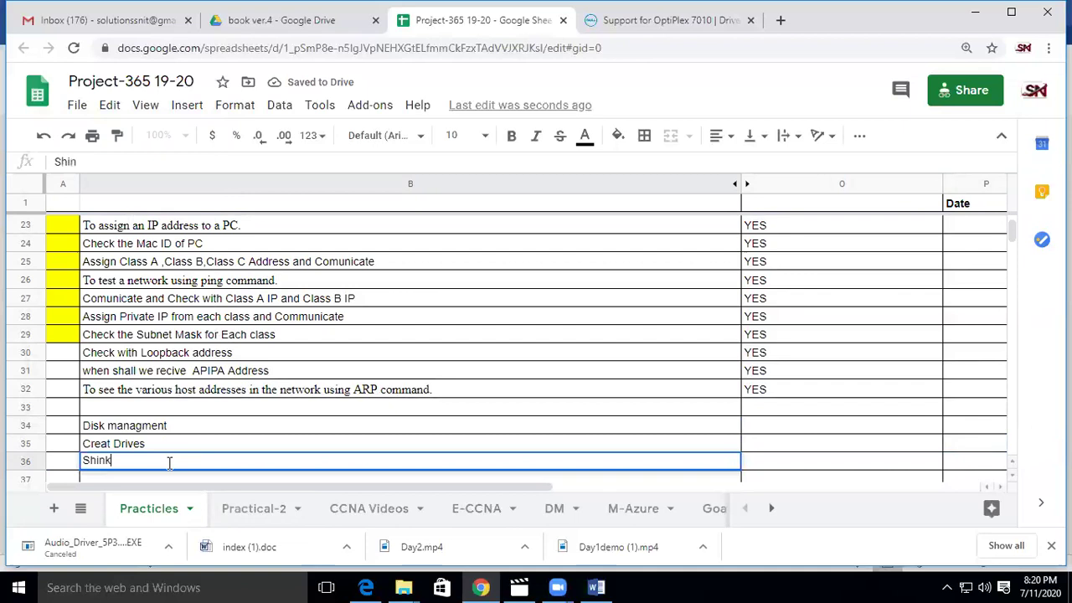
pyautogui.press('Return')
# Enter "Delete drives" in cell B37 and insert a blank row above it
pyautogui.scroll(-1, 170, 477)
pyautogui.write('Delet')
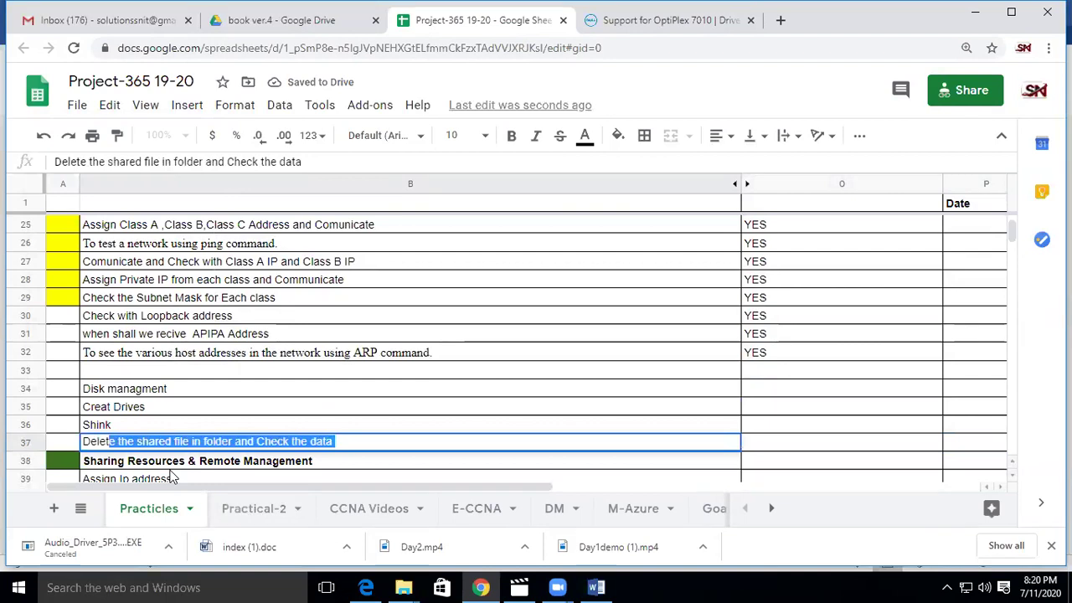
pyautogui.write('e')
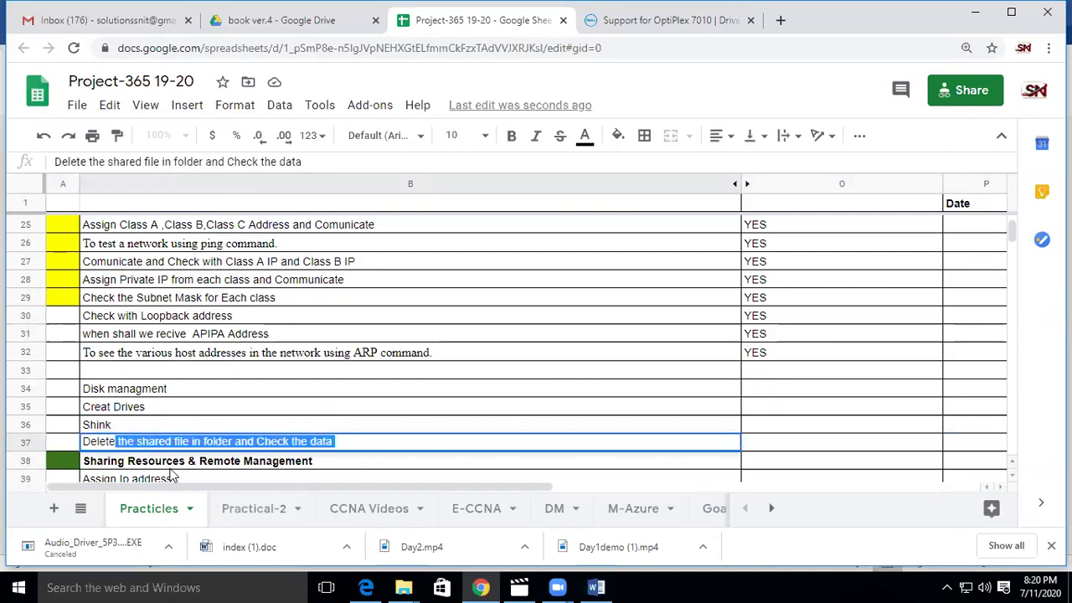
pyautogui.press('Return')
pyautogui.click(171, 444)
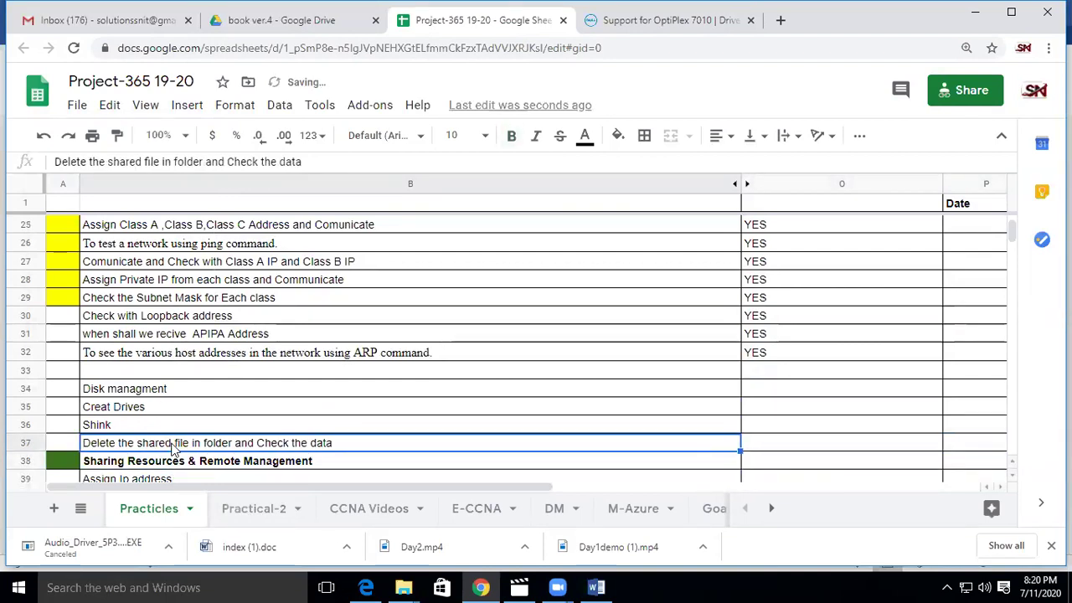
pyautogui.write('Delete')
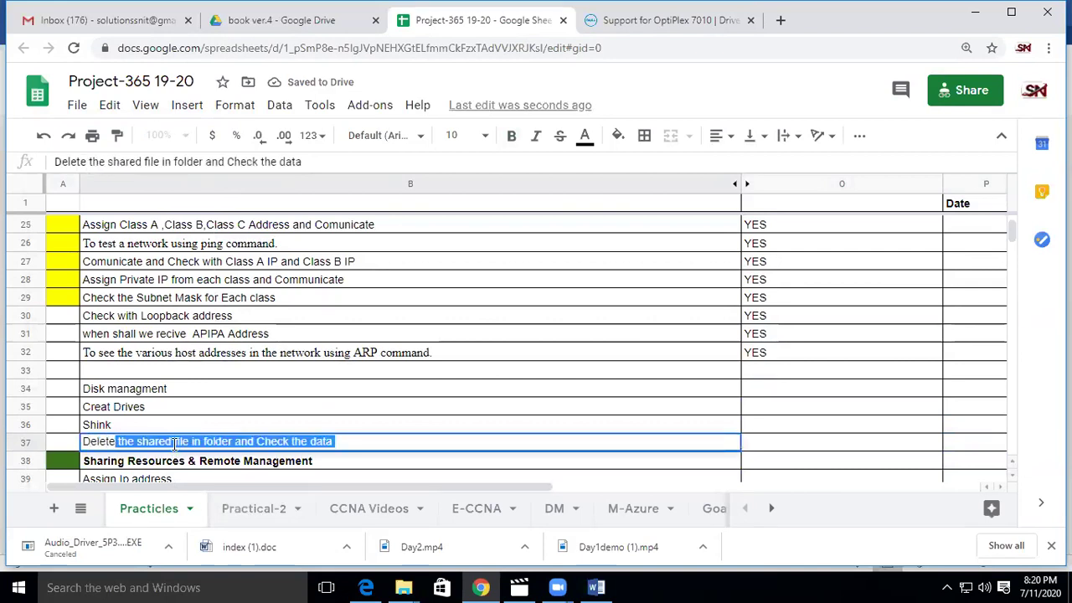
pyautogui.write(' drives')
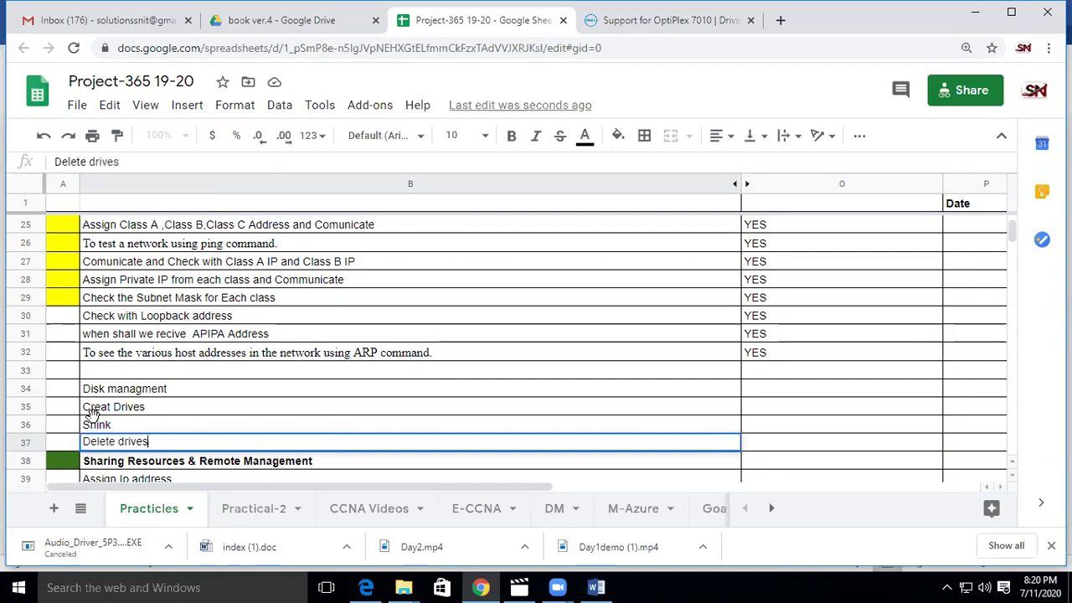
pyautogui.click(94, 425)
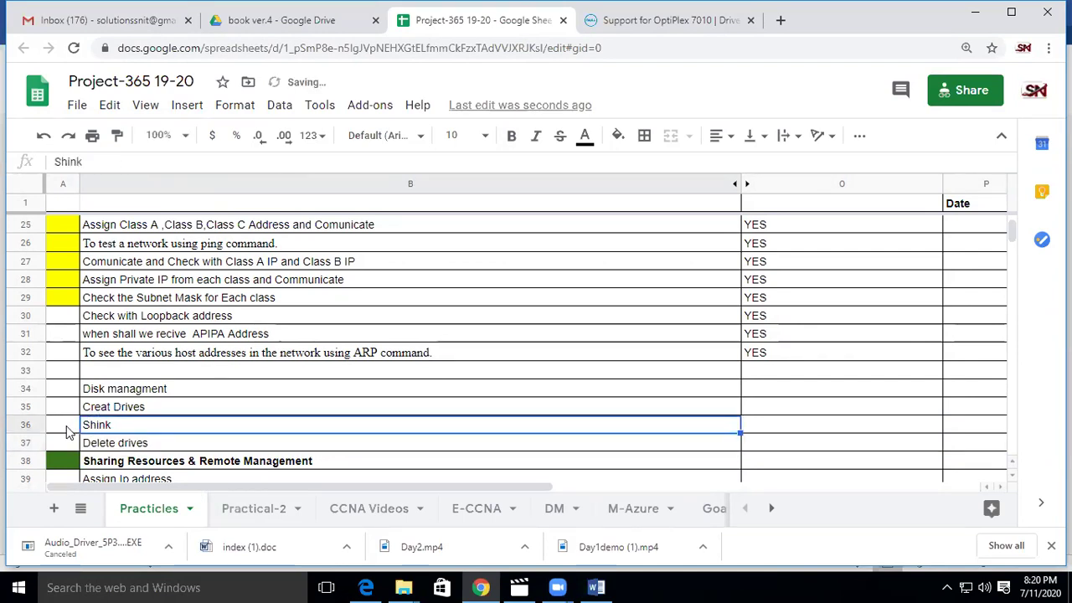
pyautogui.rightClick(34, 441)
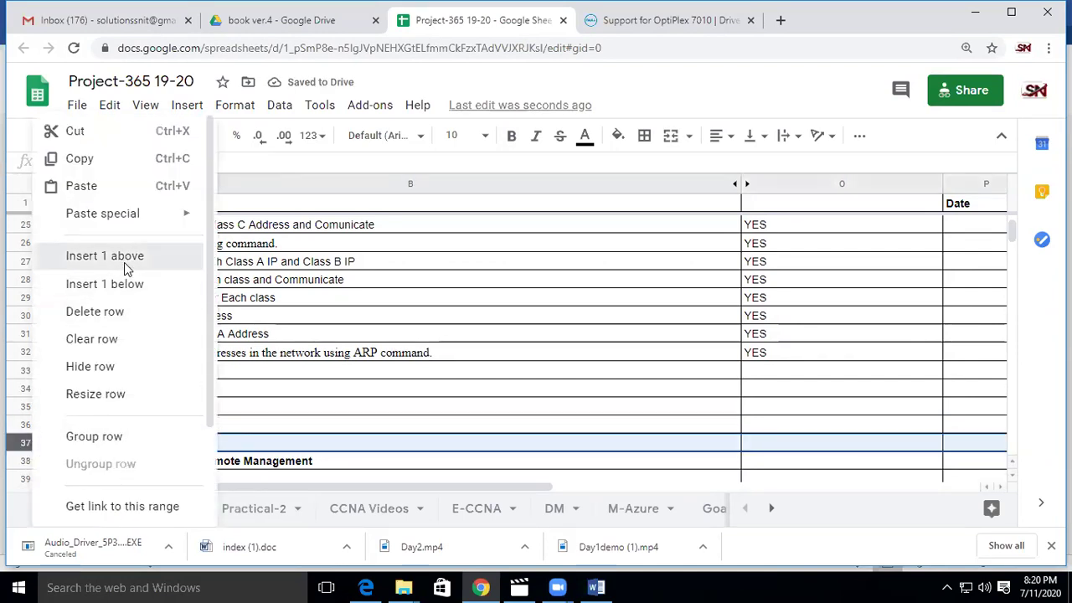
pyautogui.click(92, 258)
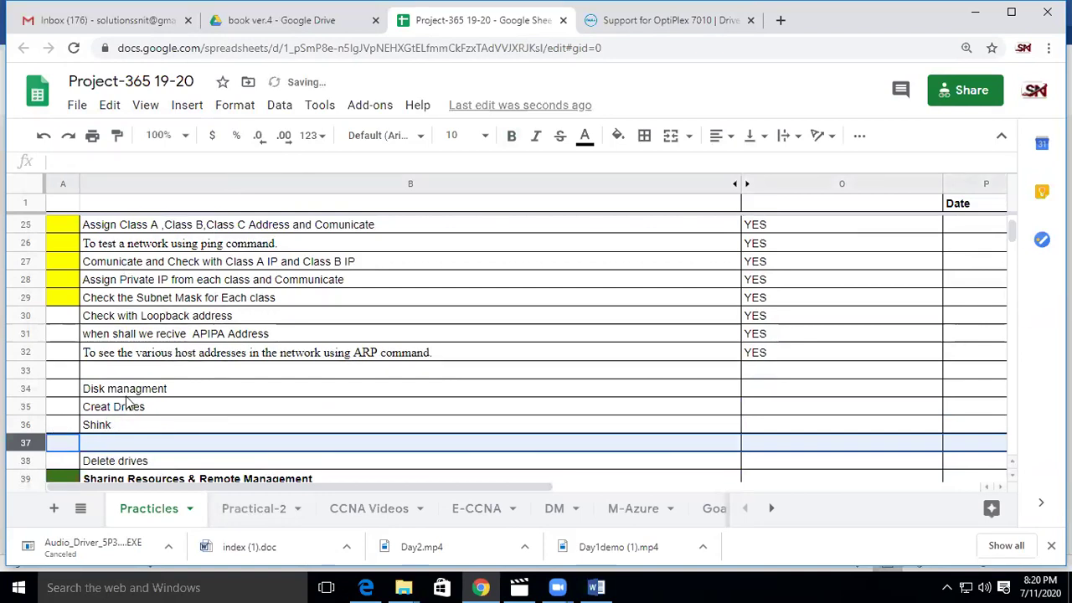
# Check the Disk Management entries in the Word index, return to the spreadsheet, and enter "Exten drives" in cell B37
pyautogui.click(126, 390)
pyautogui.click(68, 393)
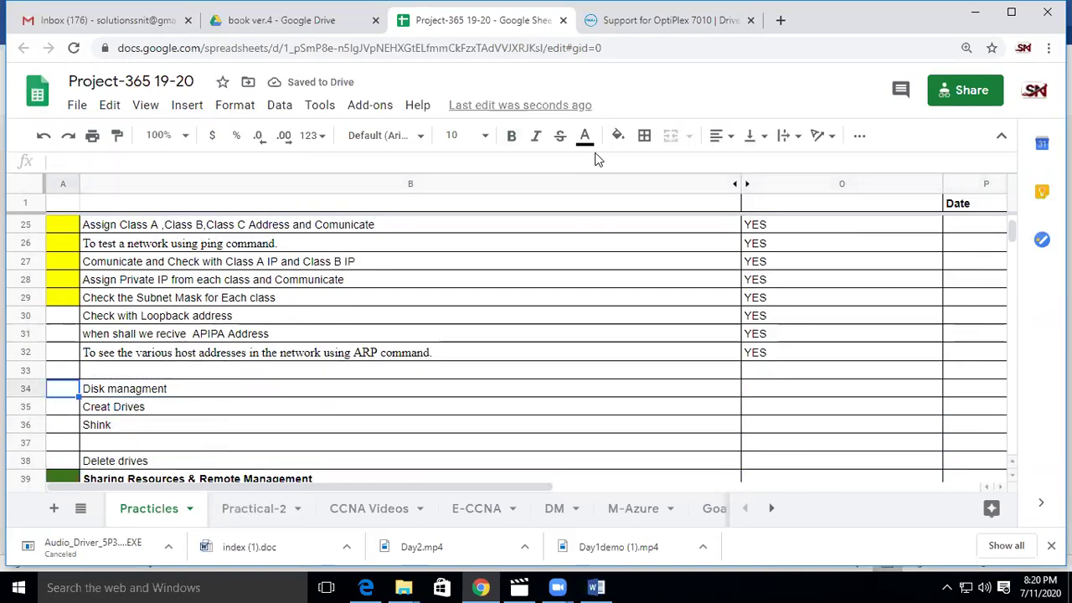
pyautogui.click(596, 587)
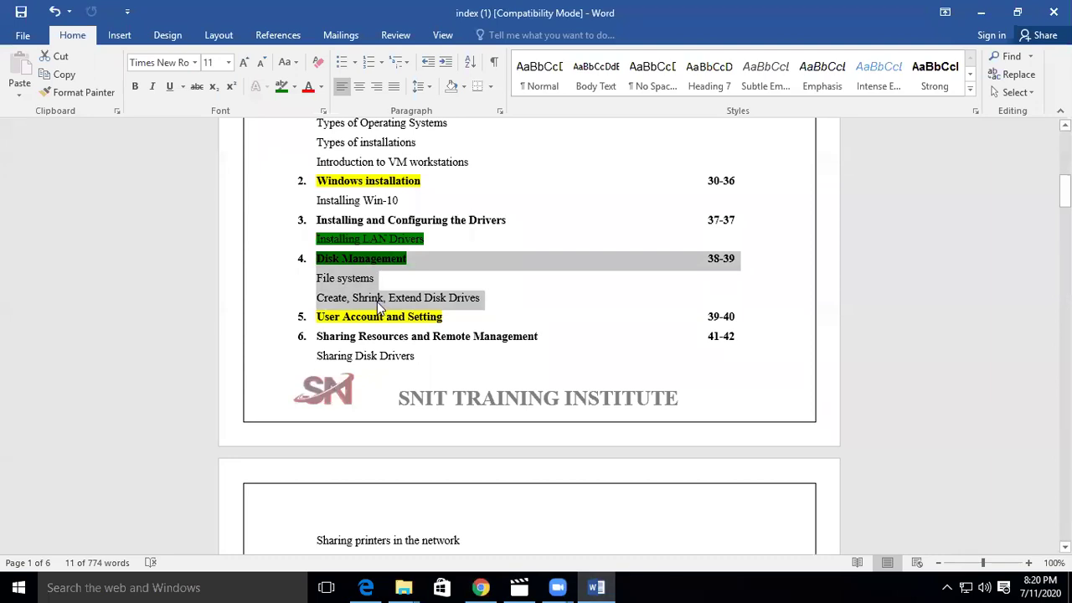
pyautogui.click(596, 587)
pyautogui.click(126, 442)
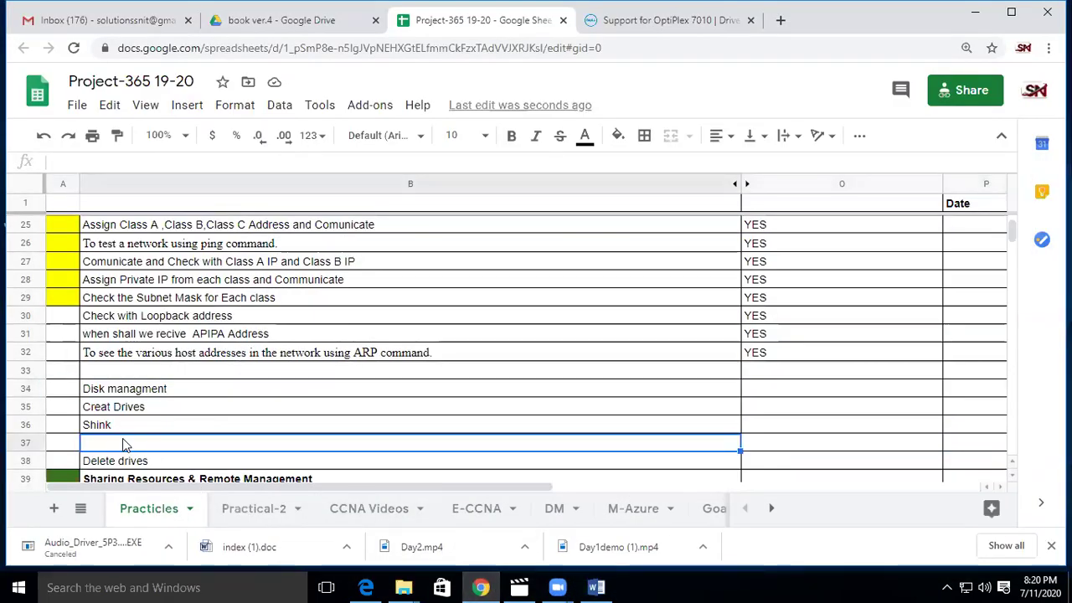
pyautogui.write('Ex')
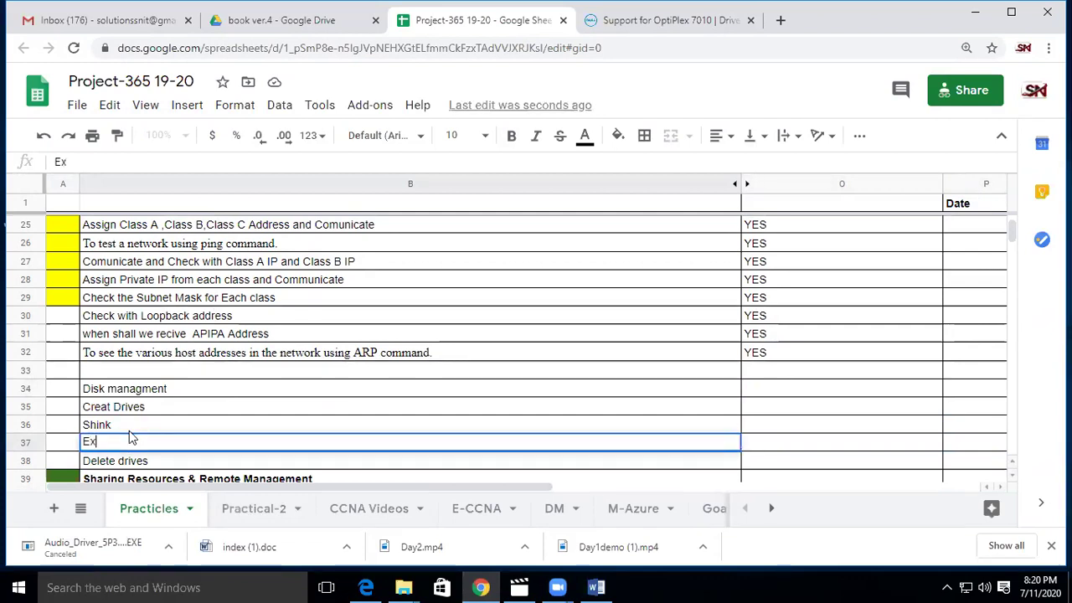
pyautogui.write('ten drives')
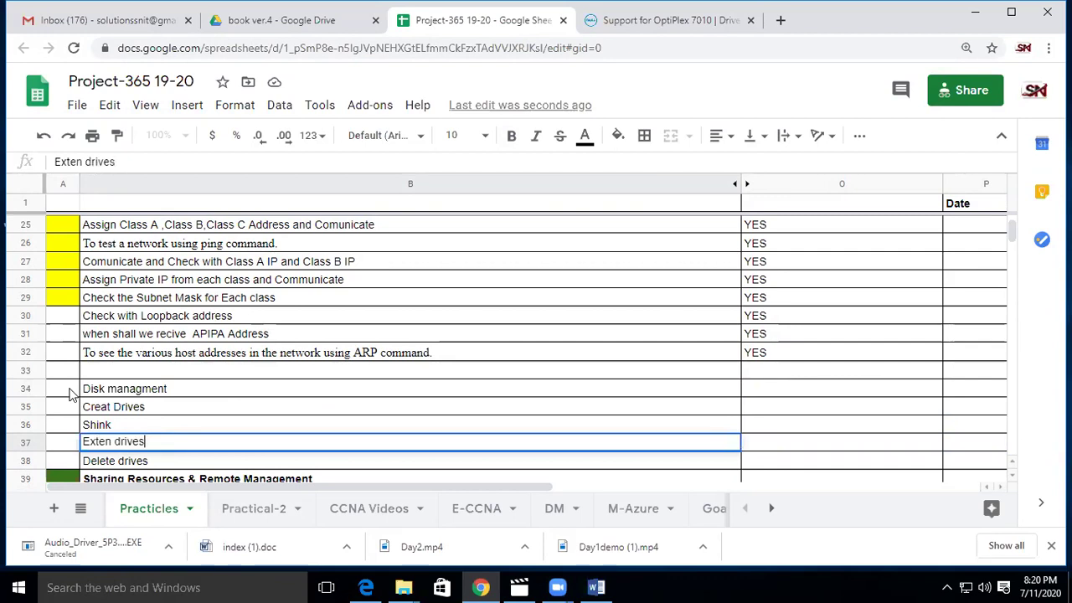
# Fill cell A34 beside "Disk managment" with dark green and insert a blank row below "Delete drives"
pyautogui.click(72, 390)
pyautogui.click(615, 135)
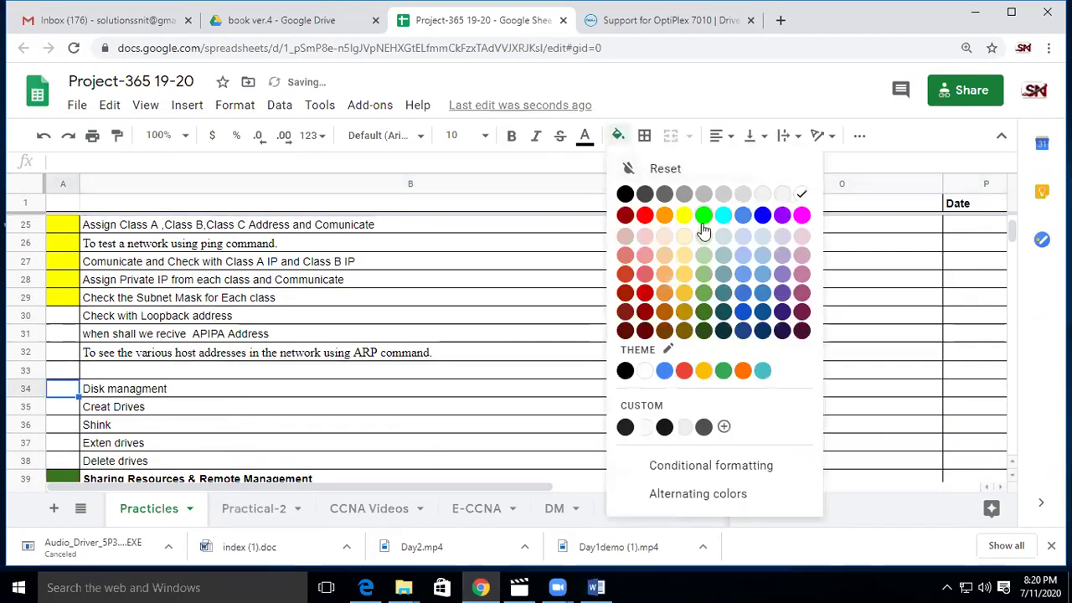
pyautogui.click(706, 312)
pyautogui.scroll(-1, 217, 425)
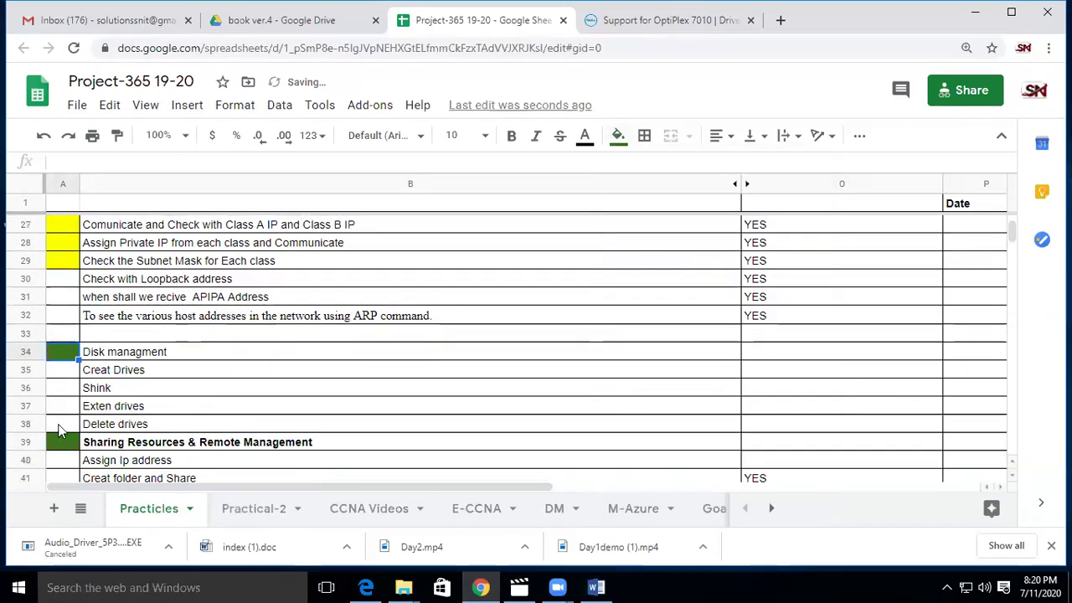
pyautogui.rightClick(36, 424)
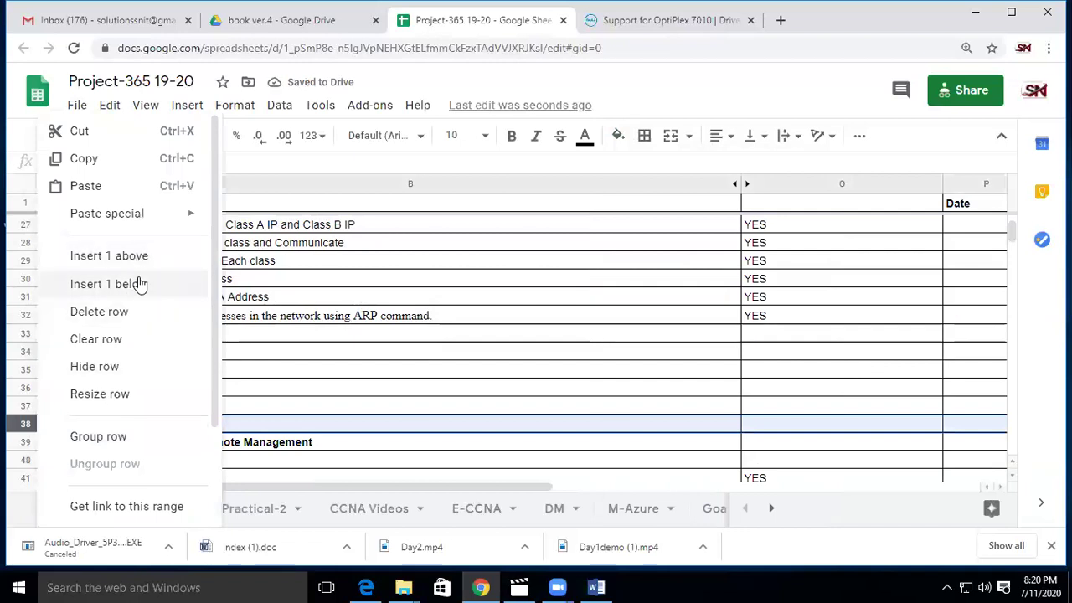
pyautogui.click(137, 283)
pyautogui.click(245, 414)
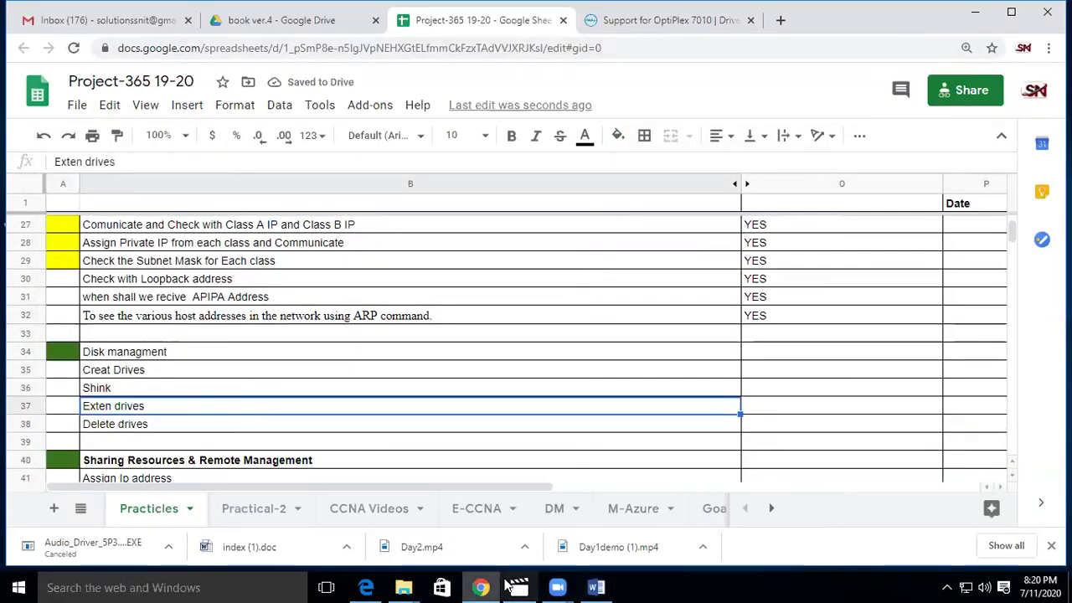
# Open Paint and add the text heading "Disk Management" centrally near the top edge of the blank canvas
pyautogui.press('super')
pyautogui.write('paint')
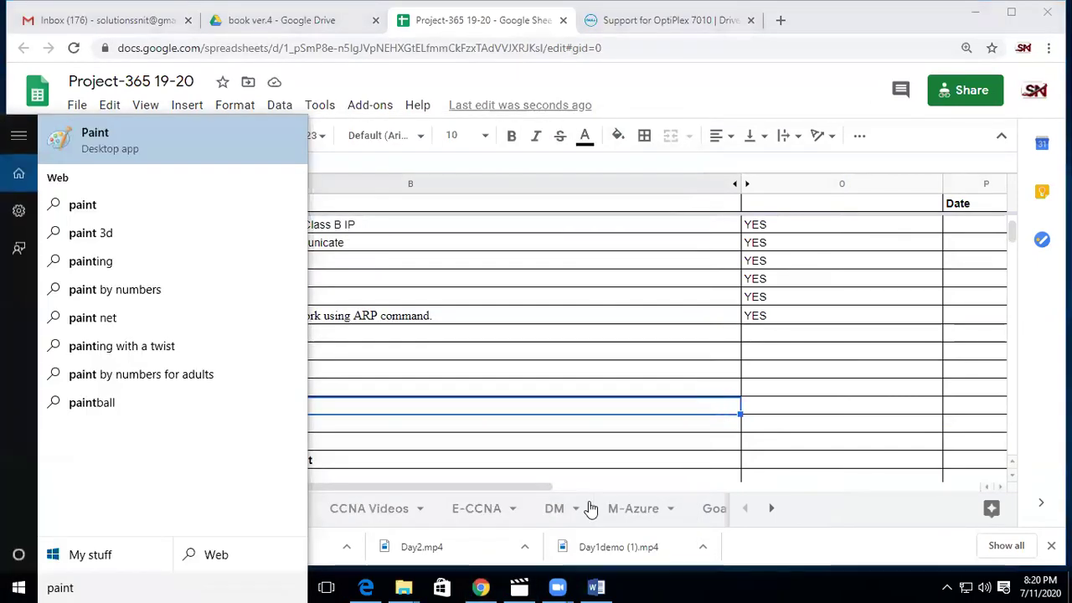
pyautogui.click(112, 144)
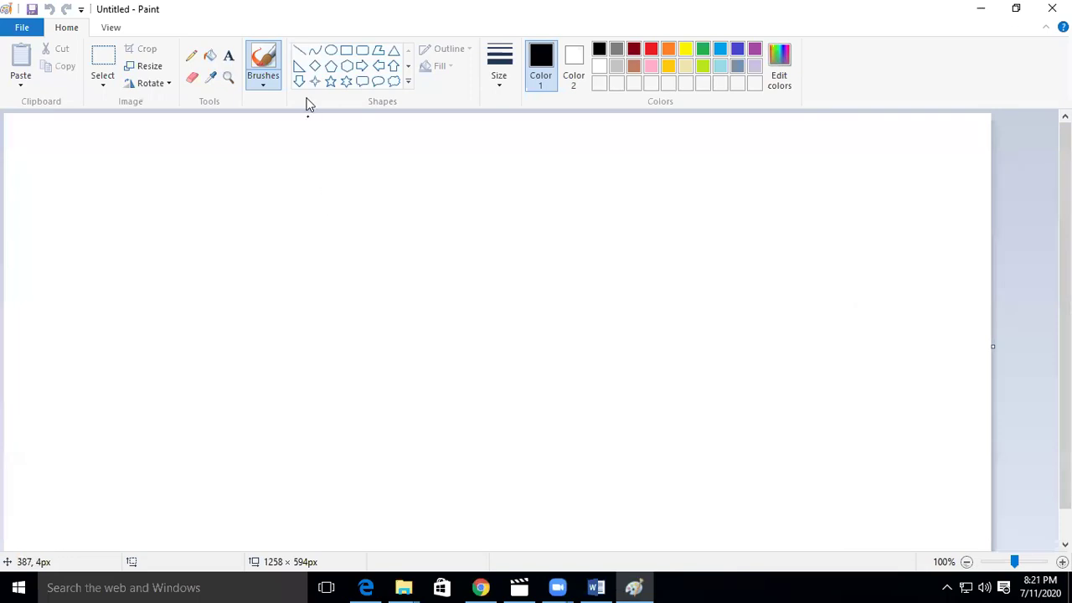
pyautogui.click(229, 55)
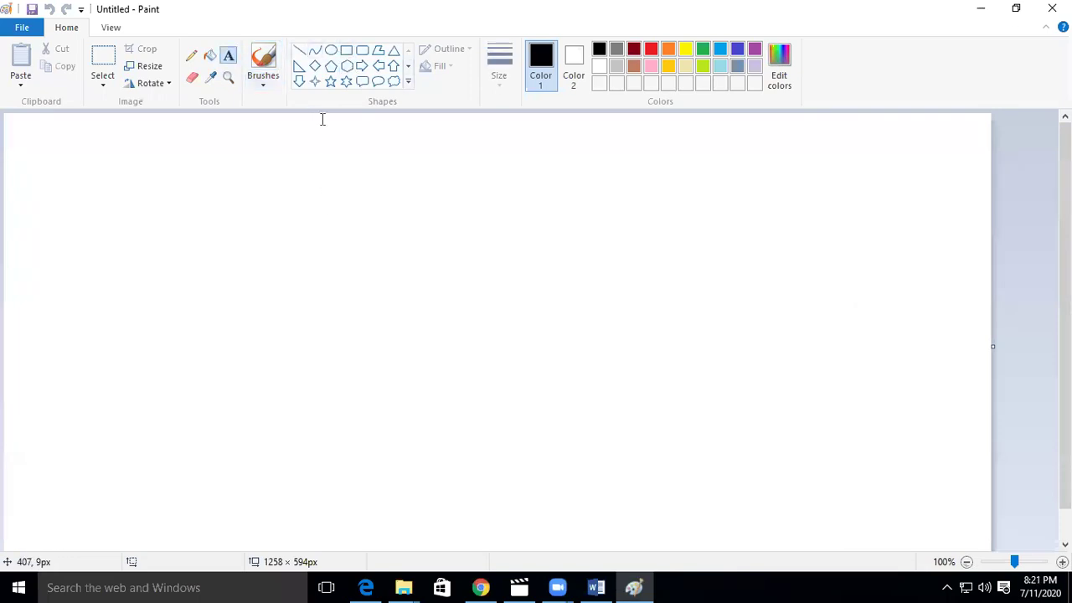
pyautogui.click(446, 153)
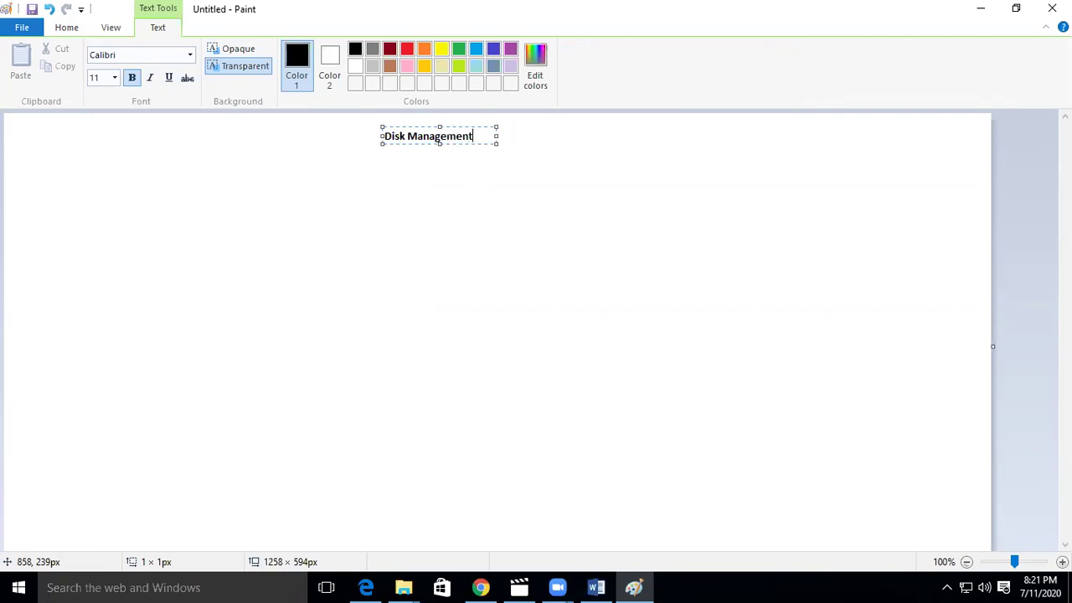
pyautogui.click(481, 246)
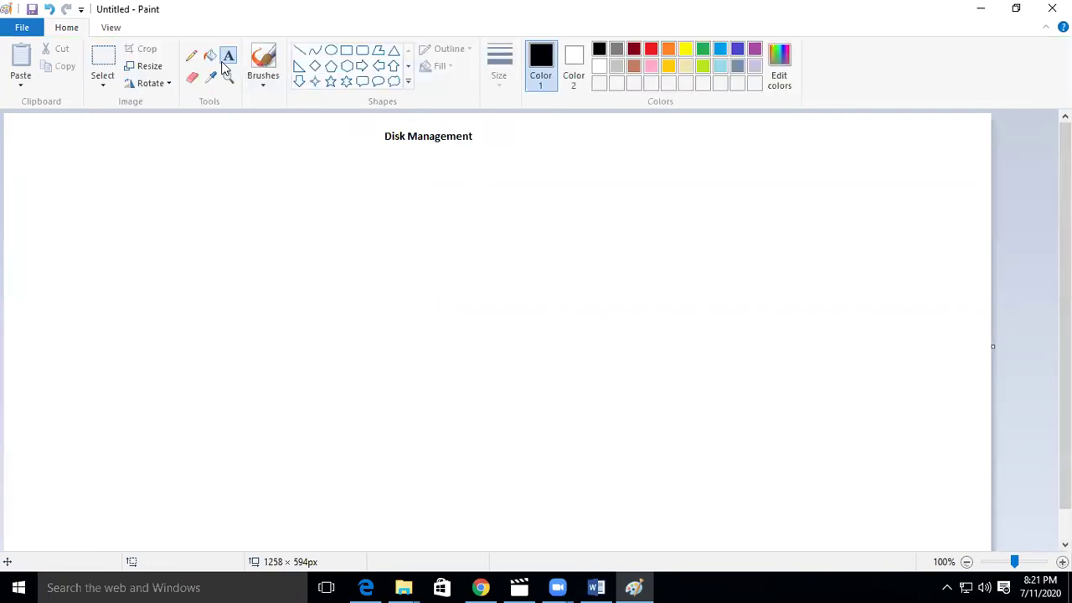
# Add the side-by-side text labels "Basic Disk" and "Dynamic Disk" below the Disk Management heading
pyautogui.click(216, 194)
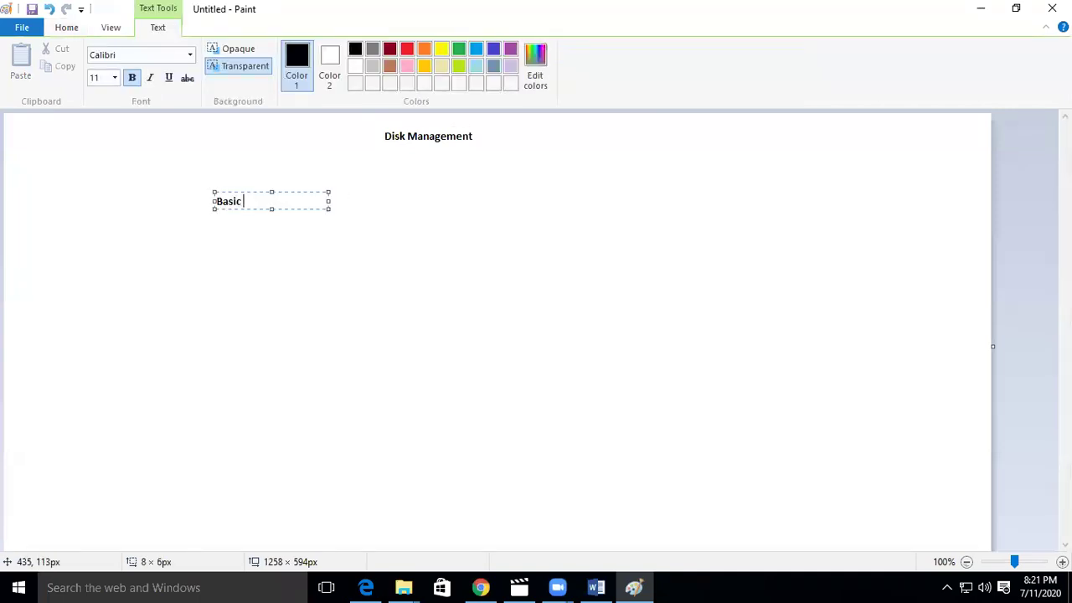
pyautogui.click(513, 196)
pyautogui.click(510, 196)
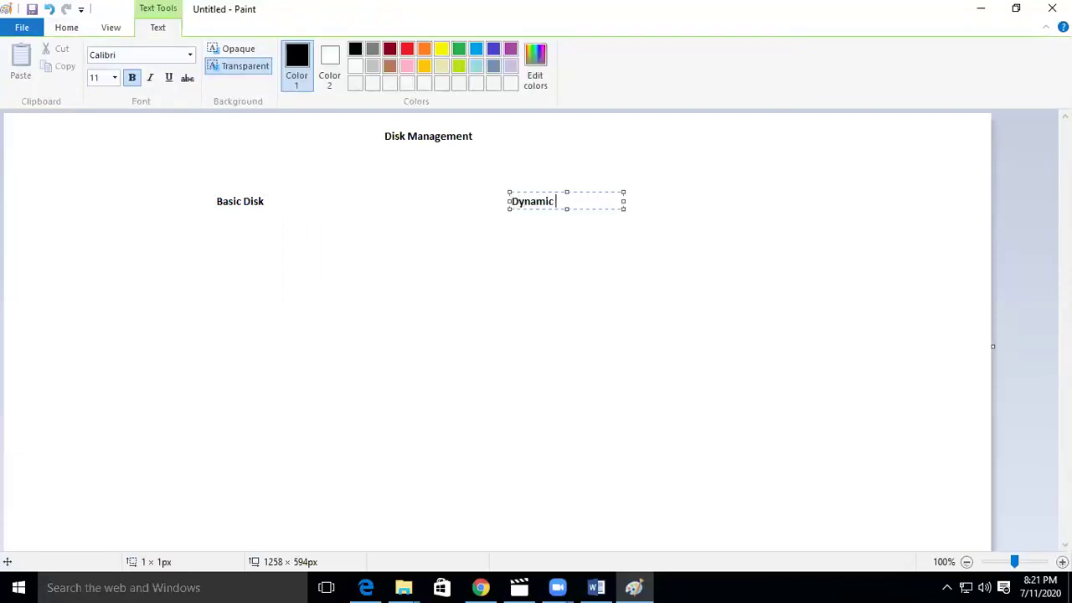
pyautogui.click(538, 265)
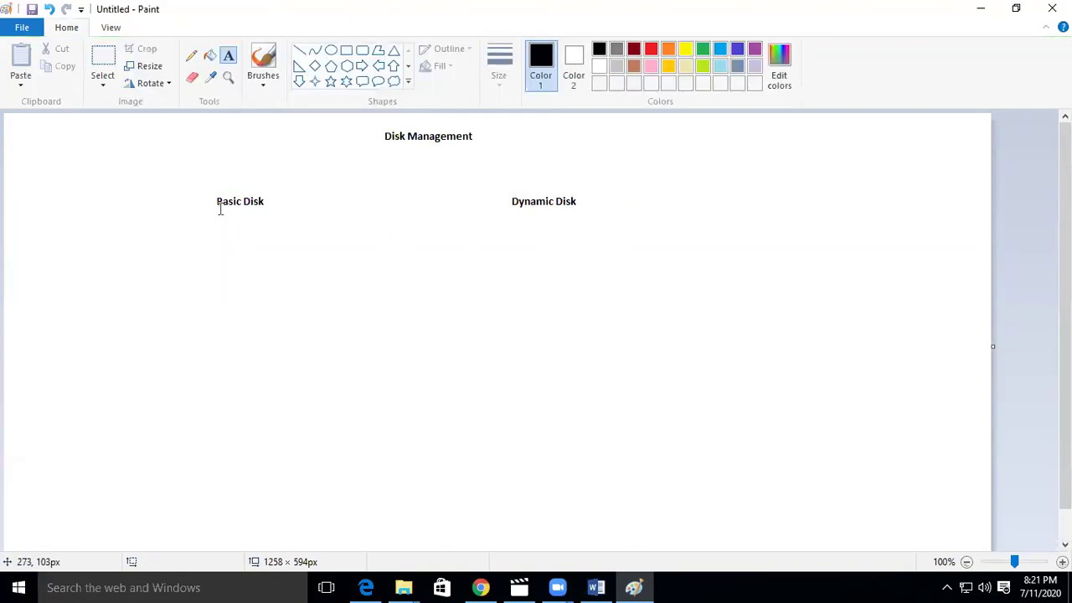
# Add the note "By default when install your OS your HDD Will be Basic Disk" below the Basic Disk label, correcting its typos
pyautogui.click(154, 234)
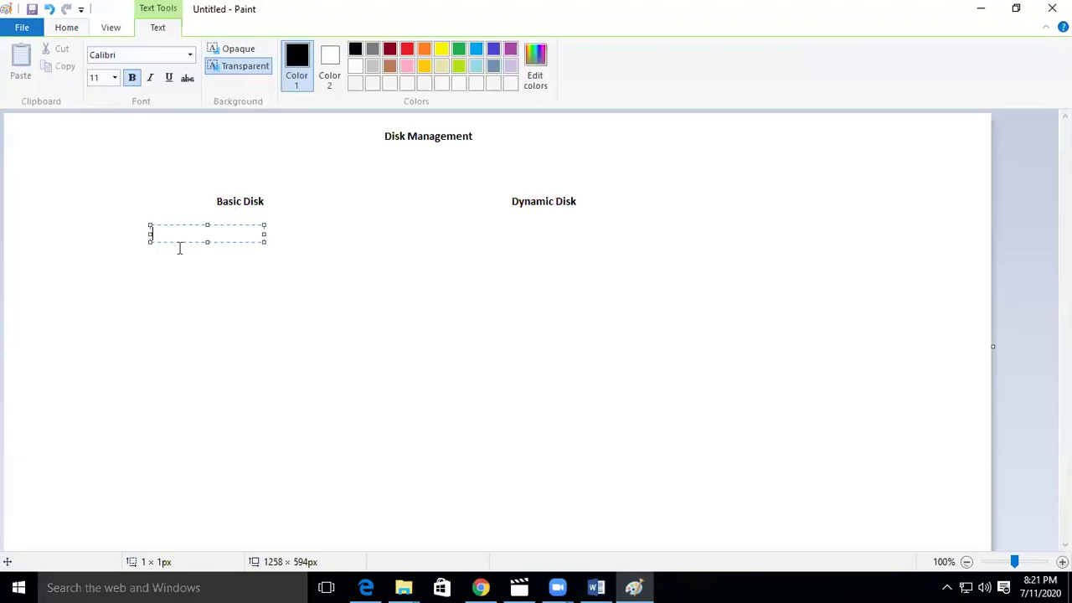
pyautogui.write('By defa')
pyautogui.write('ult whrn insyall ')
pyautogui.write('your OS')
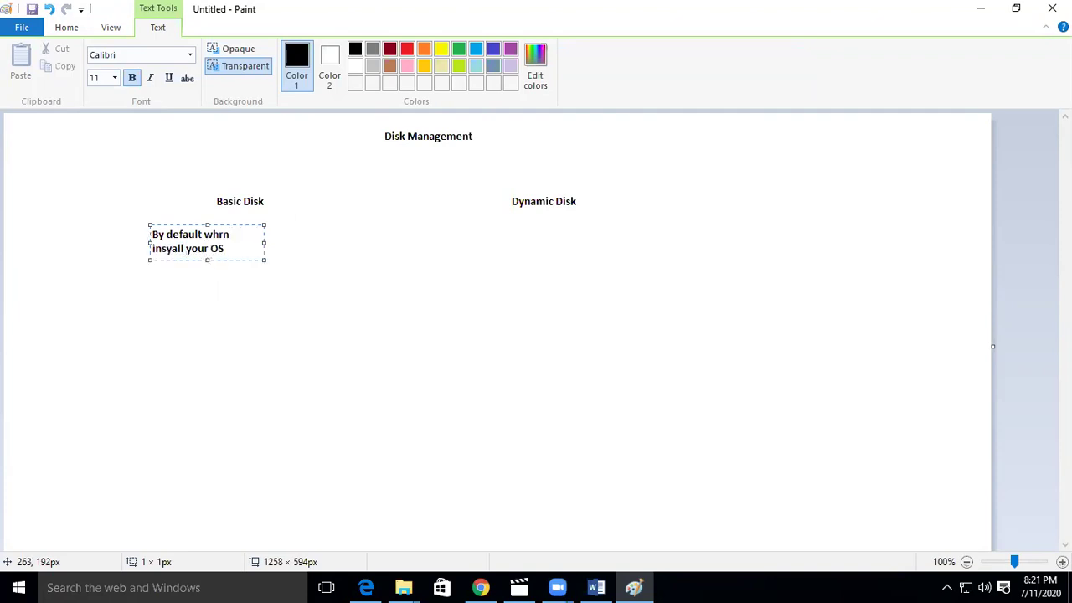
pyautogui.click(175, 247)
pyautogui.press('BackSpace')
pyautogui.write('tal')
pyautogui.click(193, 249)
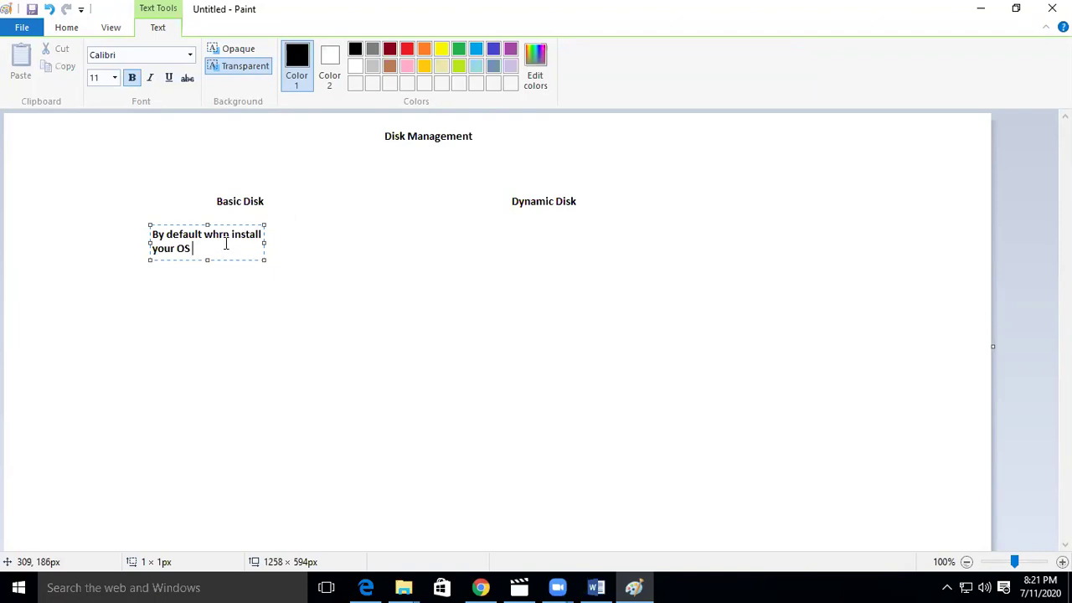
pyautogui.moveTo(221, 235); pyautogui.dragTo(232, 236)
pyautogui.write('en')
pyautogui.click(255, 249)
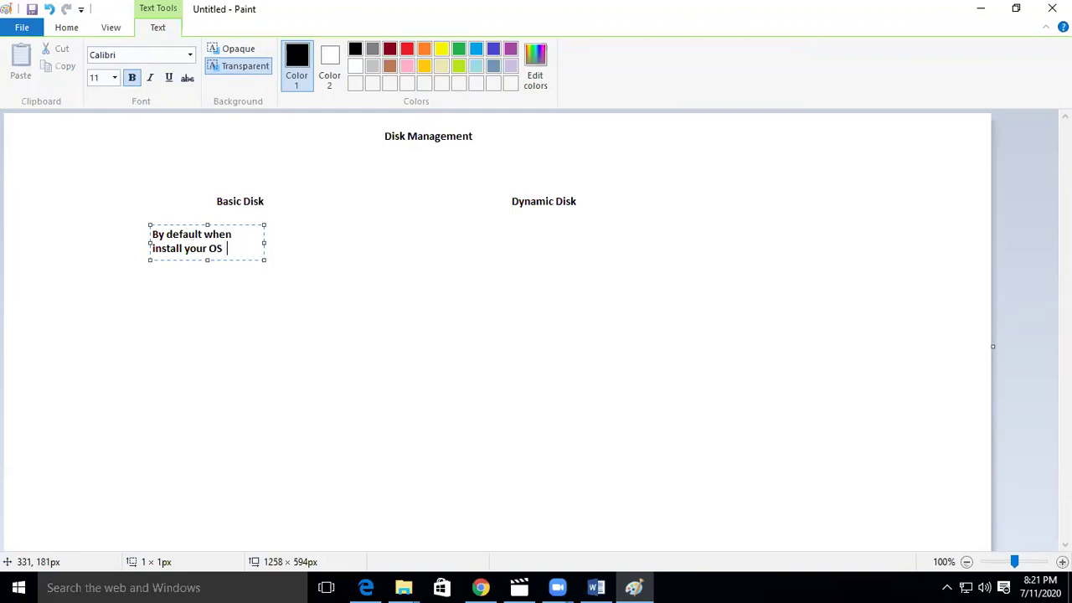
pyautogui.write('your HDD Will be Basic Dis')
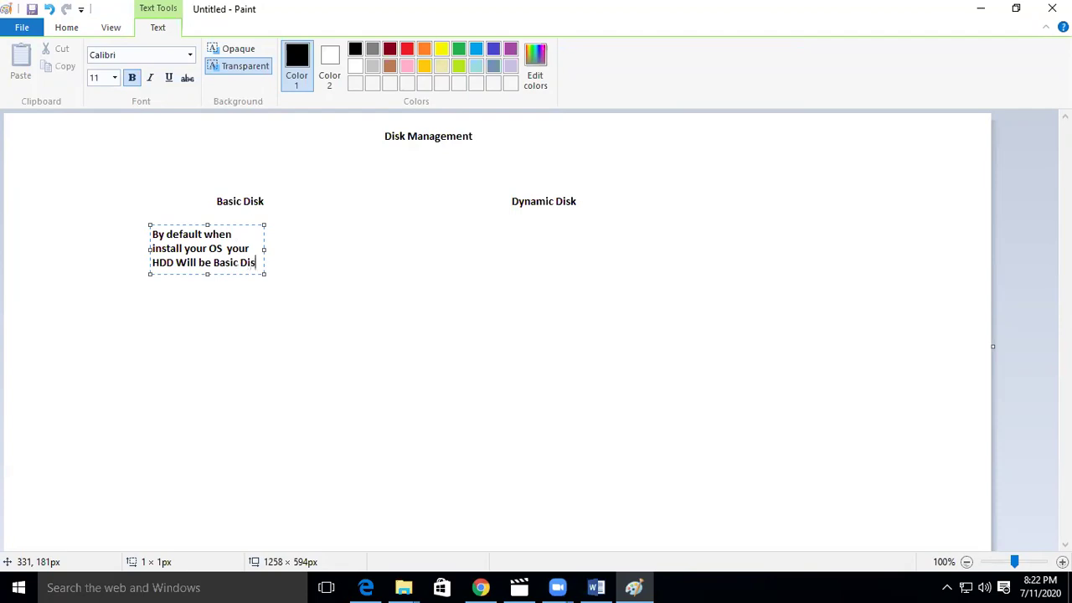
pyautogui.click(303, 305)
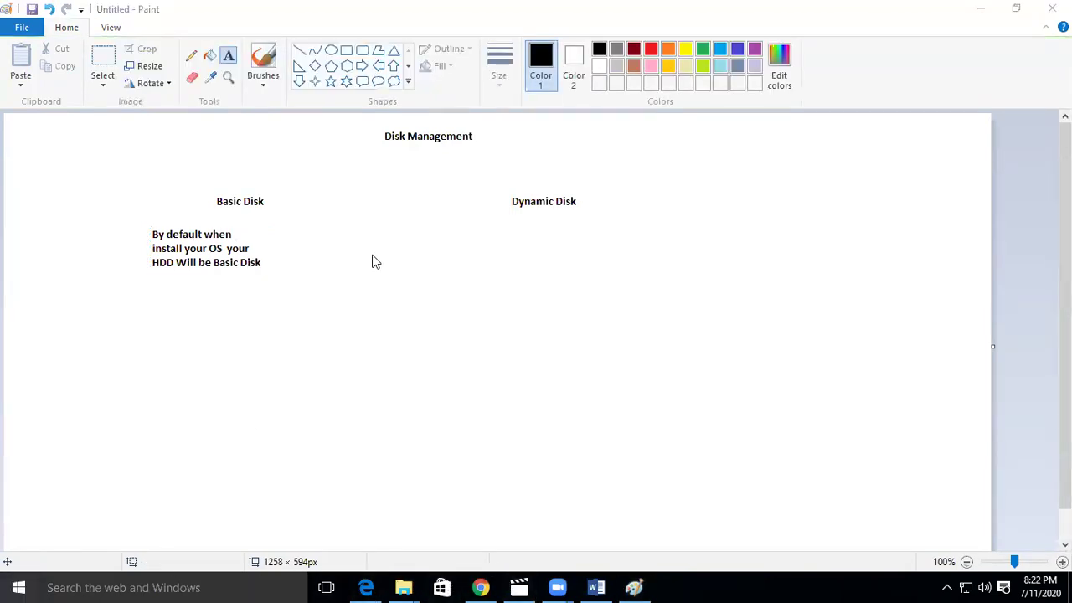
# Switch to File Explorer, open Computer Management for This PC, and examine the disk type under Disk Management
pyautogui.press('super')
pyautogui.moveTo(422, 586)
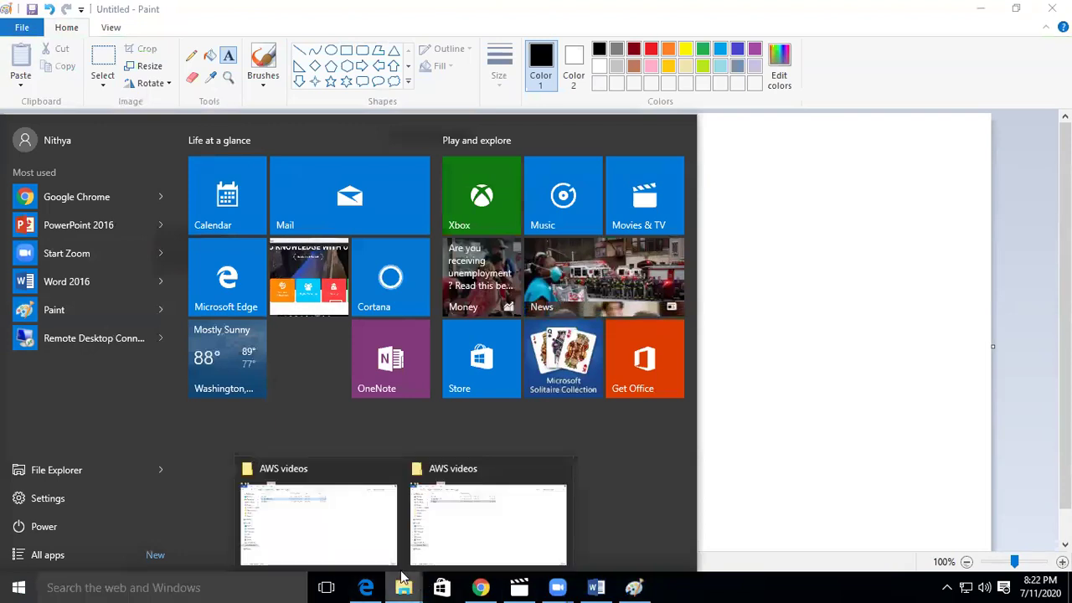
pyautogui.click(348, 469)
pyautogui.rightClick(42, 283)
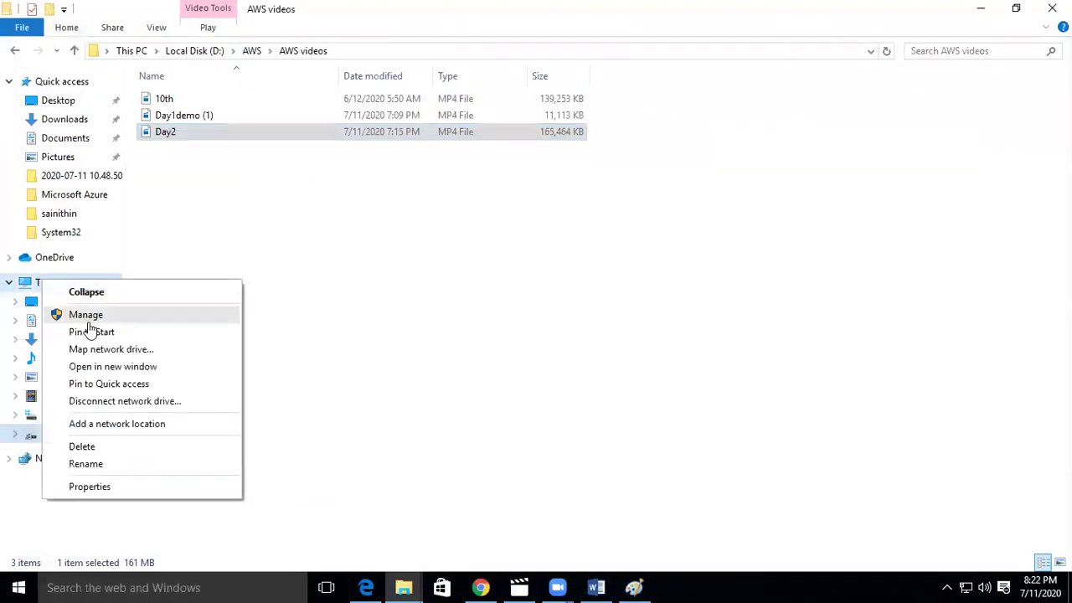
pyautogui.click(112, 320)
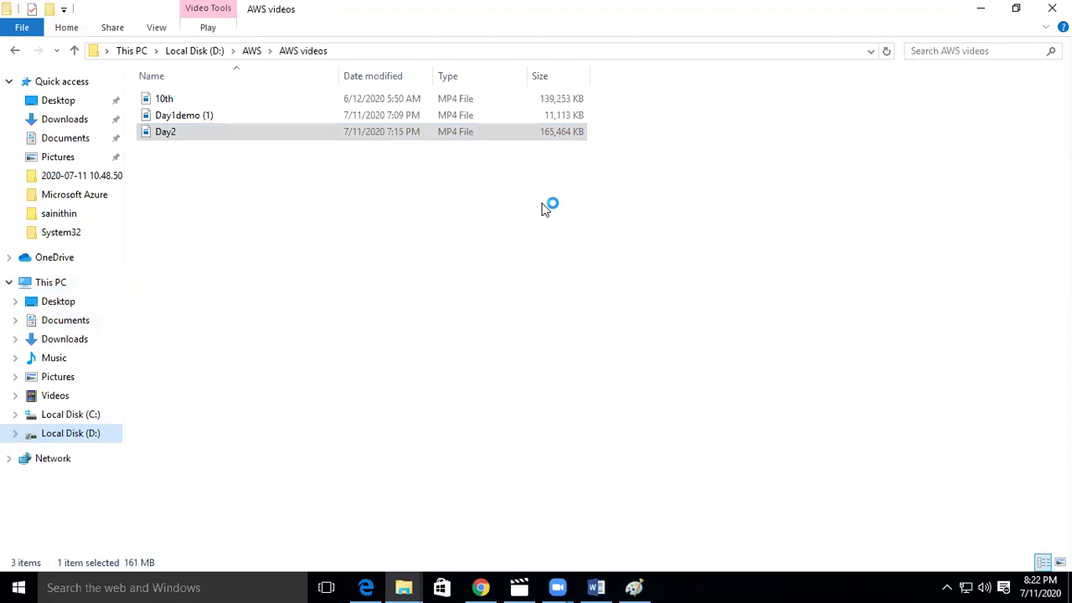
pyautogui.click(110, 213)
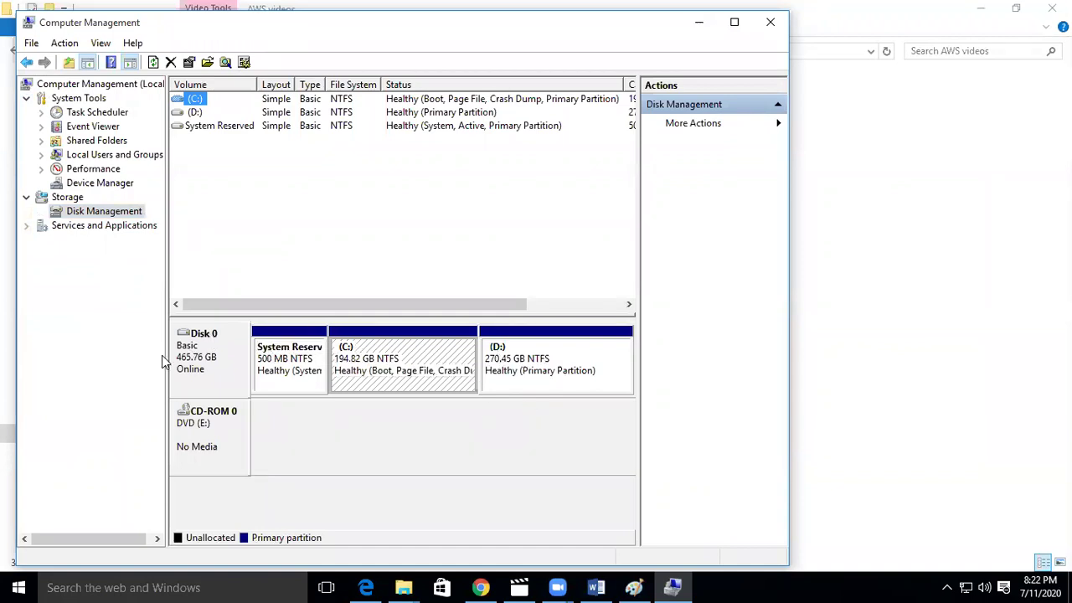
# Switch back to Paint and add the note "we have convert to dynamic" on one line below the Dynamic Disk label
pyautogui.click(634, 587)
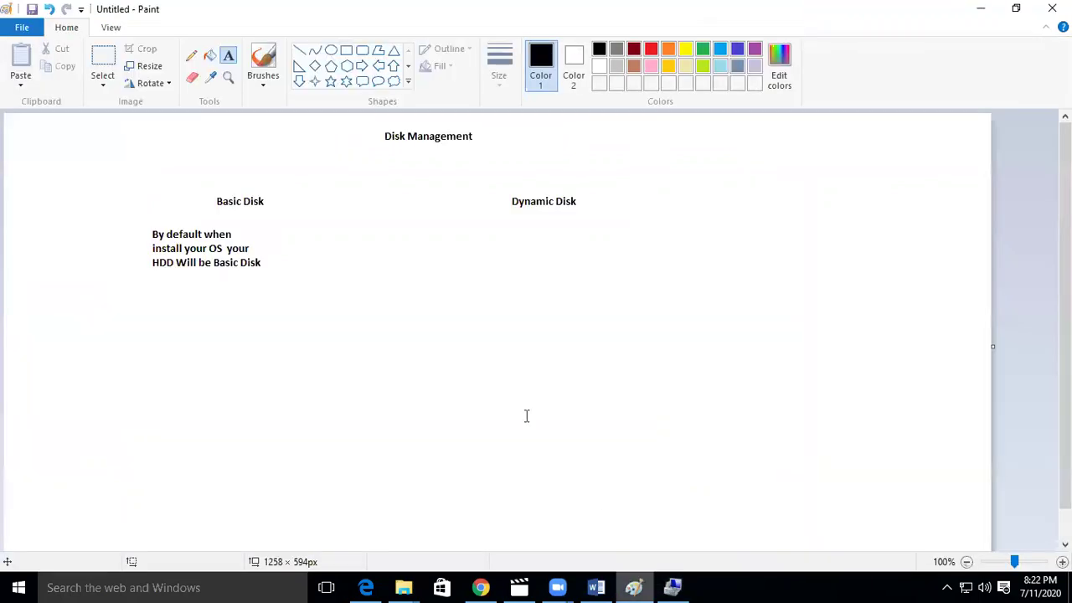
pyautogui.click(512, 237)
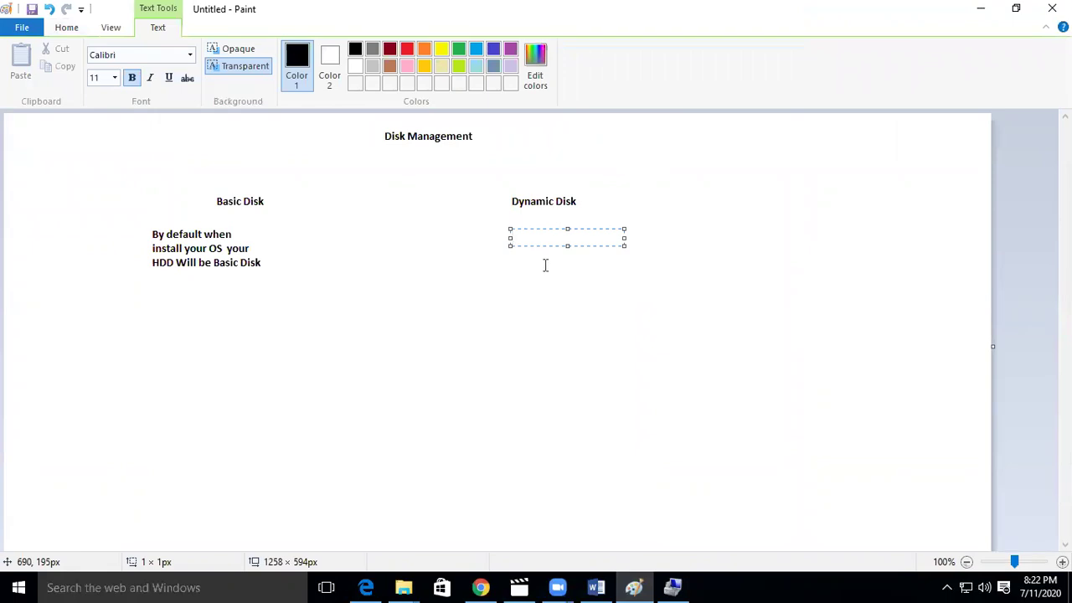
pyautogui.write('e have convert to dy')
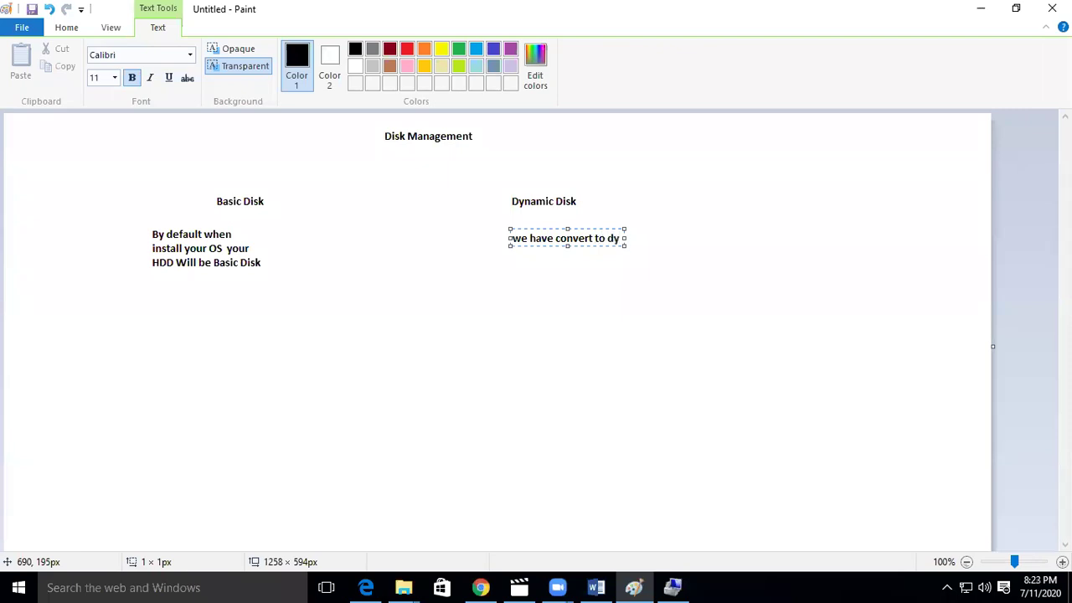
pyautogui.write('namic')
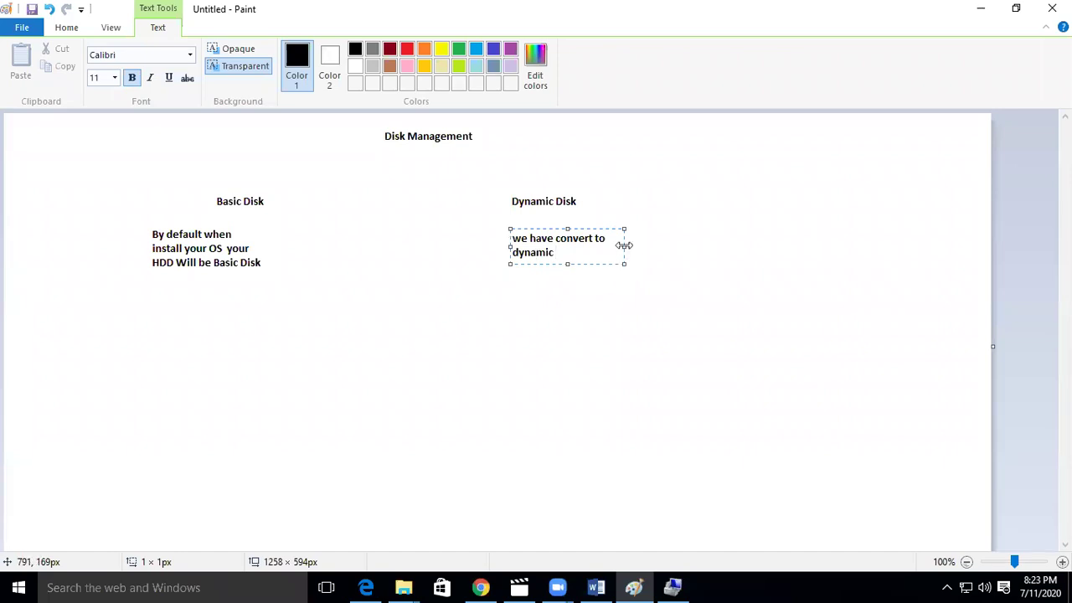
pyautogui.moveTo(624, 246); pyautogui.dragTo(664, 245)
pyautogui.click(590, 316)
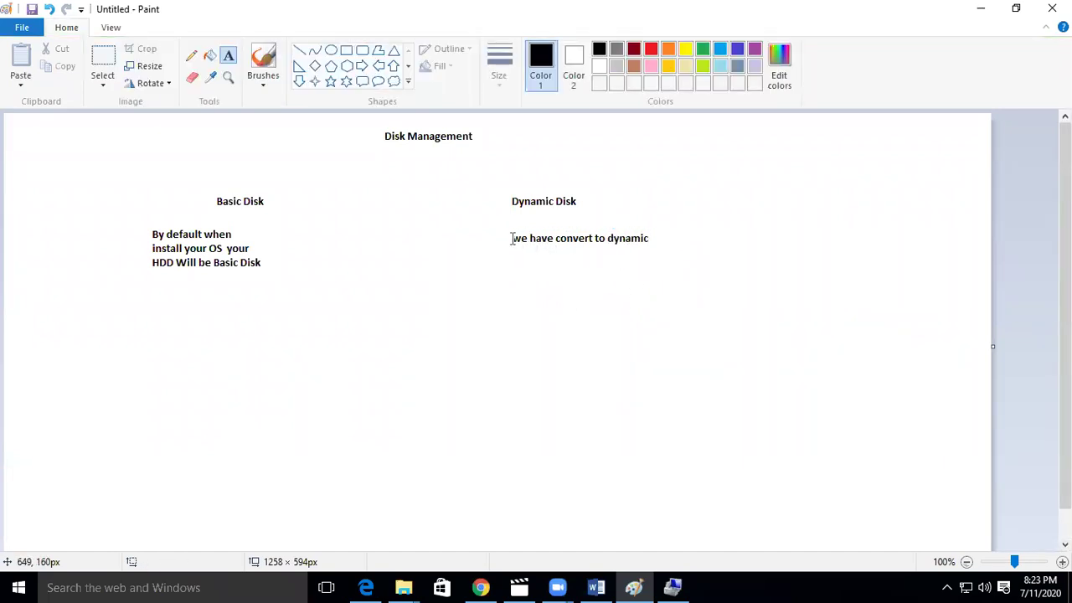
# Add the text "RAID" directly below the "we have convert to dynamic" note
pyautogui.click(512, 239)
pyautogui.click(563, 322)
pyautogui.click(547, 251)
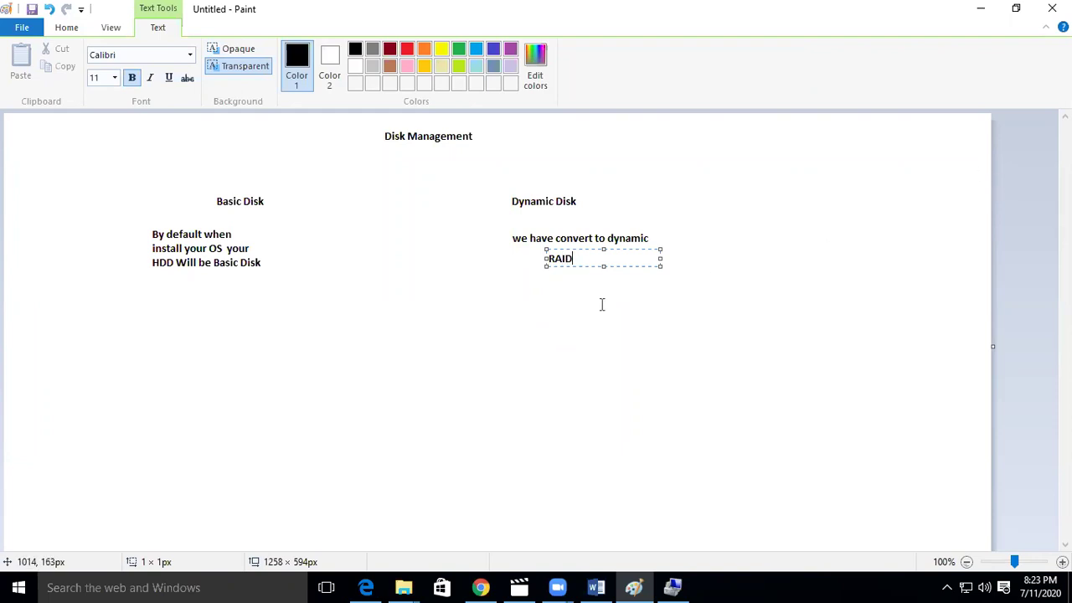
pyautogui.click(533, 301)
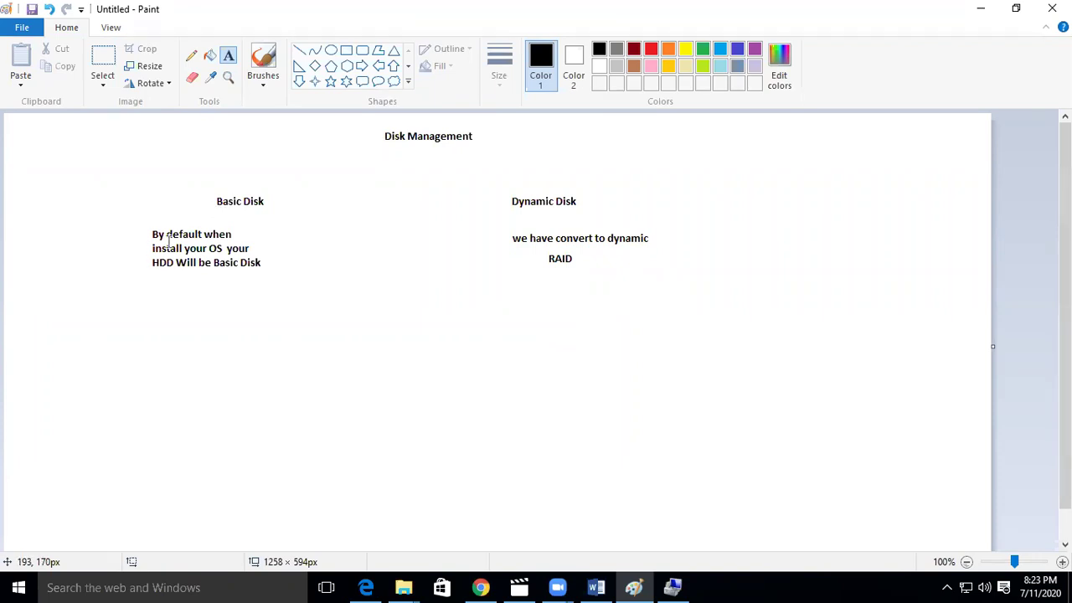
# Add the text "Creat a Drive" below the Basic Disk note
pyautogui.click(180, 309)
pyautogui.click(200, 289)
pyautogui.click(198, 292)
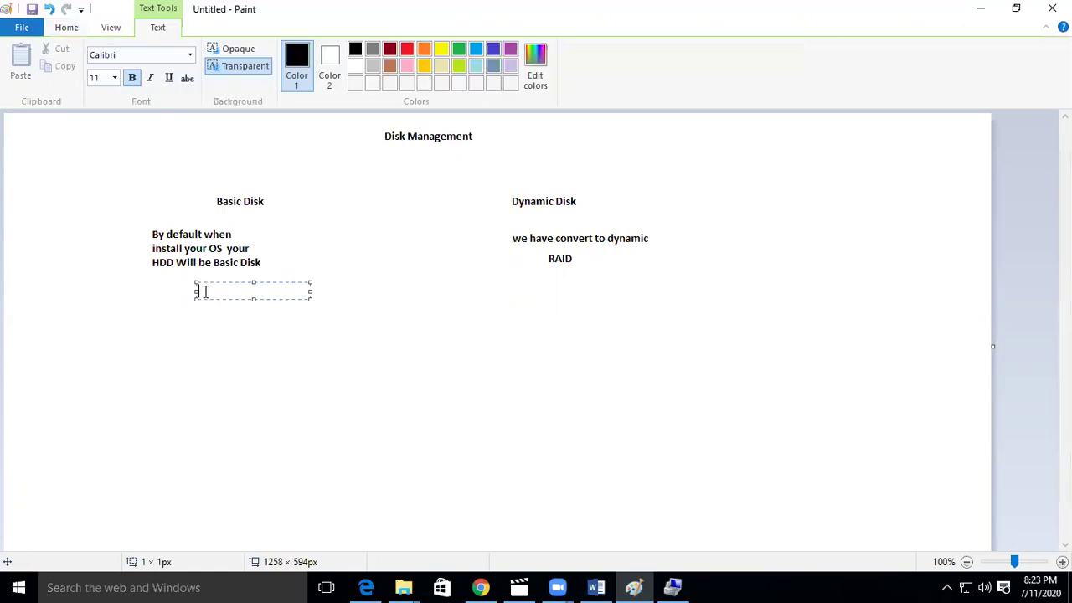
pyautogui.write('Creat Drive')
pyautogui.click(226, 291)
pyautogui.write('a Drive')
pyautogui.click(386, 501)
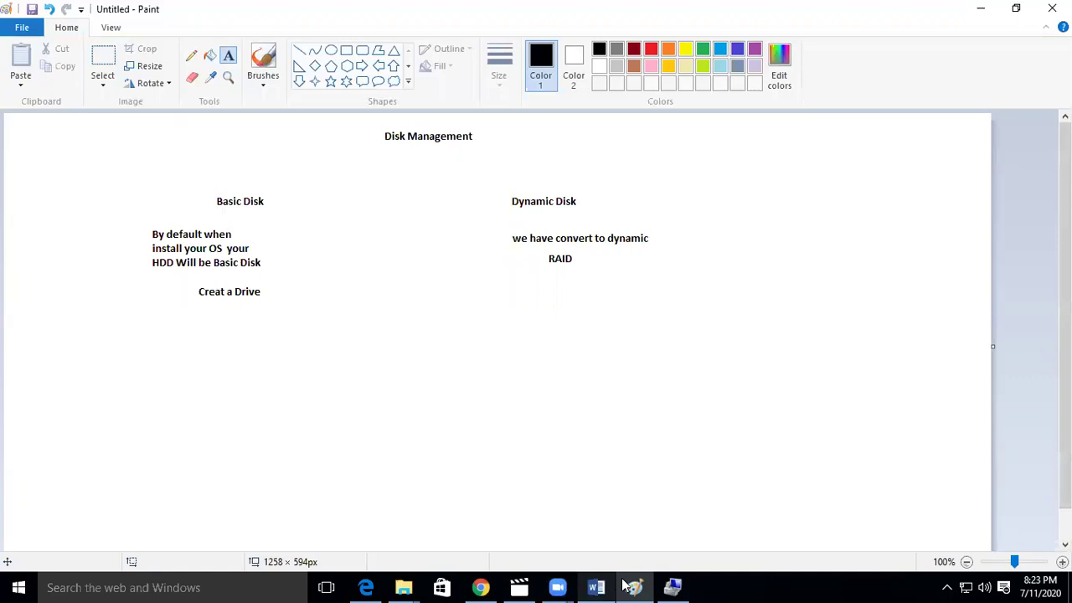
# Copy cells B35 to B38 from the Project-365 19-20 sheet in Chrome and paste them below "Creat a Drive" in Paint
pyautogui.click(480, 587)
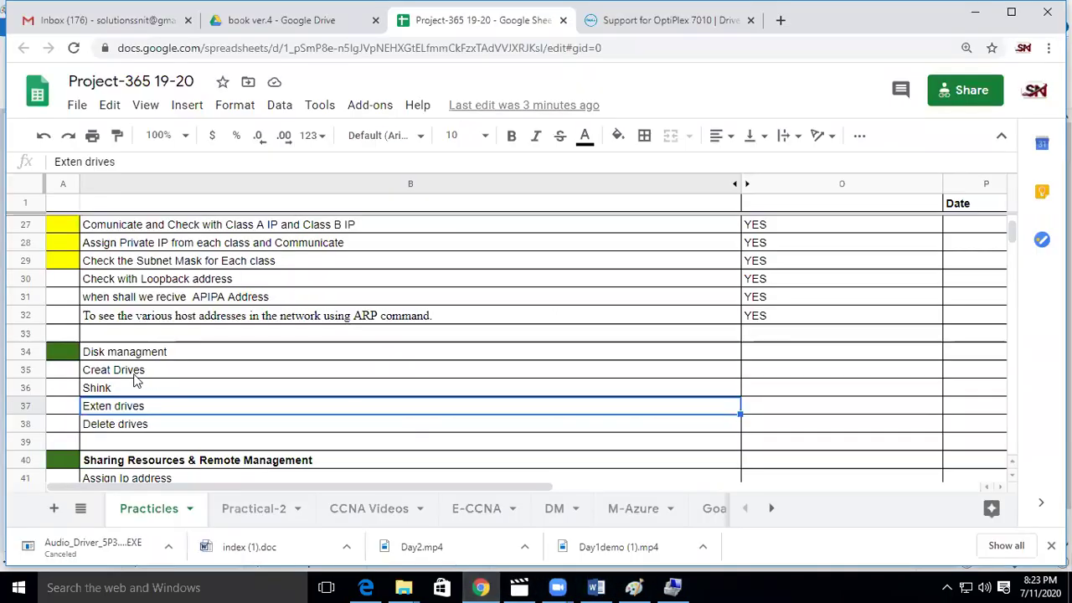
pyautogui.moveTo(128, 373); pyautogui.dragTo(136, 425)
pyautogui.hotkey('ctrl', 'c')
pyautogui.click(636, 586)
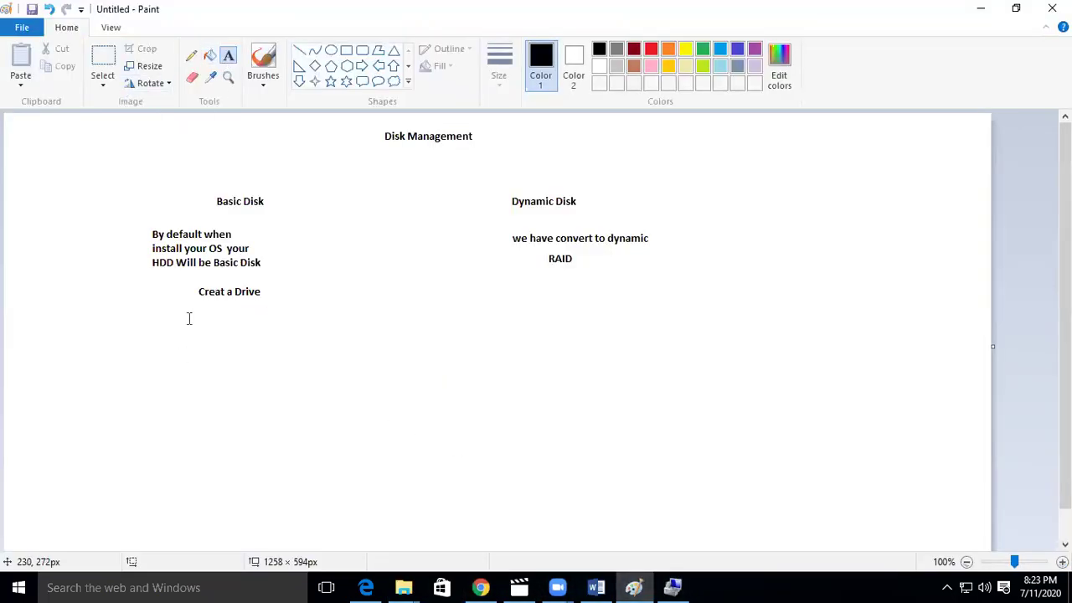
pyautogui.click(201, 303)
pyautogui.hotkey('ctrl', 'v')
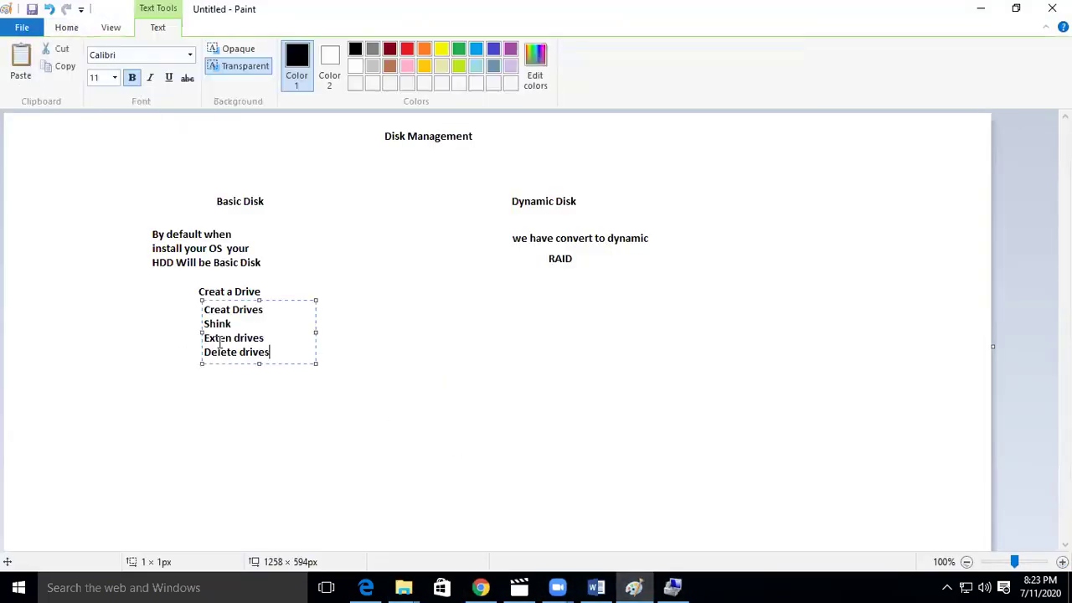
# Finish the text entry listing the drive tasks on the canvas and switch to Computer Management
pyautogui.moveTo(259, 289); pyautogui.dragTo(191, 289)
pyautogui.click(285, 379)
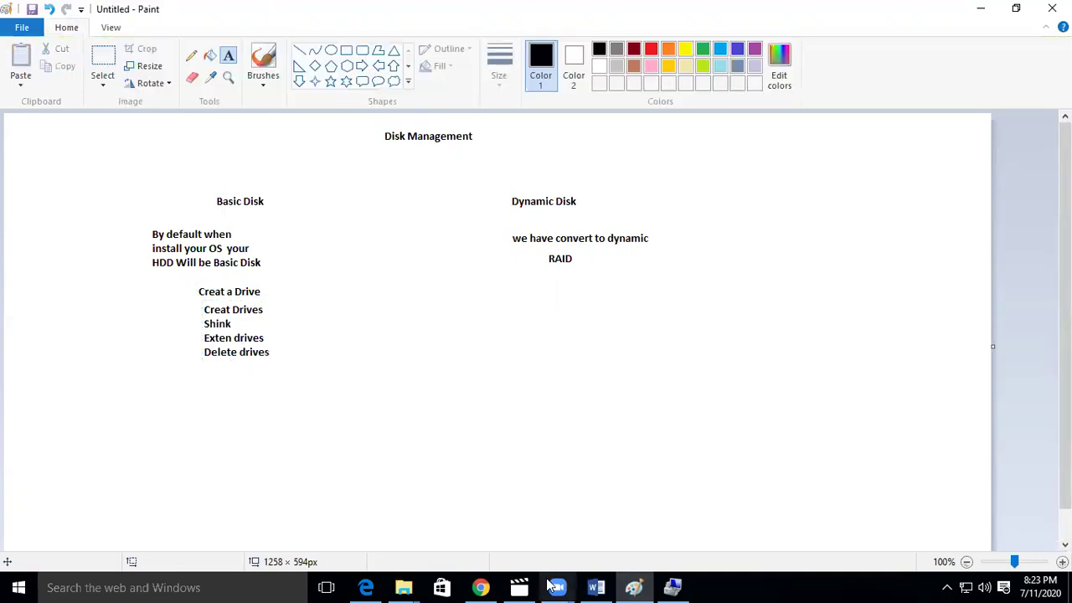
pyautogui.click(981, 8)
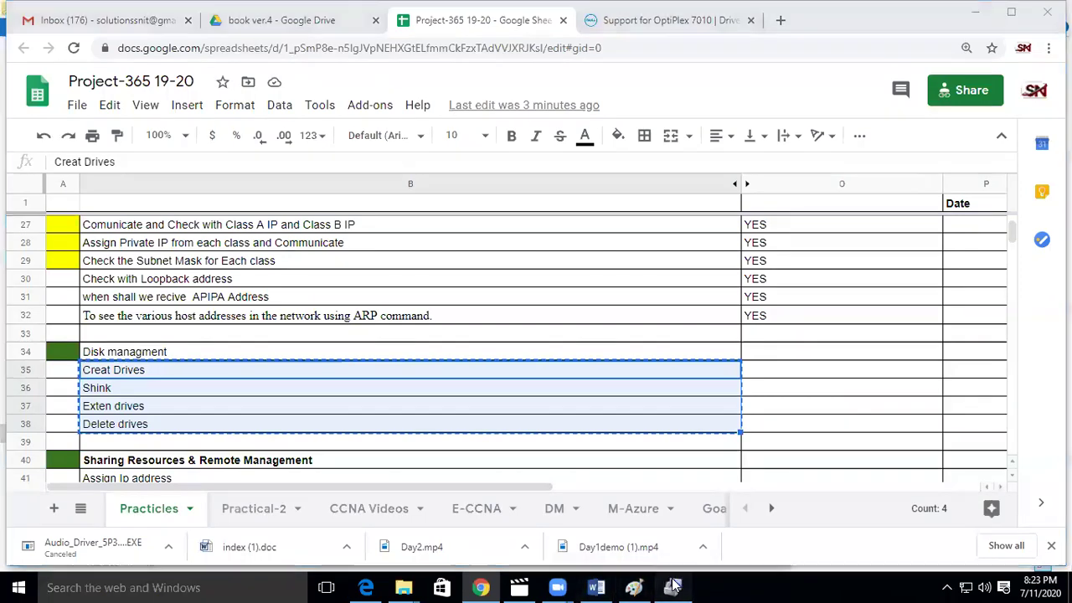
pyautogui.click(674, 585)
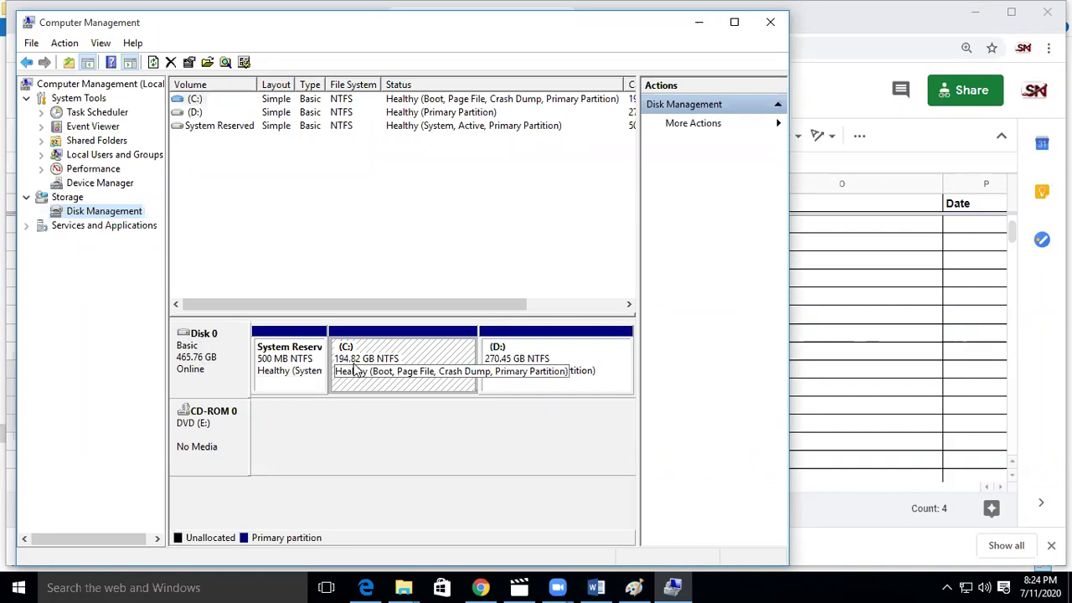
# Shrink the D: volume on Disk 0 by 10000 MB
pyautogui.rightClick(512, 364)
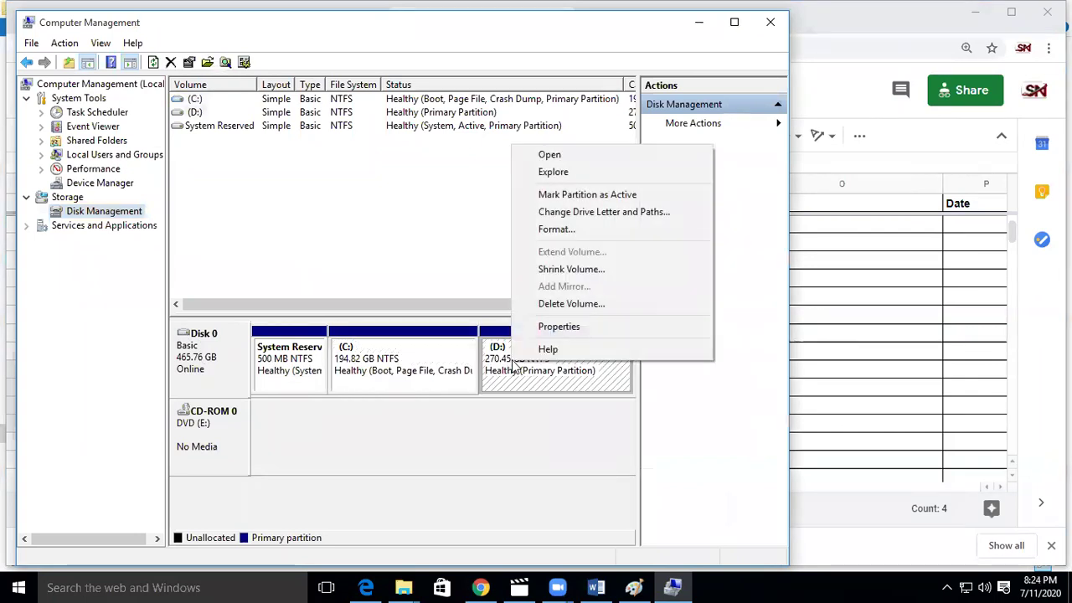
pyautogui.click(568, 276)
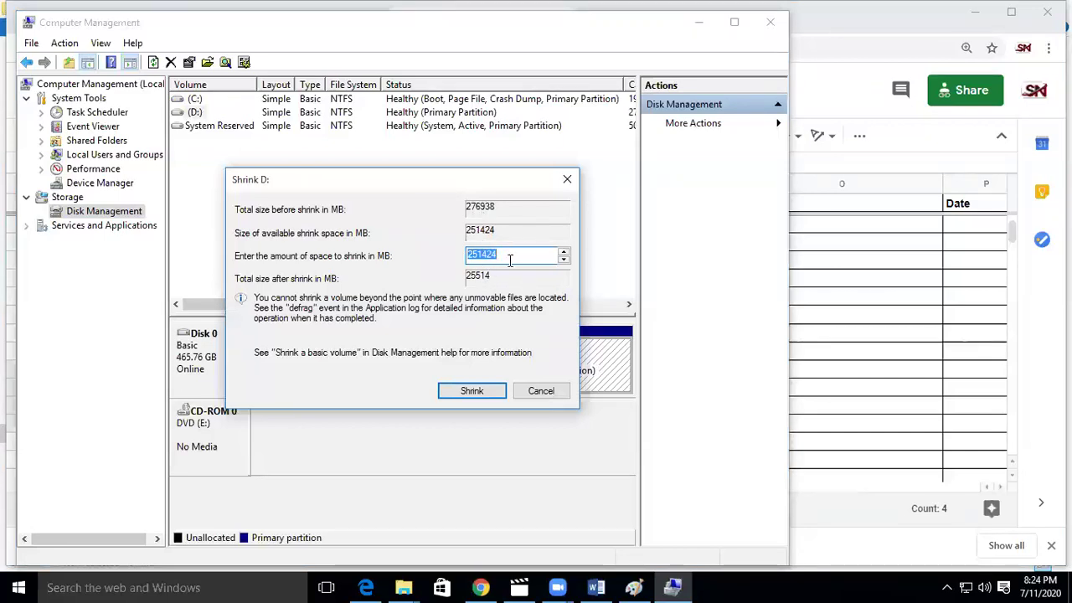
pyautogui.write('10000')
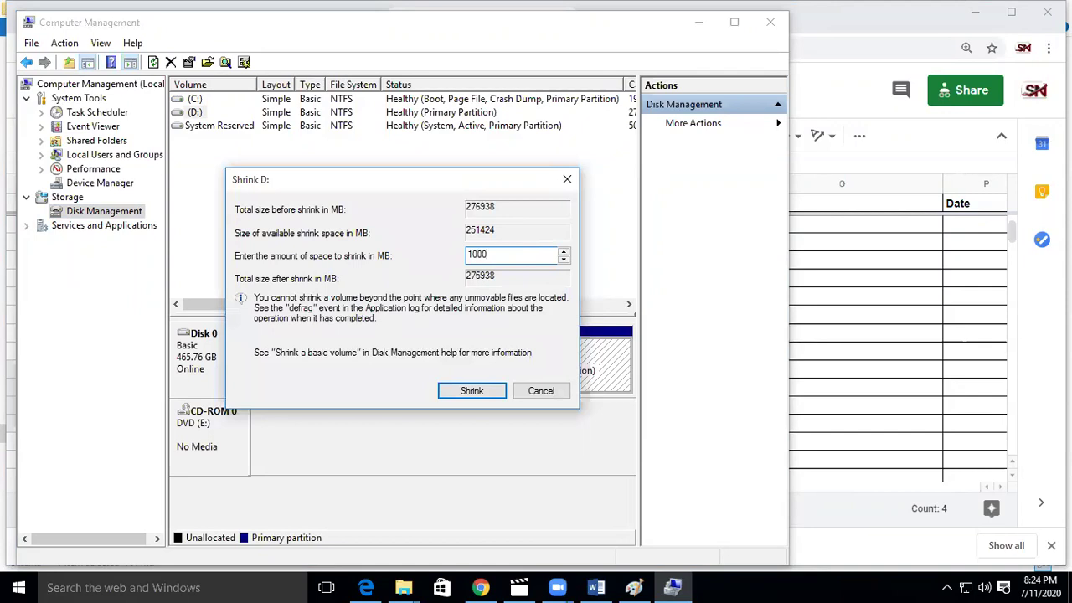
pyautogui.click(474, 390)
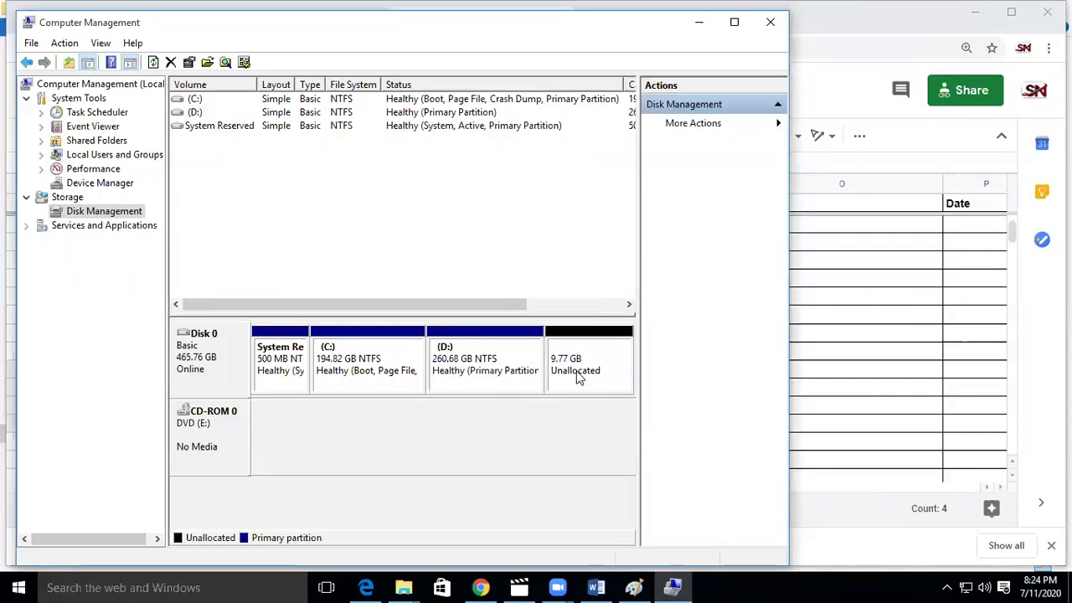
pyautogui.click(526, 376)
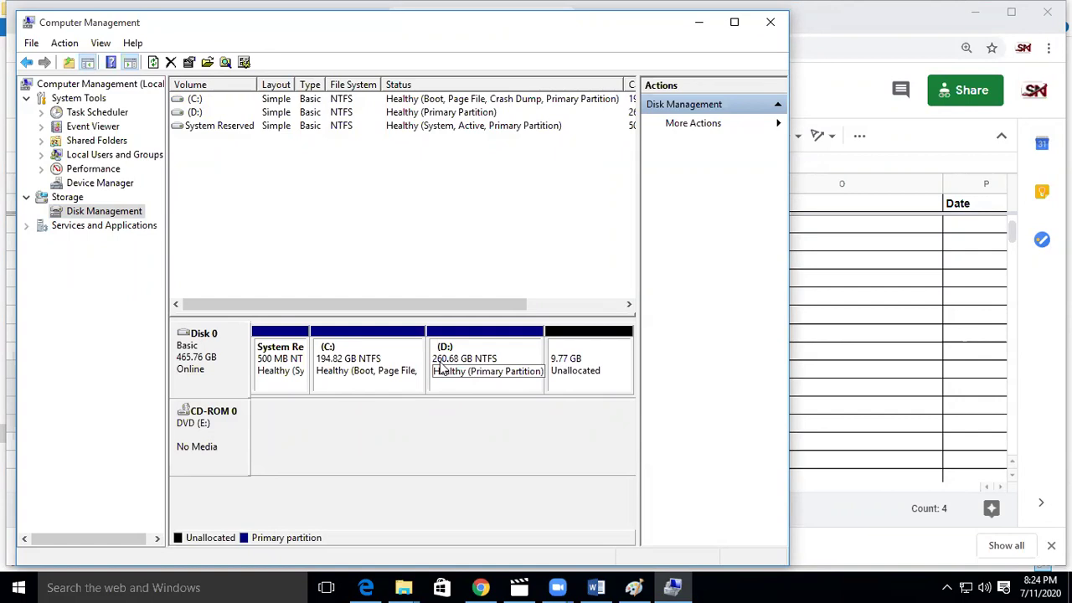
# Begin a new simple volume on the unallocated space of Disk 0, using 9999 MB and drive letter S
pyautogui.click(586, 371)
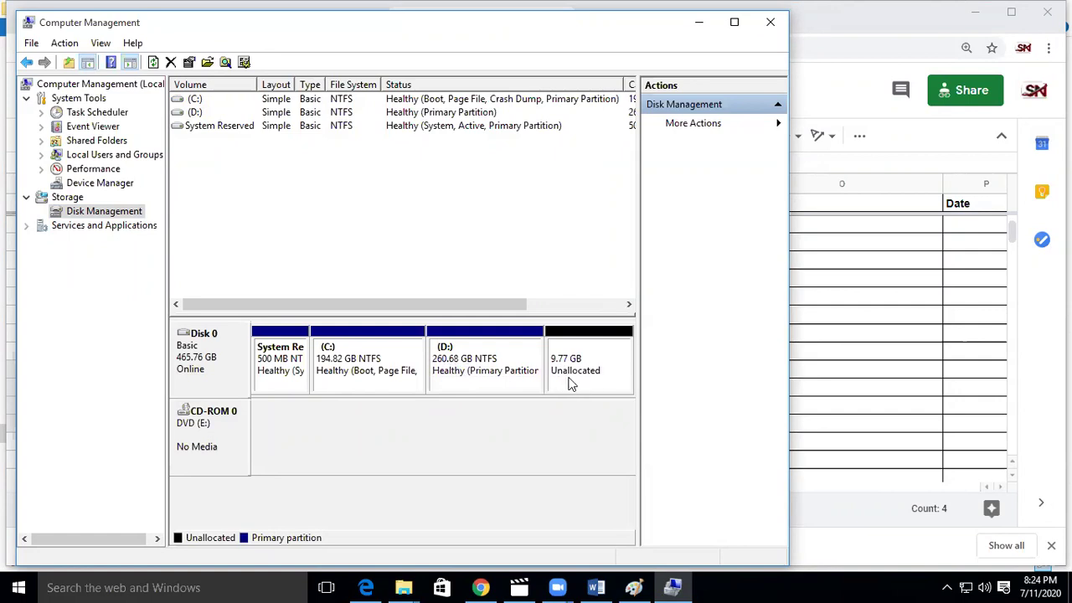
pyautogui.rightClick(569, 381)
pyautogui.click(624, 387)
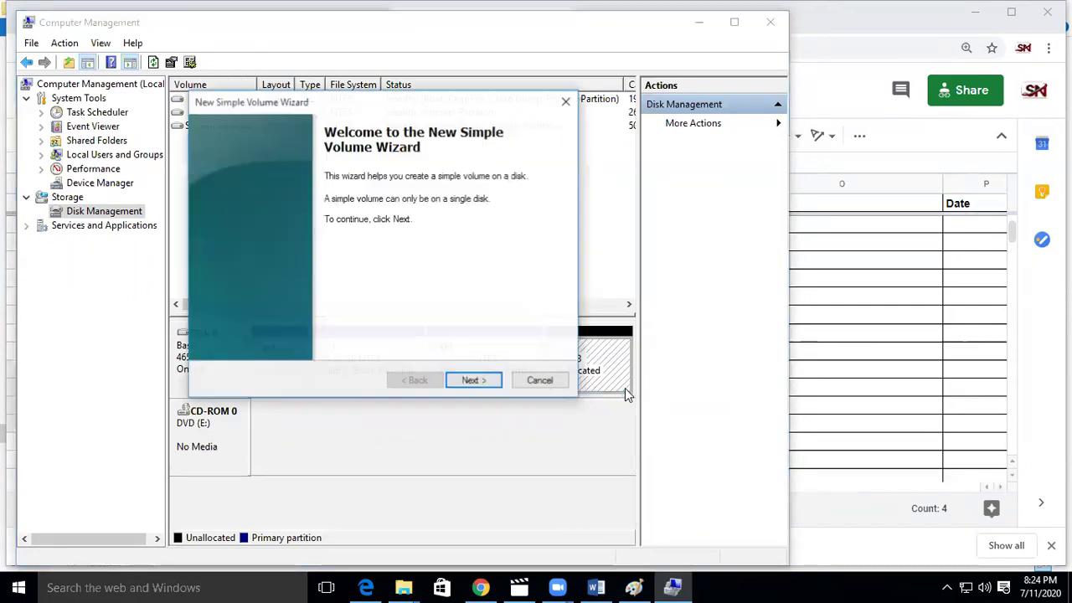
pyautogui.click(474, 381)
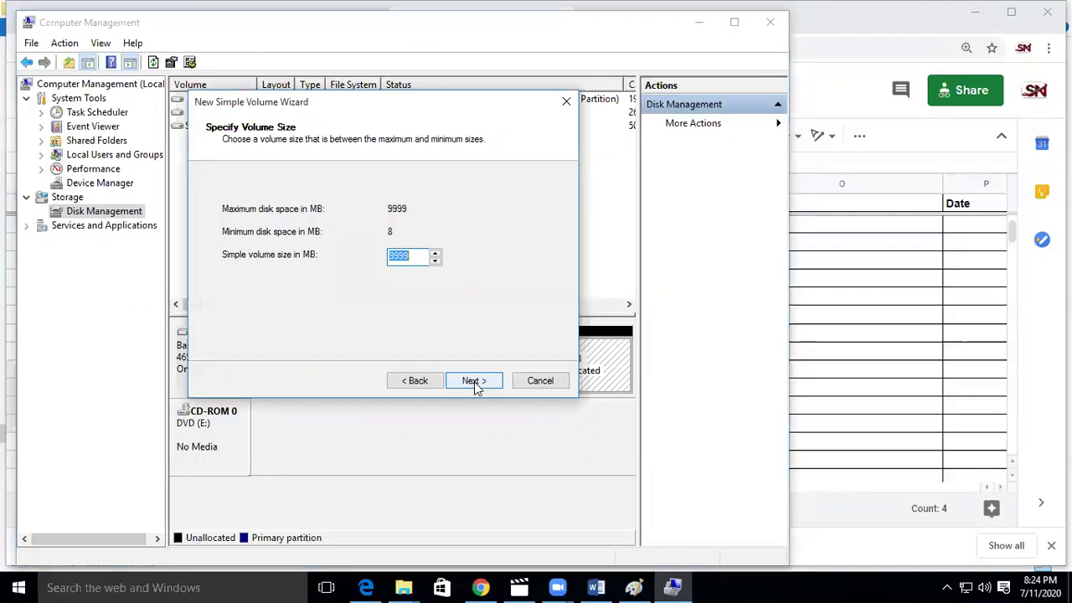
pyautogui.click(473, 381)
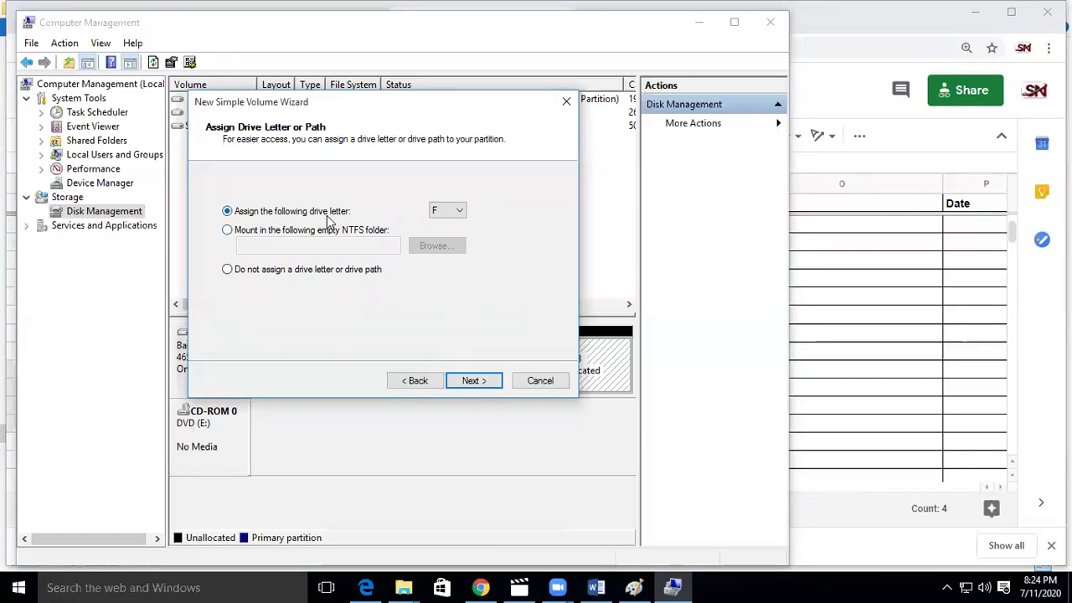
pyautogui.click(451, 215)
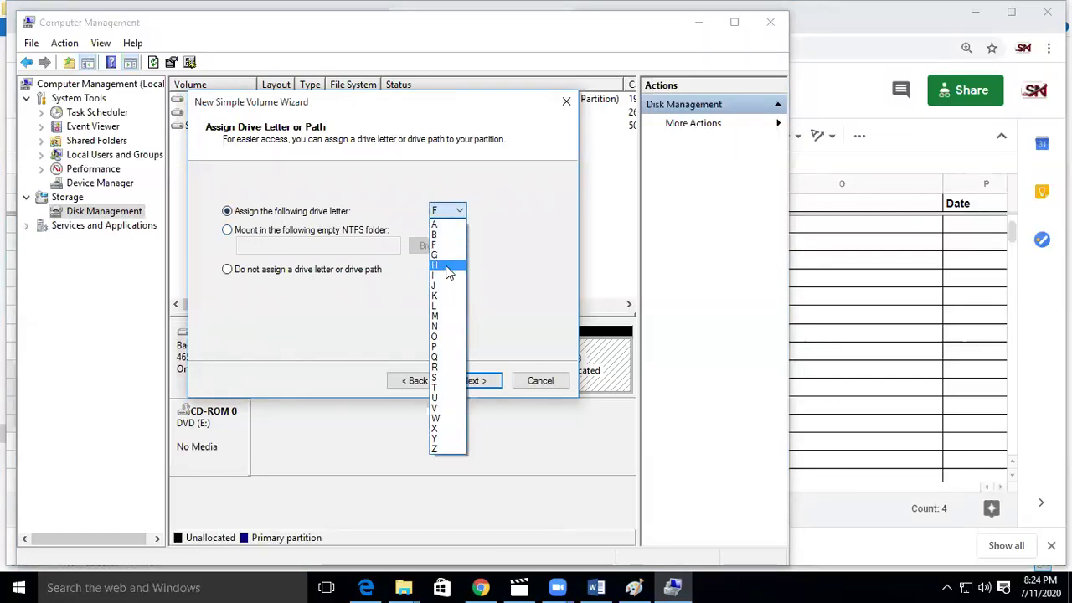
pyautogui.click(457, 378)
pyautogui.click(472, 384)
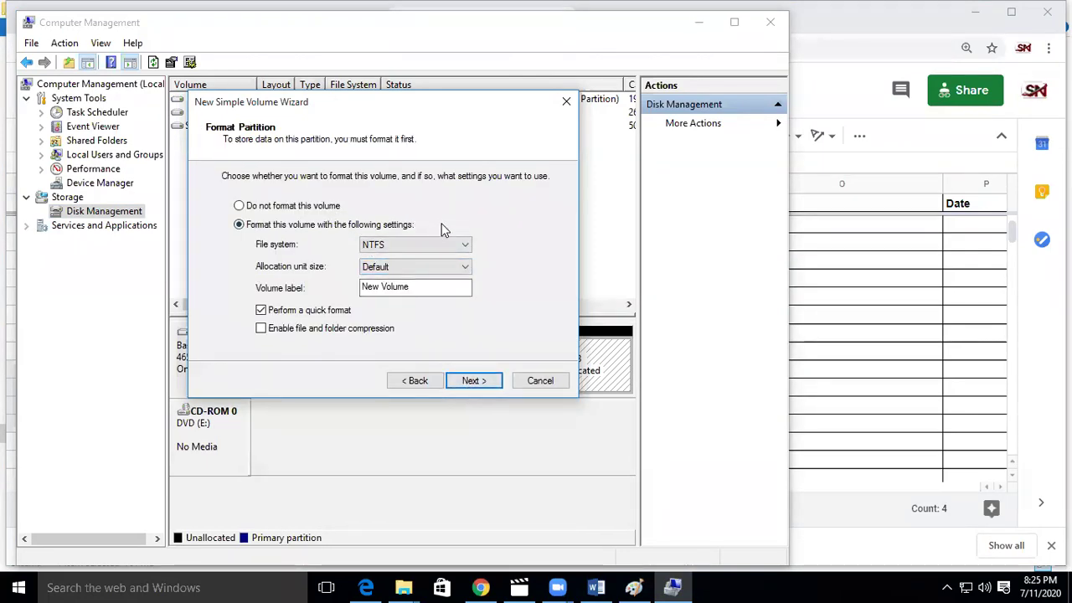
# Quick-format the new volume as NTFS with the default allocation unit size and the label New Volume, and finish creating it
pyautogui.click(391, 248)
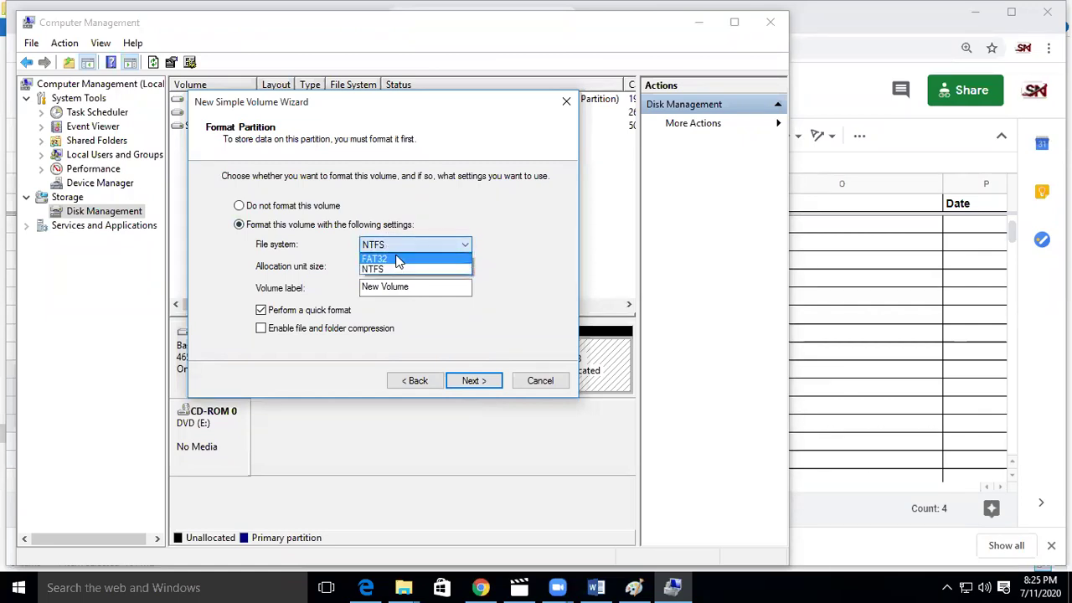
pyautogui.click(398, 268)
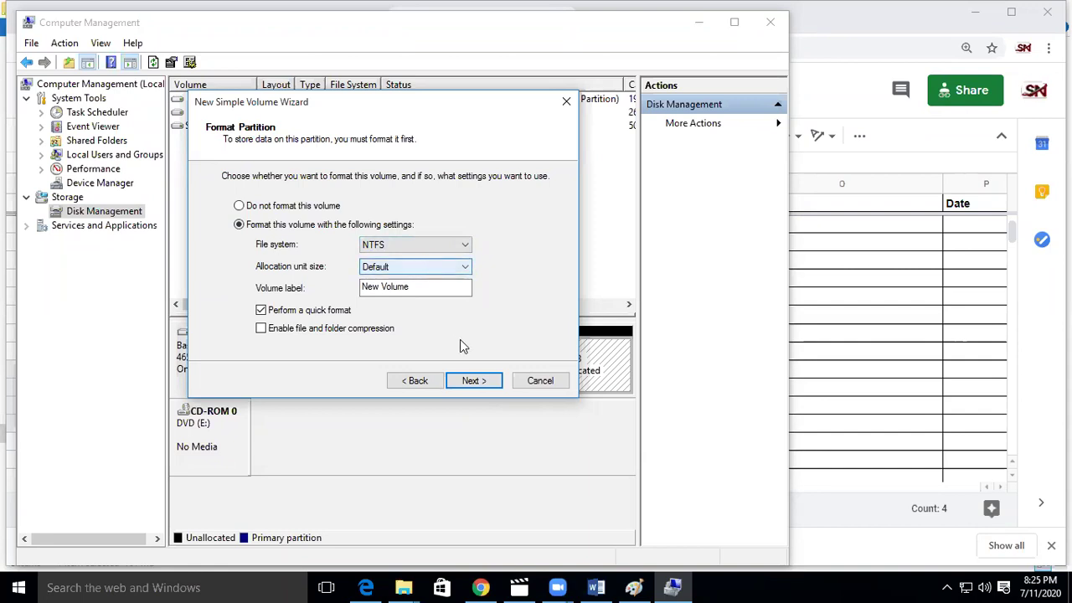
pyautogui.click(621, 58)
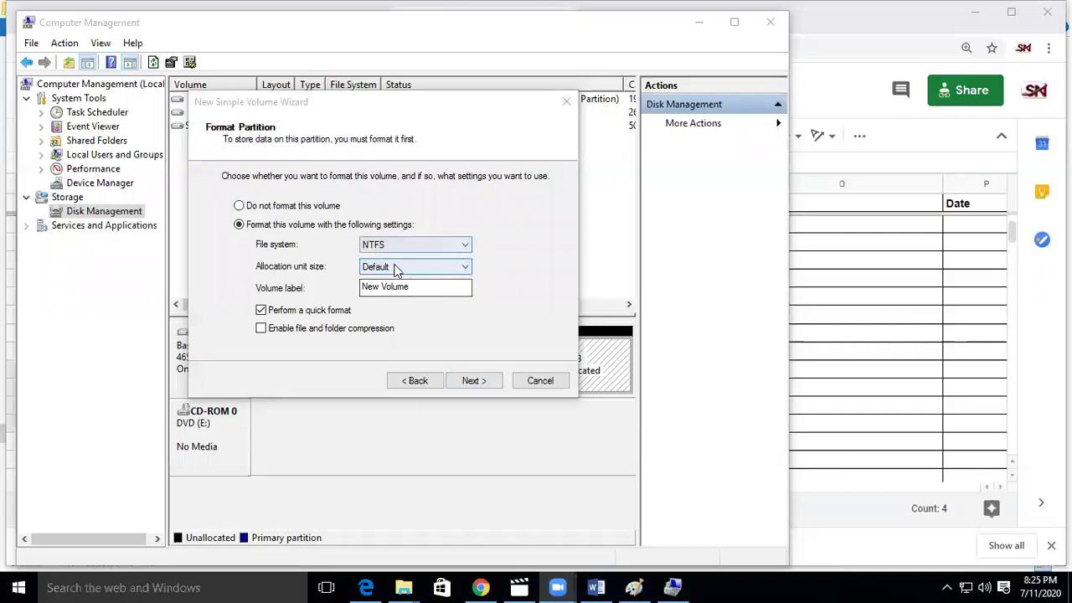
pyautogui.click(475, 381)
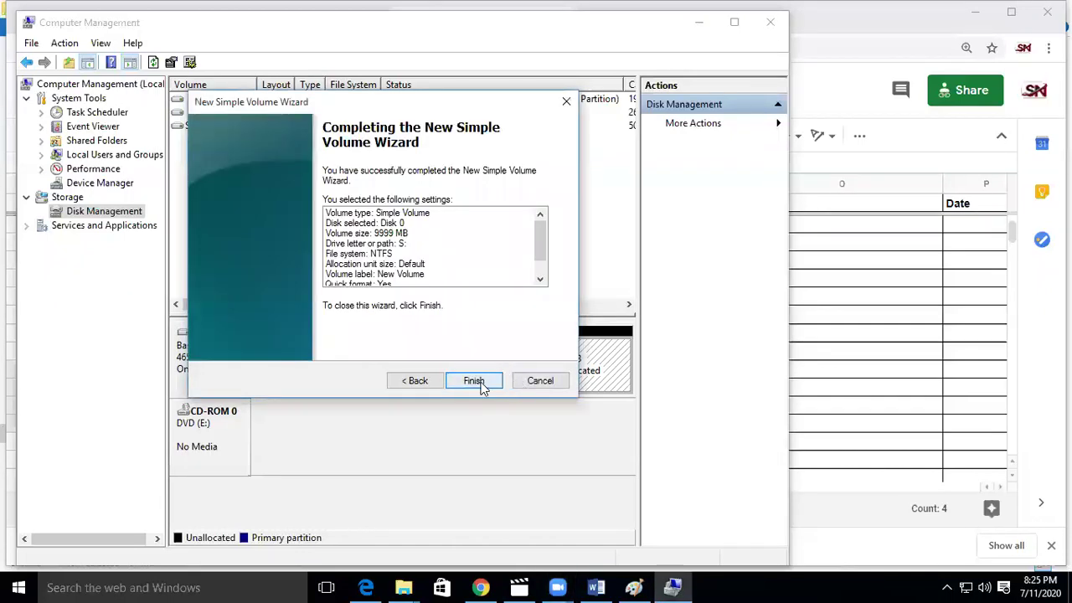
pyautogui.click(479, 382)
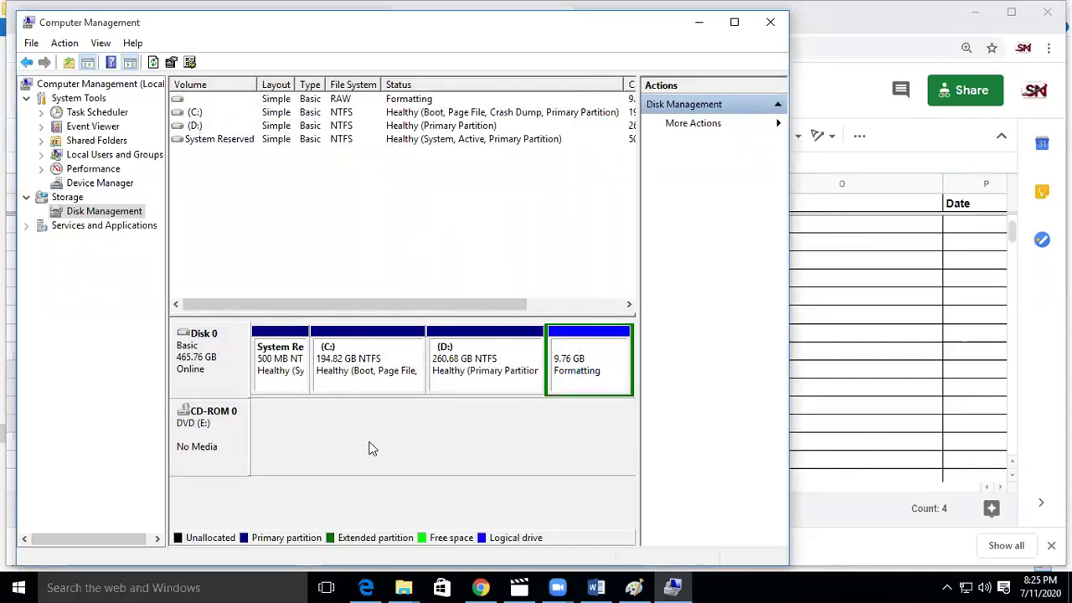
# Switch to File Explorer and check This PC for the new S: volume
pyautogui.click(403, 587)
pyautogui.click(358, 533)
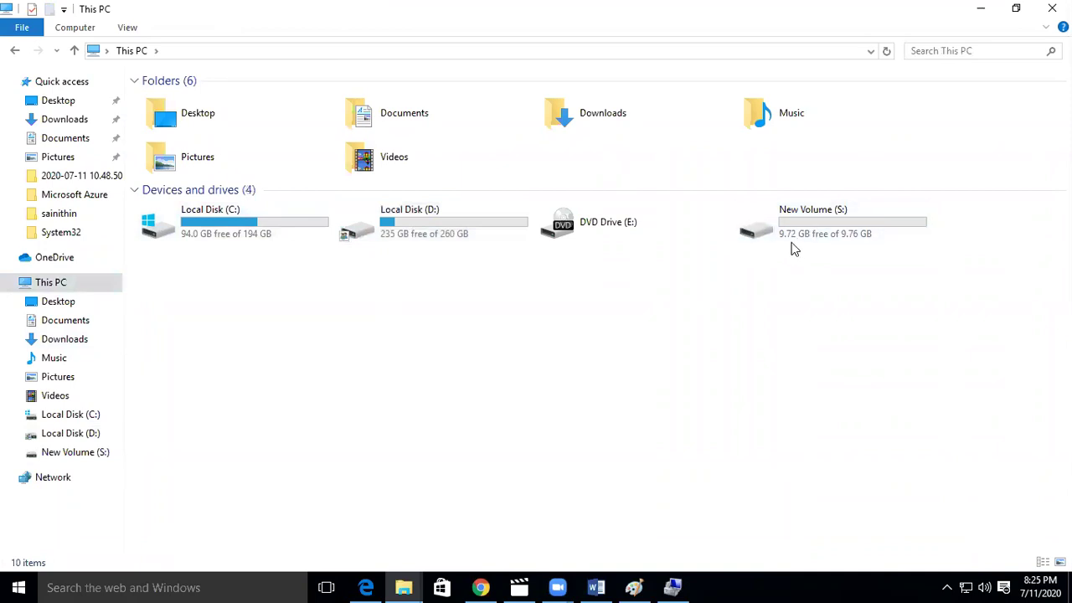
# Switch to Paint and brush check marks beside the "Creat Drives" and "Shink" entries
pyautogui.click(634, 586)
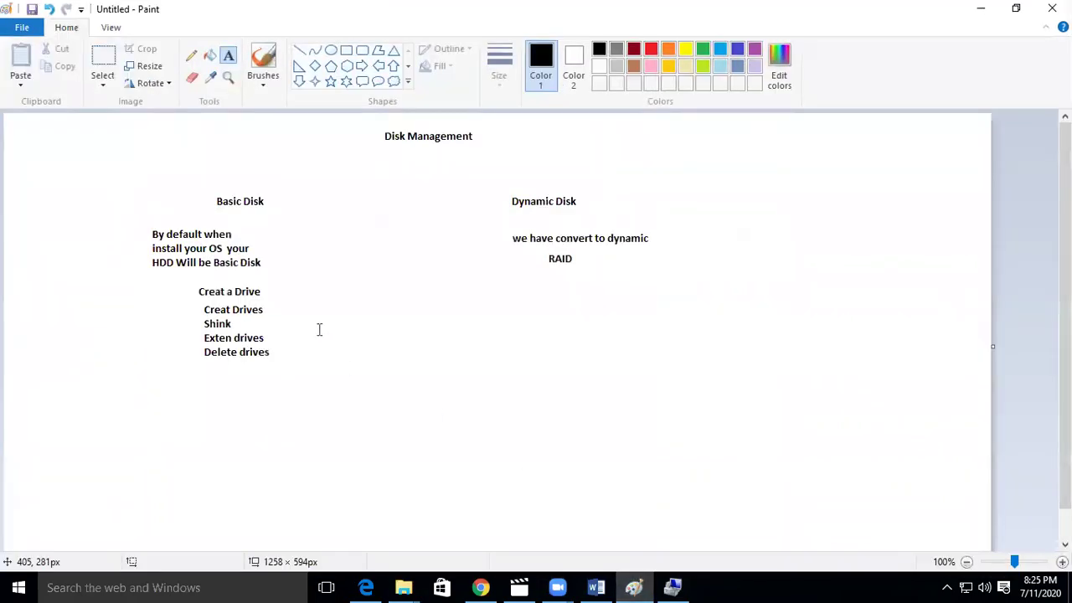
pyautogui.click(263, 64)
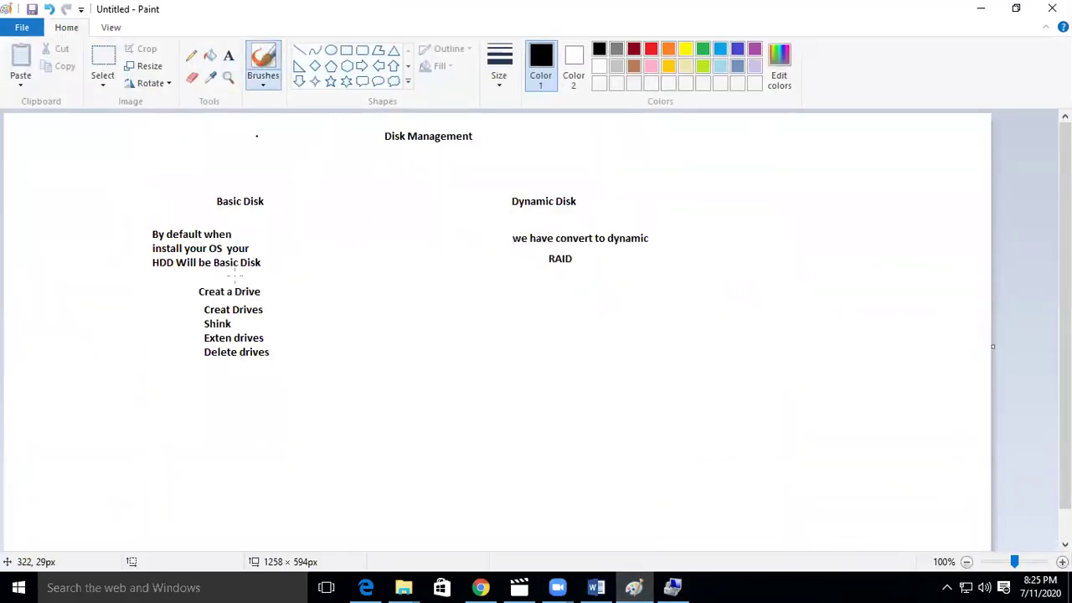
pyautogui.moveTo(185, 308); pyautogui.dragTo(218, 307)
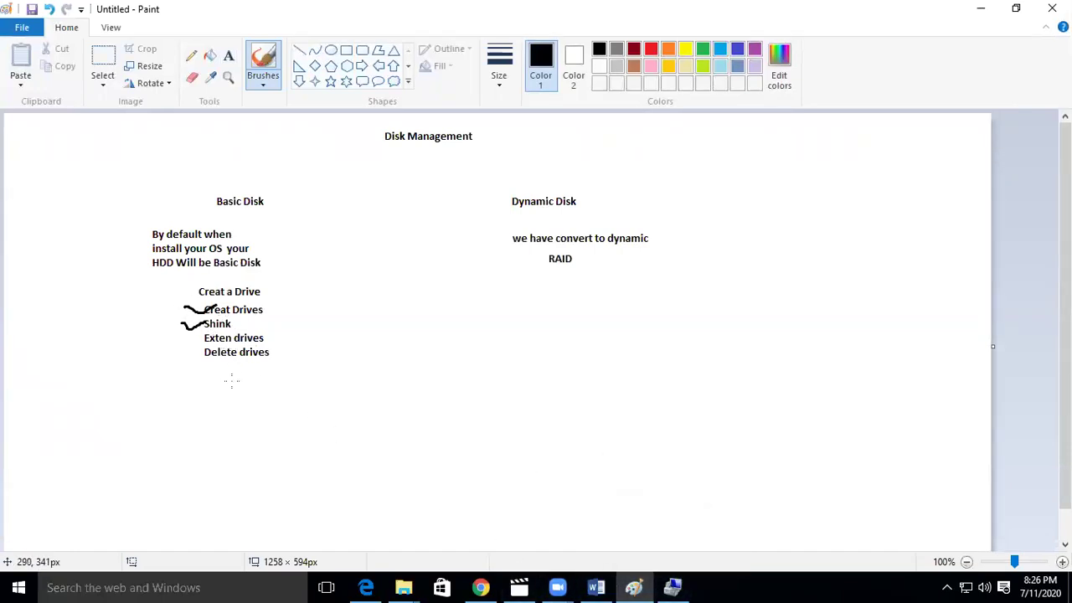
# Switch to Computer Management and delete the New Volume (S:) from Disk 0
pyautogui.click(672, 587)
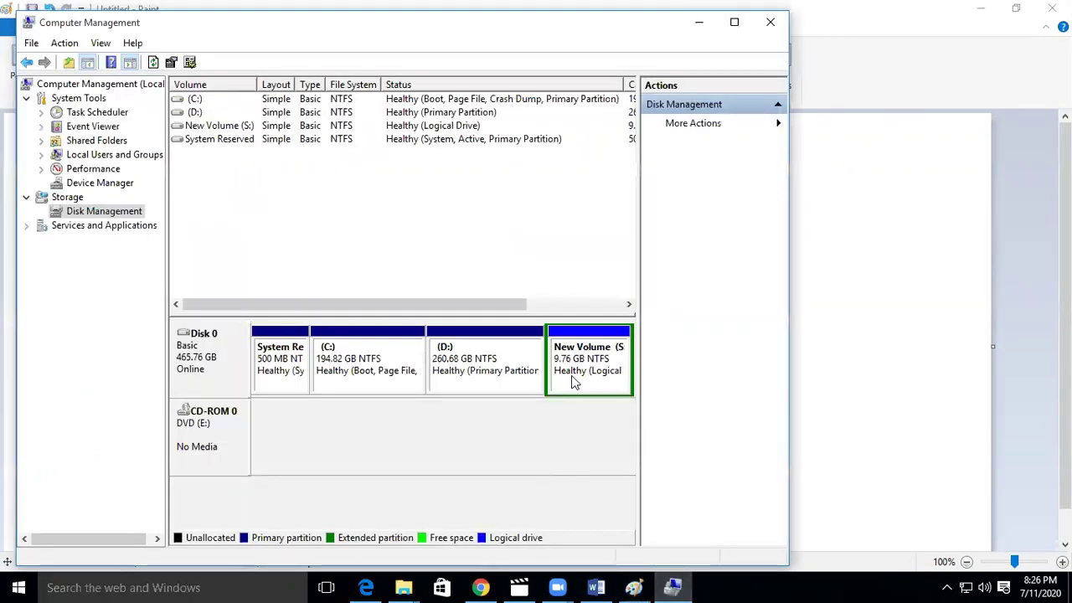
pyautogui.rightClick(578, 373)
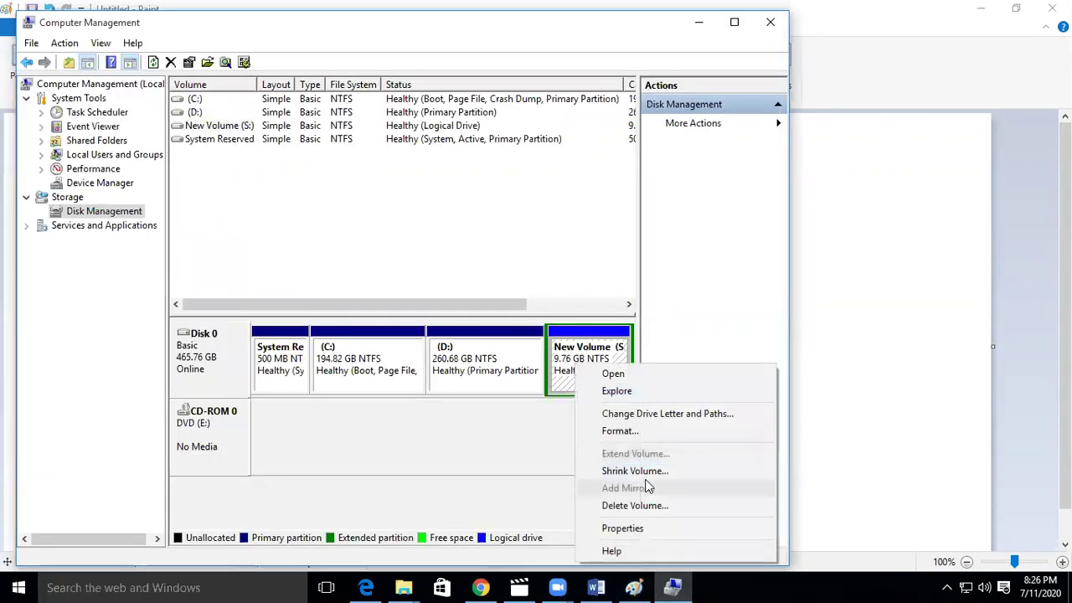
pyautogui.click(643, 508)
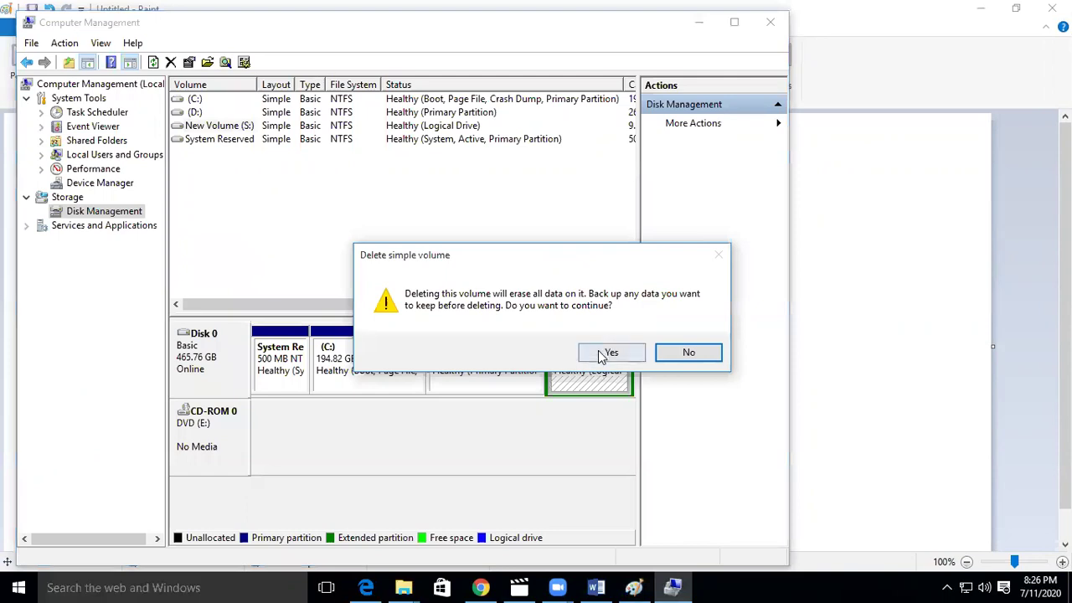
pyautogui.click(601, 355)
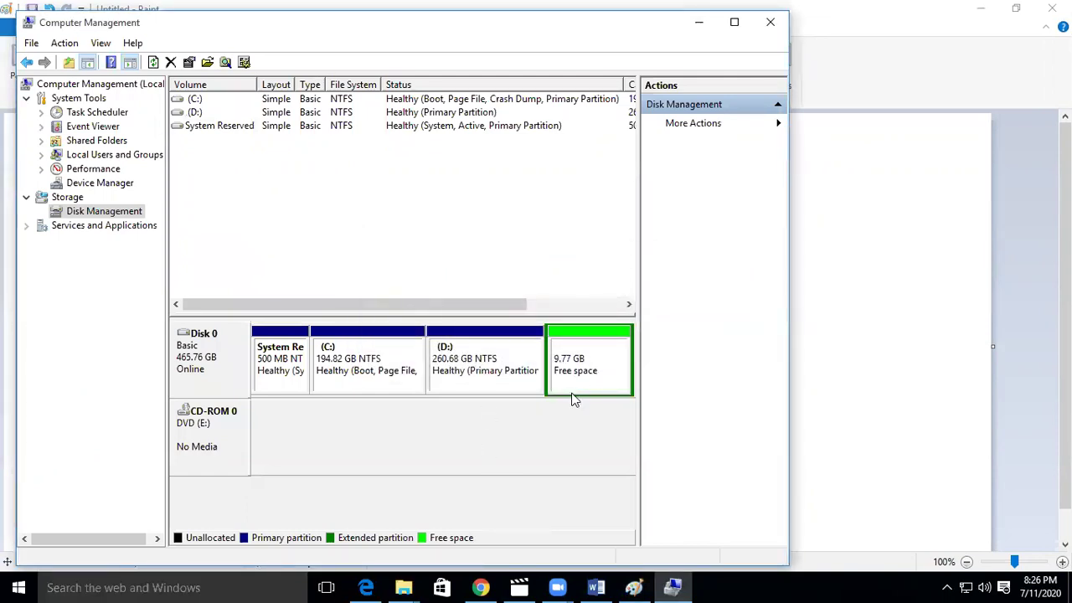
# Delete the empty extended partition at the end of Disk 0
pyautogui.rightClick(590, 380)
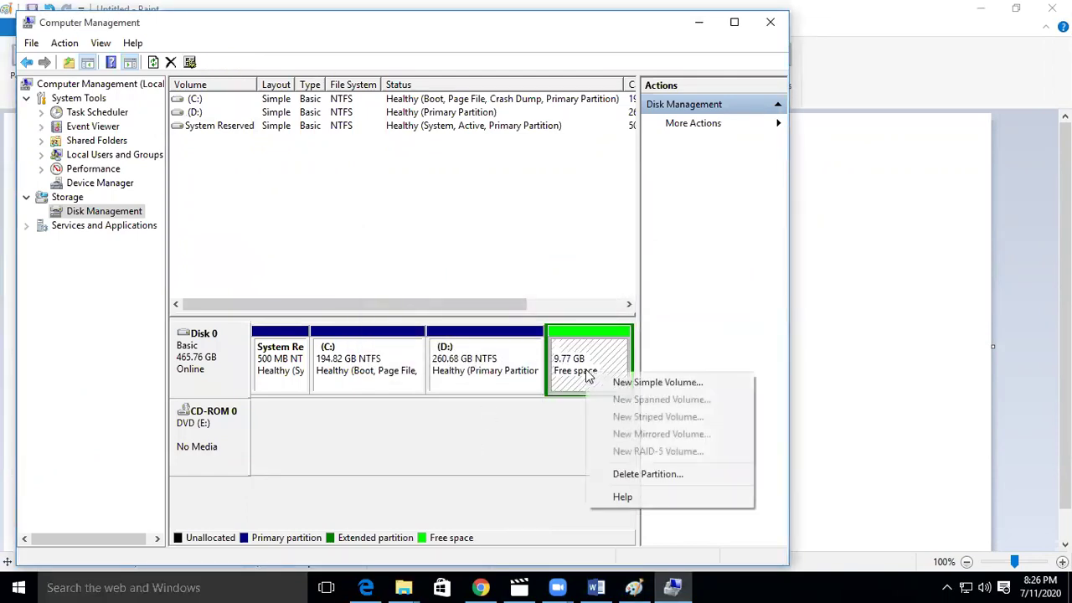
pyautogui.click(651, 473)
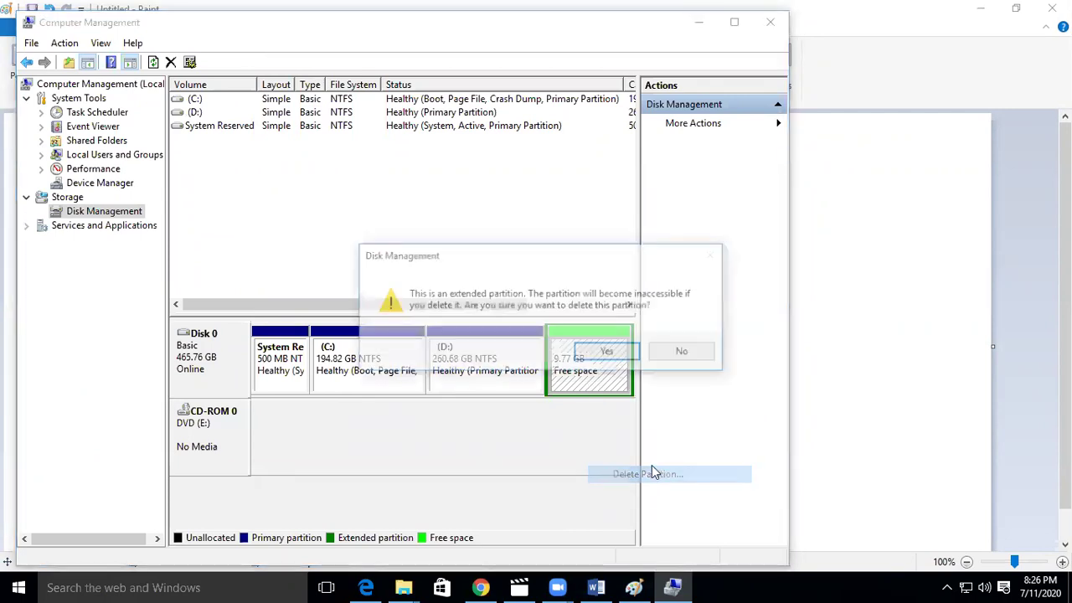
pyautogui.click(603, 353)
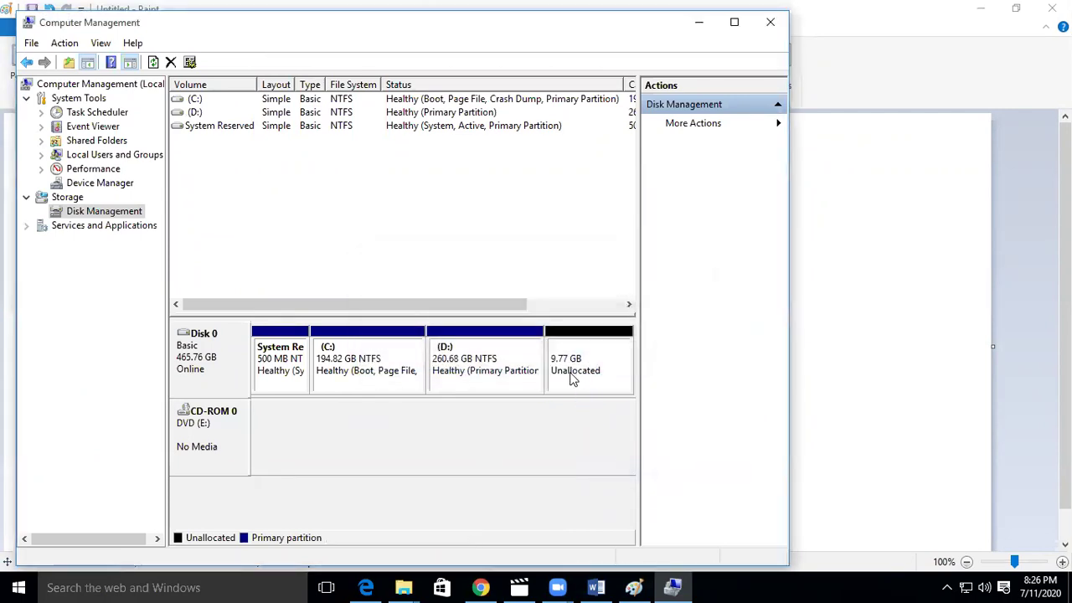
# Extend the D: volume with the 9999 MB of unallocated space on Disk 0
pyautogui.rightClick(473, 368)
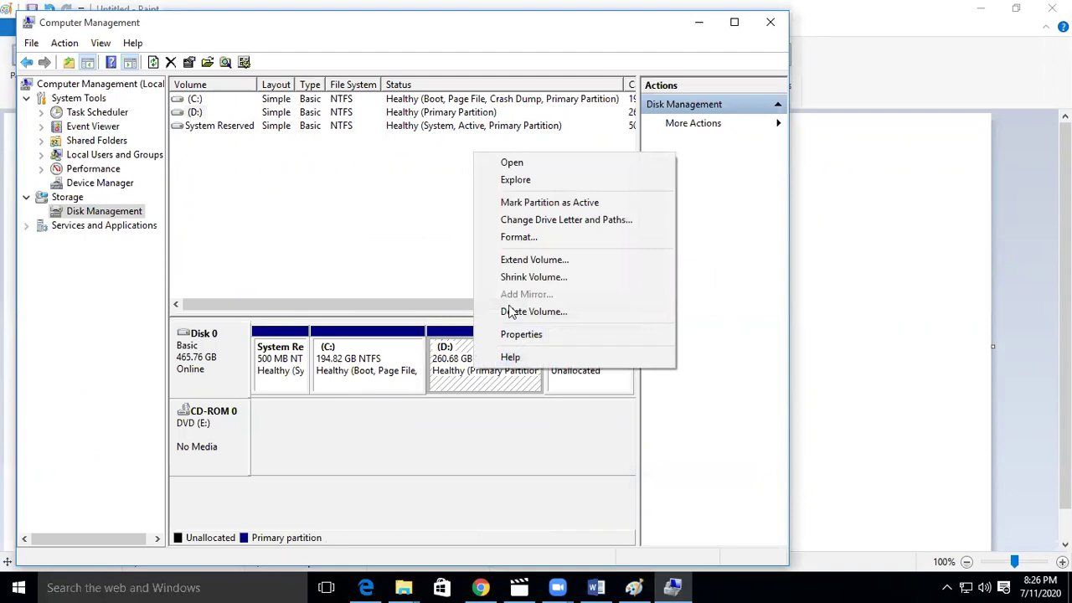
pyautogui.click(521, 262)
pyautogui.click(476, 394)
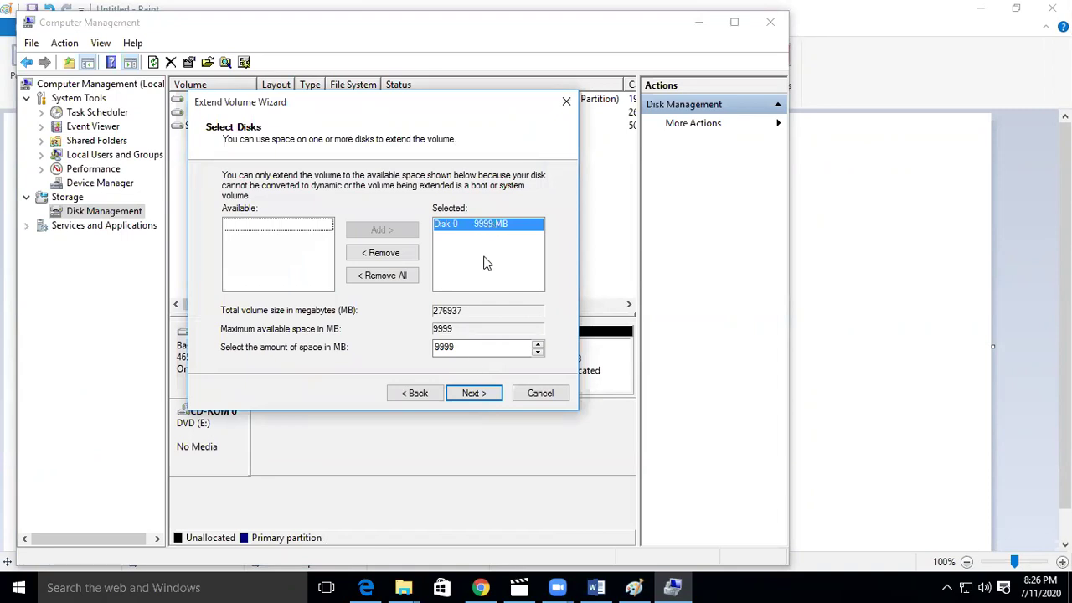
pyautogui.click(474, 393)
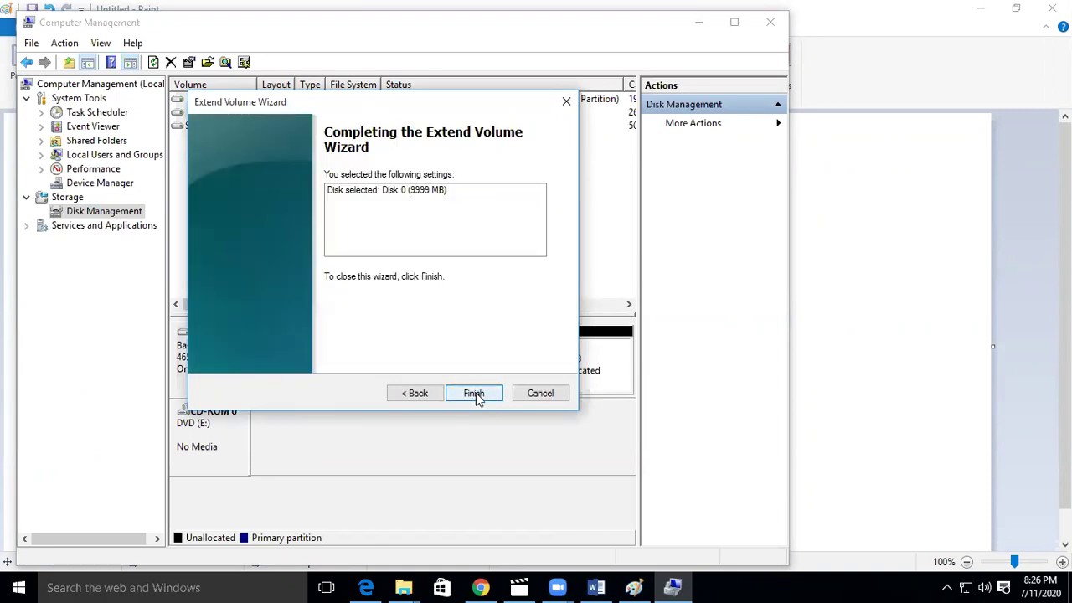
pyautogui.click(474, 393)
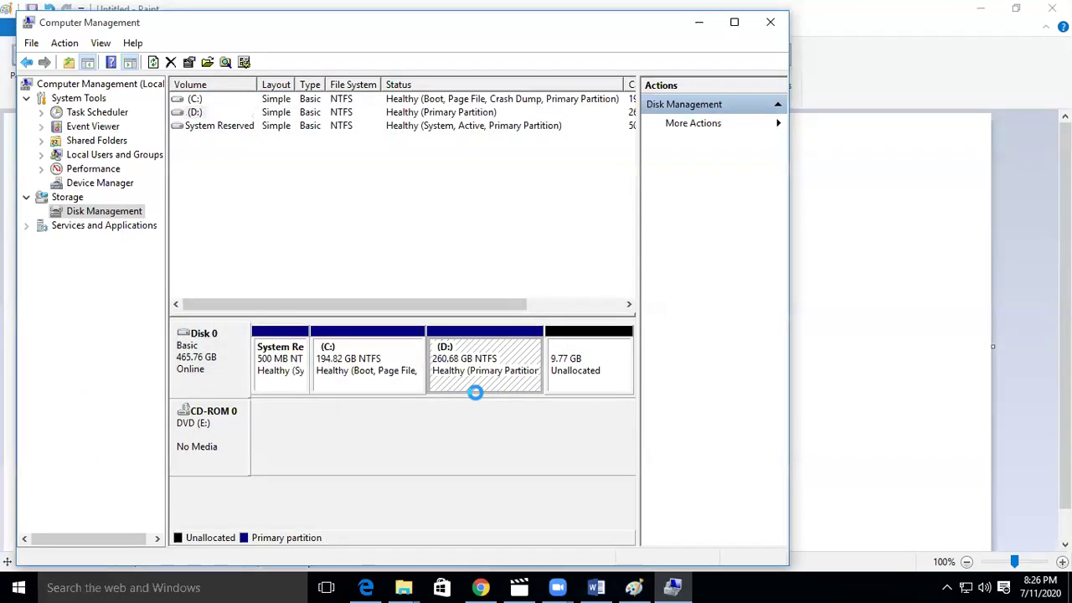
# Switch to File Explorer and view the contents of Local Disk (D:)
pyautogui.rightClick(522, 369)
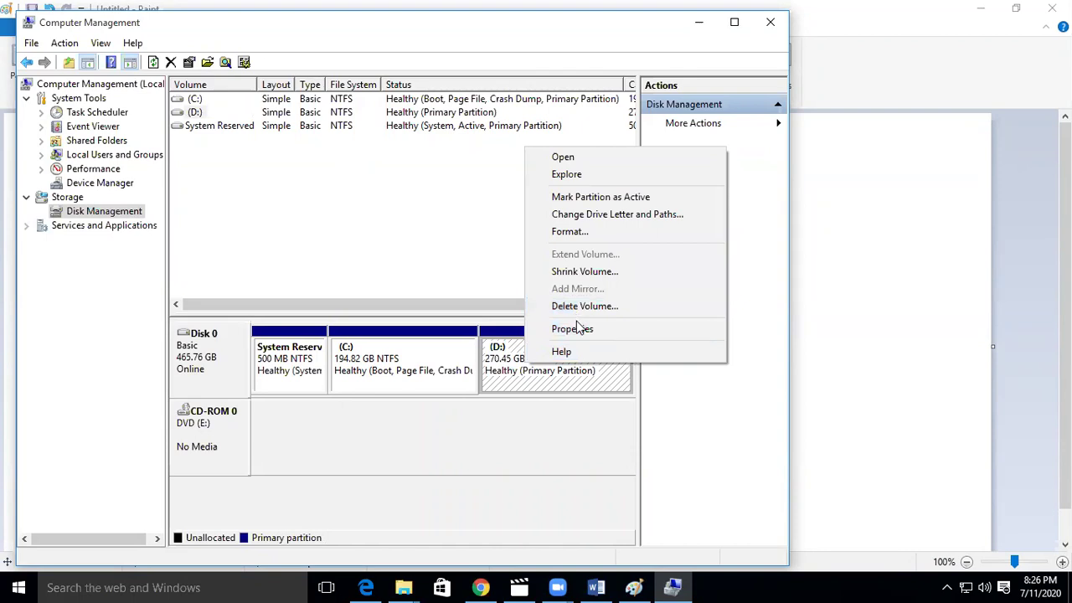
pyautogui.click(406, 586)
pyautogui.click(447, 543)
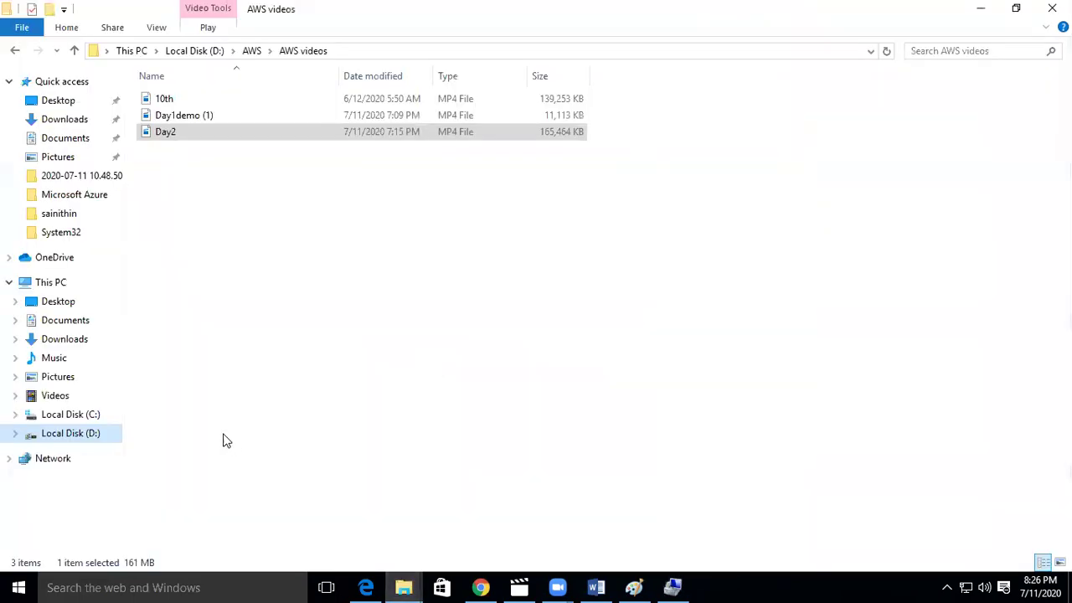
pyautogui.click(79, 437)
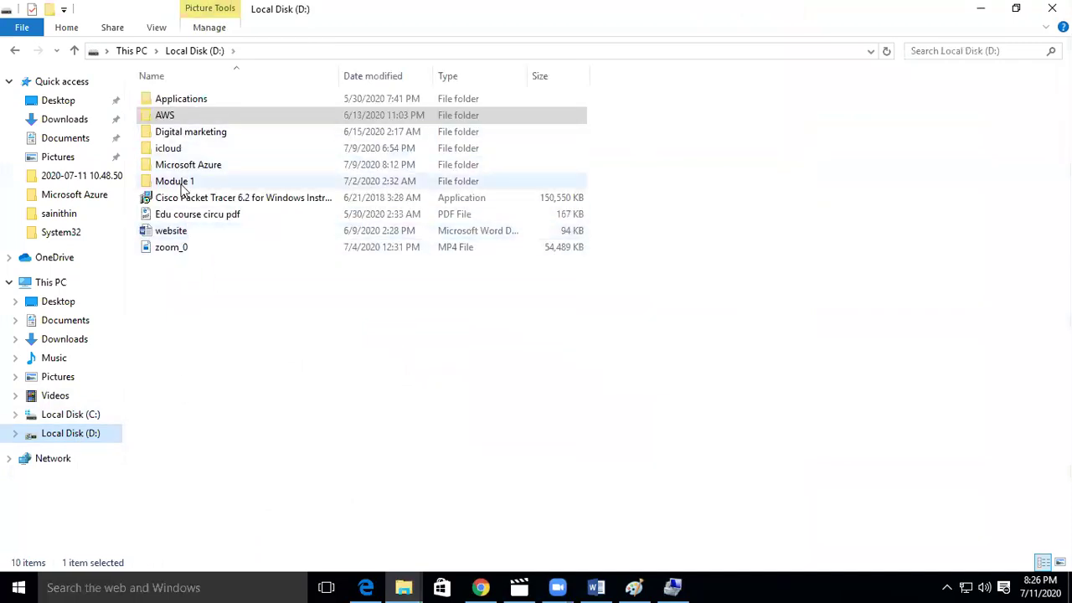
# Switch back to Computer Management and examine which volume operations are available for the D: and C: volumes
pyautogui.click(673, 586)
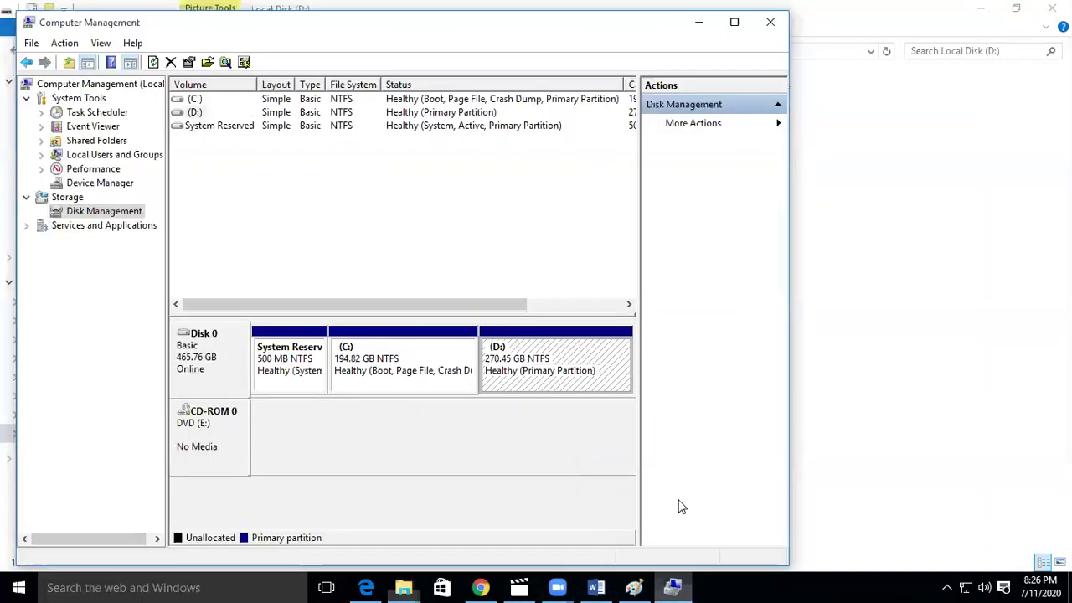
pyautogui.rightClick(554, 376)
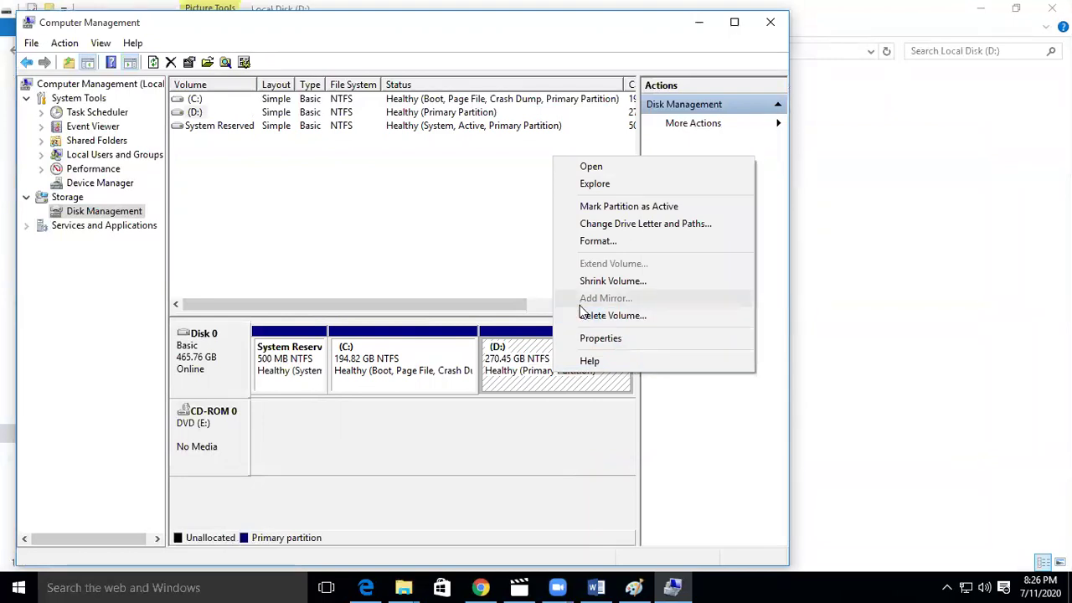
pyautogui.click(358, 375)
pyautogui.rightClick(358, 374)
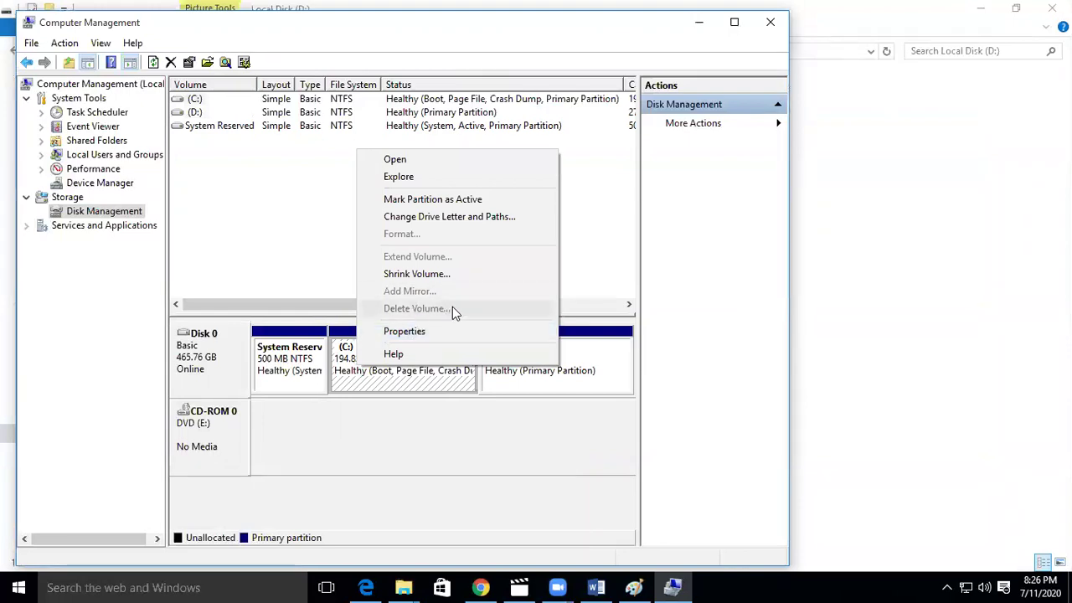
pyautogui.click(360, 440)
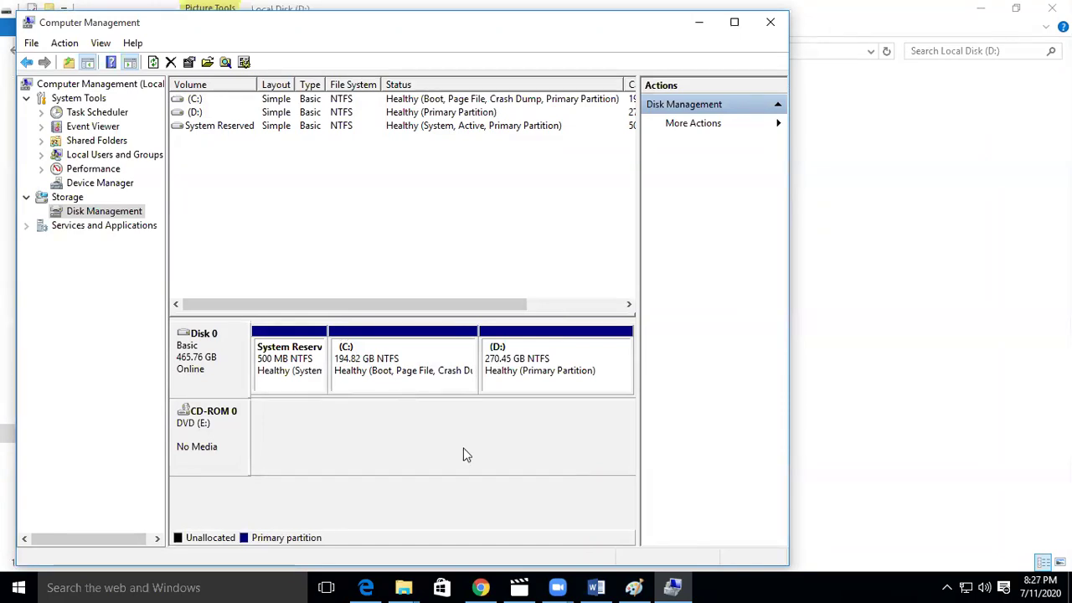
# Switch to Paint and brush check marks beside "Basic Disk", "Exten drives" and "Delete drives"
pyautogui.click(633, 587)
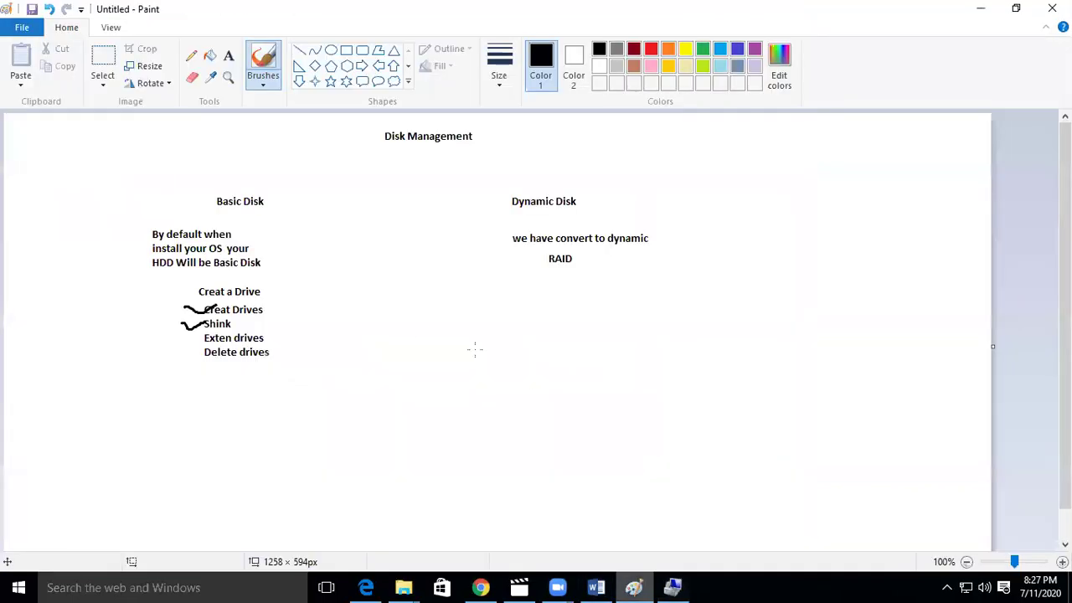
pyautogui.moveTo(179, 191)
pyautogui.mouseDown()
pyautogui.moveTo(196, 202)
pyautogui.moveTo(210, 189)
pyautogui.mouseUp()
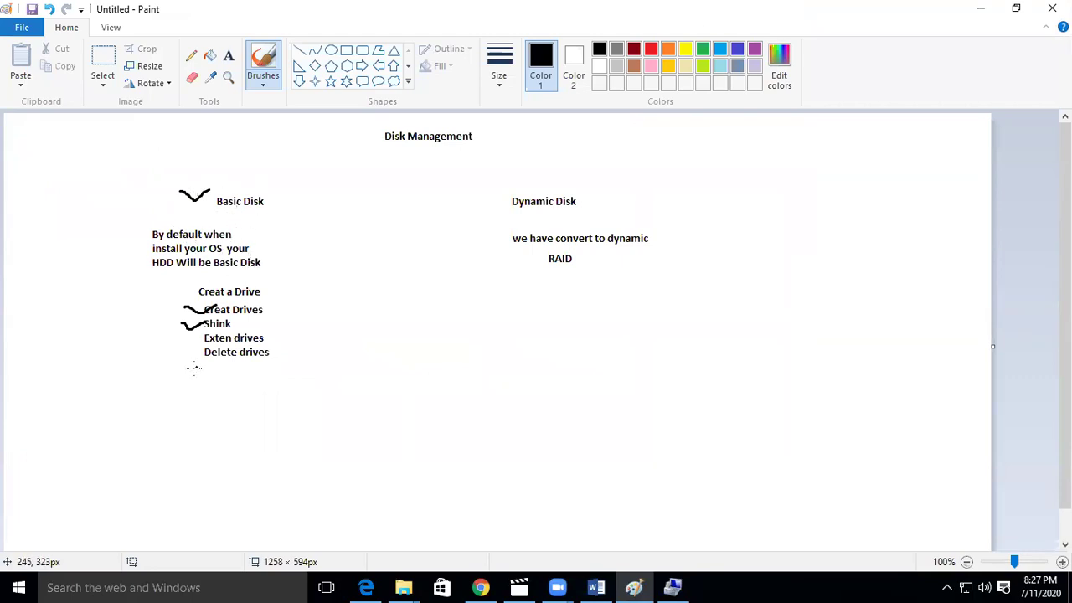
pyautogui.moveTo(193, 345)
pyautogui.mouseDown()
pyautogui.moveTo(203, 333)
pyautogui.moveTo(202, 348)
pyautogui.mouseUp()
# Switch to Computer Management, examine the disk conversion options for Disk 0, and minimize the window
pyautogui.click(673, 587)
pyautogui.rightClick(224, 355)
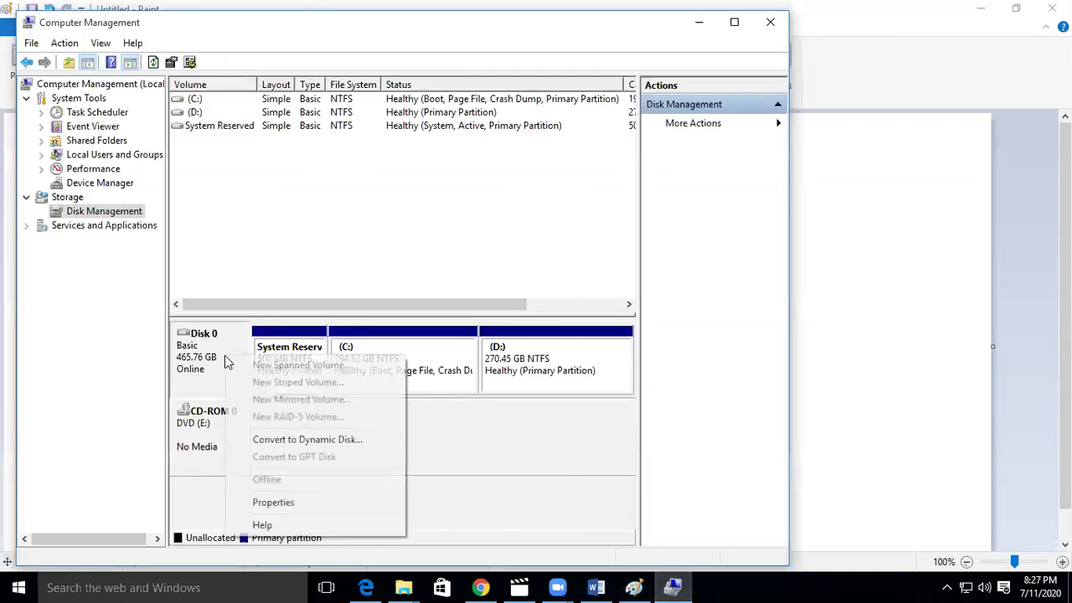
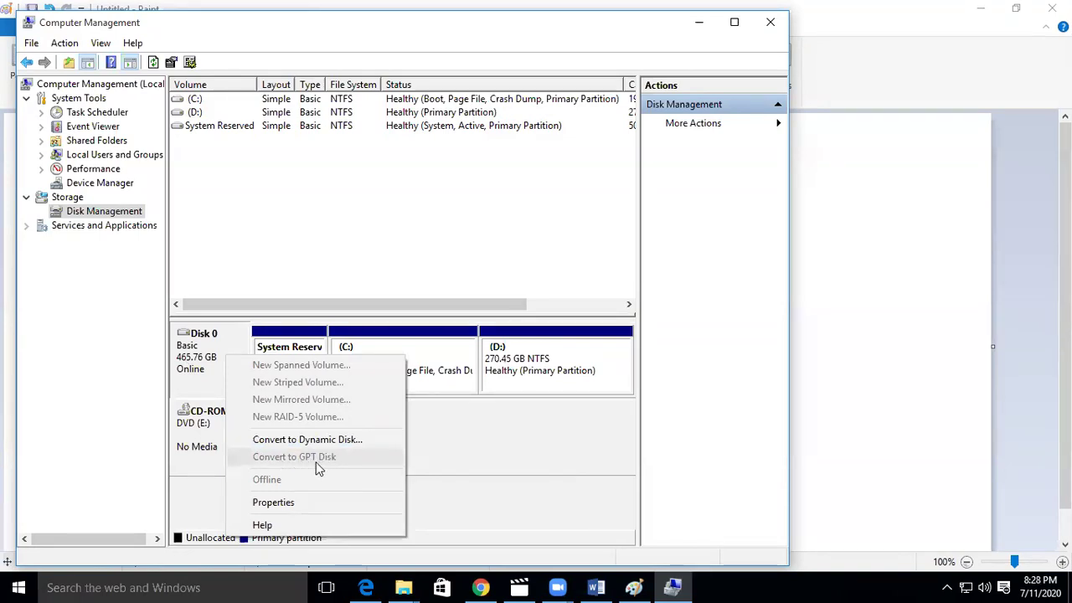
pyautogui.click(493, 42)
pyautogui.click(698, 23)
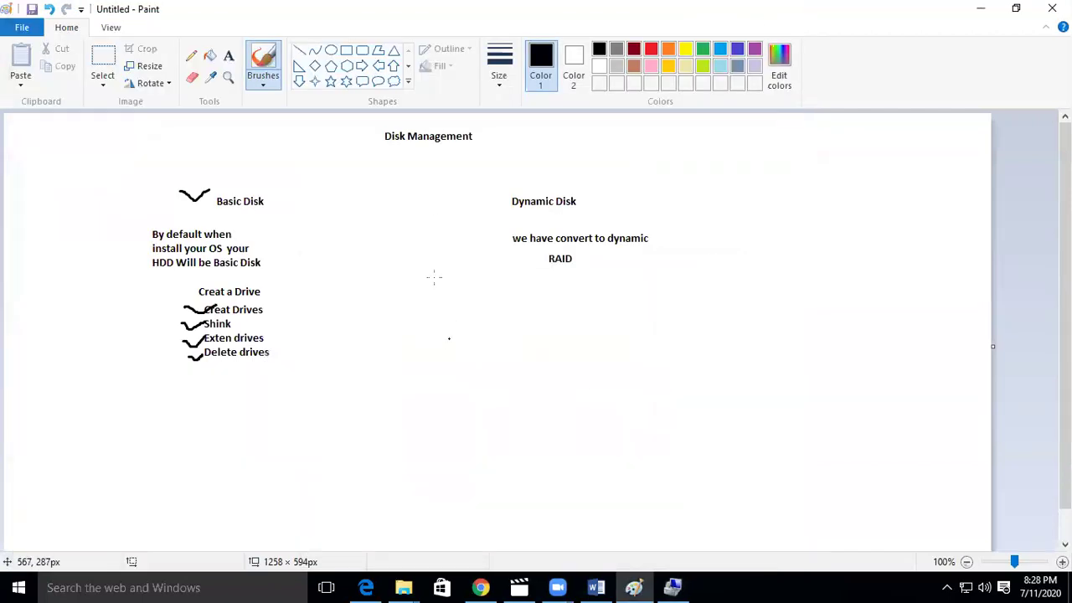
# Draw a tall rectangle below "RAID" with an ellipse about 97 × 83 px inside it and a small one about 15 × 12 px at the centre
pyautogui.click(346, 50)
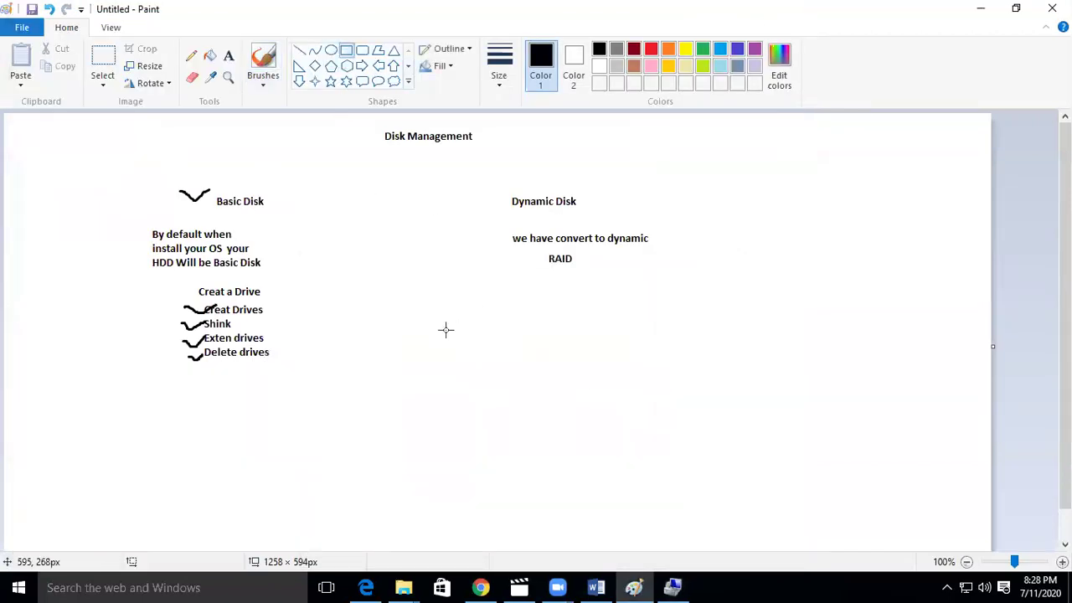
pyautogui.moveTo(419, 309); pyautogui.dragTo(500, 469)
pyautogui.click(330, 51)
pyautogui.moveTo(422, 359); pyautogui.dragTo(503, 428)
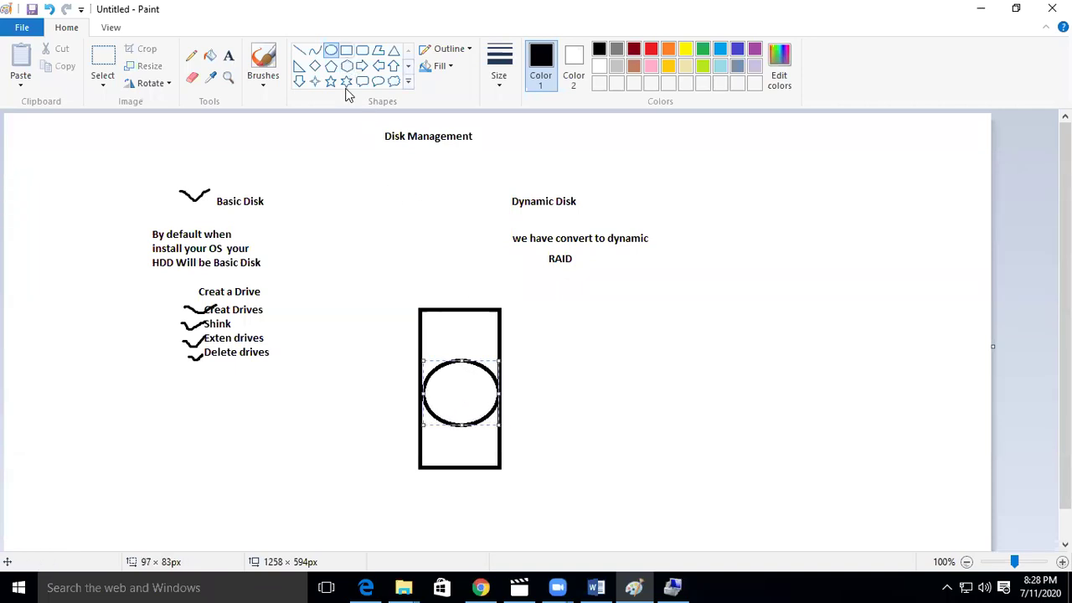
pyautogui.click(546, 391)
pyautogui.moveTo(454, 390); pyautogui.dragTo(466, 399)
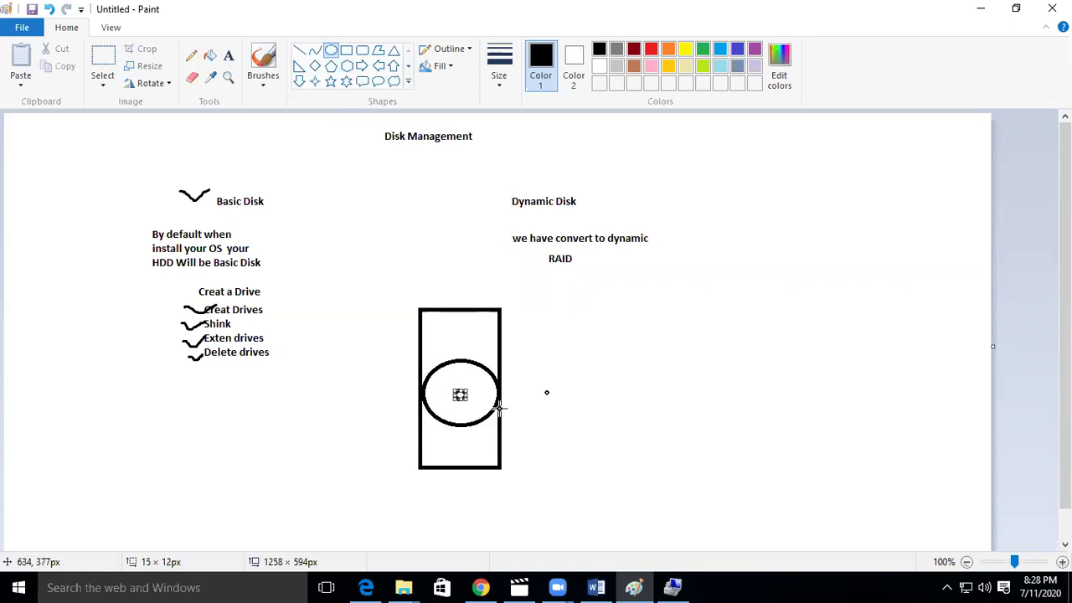
# Switch to Chrome and open google.com in a new tab
pyautogui.click(483, 586)
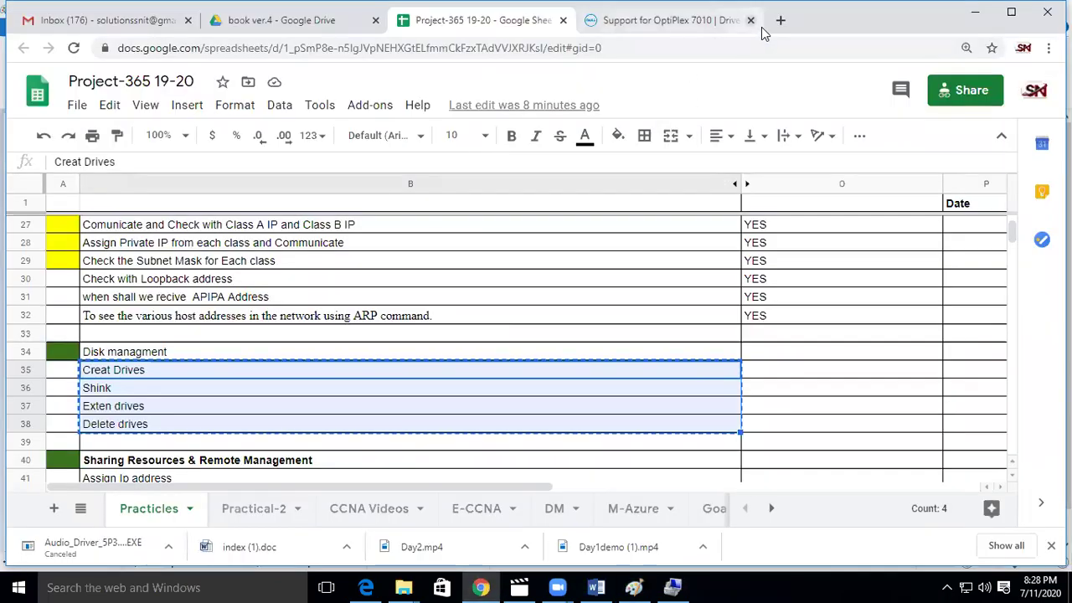
pyautogui.hotkey('ctrl', 't')
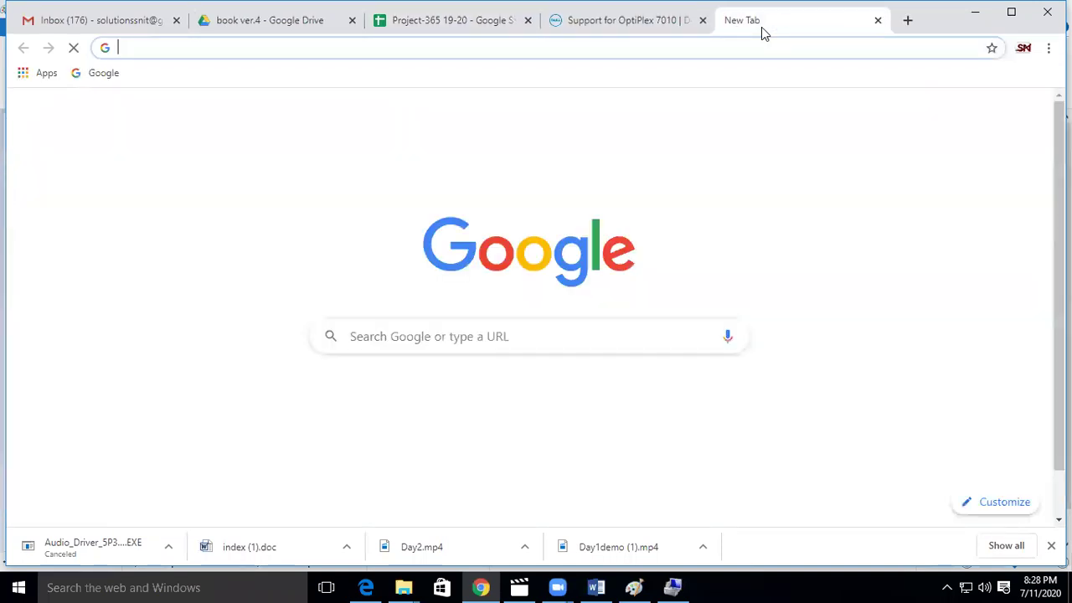
pyautogui.write('google.com')
pyautogui.press('Return')
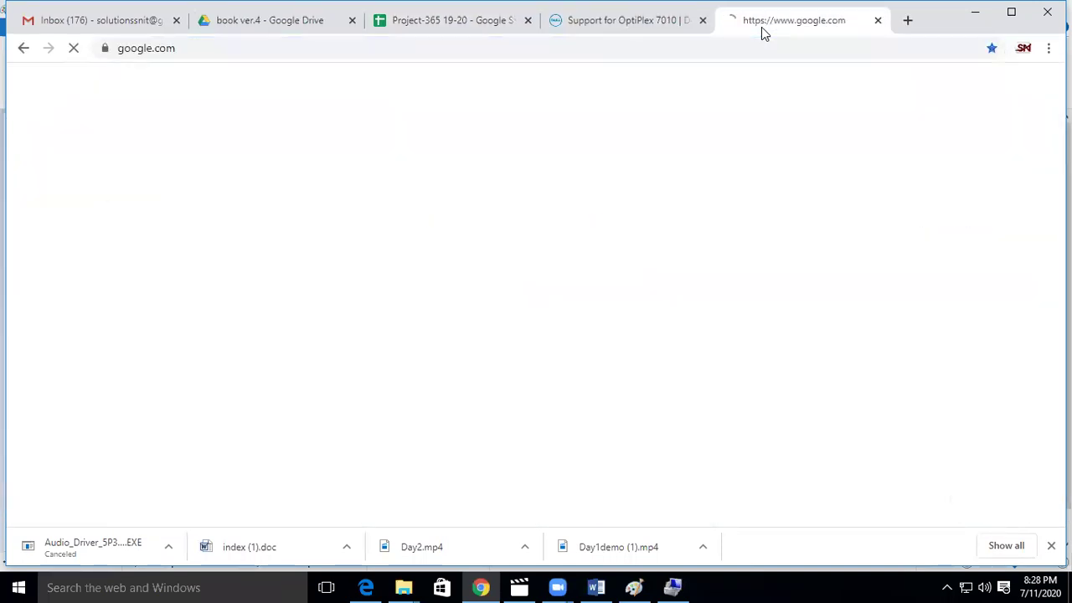
# Search Google for "hdd components" and examine the labelled hard disk image from Data Recovery Tips
pyautogui.write('hdd com')
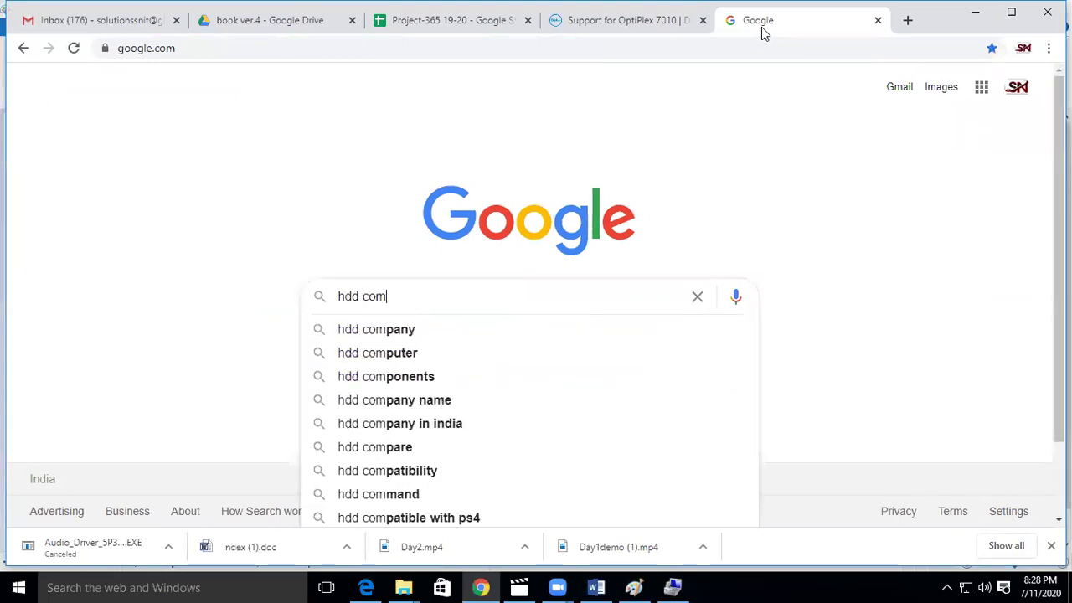
pyautogui.write('pa')
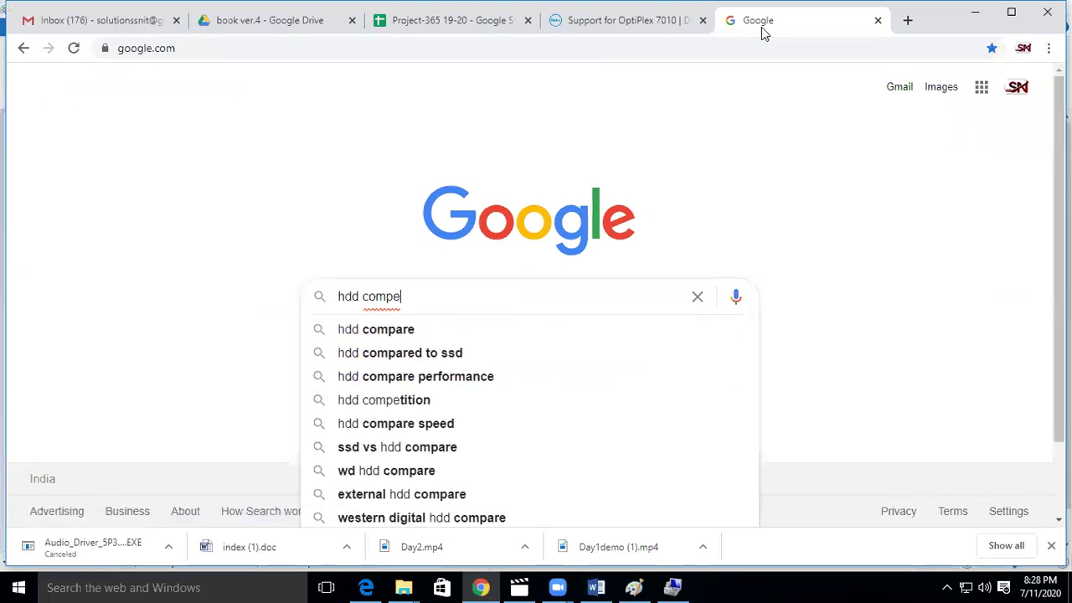
pyautogui.press('BackSpace')
pyautogui.write('onents')
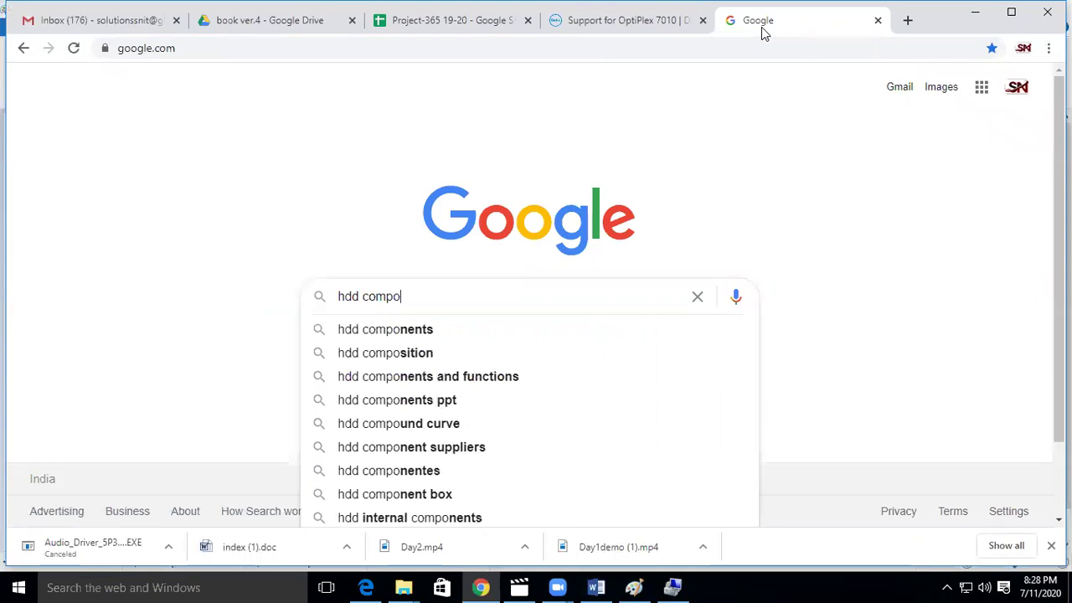
pyautogui.press('Return')
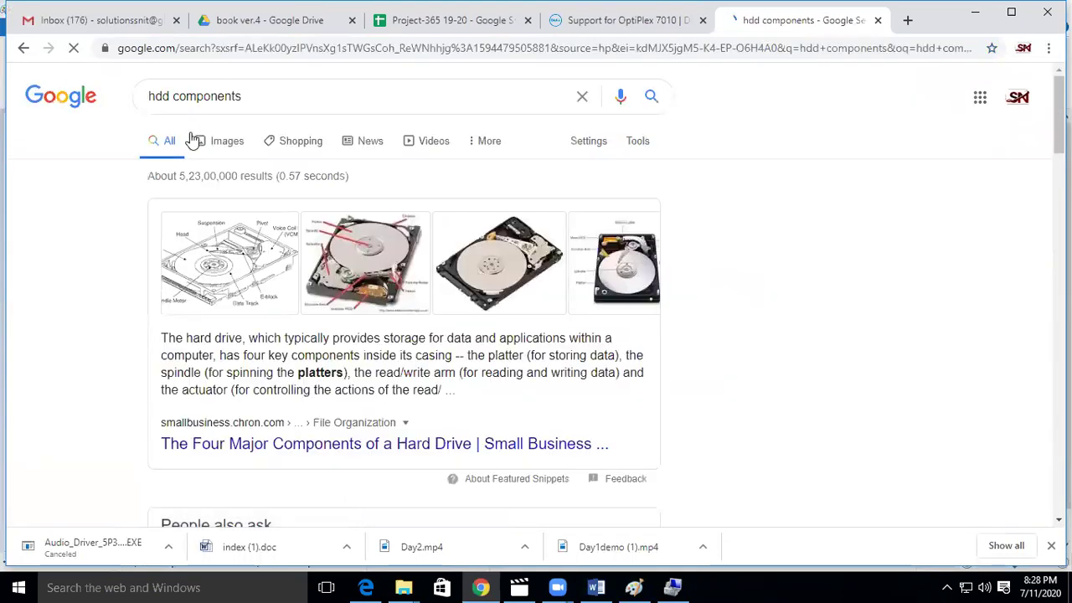
pyautogui.click(364, 265)
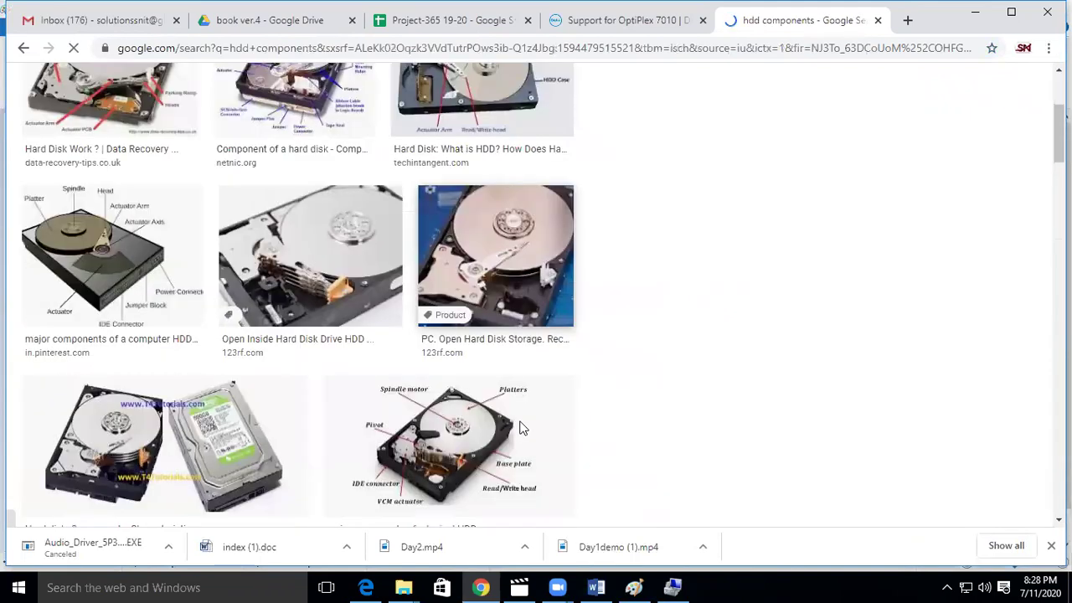
pyautogui.scroll(-3, 500, 314)
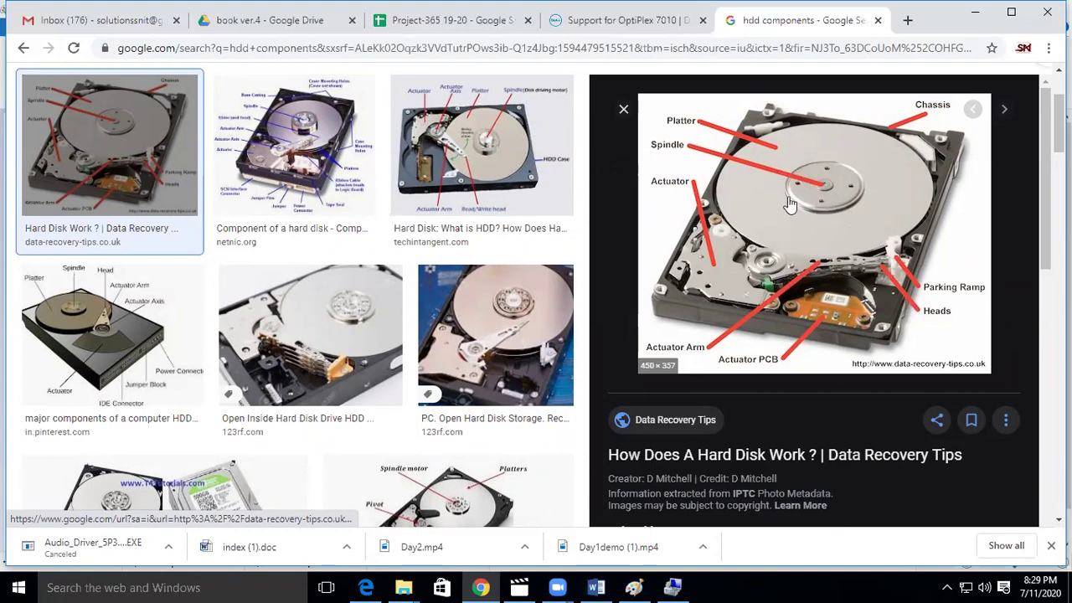
# Switch to Paint and add two concentric ellipses, about 68 × 51 px and 42 × 21 px, inside the disk drawing
pyautogui.click(634, 587)
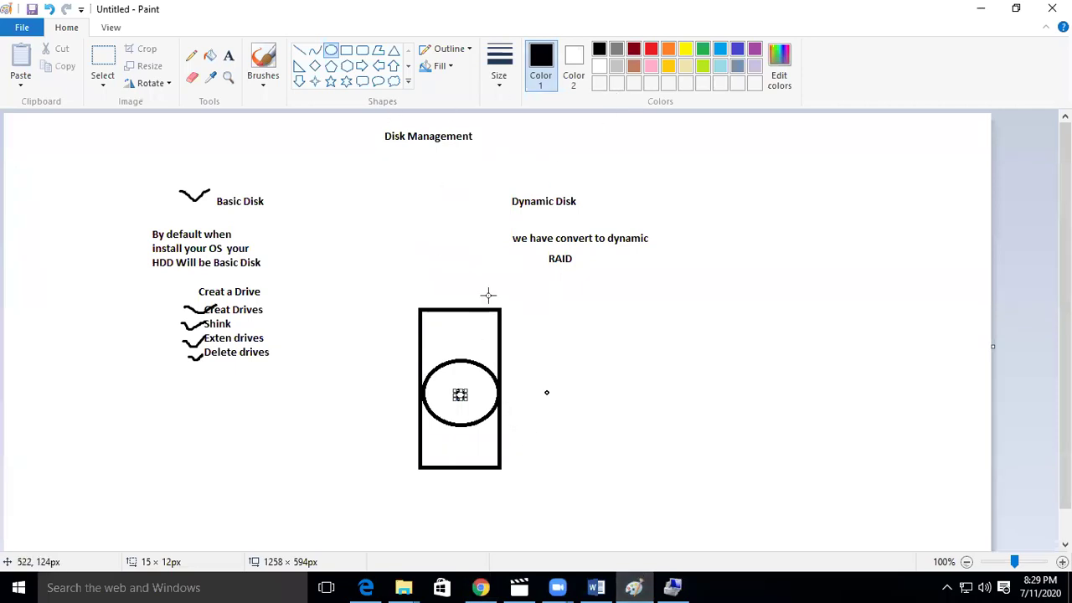
pyautogui.click(513, 424)
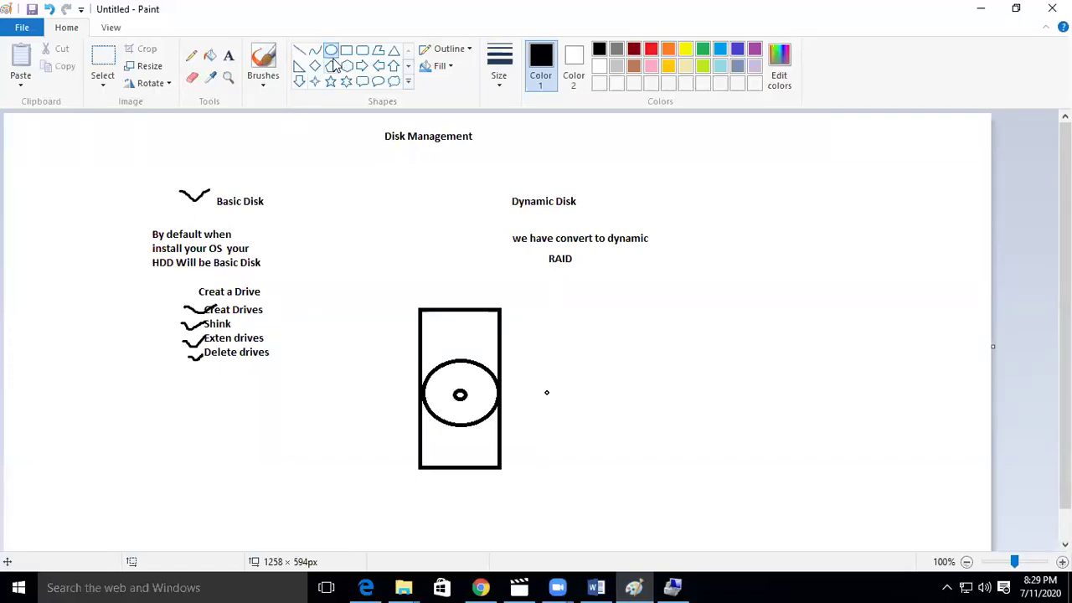
pyautogui.moveTo(434, 377); pyautogui.dragTo(490, 419)
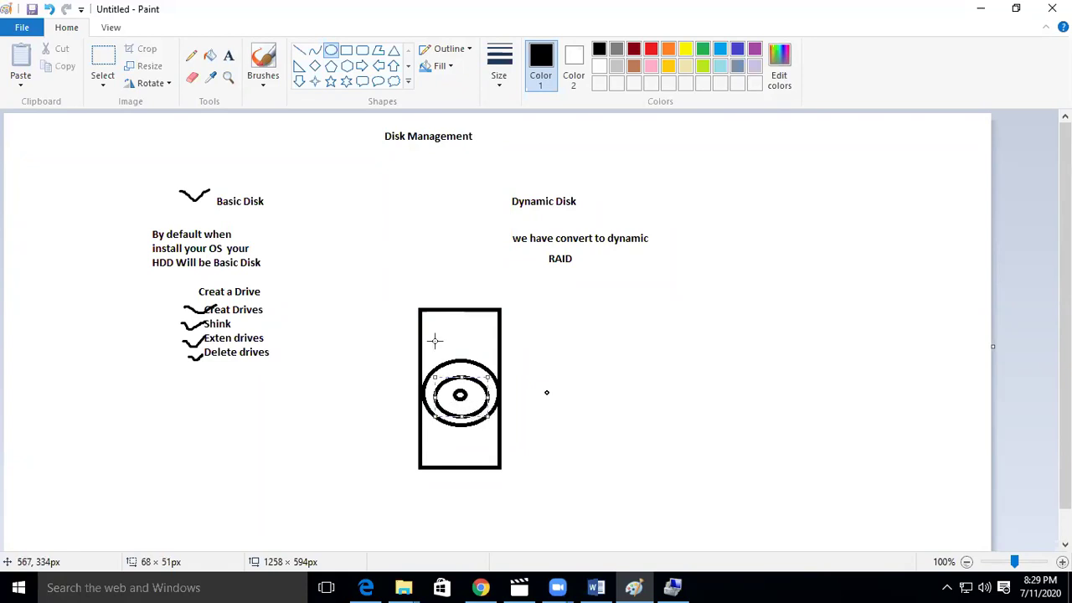
pyautogui.click(446, 368)
pyautogui.moveTo(444, 385); pyautogui.dragTo(479, 402)
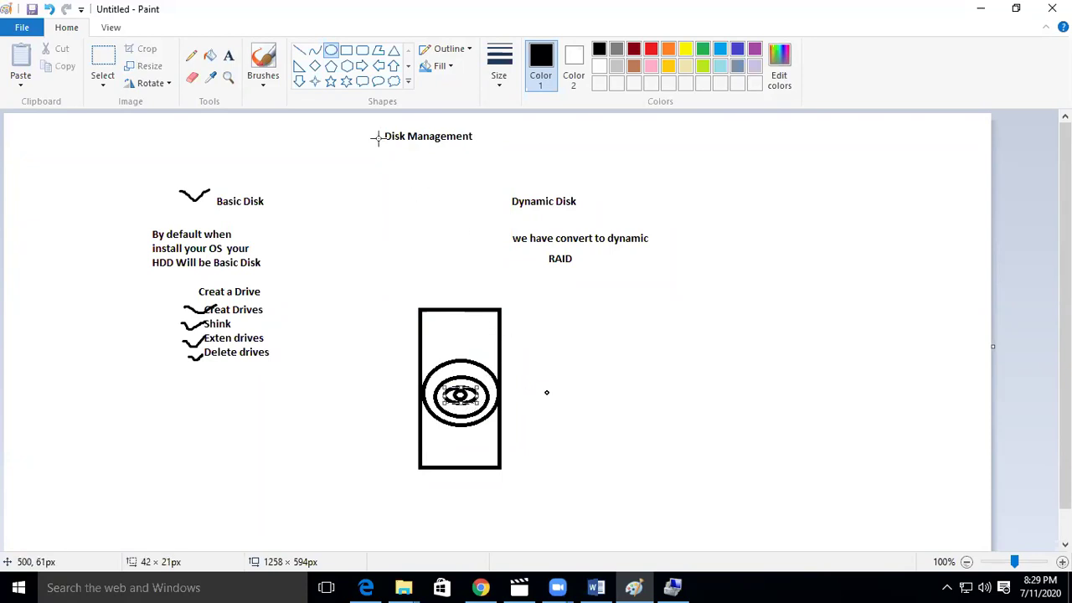
# Draw straight radial lines from the disk's centre to its outer edge to divide the platter into sectors
pyautogui.click(299, 50)
pyautogui.moveTo(438, 368)
pyautogui.mouseDown()
pyautogui.moveTo(462, 378)
pyautogui.moveTo(466, 399)
pyautogui.mouseUp()
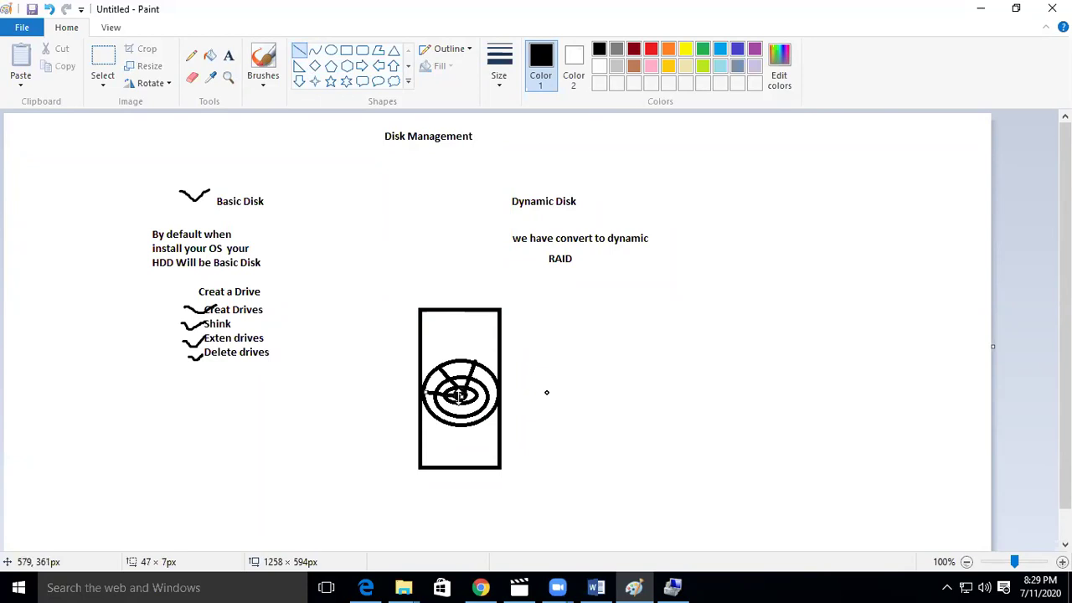
pyautogui.click(535, 422)
pyautogui.moveTo(462, 395)
pyautogui.mouseDown()
pyautogui.moveTo(452, 419)
pyautogui.moveTo(469, 391)
pyautogui.mouseUp()
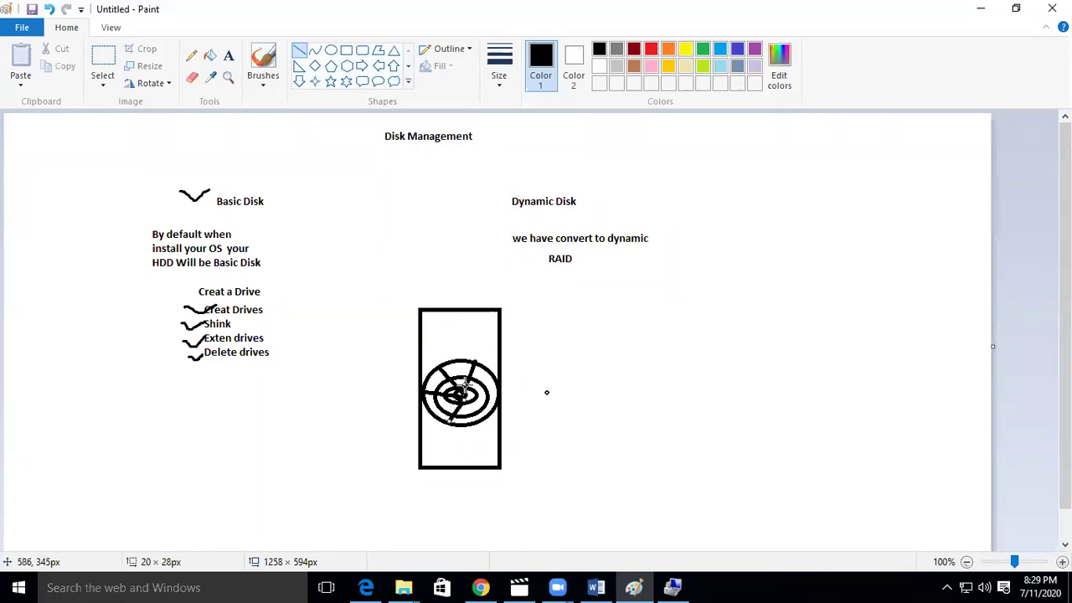
pyautogui.moveTo(463, 390); pyautogui.dragTo(460, 389)
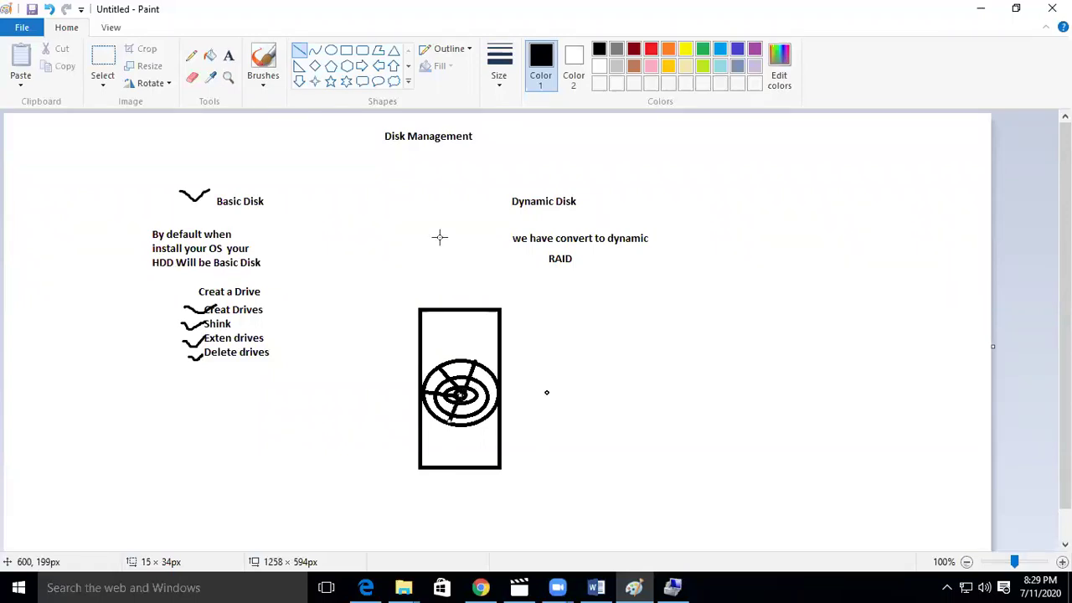
pyautogui.click(300, 53)
pyautogui.click(432, 268)
pyautogui.moveTo(456, 392); pyautogui.dragTo(481, 413)
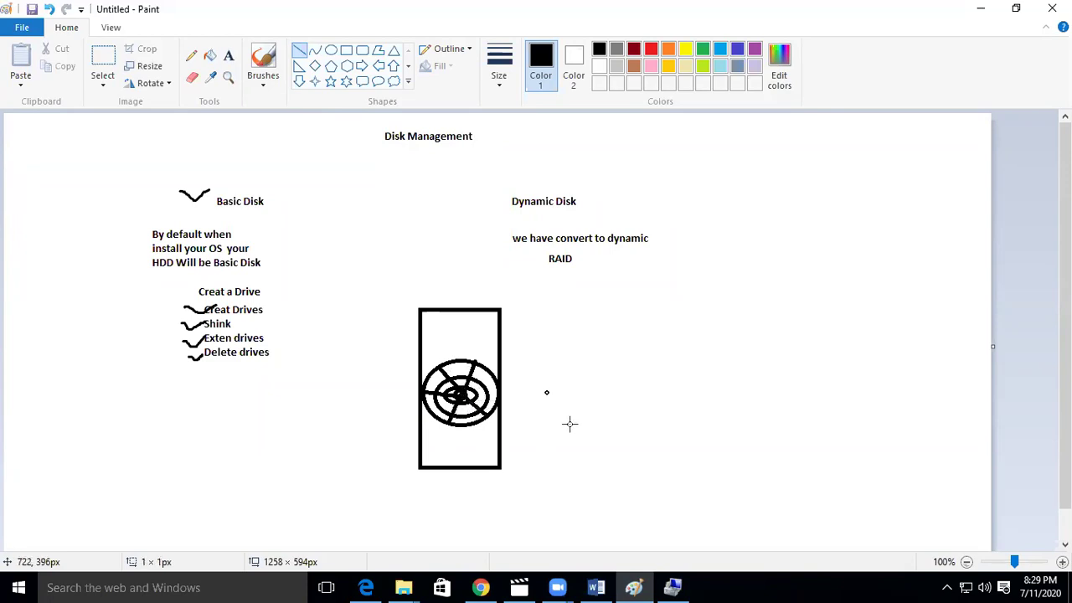
pyautogui.moveTo(466, 392); pyautogui.dragTo(511, 391)
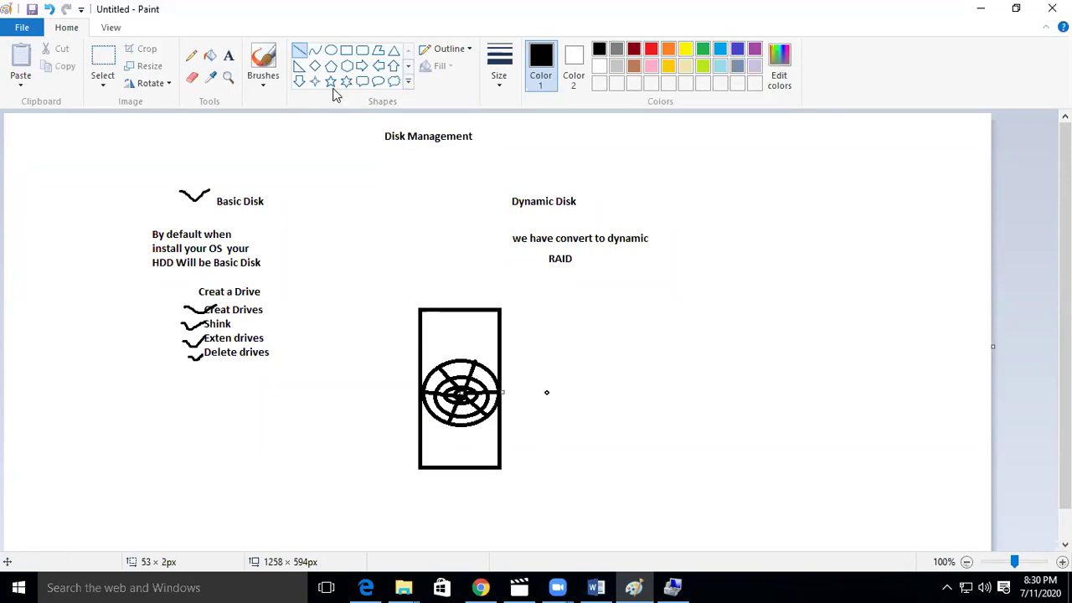
# Mark the upper-right part of the drawn platter with a small green ellipse
pyautogui.click(331, 51)
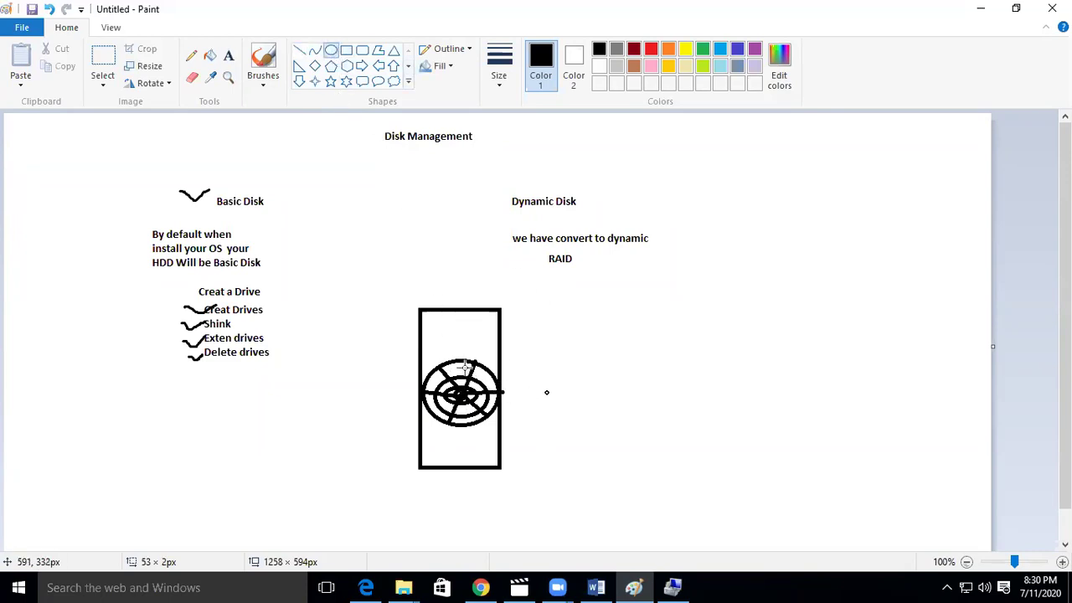
pyautogui.moveTo(464, 361); pyautogui.dragTo(489, 388)
pyautogui.click(703, 49)
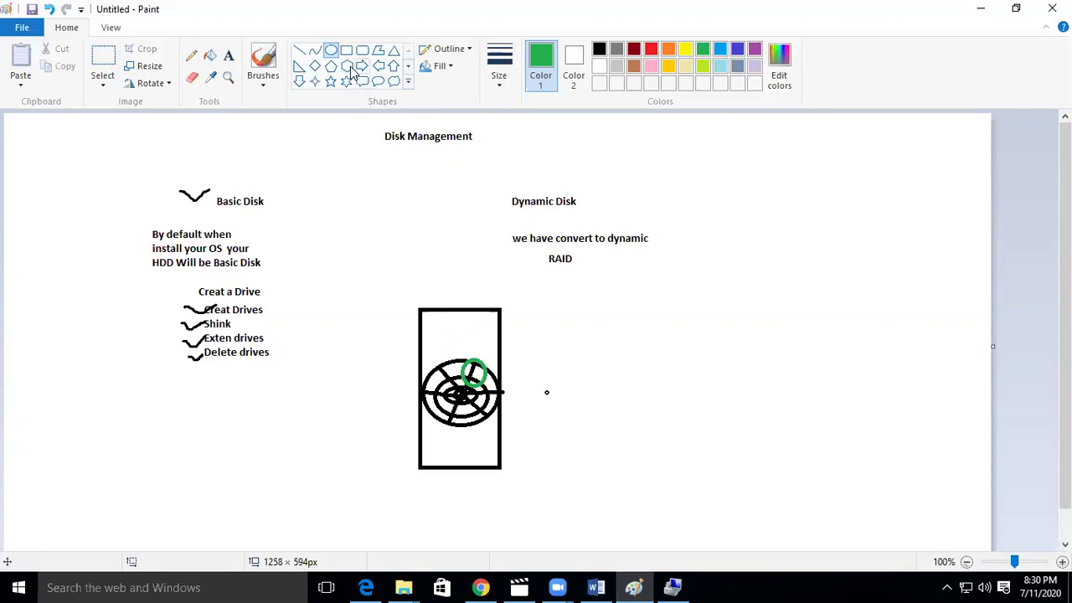
# Add the green text "Format u get cluster" beside the upper part of the disk drawing, below the RAID label
pyautogui.click(230, 59)
pyautogui.click(580, 307)
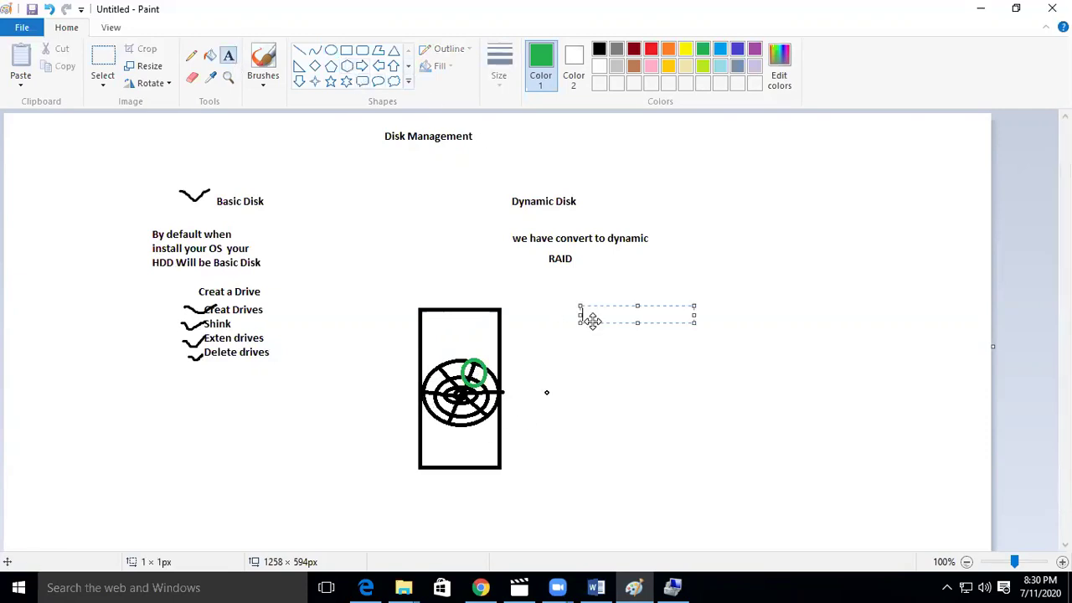
pyautogui.write('Format')
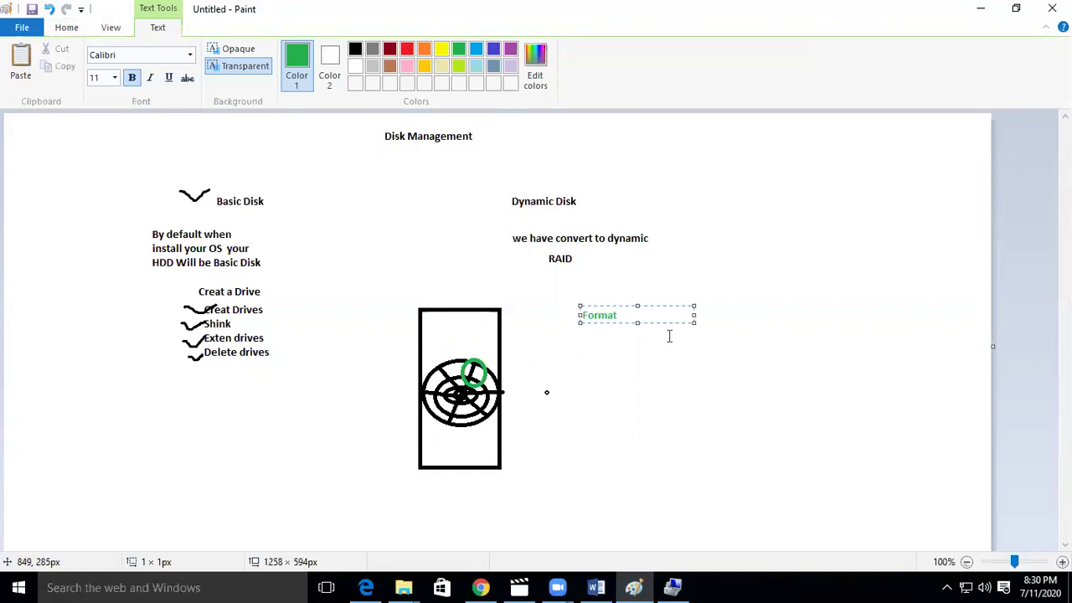
pyautogui.write(' u get clust')
pyautogui.write('er')
pyautogui.click(673, 340)
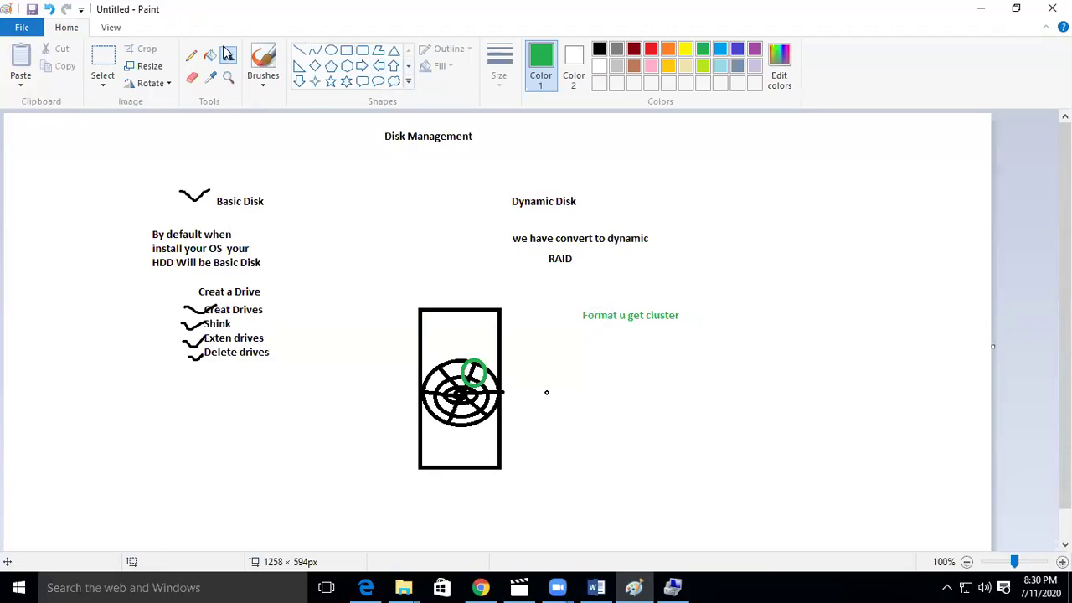
# Add a green text list with FAT 32, NTFS and REFS below the cluster note, separated by blank lines
pyautogui.click(651, 329)
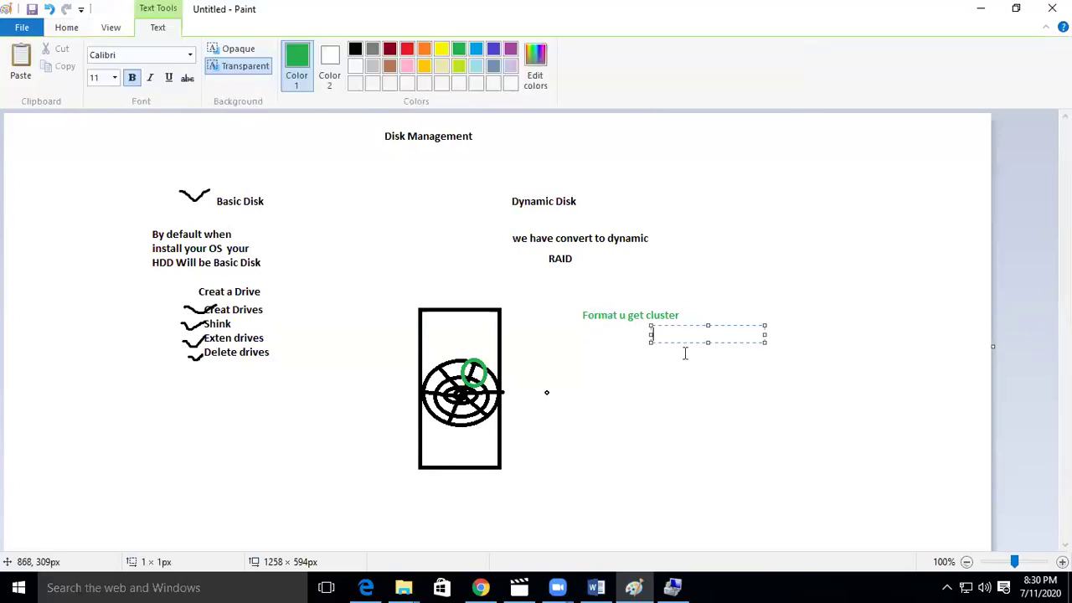
pyautogui.write('FAT 32')
pyautogui.press('Return')
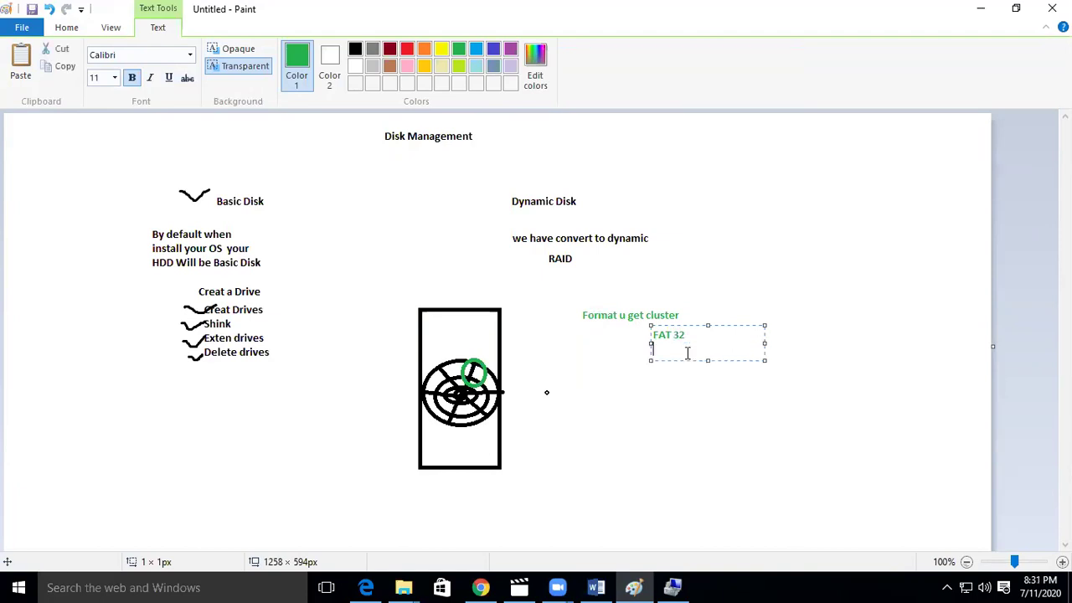
pyautogui.press('Return')
pyautogui.write('NTFS')
pyautogui.press('Return')
pyautogui.press('Return')
pyautogui.click(710, 418)
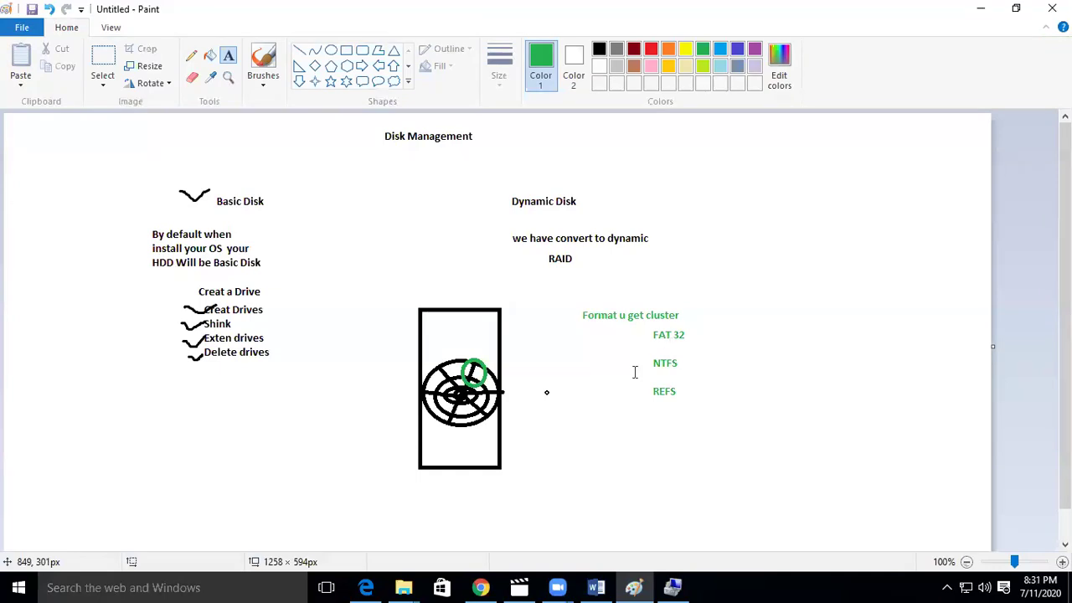
# Switch to Computer Management and shrink volume D: by 10000 MB
pyautogui.click(669, 586)
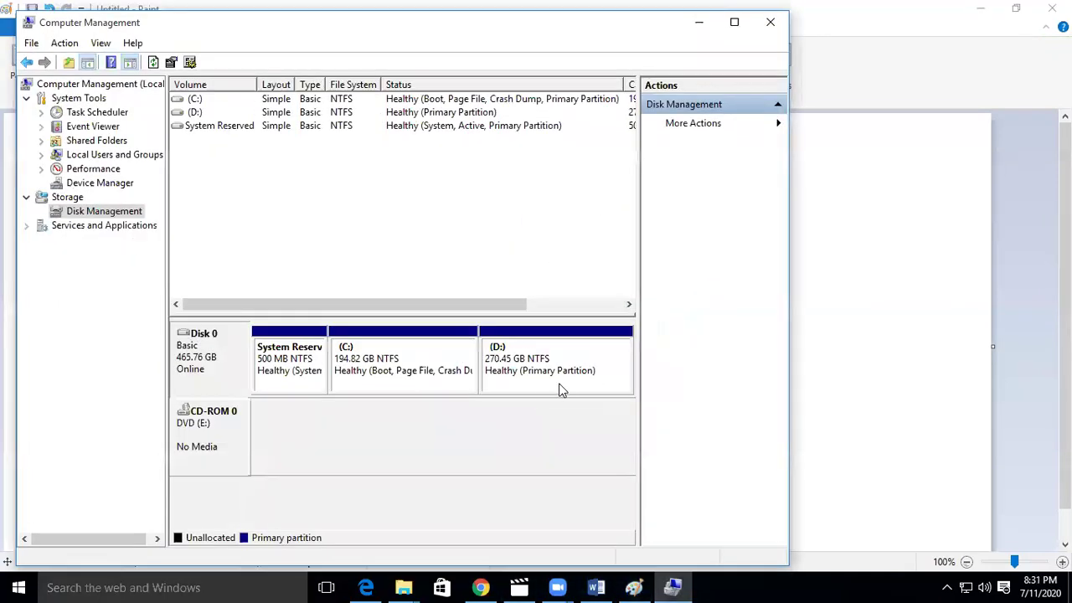
pyautogui.rightClick(559, 383)
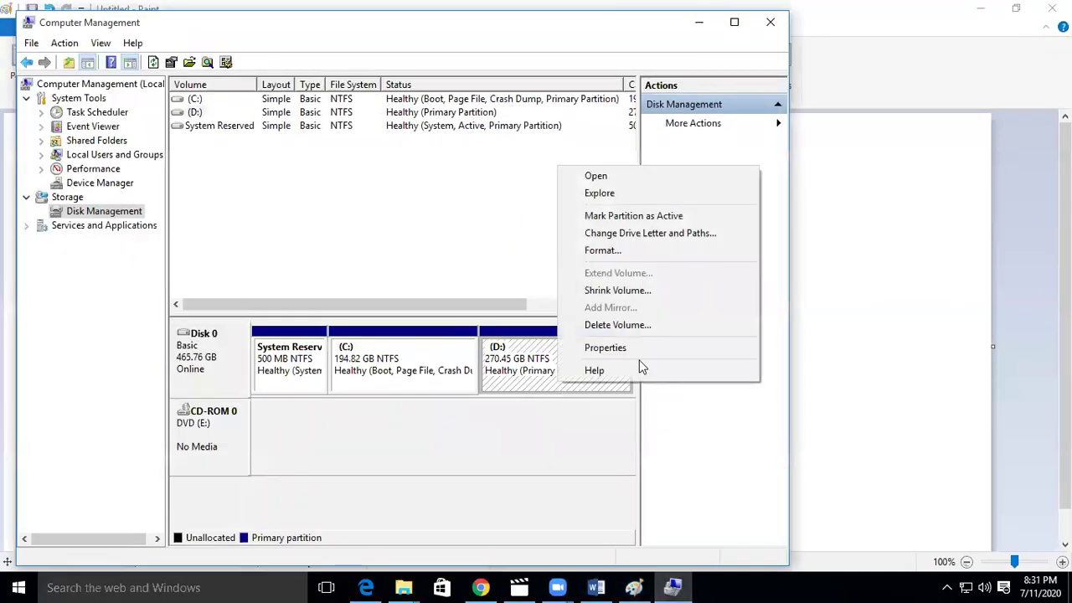
pyautogui.click(621, 290)
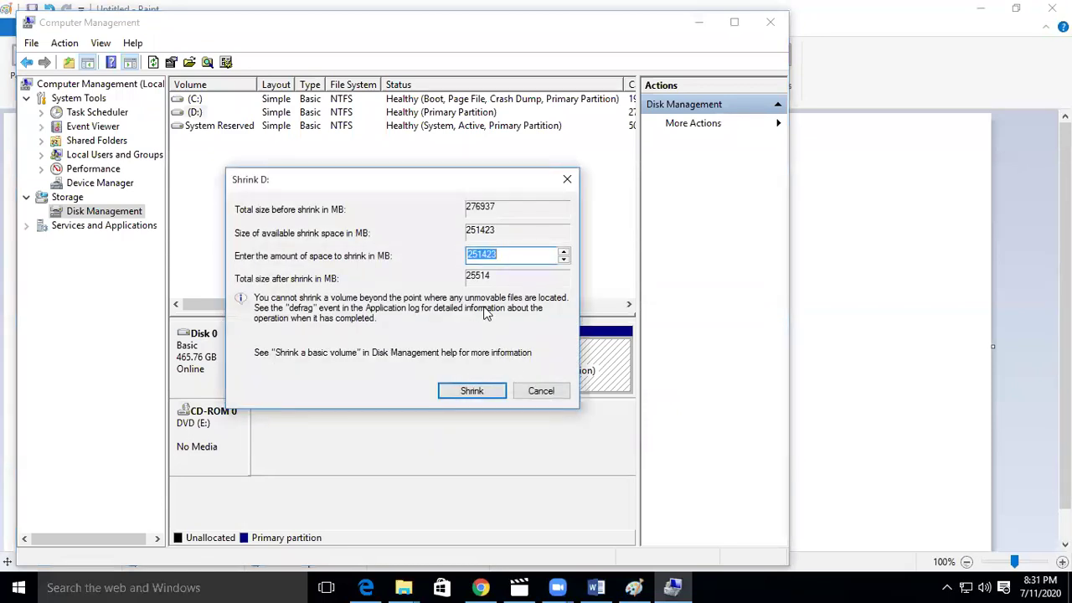
pyautogui.write('10')
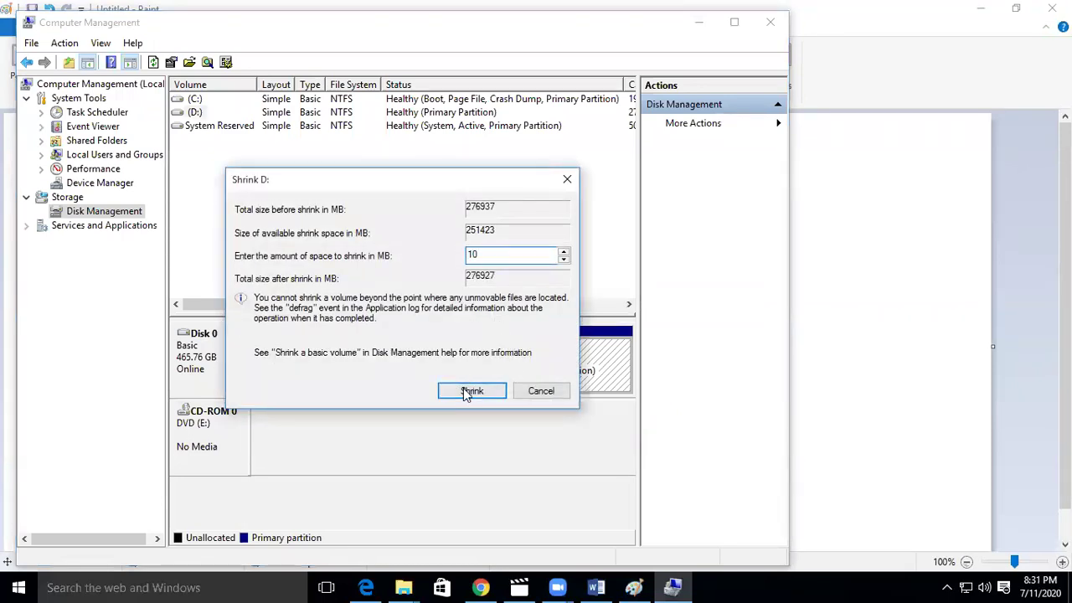
pyautogui.write('000')
pyautogui.click(479, 395)
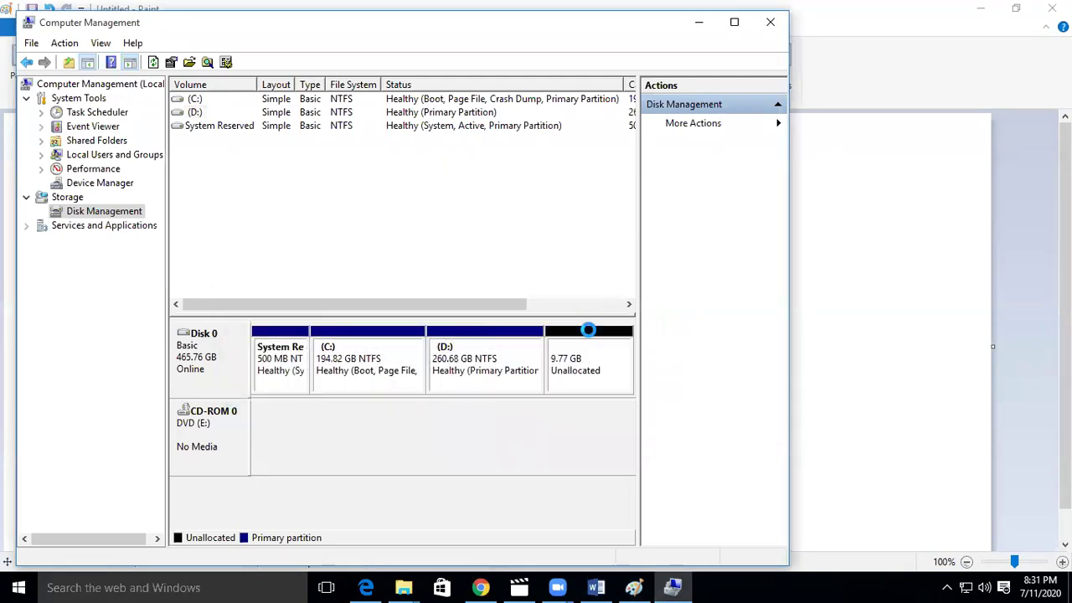
# Start a new simple volume in Disk 0's unallocated space, accepting the default size and drive letter
pyautogui.click(584, 379)
pyautogui.rightClick(583, 378)
pyautogui.click(682, 390)
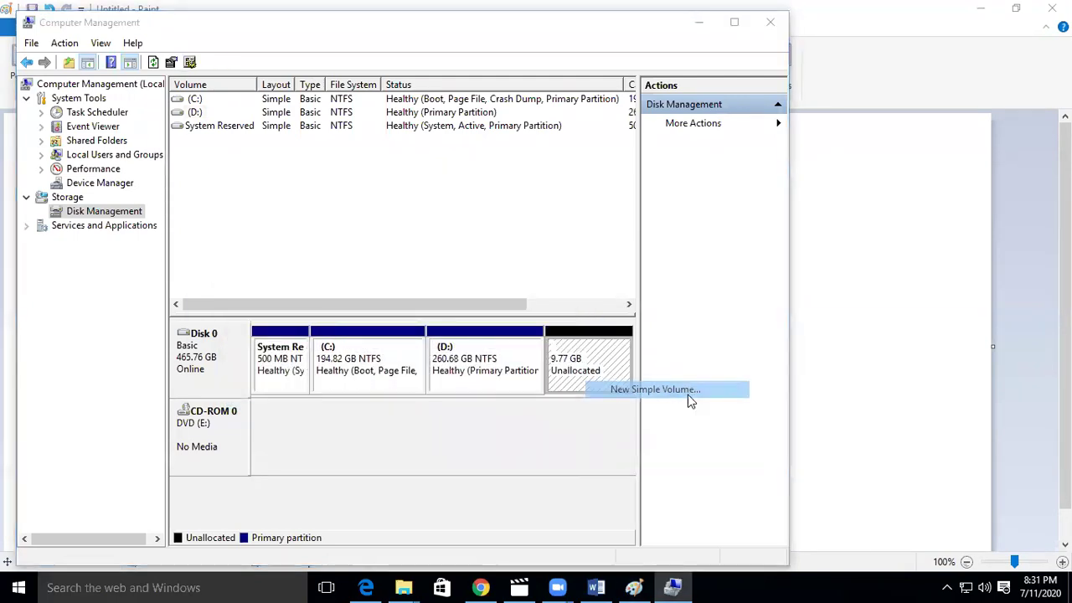
pyautogui.click(474, 379)
pyautogui.click(478, 383)
pyautogui.click(474, 381)
# Set the new volume's file system to FAT32 and examine the available allocation unit sizes
pyautogui.click(388, 244)
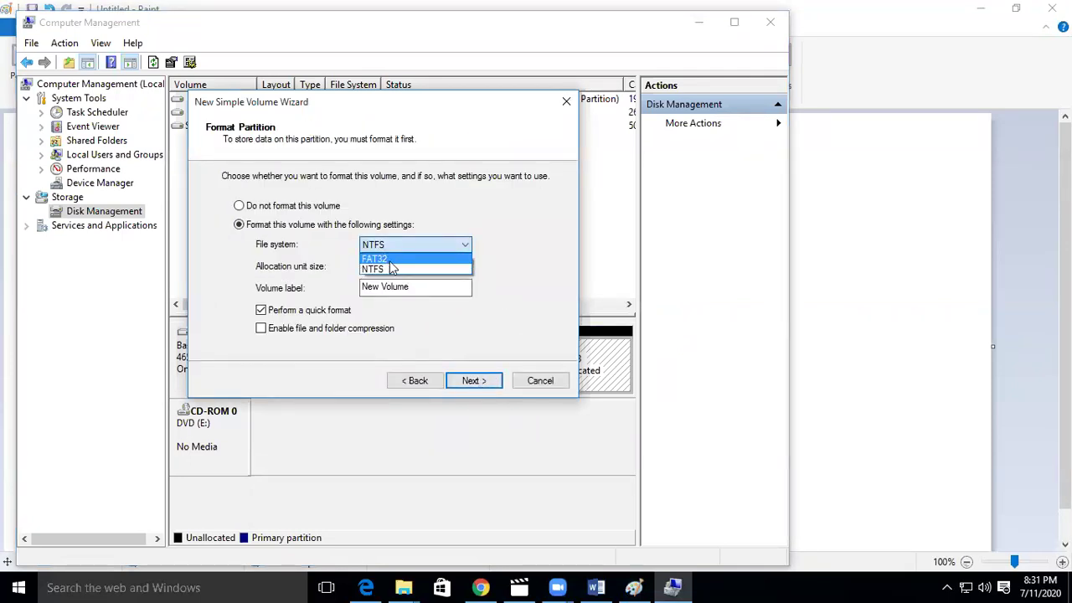
pyautogui.click(390, 260)
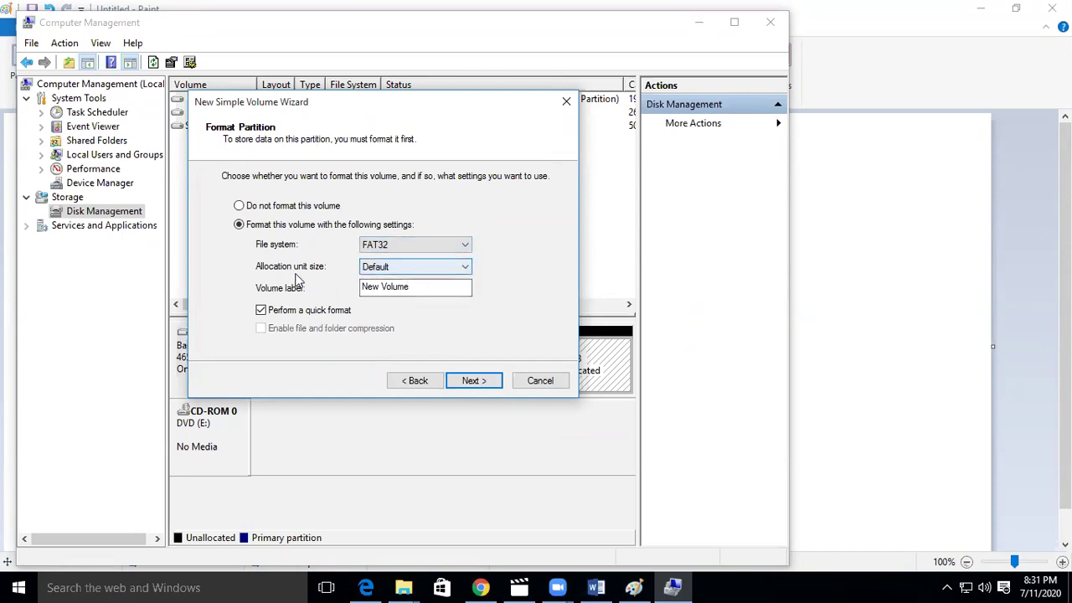
pyautogui.click(390, 268)
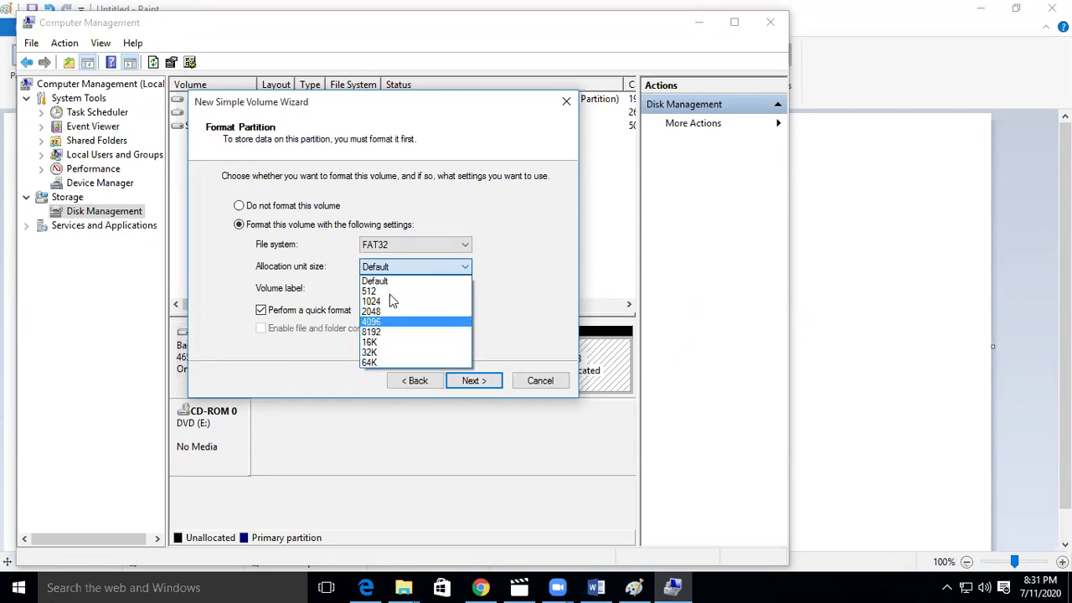
pyautogui.click(428, 256)
# Set the file system to NTFS with the Default allocation unit size and finish creating the volume
pyautogui.click(422, 242)
pyautogui.click(411, 268)
pyautogui.click(405, 268)
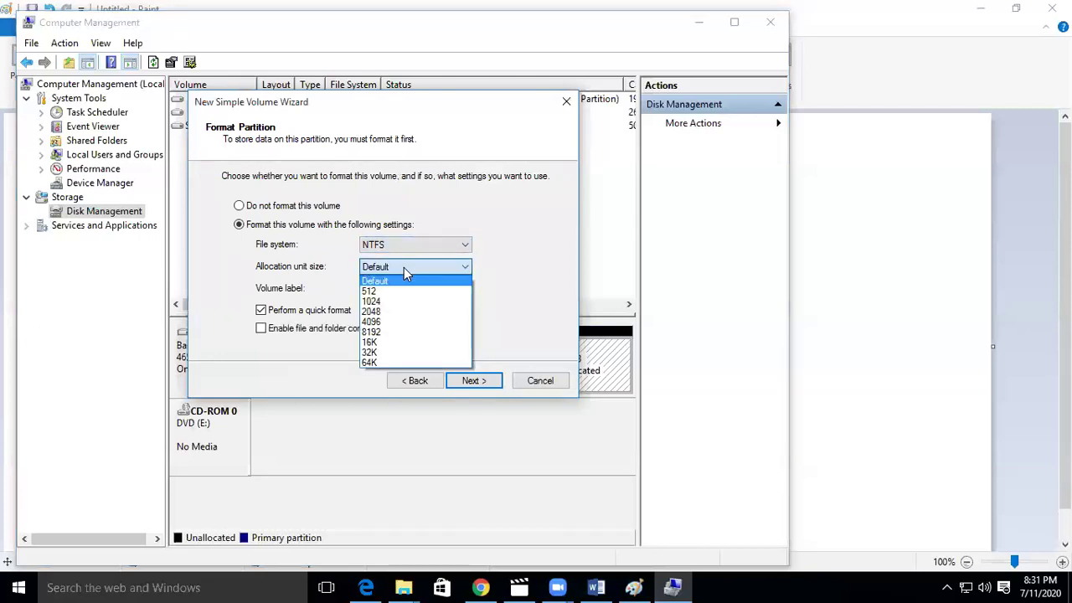
pyautogui.click(401, 279)
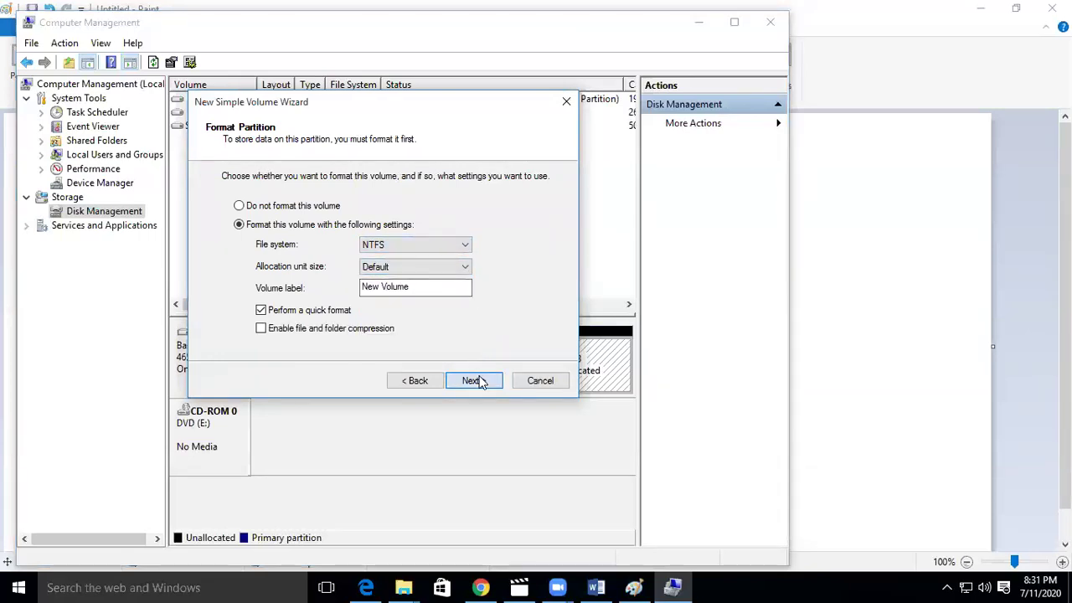
pyautogui.click(474, 381)
pyautogui.click(474, 381)
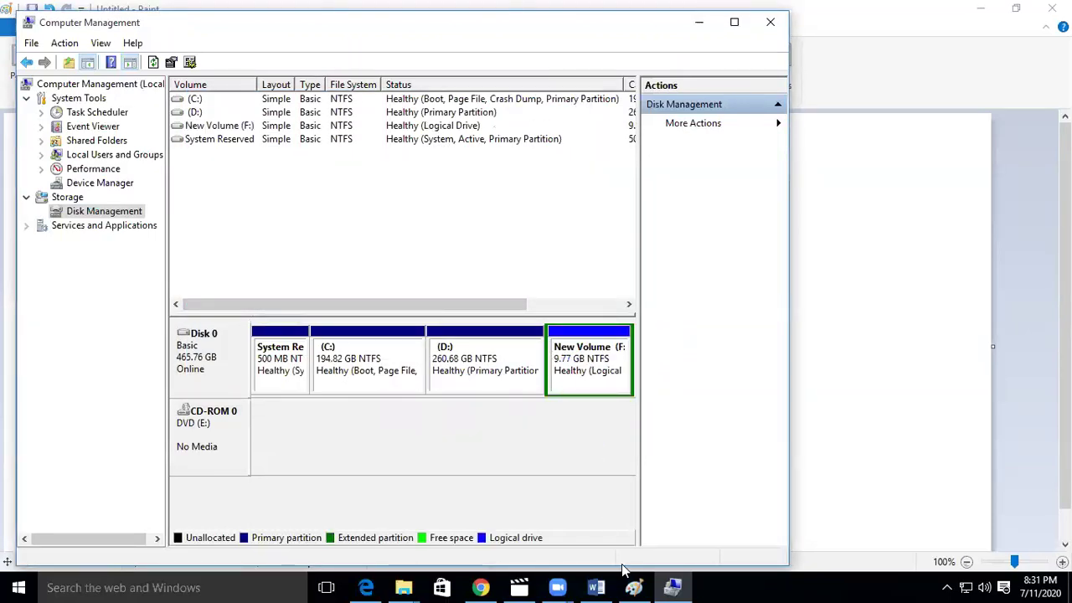
# Switch to Paint and add the green text "Encription" and "Compertion" on two lines beside NTFS
pyautogui.click(634, 587)
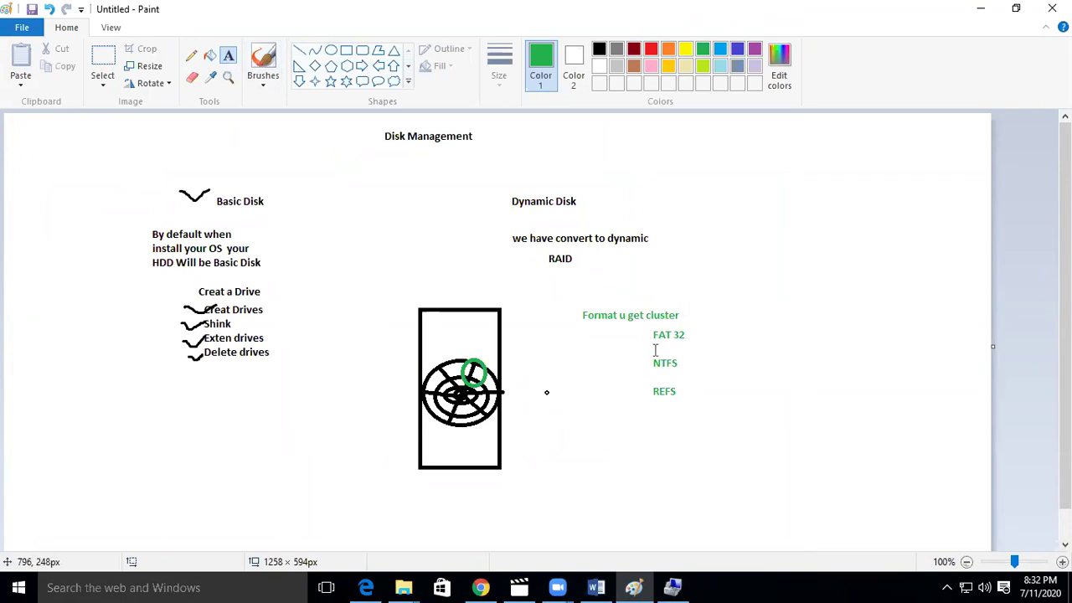
pyautogui.click(694, 355)
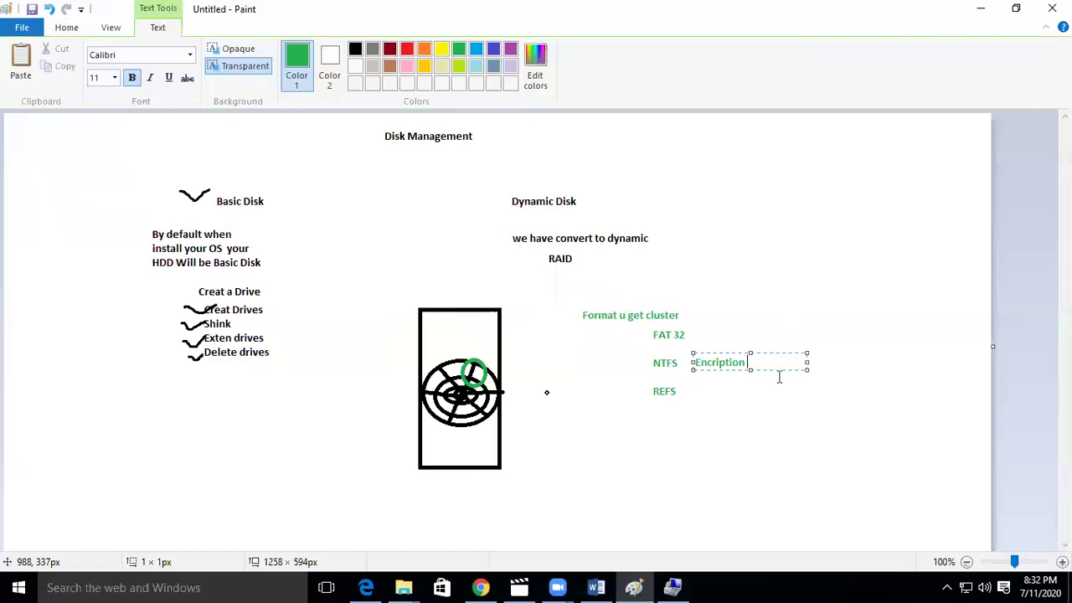
pyautogui.press('Return')
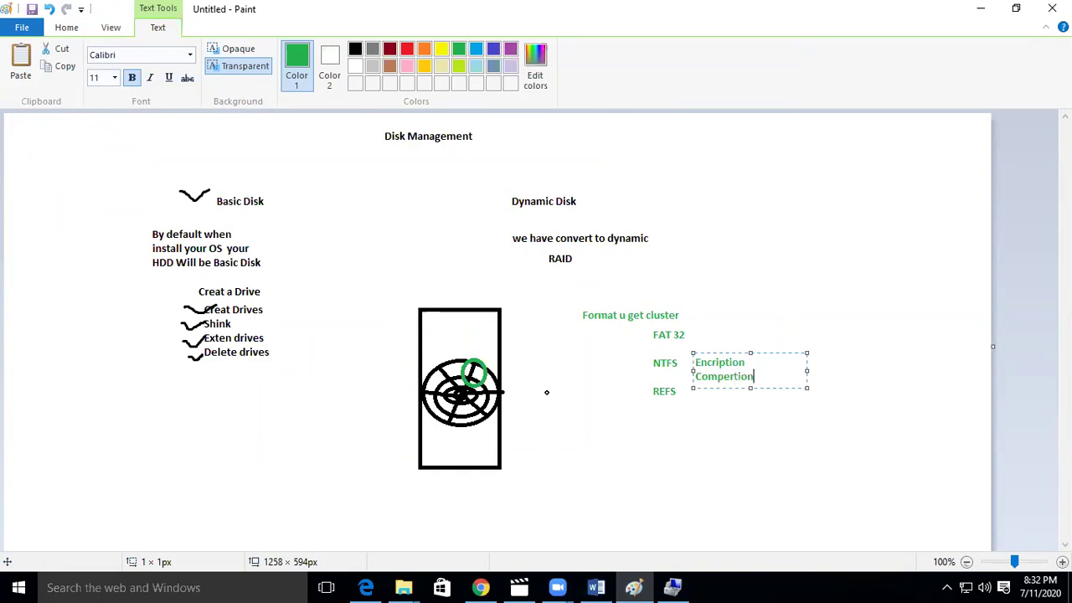
pyautogui.click(771, 408)
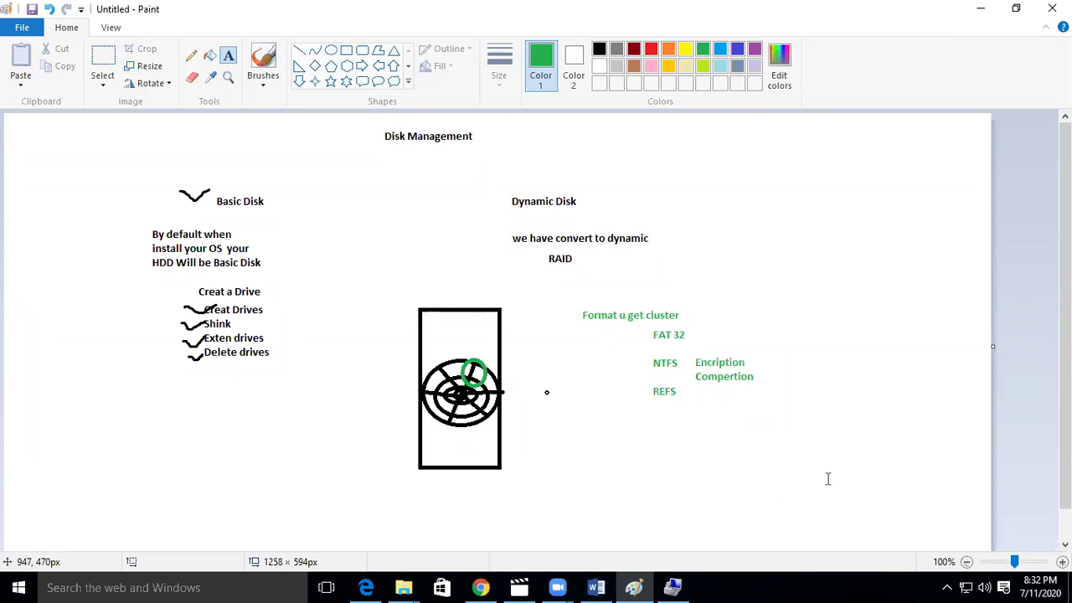
pyautogui.click(675, 585)
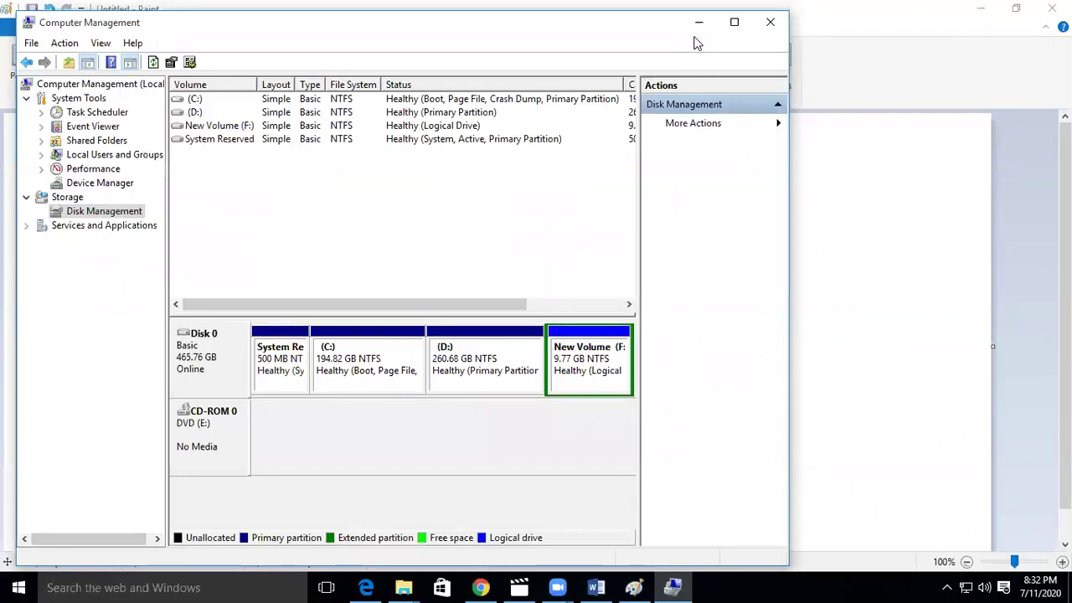
pyautogui.hotkey('alt', 'Tab')
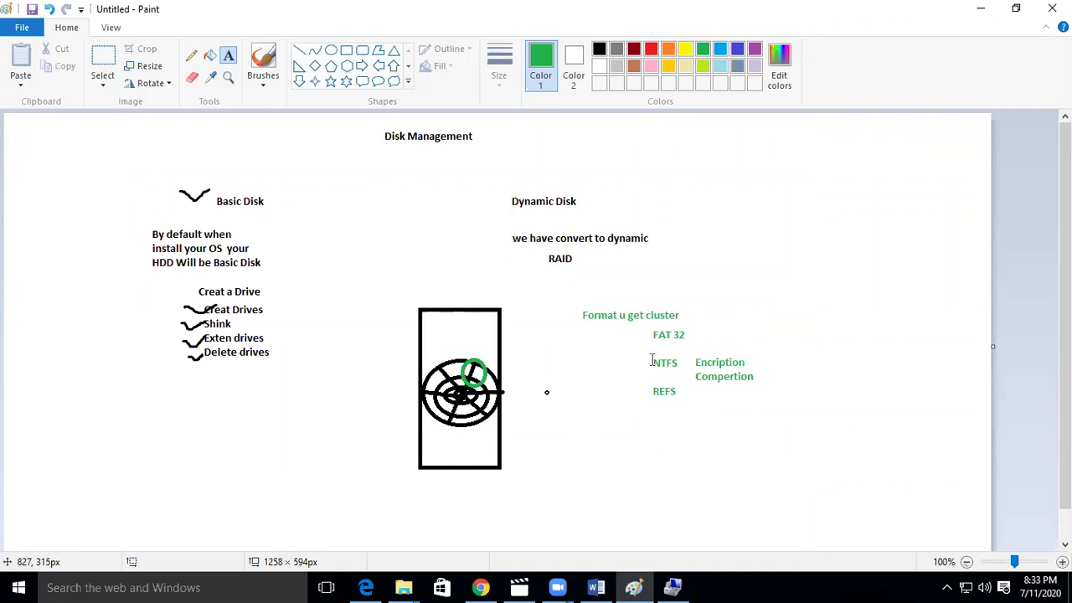
pyautogui.moveTo(637, 352); pyautogui.dragTo(779, 417)
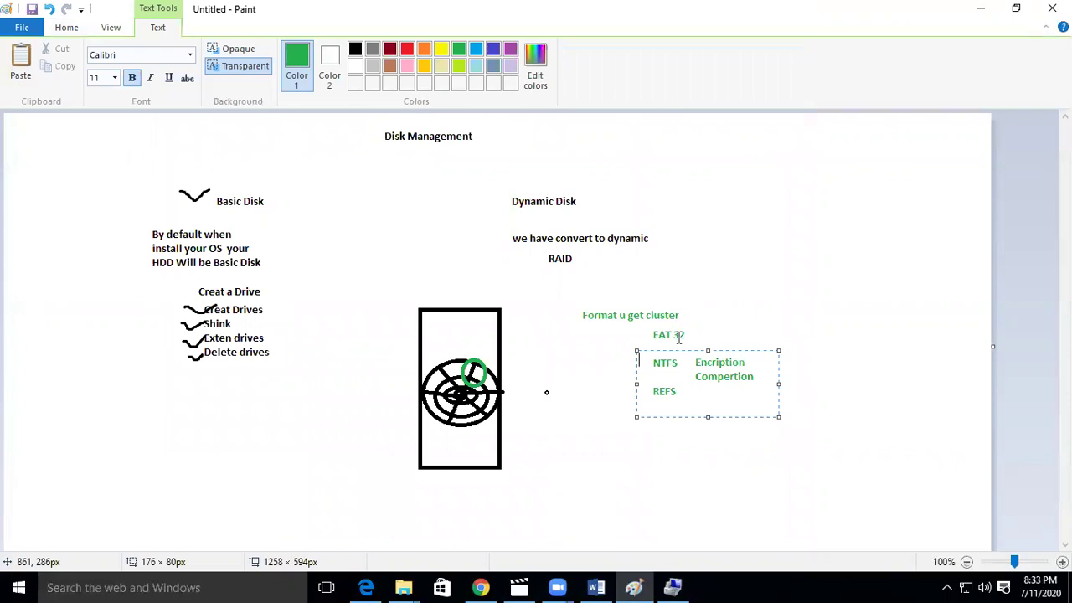
pyautogui.click(693, 450)
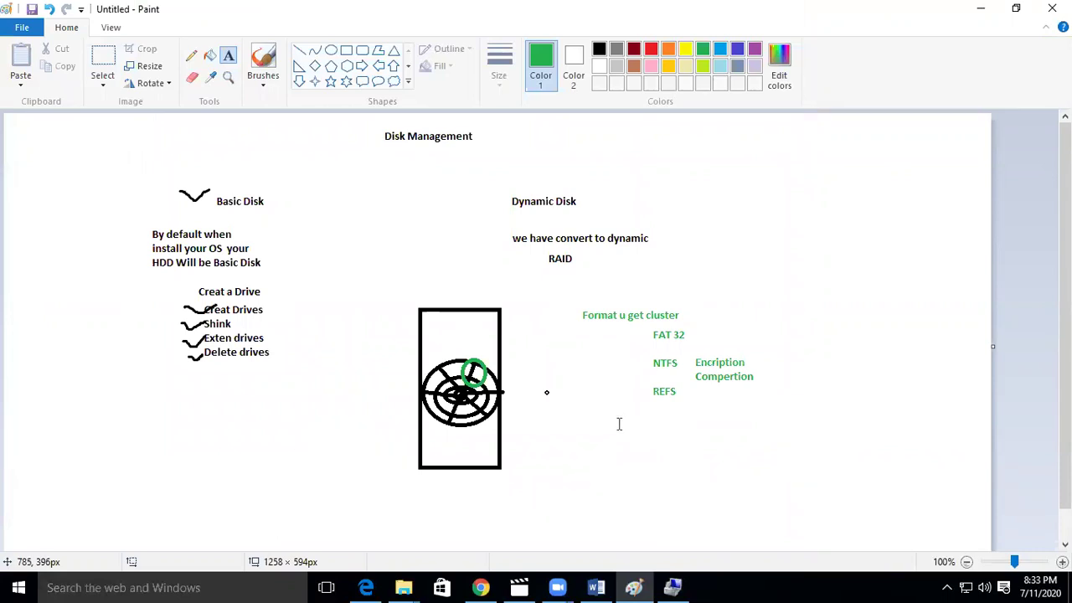
# Add the green labels GPT and MBR beside the disk drawing, with MBR above GPT
pyautogui.moveTo(634, 587)
pyautogui.click(533, 407)
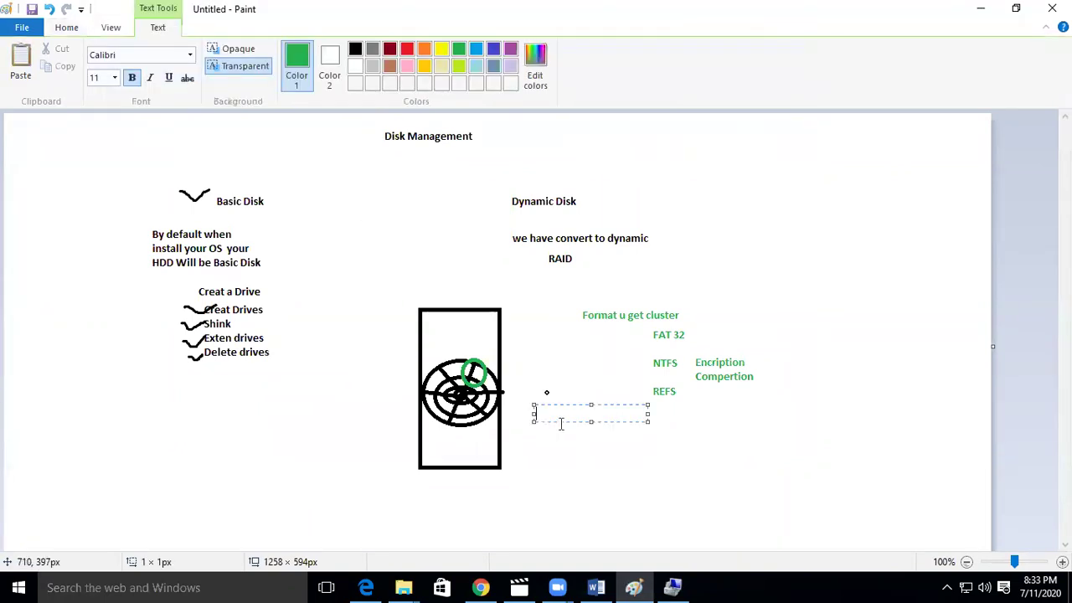
pyautogui.write('GPT')
pyautogui.click(534, 391)
pyautogui.click(537, 389)
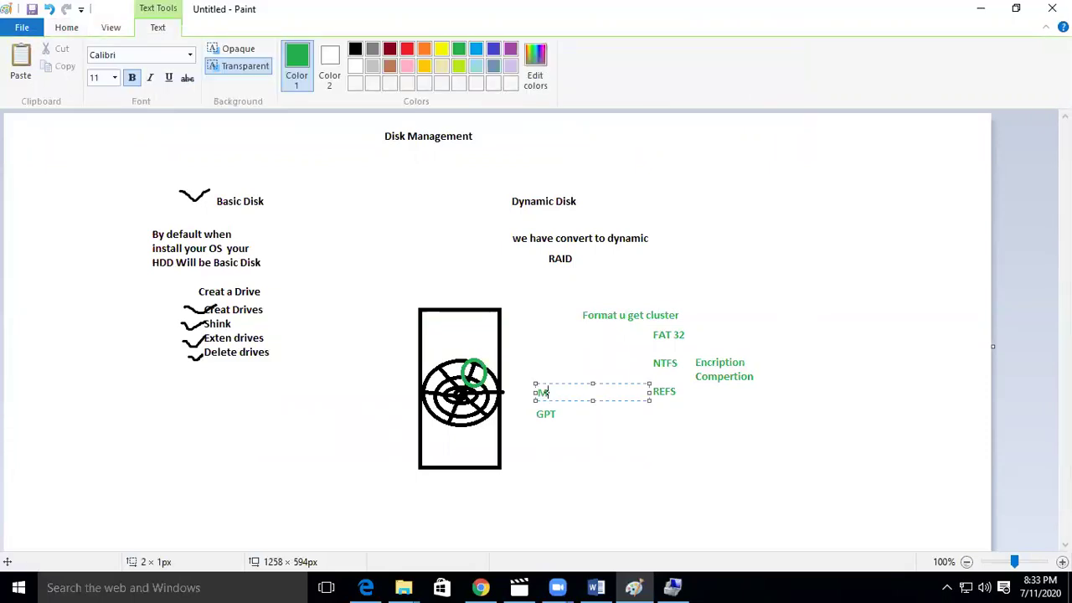
pyautogui.write('MBR')
pyautogui.click(586, 462)
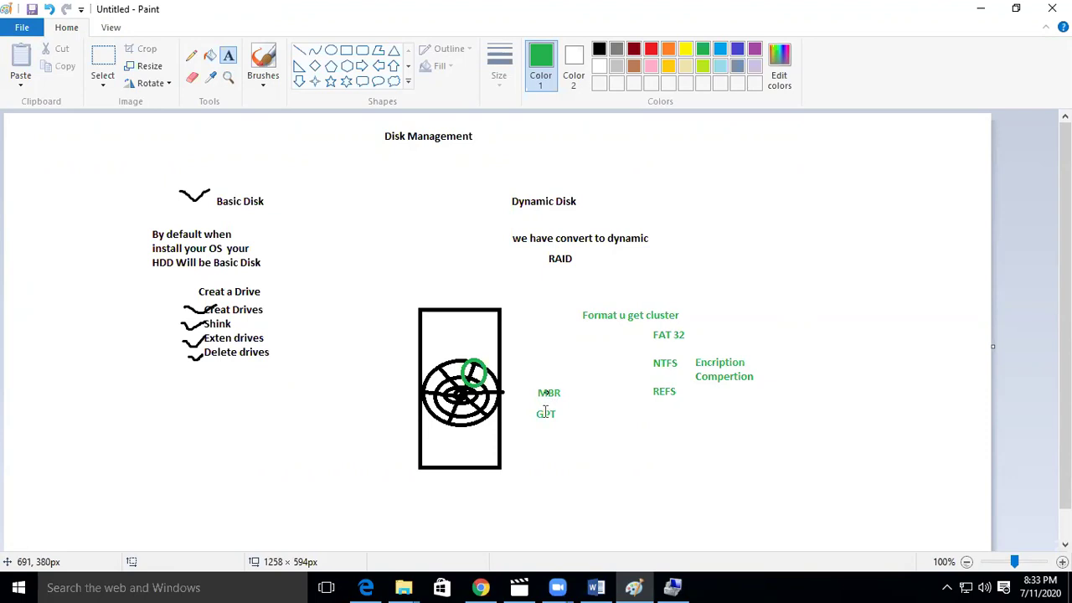
# Switch to Computer Management, maximize its window and examine the conversion options available for Disk 0
pyautogui.click(673, 587)
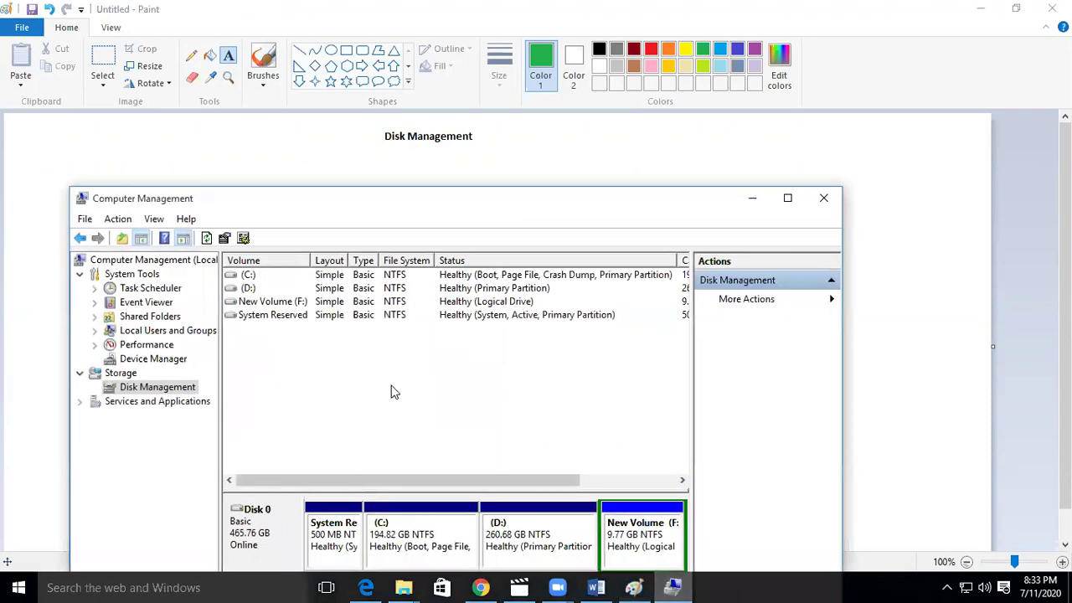
pyautogui.doubleClick(501, 201)
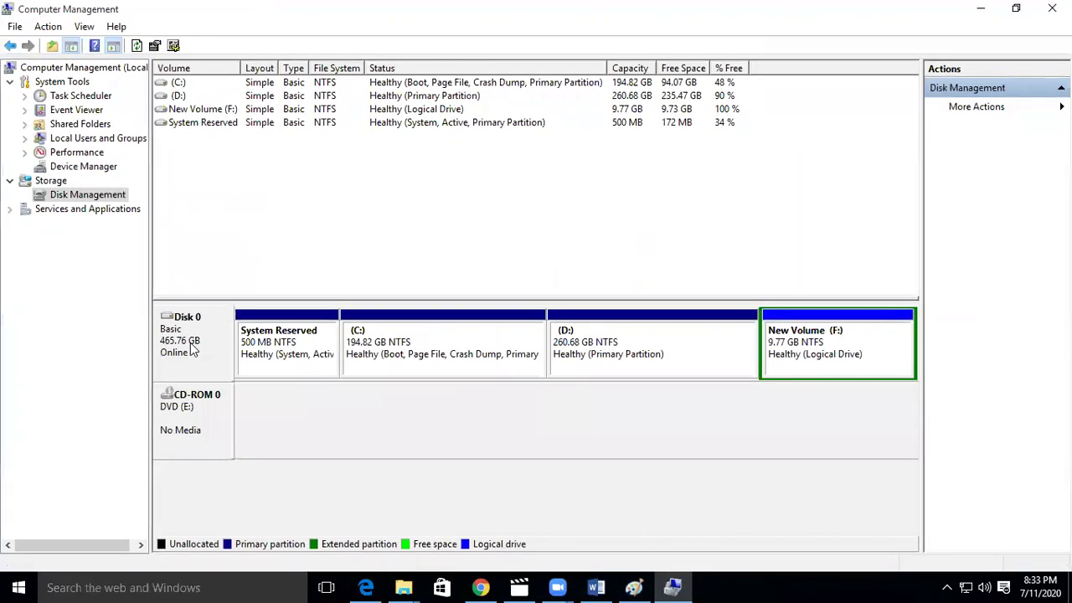
pyautogui.rightClick(191, 349)
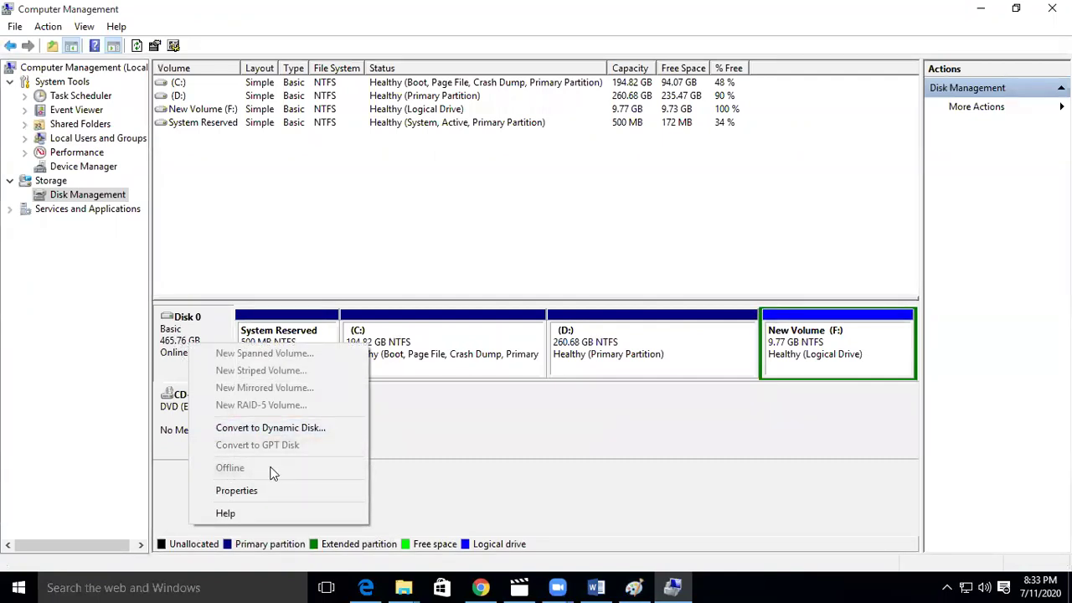
pyautogui.click(494, 477)
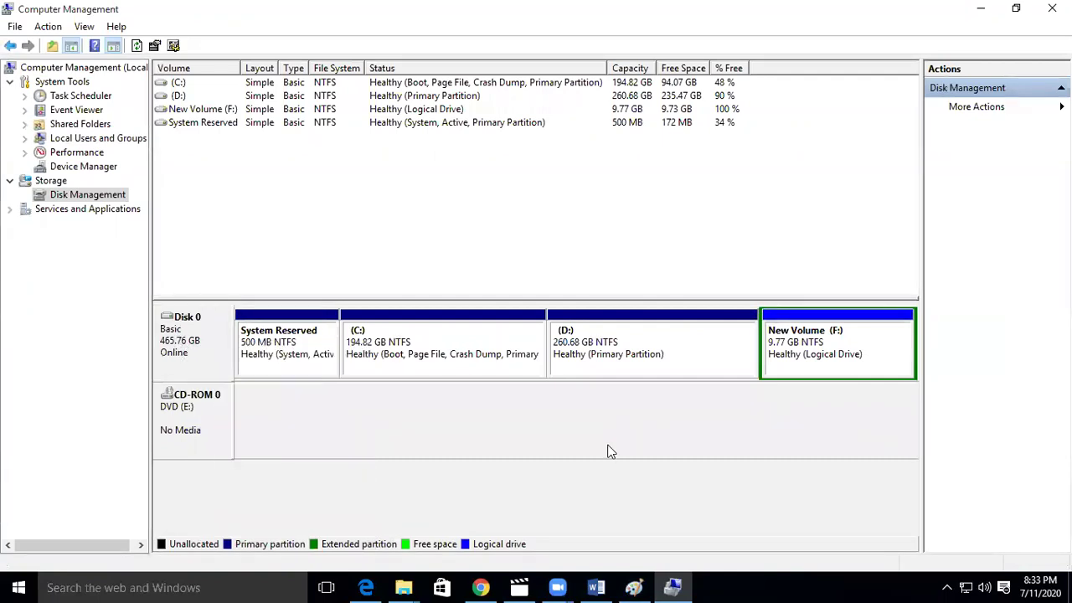
# Return to Paint and draw a green rectangle about 35 × 26 px below the list of basic disk operations
pyautogui.click(984, 10)
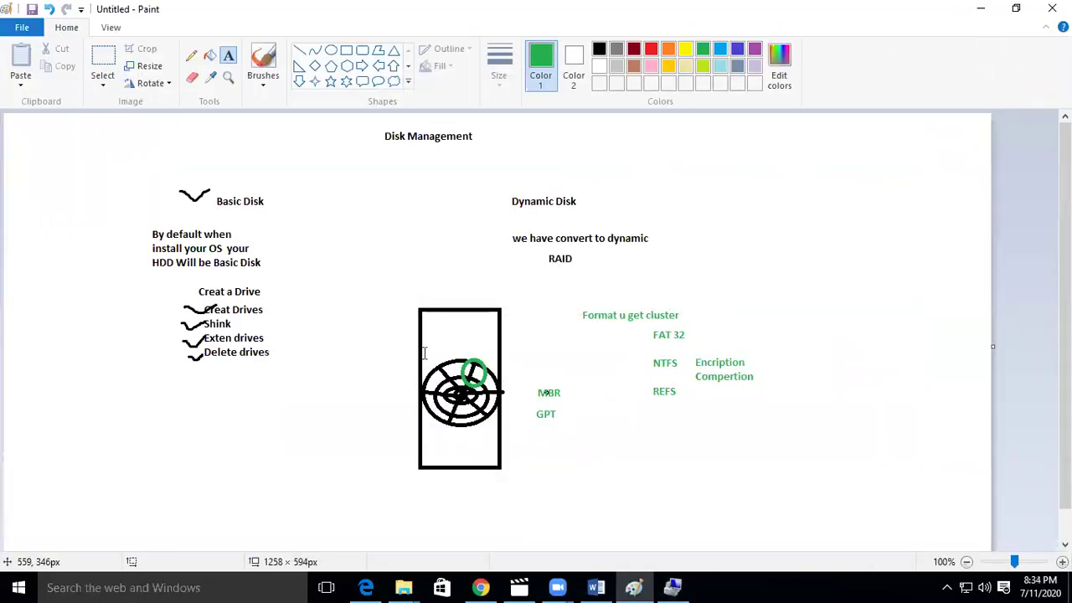
pyautogui.click(346, 50)
pyautogui.moveTo(190, 443); pyautogui.dragTo(219, 466)
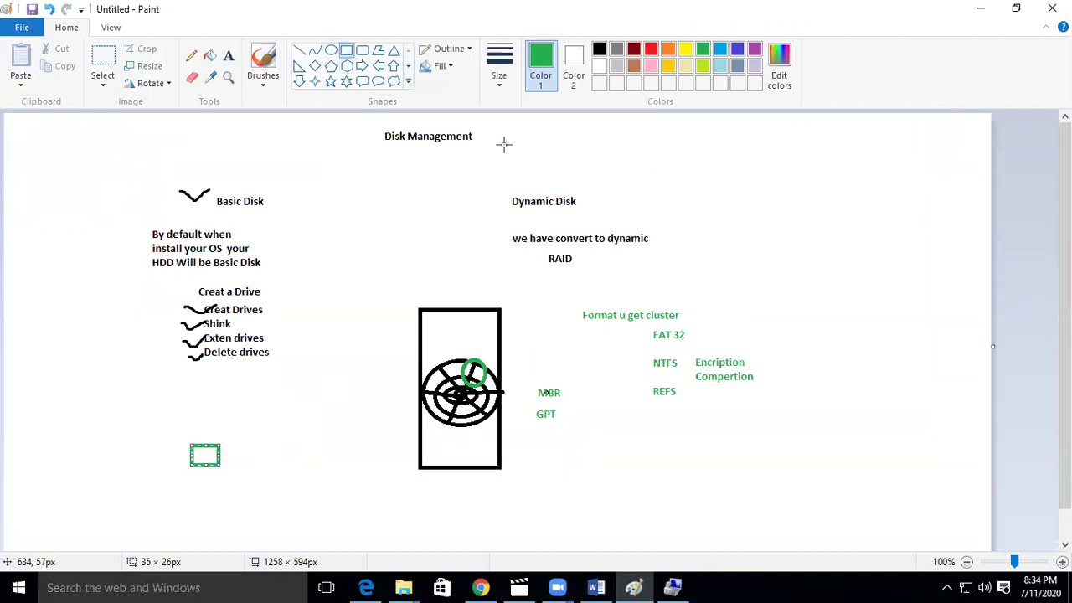
# Recolor the small rectangle black and draw a wide black rectangle about 191 × 30 px below it
pyautogui.click(599, 49)
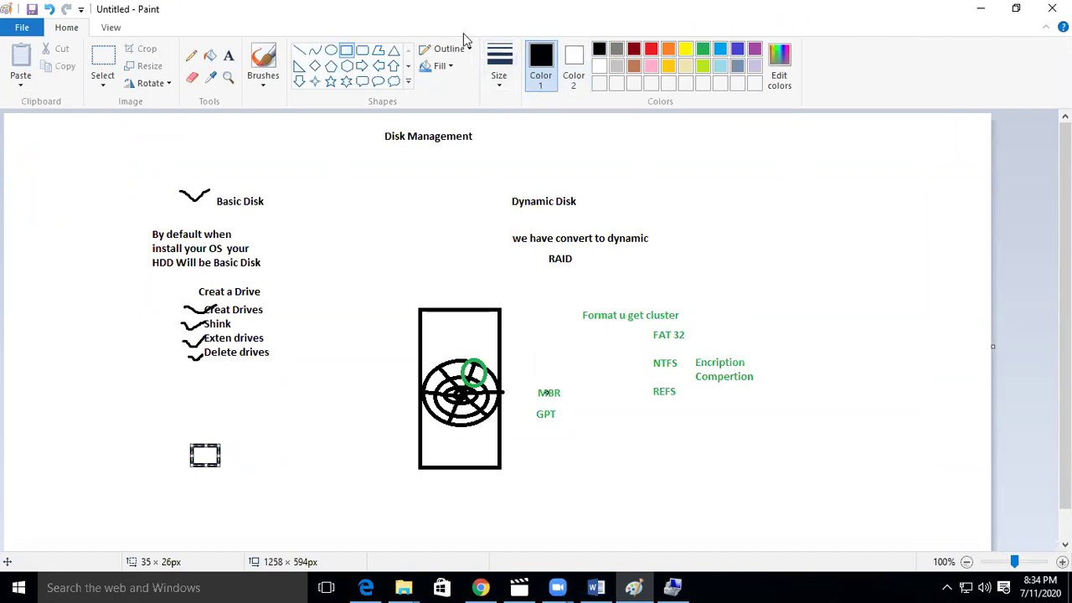
pyautogui.click(350, 57)
pyautogui.moveTo(135, 508); pyautogui.dragTo(281, 528)
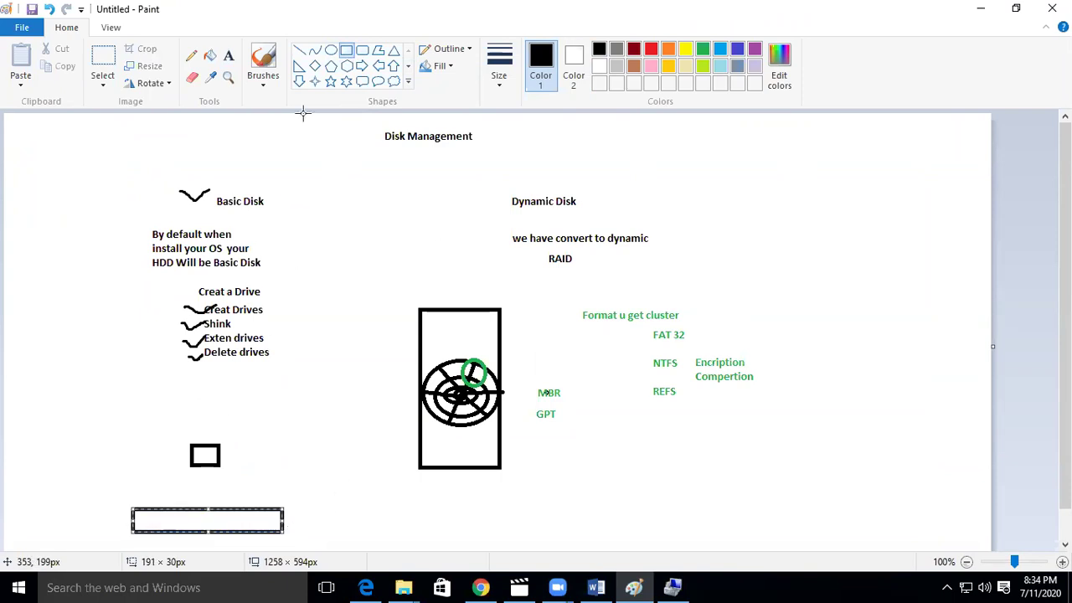
# Add the black label "MP" above the small rectangle and draw a black line from the rectangle to the disk drawing
pyautogui.click(228, 55)
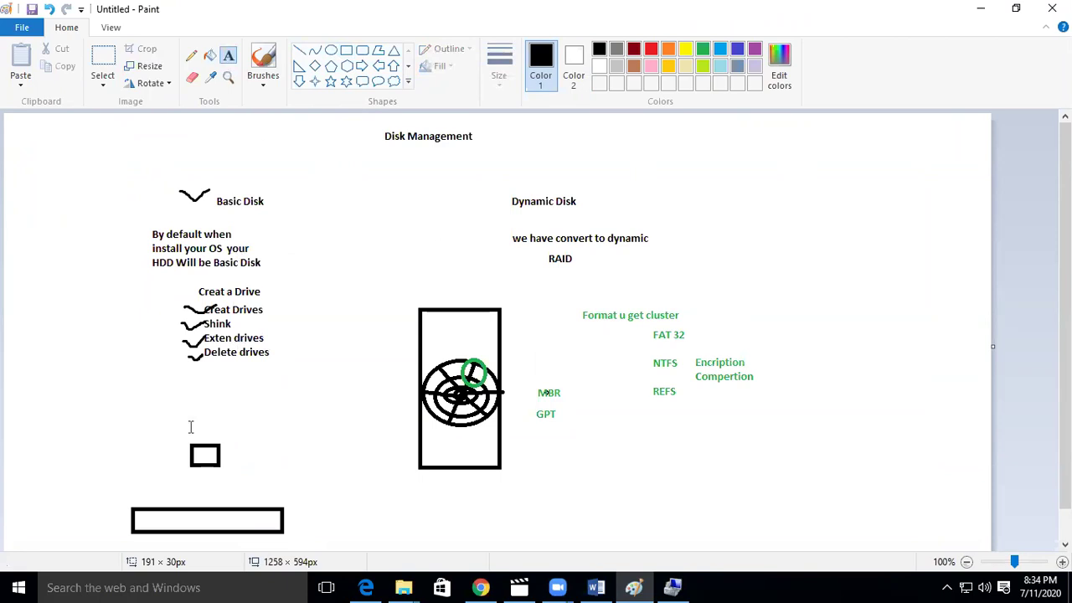
pyautogui.click(190, 419)
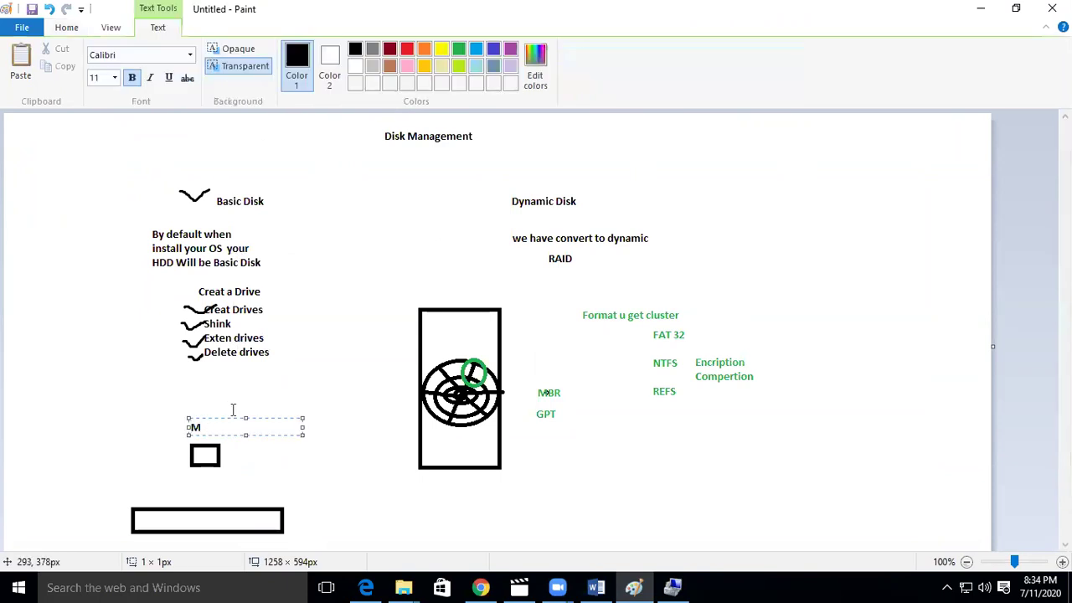
pyautogui.click(333, 393)
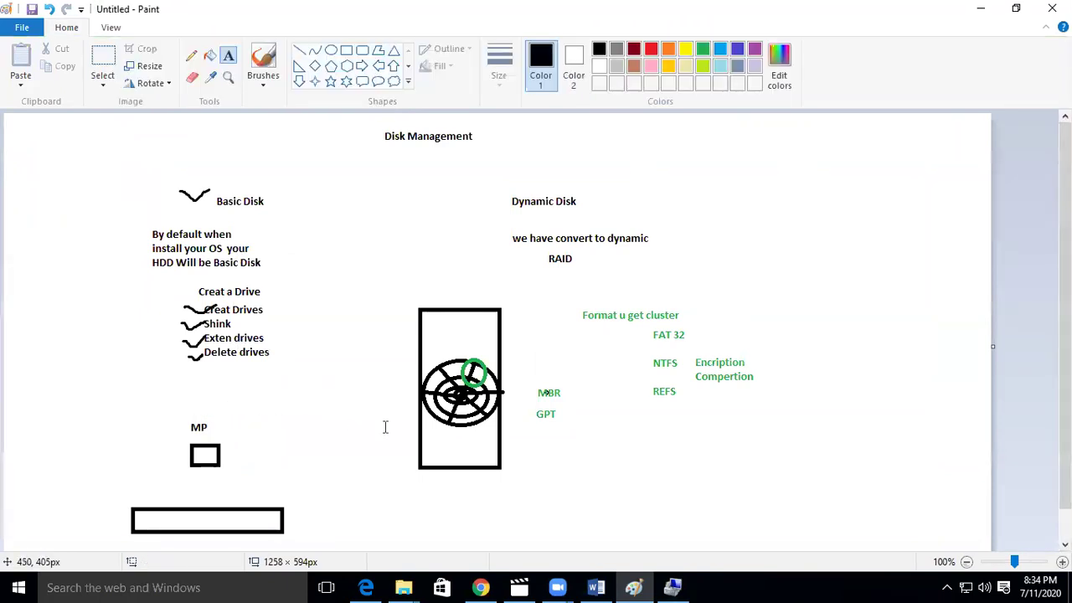
pyautogui.click(300, 51)
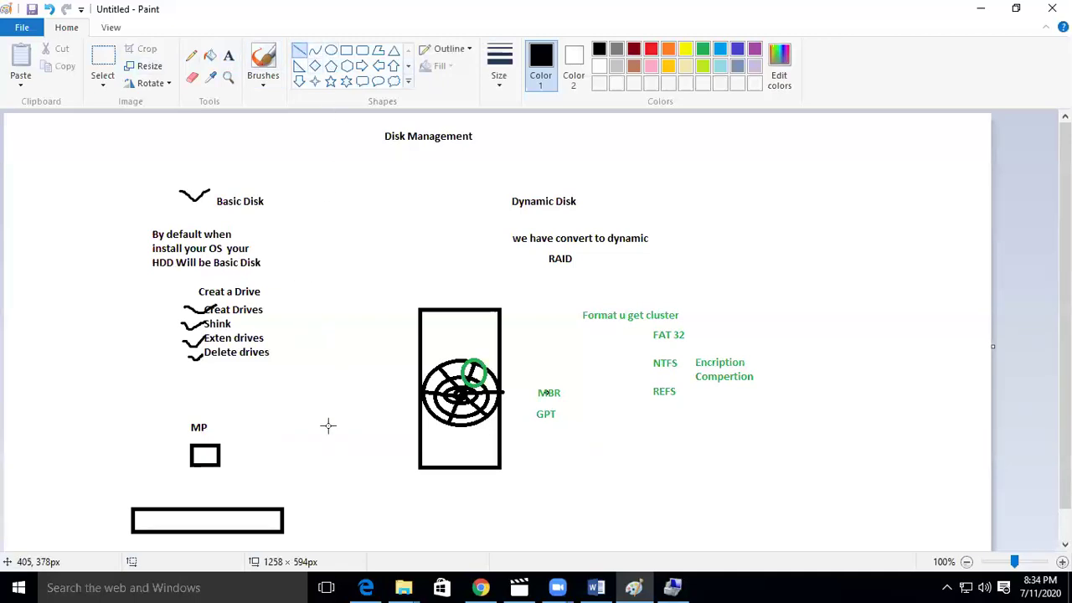
pyautogui.moveTo(216, 446)
pyautogui.mouseDown()
pyautogui.moveTo(423, 382)
pyautogui.moveTo(415, 391)
pyautogui.mouseUp()
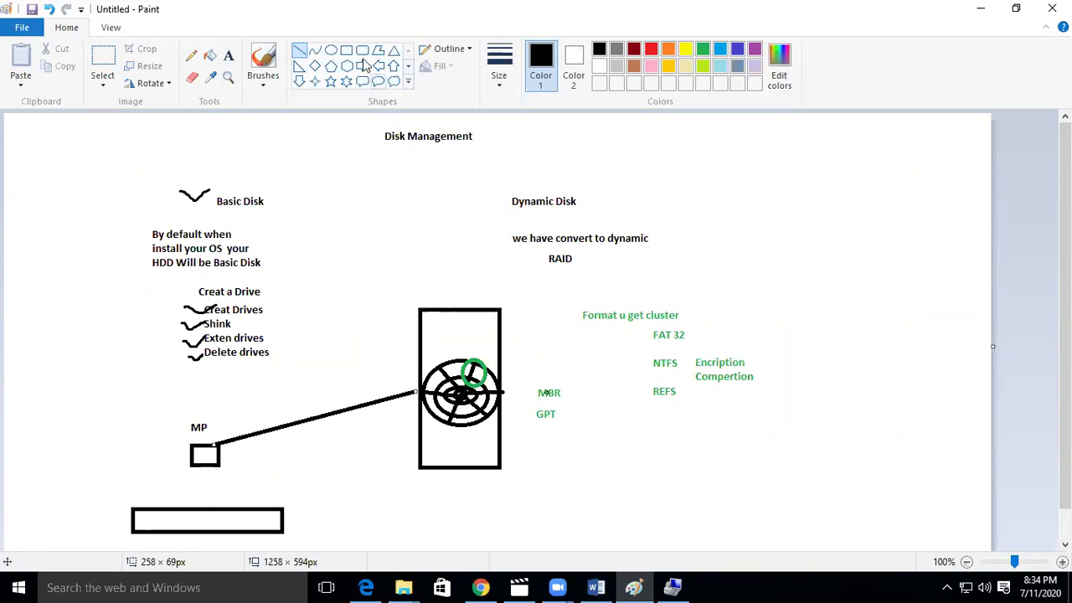
# Add the black text "Bootable files" on two lines beside the MBR label
pyautogui.click(227, 56)
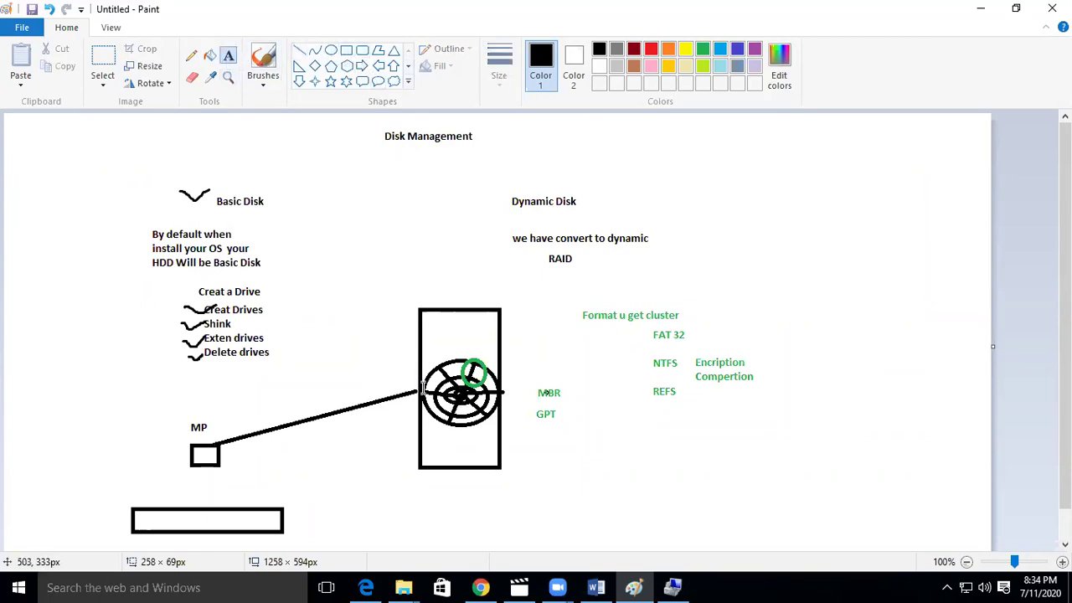
pyautogui.click(567, 391)
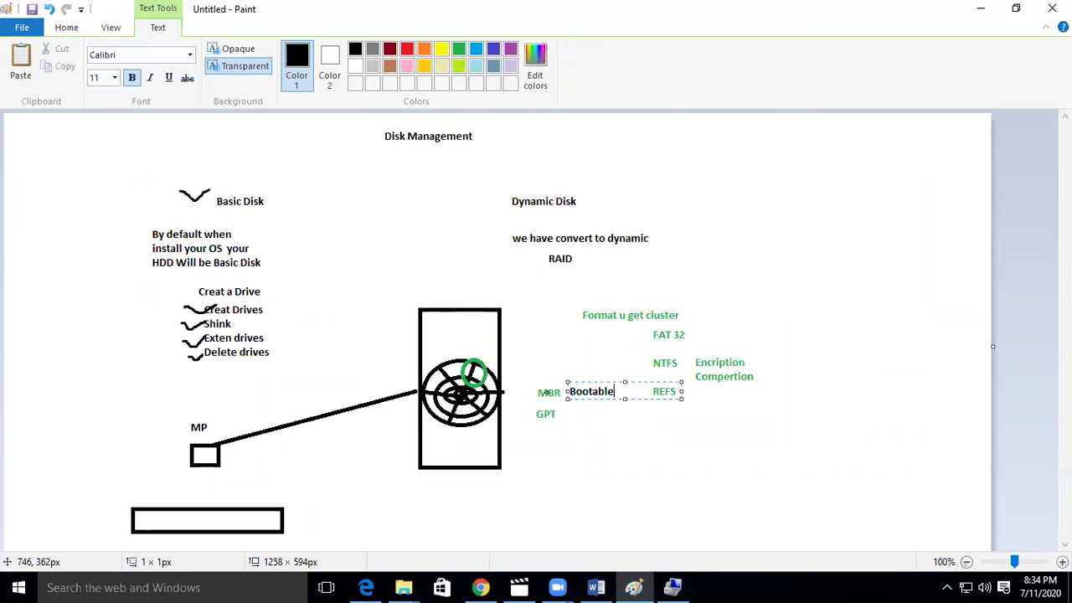
pyautogui.write('Bootable')
pyautogui.press('Return')
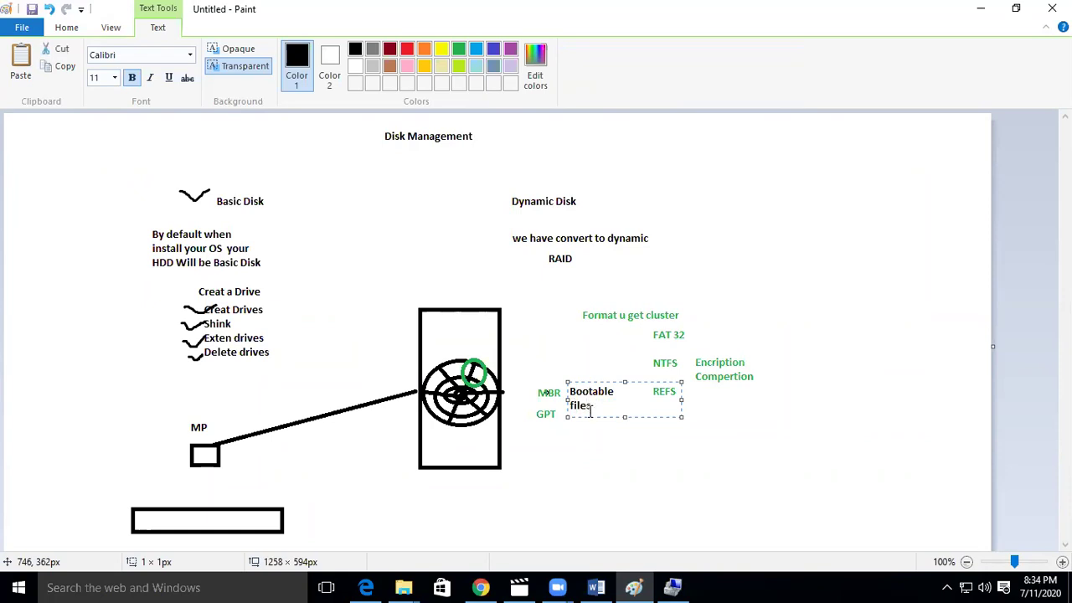
pyautogui.click(606, 446)
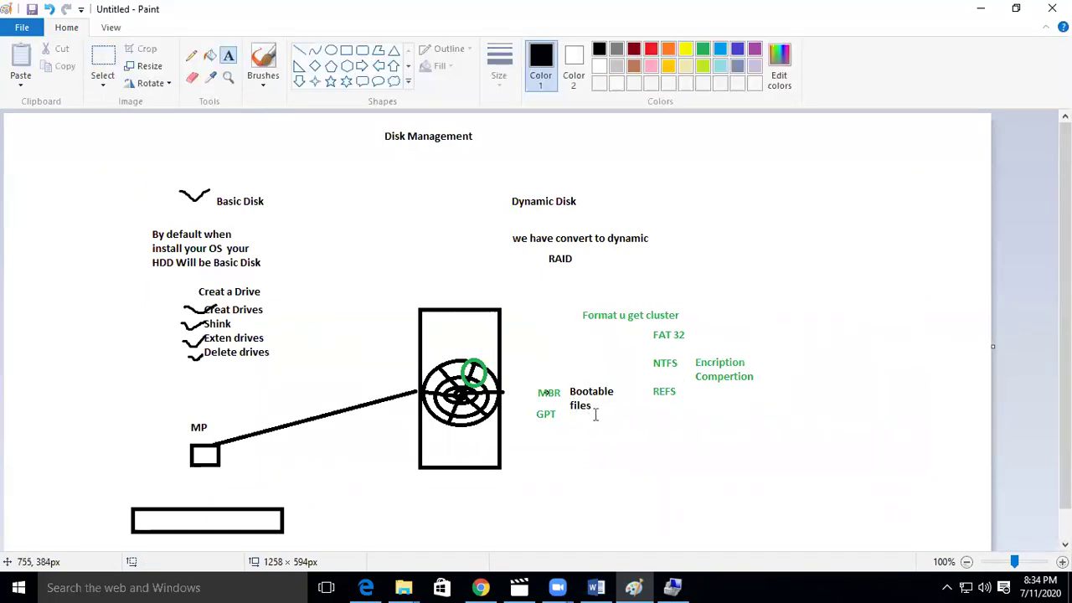
pyautogui.click(668, 50)
pyautogui.moveTo(484, 402); pyautogui.dragTo(499, 414)
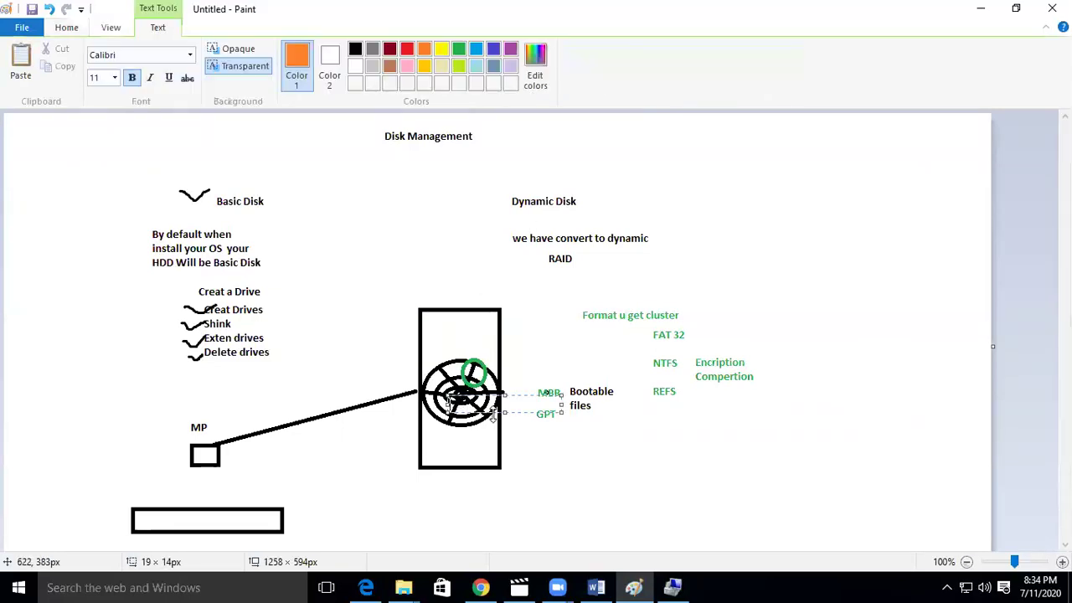
pyautogui.click(504, 348)
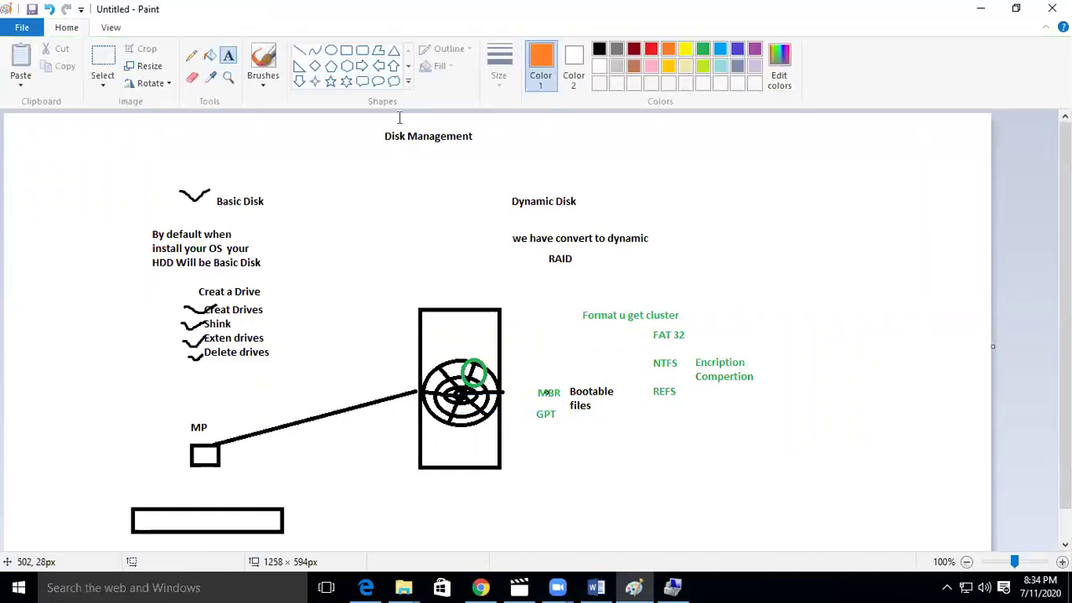
# Draw a red ellipse about 20 × 17 px near the disk's center and a red line from it to the MBR label
pyautogui.click(650, 48)
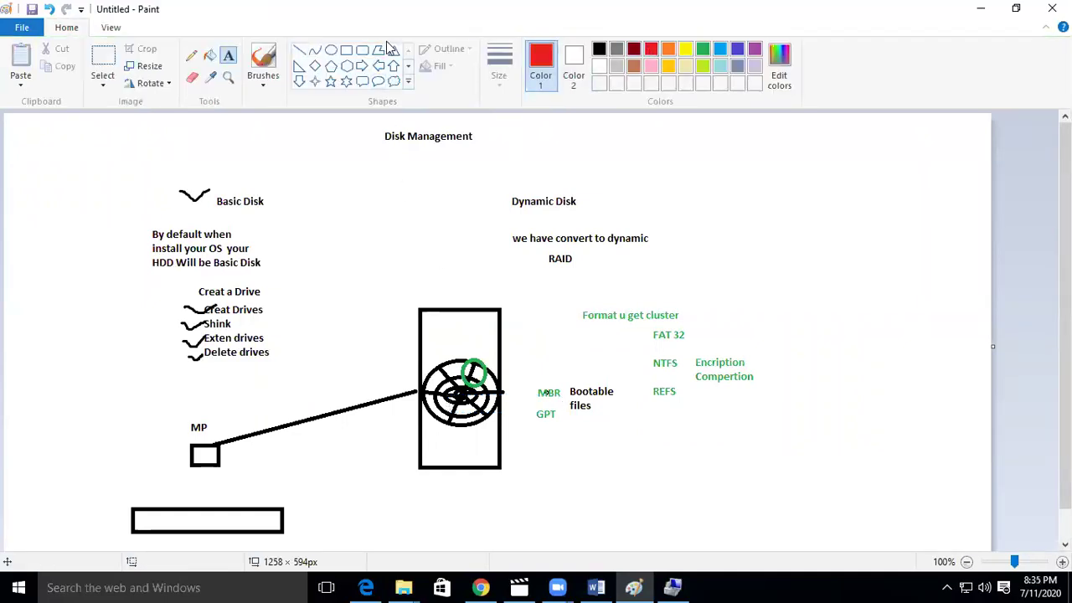
pyautogui.click(331, 51)
pyautogui.moveTo(450, 394); pyautogui.dragTo(467, 408)
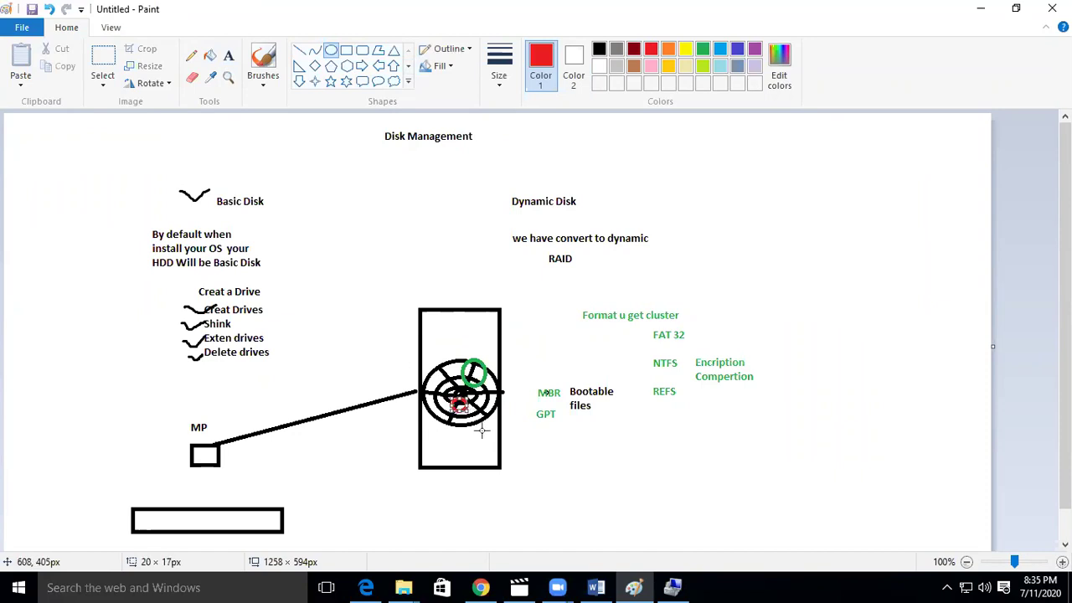
pyautogui.click(299, 50)
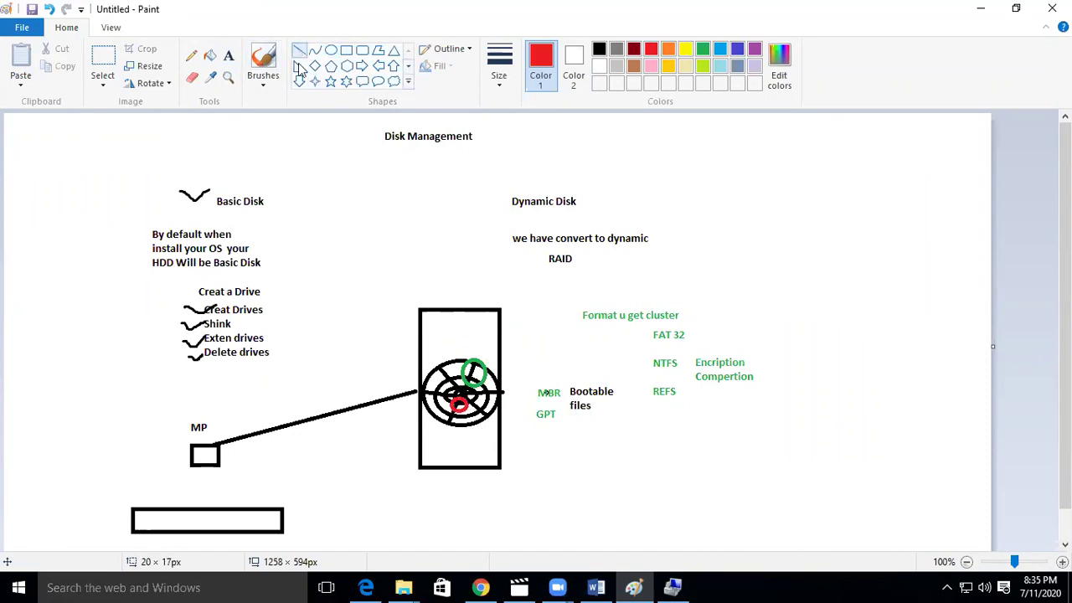
pyautogui.moveTo(462, 403)
pyautogui.mouseDown()
pyautogui.moveTo(547, 394)
pyautogui.moveTo(534, 393)
pyautogui.mouseUp()
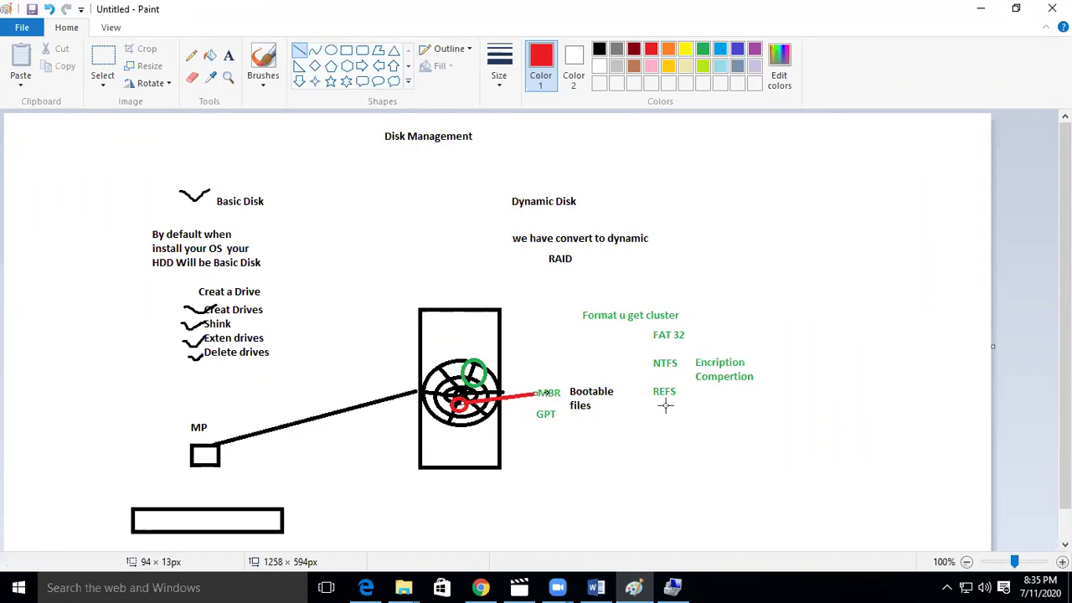
pyautogui.click(556, 452)
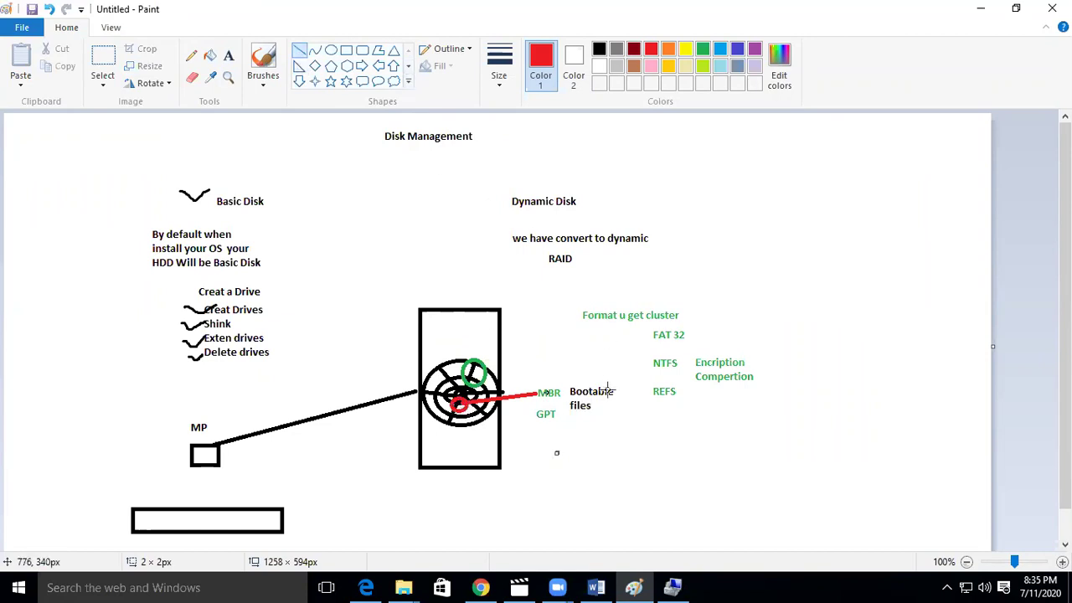
# Draw a red line from "Bootable files" toward the lower right and add the red text "Boot.ini" and "NTLDR" at its end
pyautogui.moveTo(594, 405); pyautogui.dragTo(659, 433)
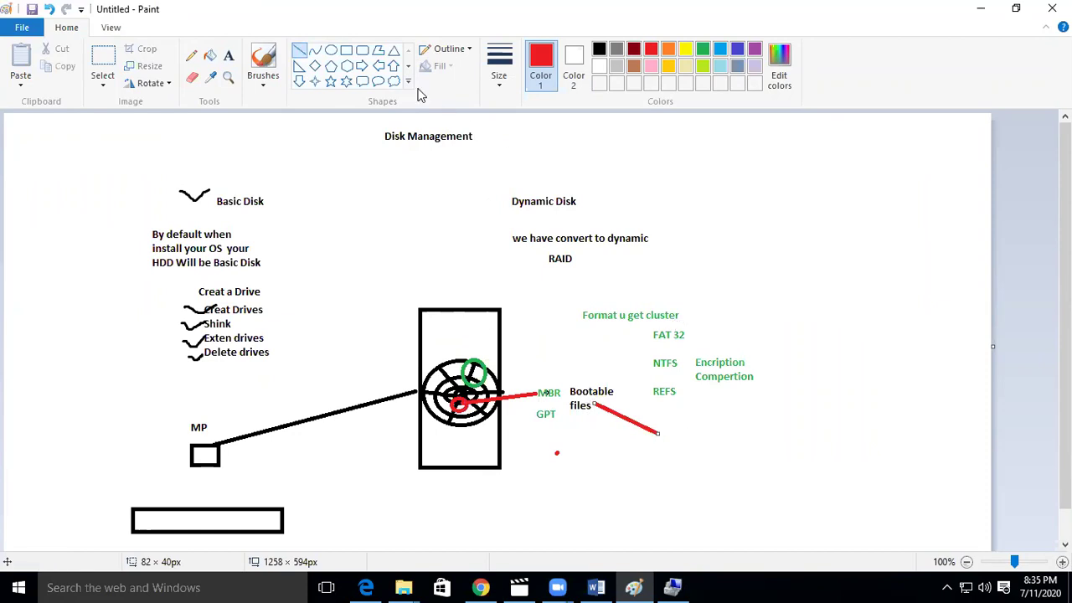
pyautogui.click(227, 55)
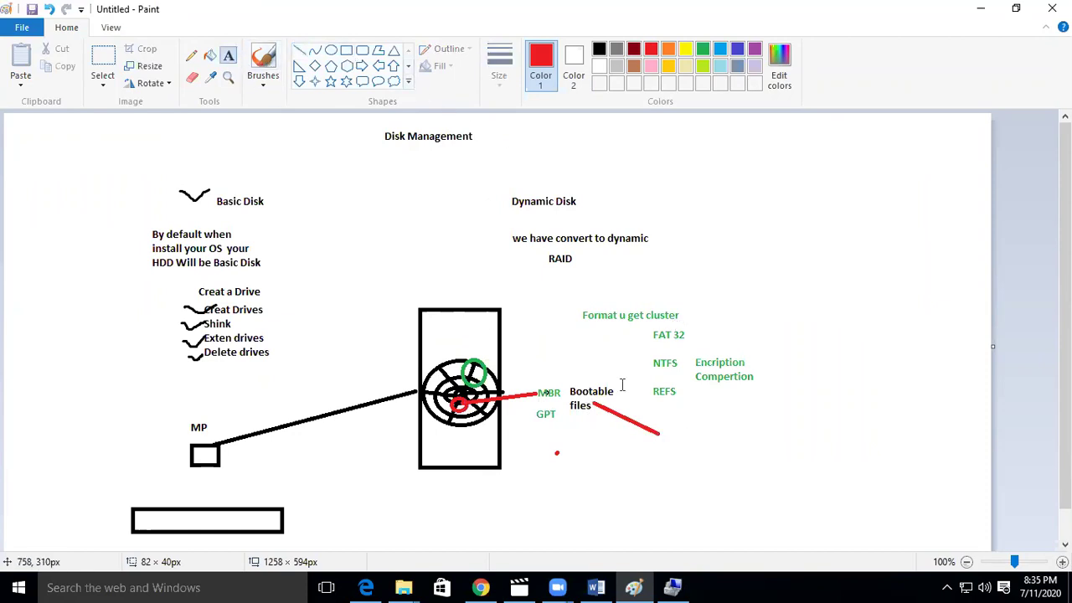
pyautogui.click(649, 440)
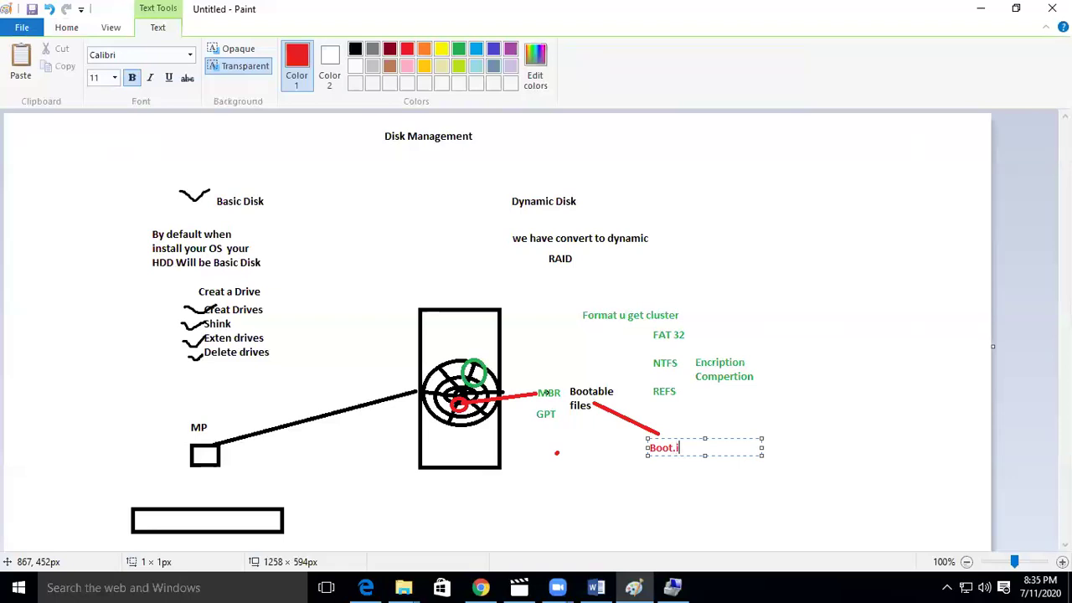
pyautogui.write('Boot.ini')
pyautogui.press('Return')
pyautogui.write('NTLDR')
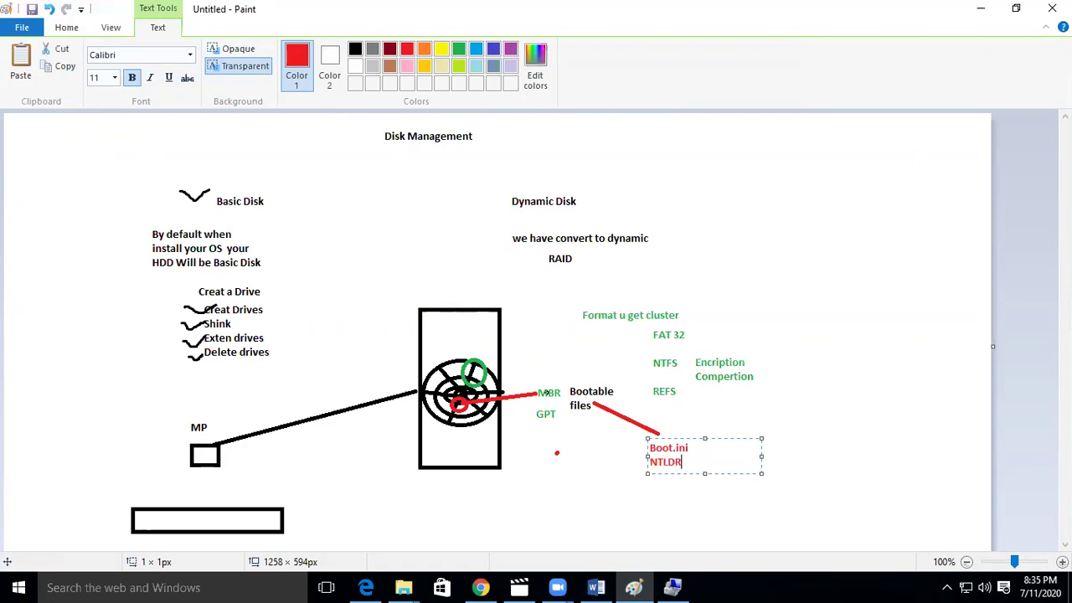
# Switch to Chrome and search Google for "bootable files"
pyautogui.click(480, 587)
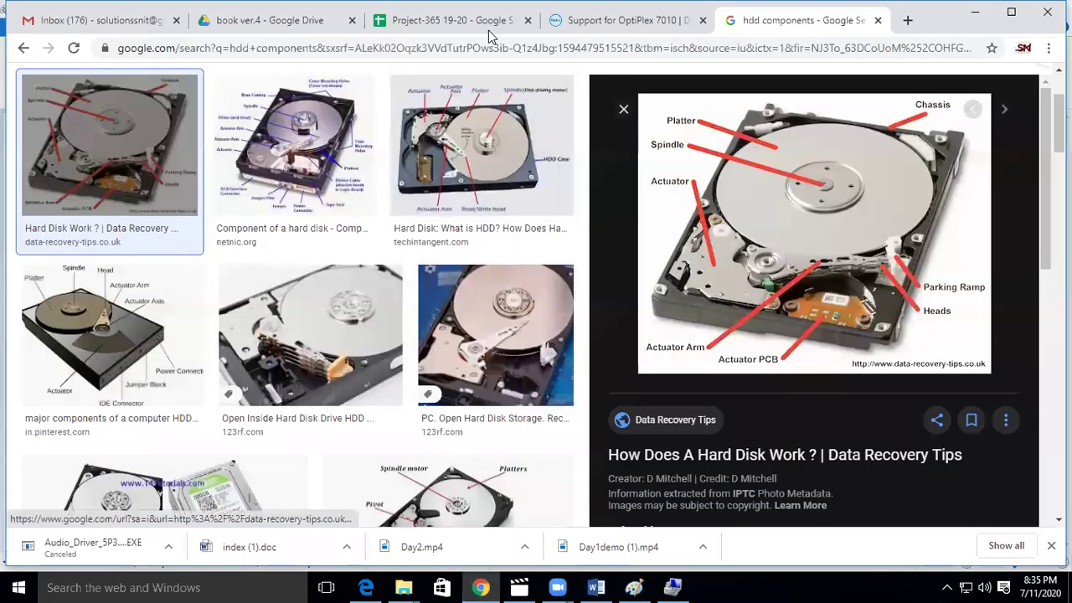
pyautogui.click(339, 50)
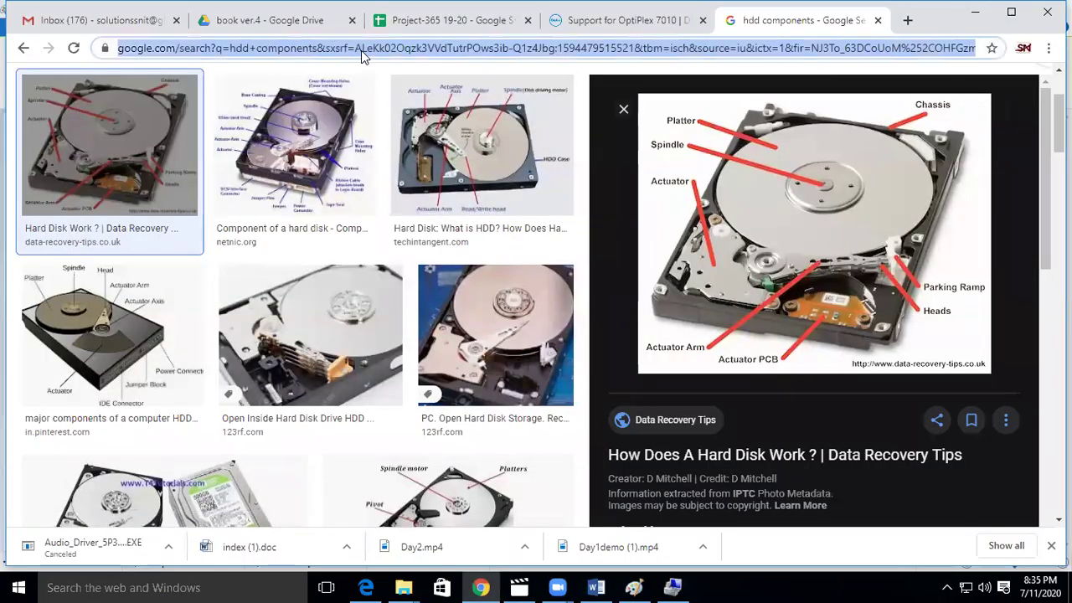
pyautogui.write('bootable file')
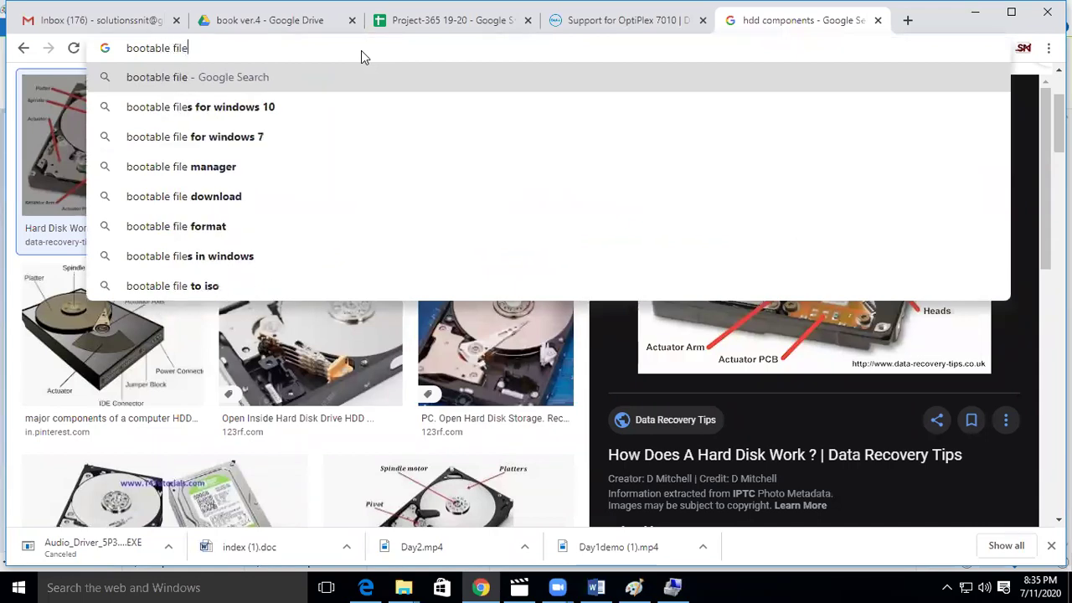
pyautogui.write('s')
pyautogui.press('Return')
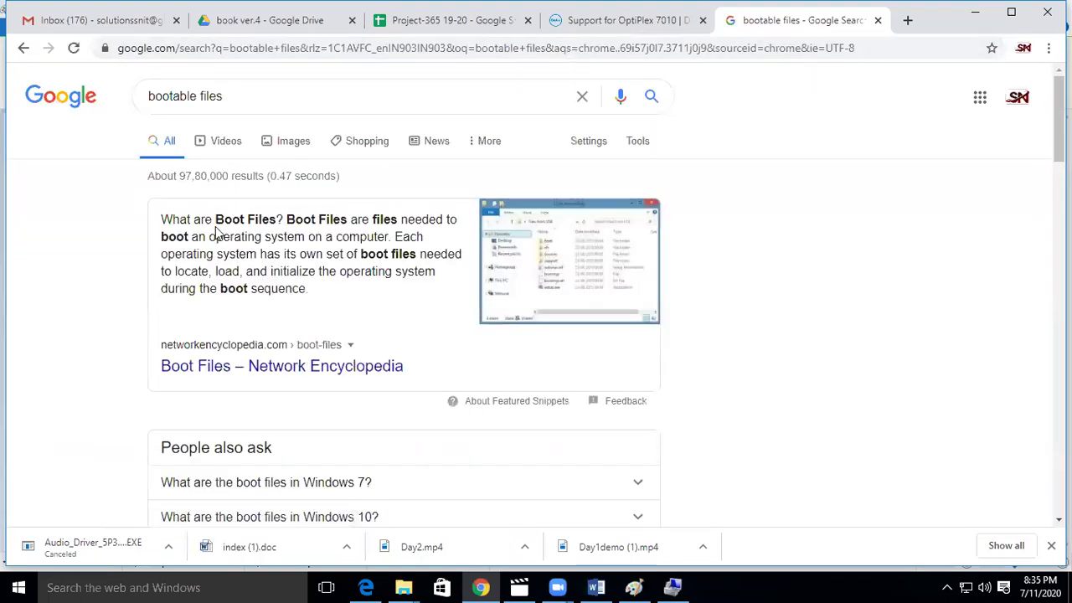
# Examine the bootable files search results and read the expanded answer to "What are the boot files in Windows 7?"
pyautogui.scroll(-4, 320, 438)
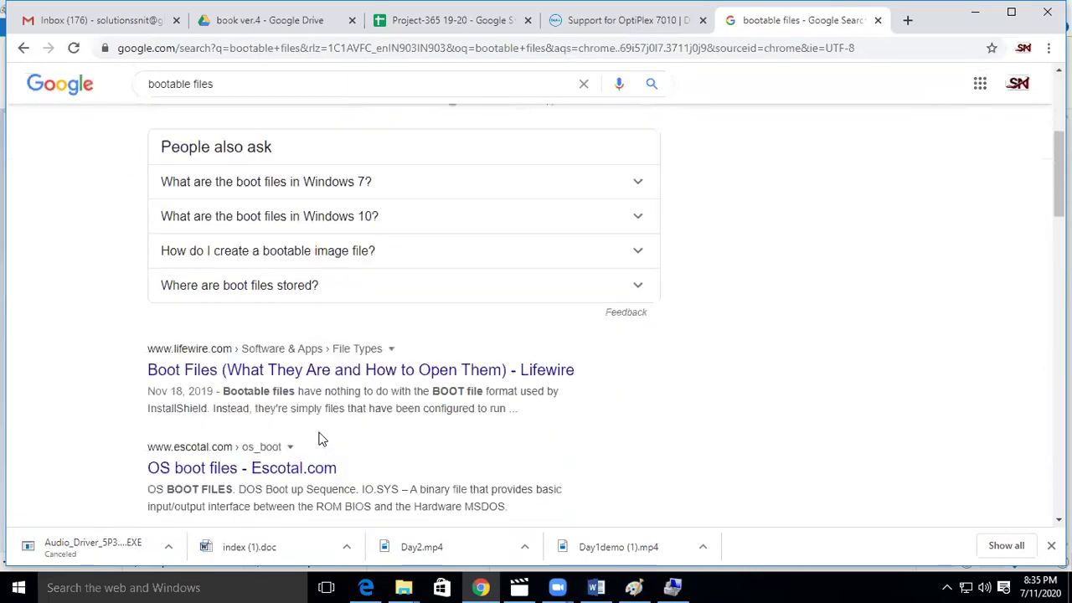
pyautogui.moveTo(433, 382); pyautogui.dragTo(475, 382)
pyautogui.scroll(-1, 347, 411)
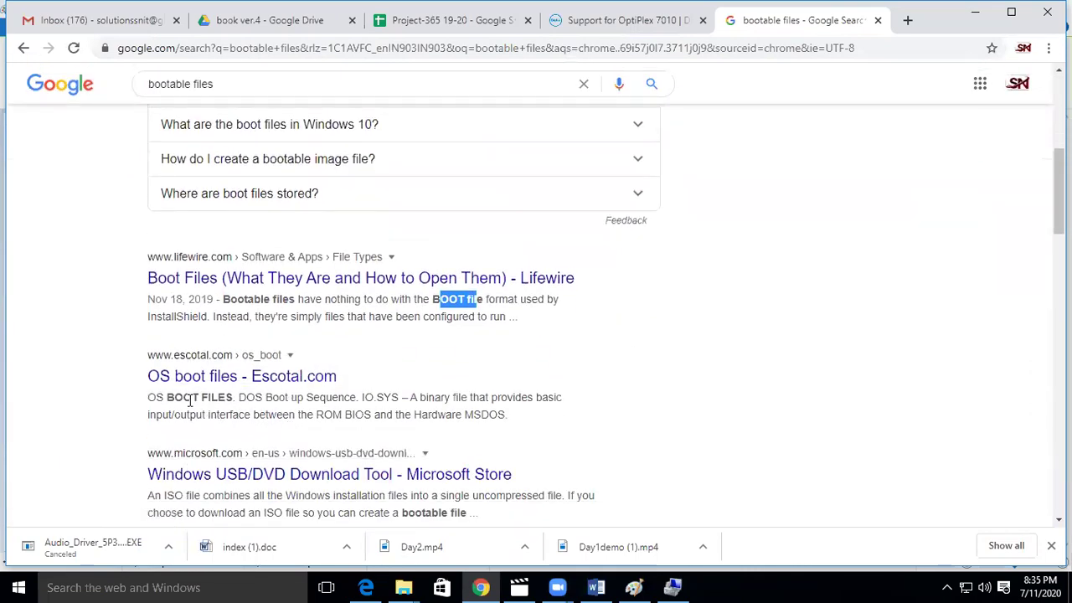
pyautogui.scroll(-2, 251, 417)
pyautogui.scroll(-5, 347, 438)
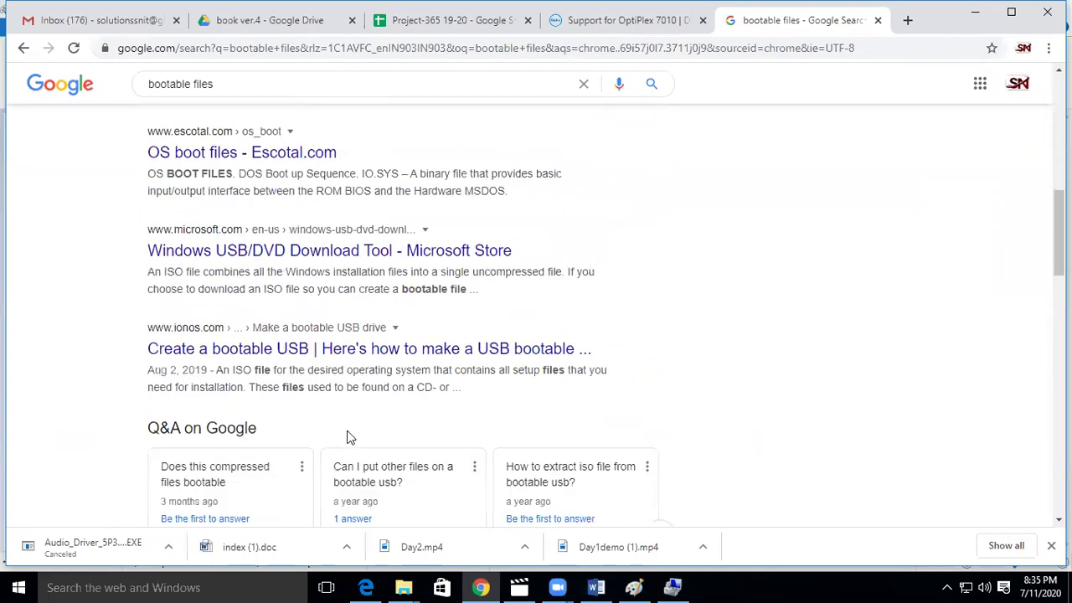
pyautogui.scroll(10, 356, 441)
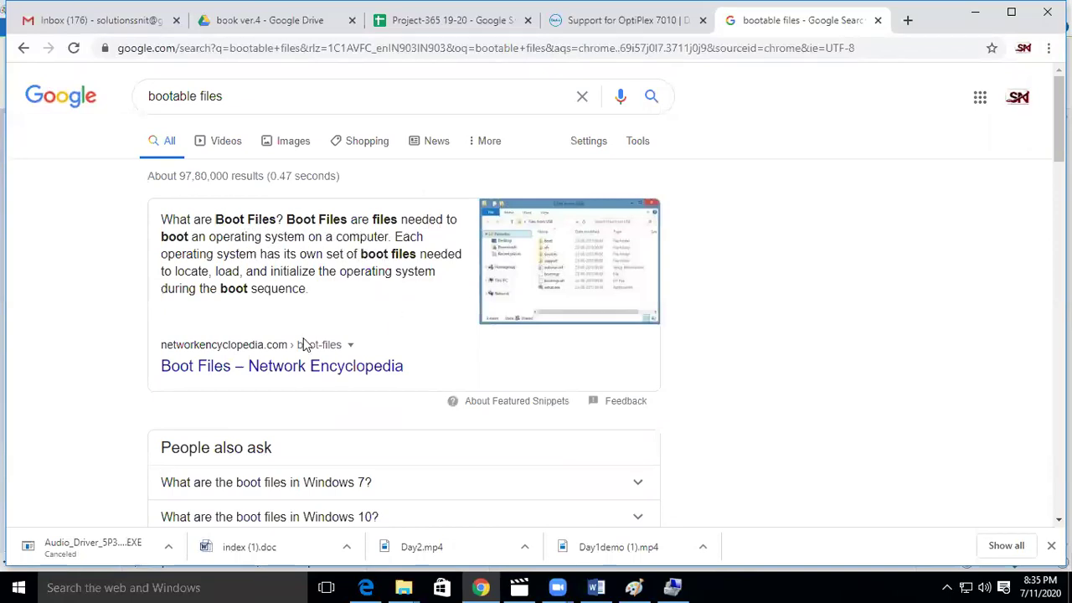
pyautogui.scroll(-3, 288, 356)
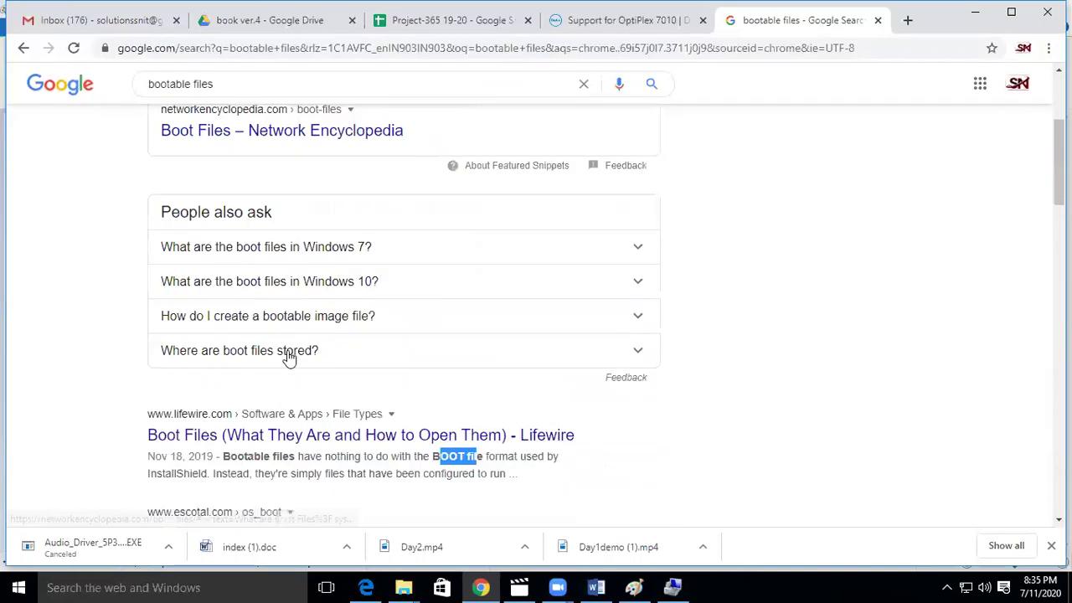
pyautogui.click(289, 249)
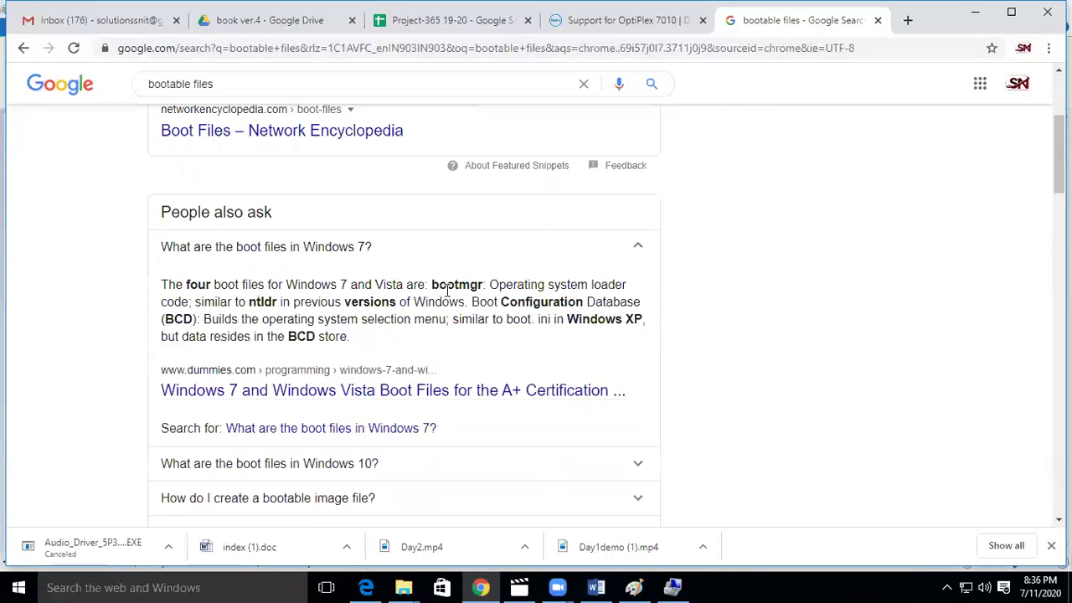
pyautogui.moveTo(439, 284); pyautogui.dragTo(492, 283)
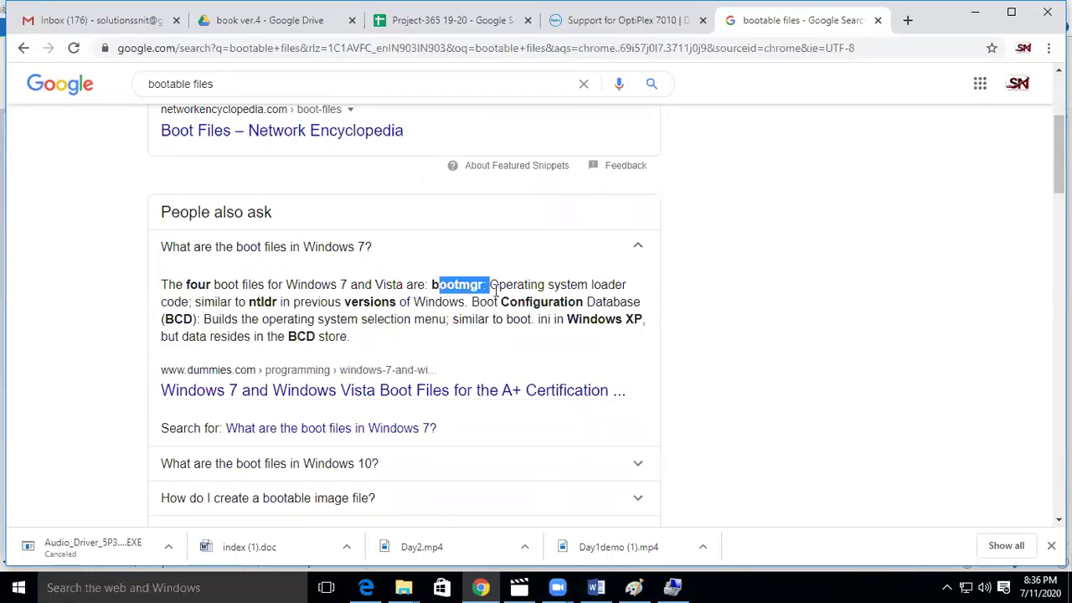
pyautogui.moveTo(590, 319); pyautogui.dragTo(616, 319)
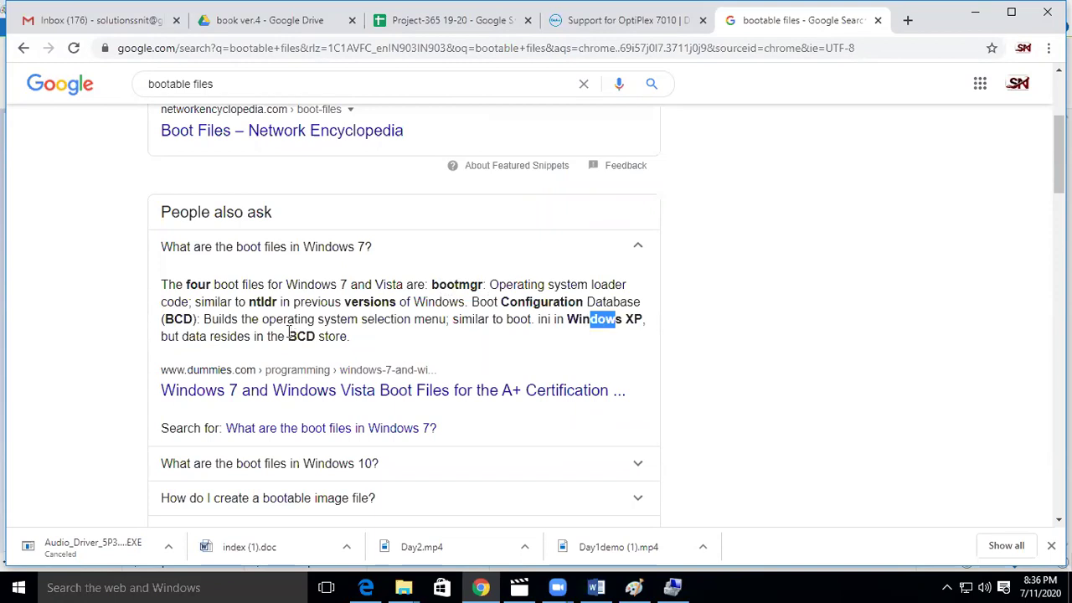
pyautogui.moveTo(256, 302); pyautogui.dragTo(282, 303)
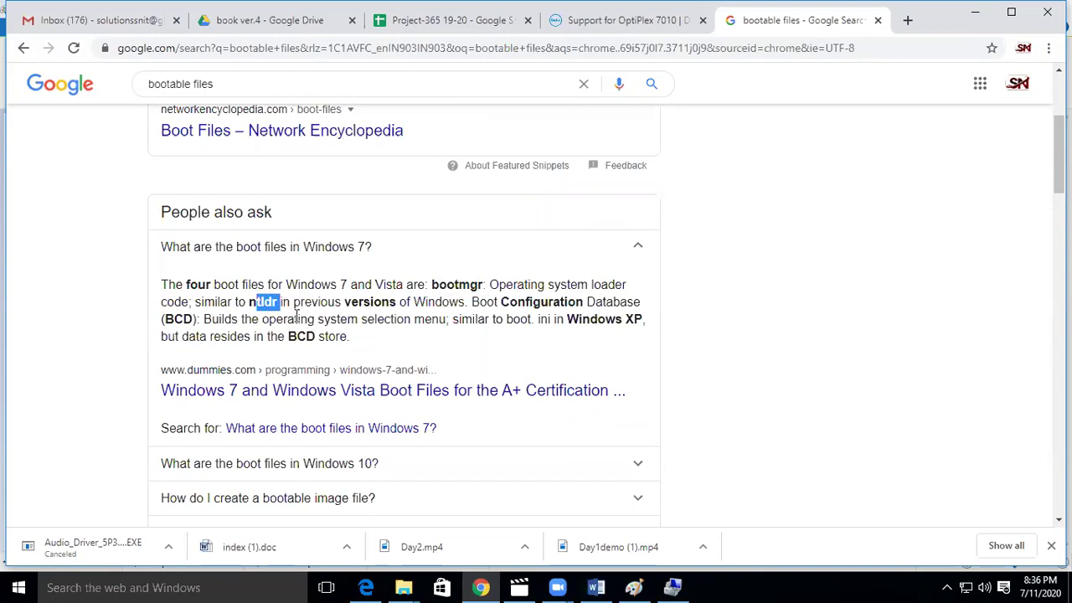
# Switch to Paint and draw a red line about 234 × 119 px from the disk box's left side down to the long lower rectangle
pyautogui.click(634, 587)
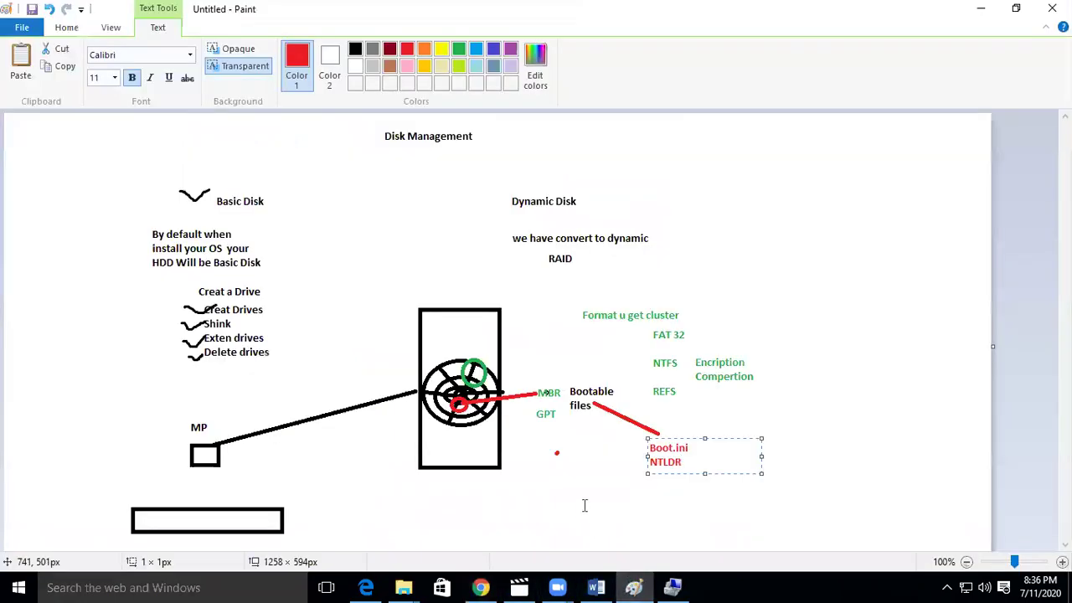
pyautogui.click(597, 481)
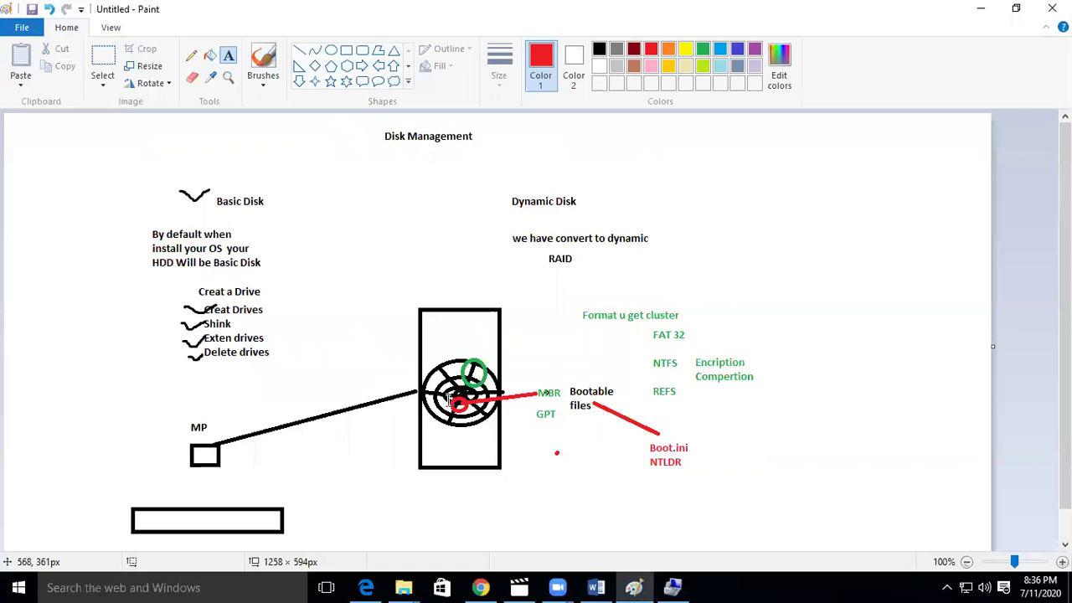
pyautogui.click(299, 50)
pyautogui.moveTo(420, 416); pyautogui.dragTo(237, 509)
# Add the red text "RAM" inside the long rectangle below the MP box
pyautogui.click(228, 55)
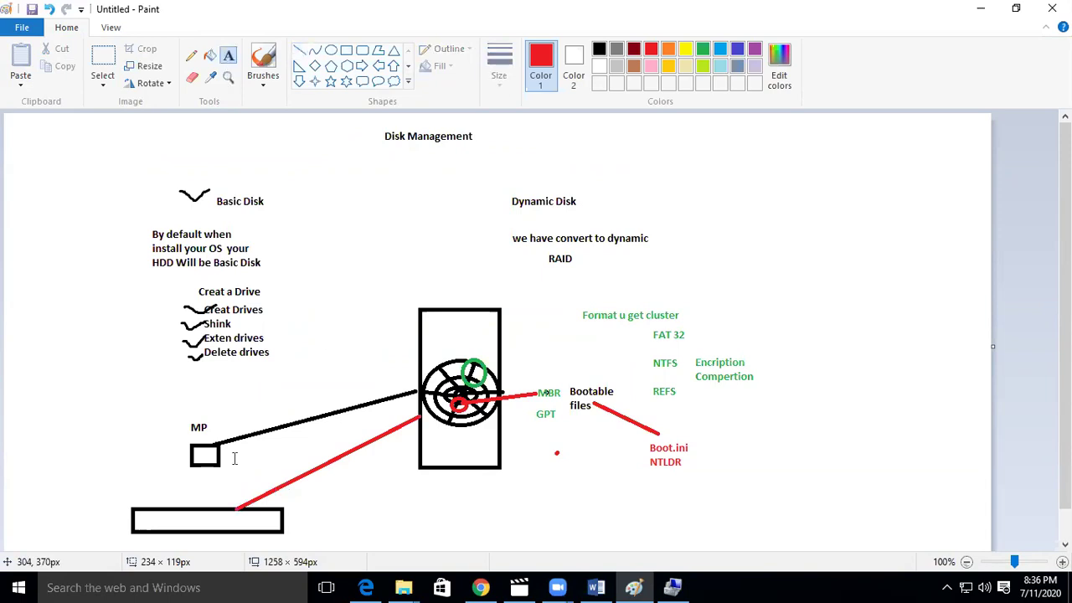
pyautogui.click(175, 519)
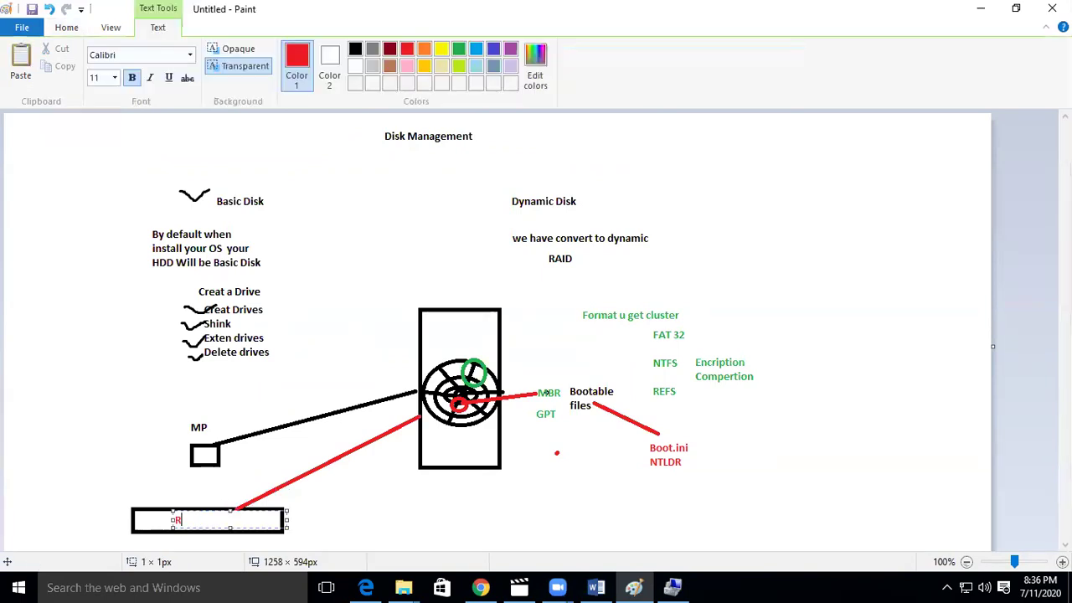
pyautogui.click(156, 467)
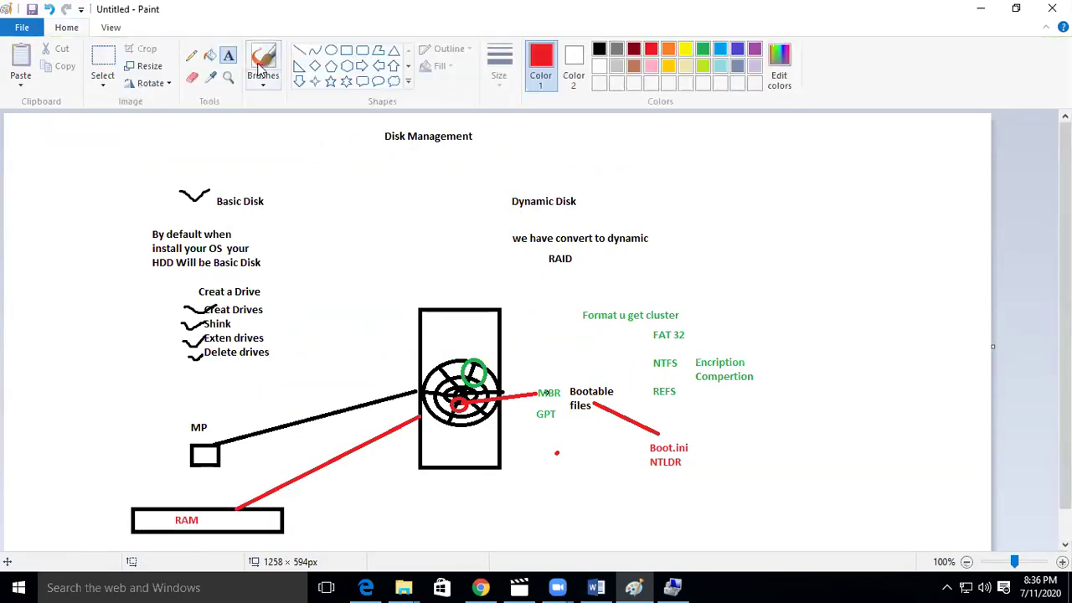
pyautogui.click(299, 51)
pyautogui.moveTo(171, 474); pyautogui.dragTo(172, 503)
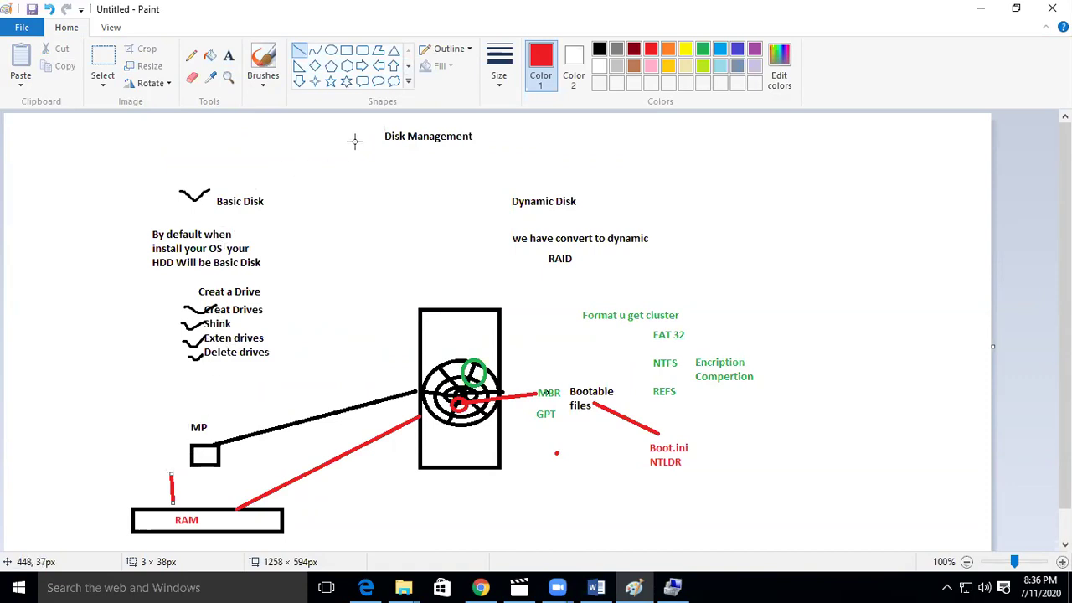
pyautogui.press('Delete')
# Draw a red down arrow just above the RAM rectangle, to the lower left of the MP box
pyautogui.click(393, 65)
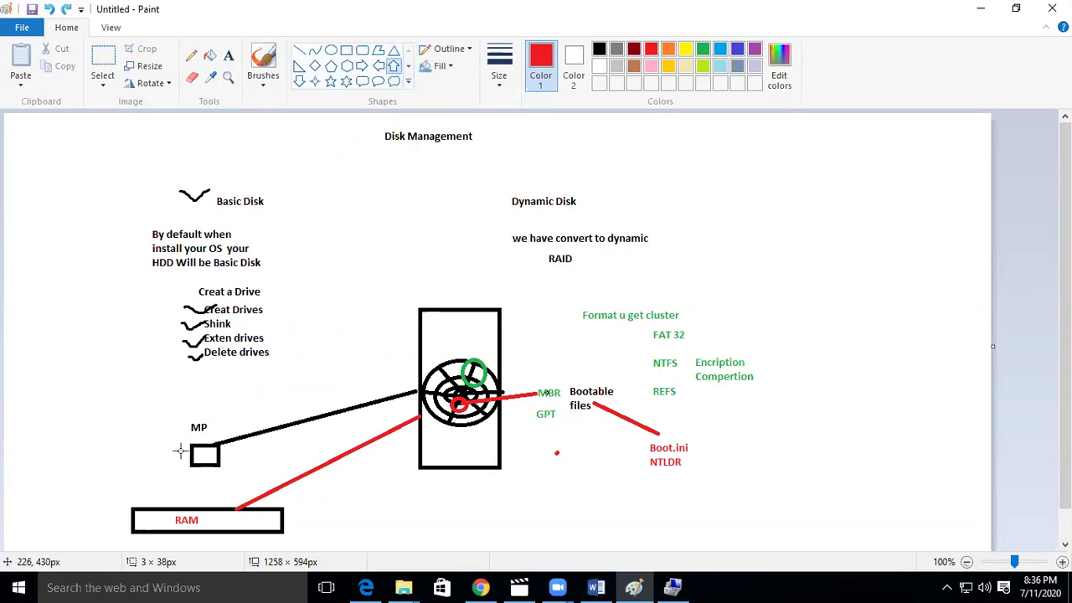
pyautogui.click(299, 81)
pyautogui.moveTo(164, 460); pyautogui.dragTo(179, 501)
pyautogui.moveTo(230, 462); pyautogui.dragTo(242, 498)
pyautogui.hotkey('ctrl', 'z')
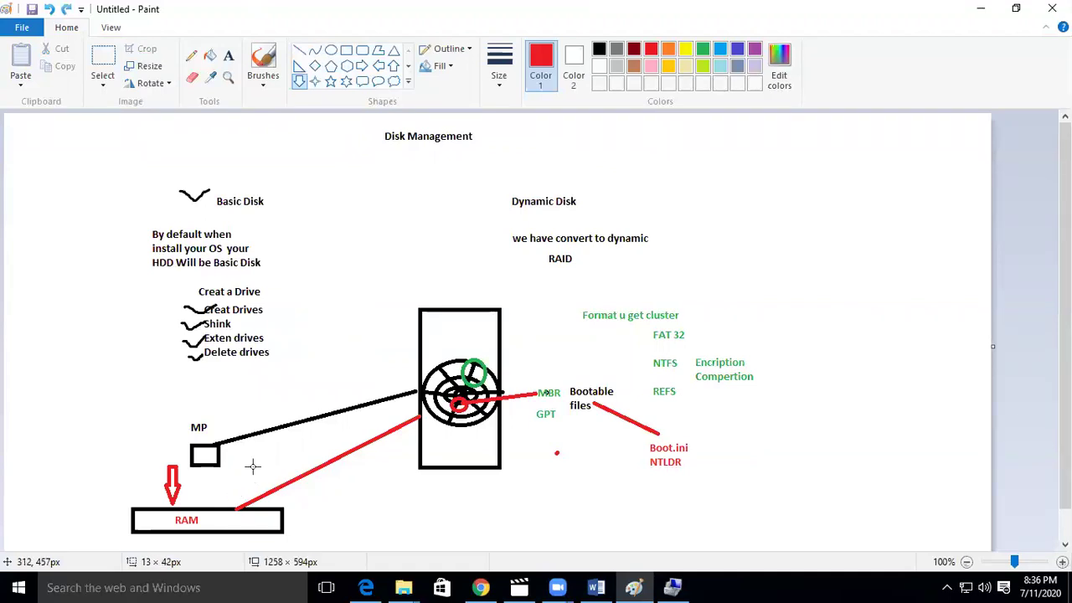
pyautogui.click(393, 65)
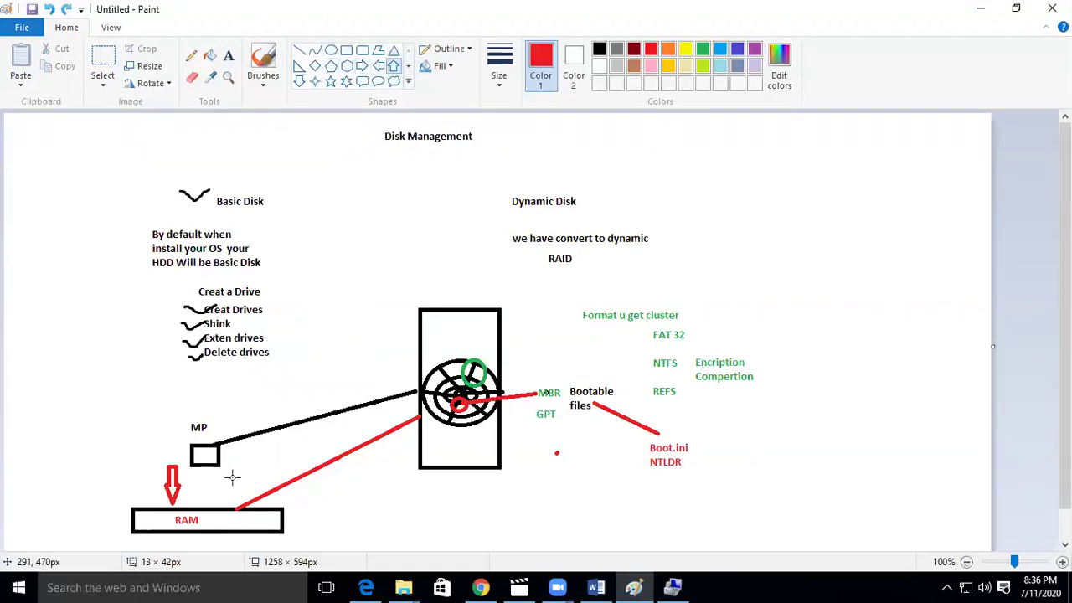
pyautogui.moveTo(235, 470); pyautogui.dragTo(253, 487)
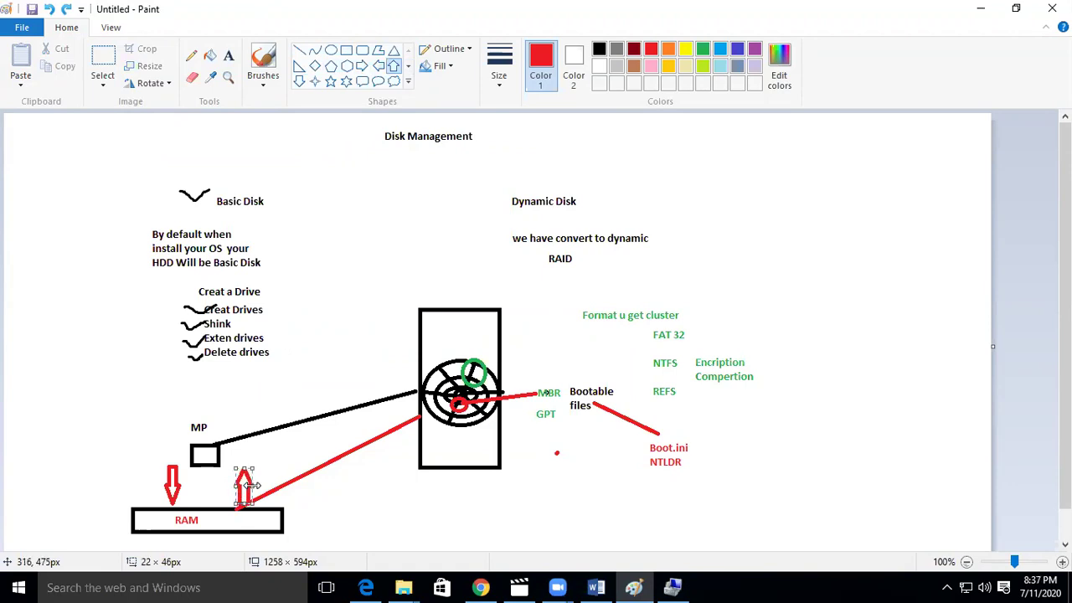
pyautogui.press('Delete')
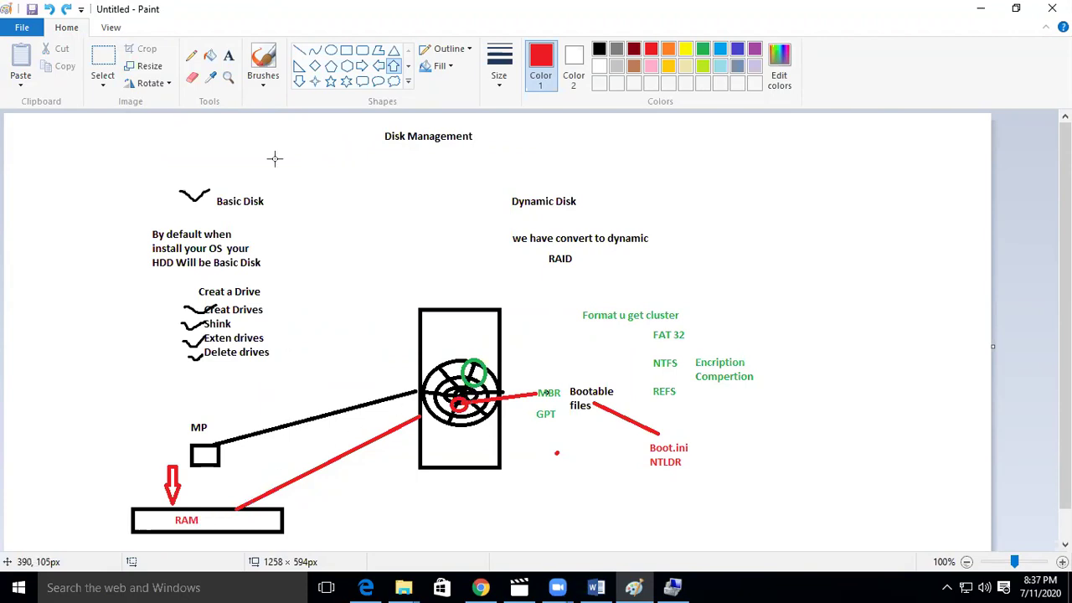
# Add the red text "Store Data tem" to the right of the RAM rectangle
pyautogui.click(228, 56)
pyautogui.click(292, 515)
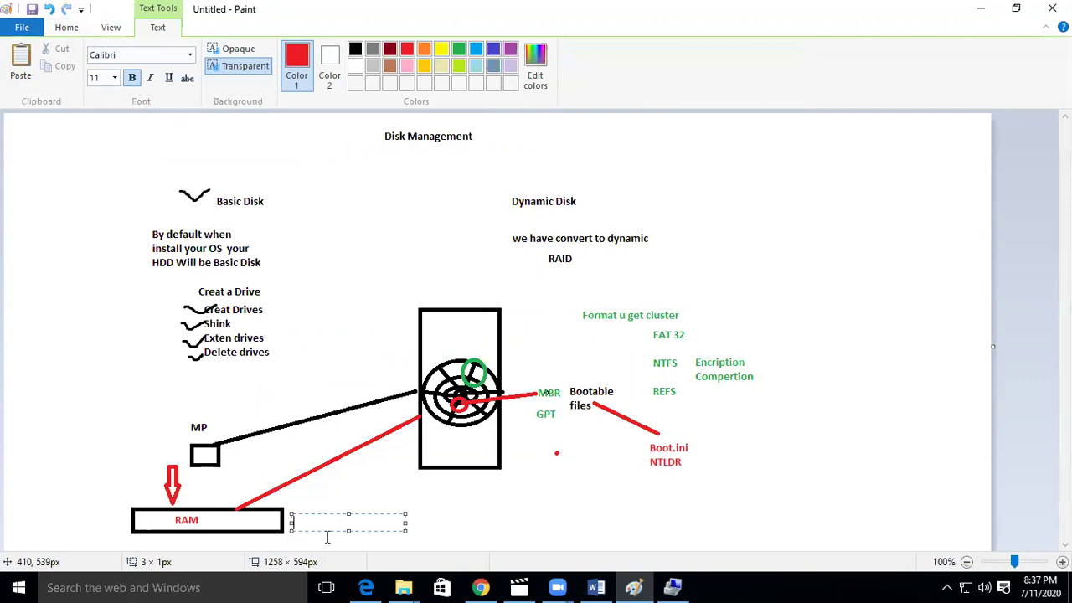
pyautogui.write('Store Data tem')
pyautogui.click(448, 525)
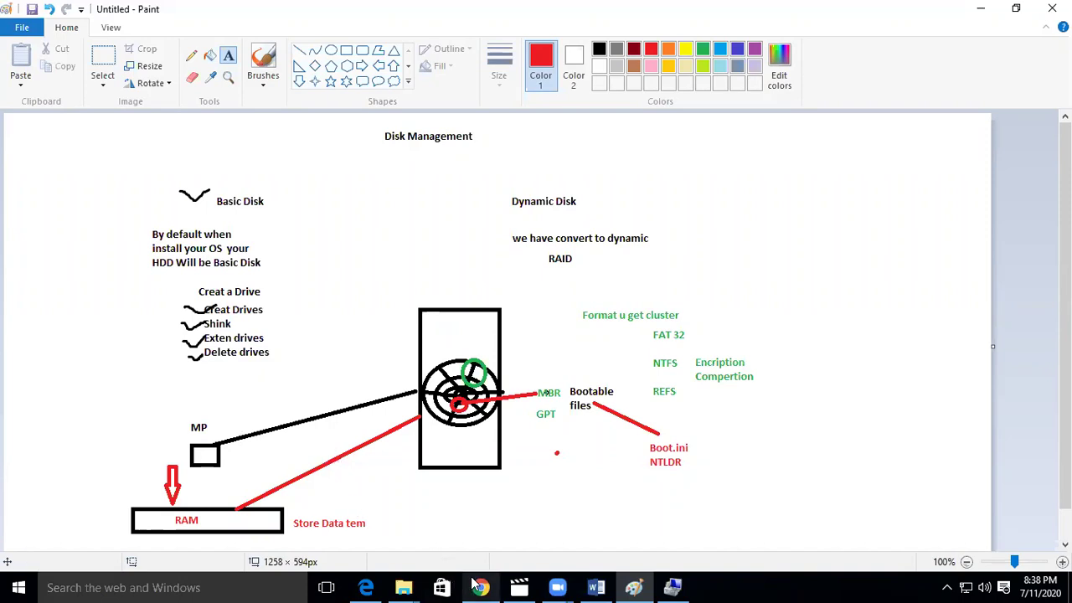
pyautogui.click(684, 27)
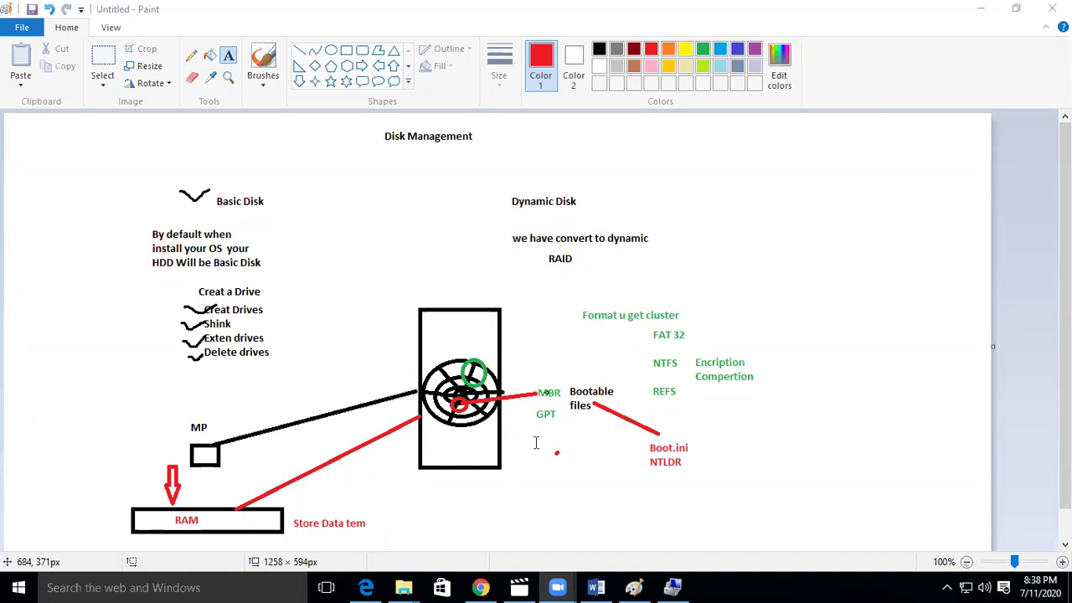
# Switch to Chrome and search Google for "gpt and mbr difference"
pyautogui.click(479, 586)
pyautogui.scroll(5, 297, 165)
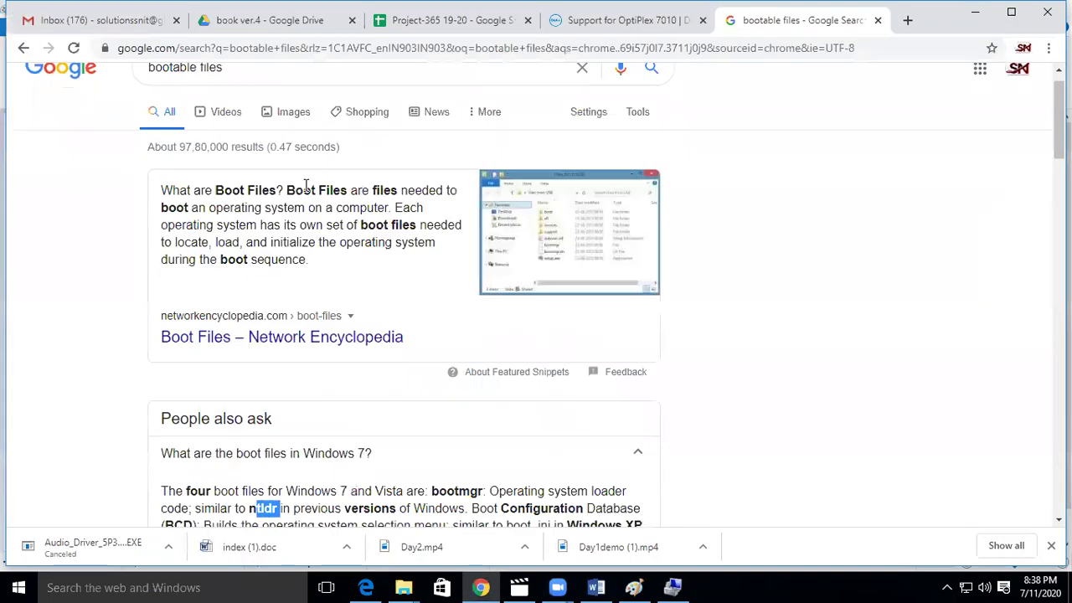
pyautogui.moveTo(223, 97); pyautogui.dragTo(51, 73)
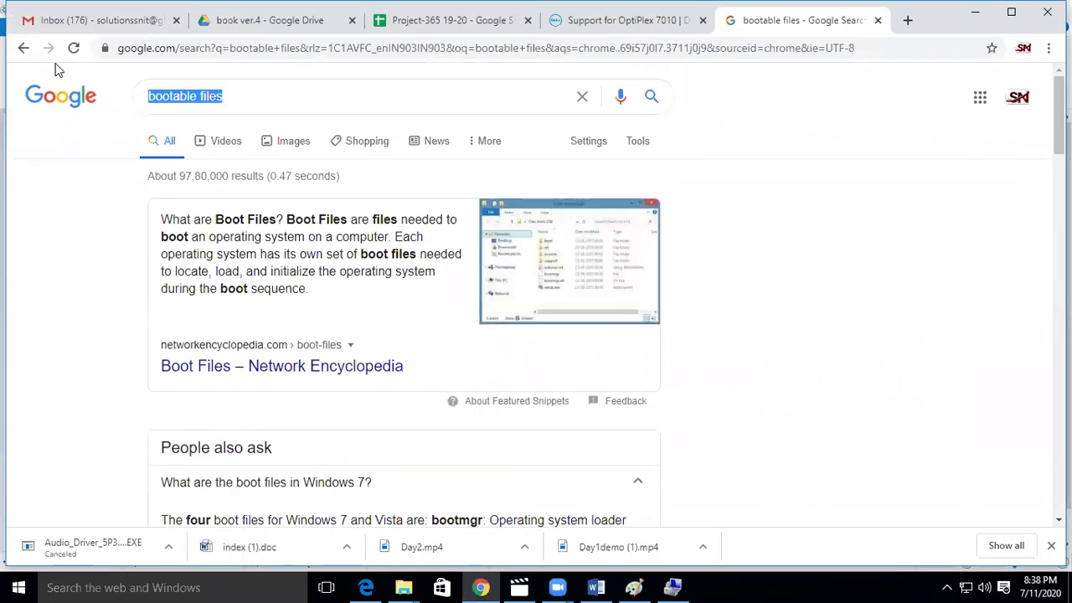
pyautogui.write('gtp ')
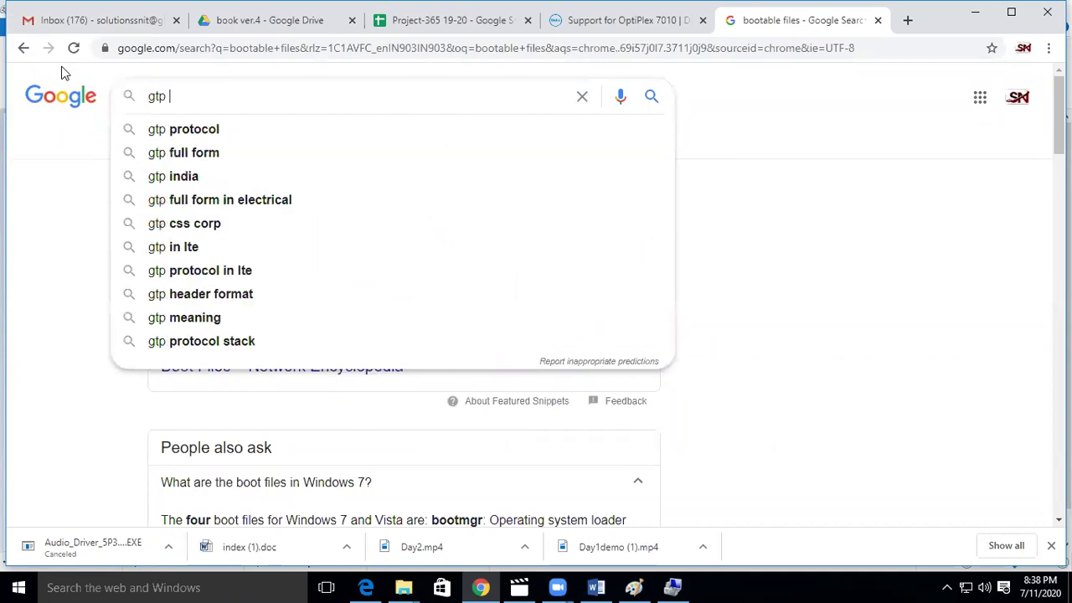
pyautogui.write('and')
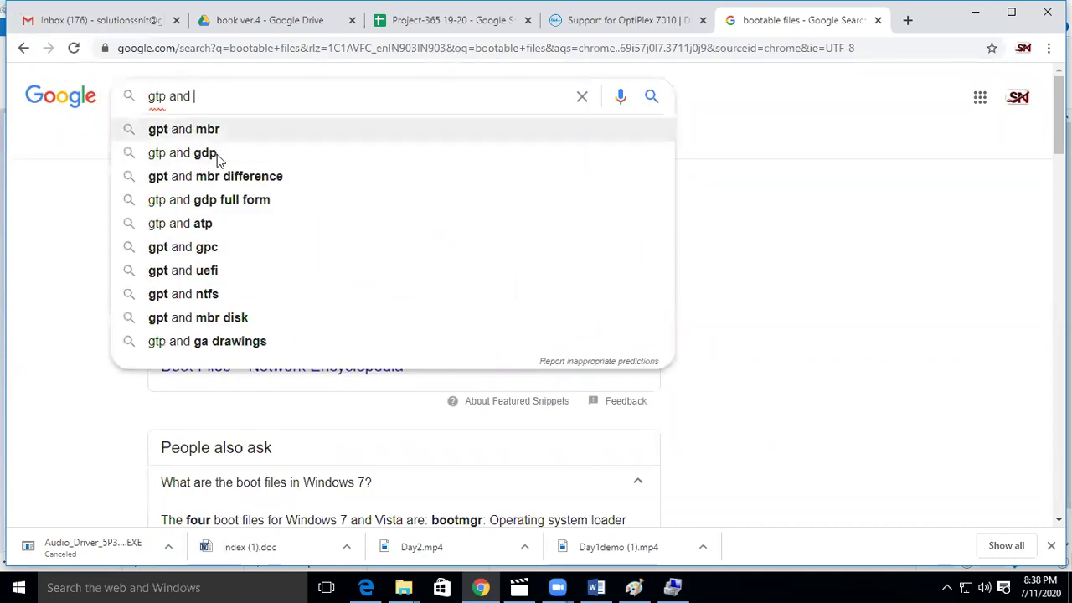
pyautogui.click(235, 183)
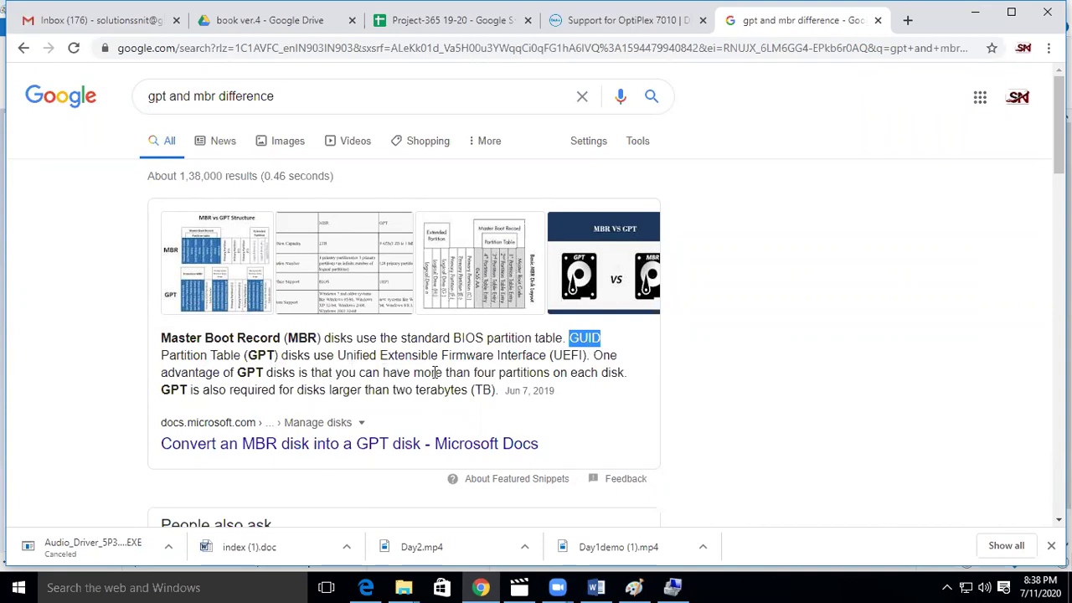
# Examine the MBR versus GPT featured snippet on partition counts and disk size, checking it against Disk 0's partitions in Disk Management
pyautogui.click(493, 362)
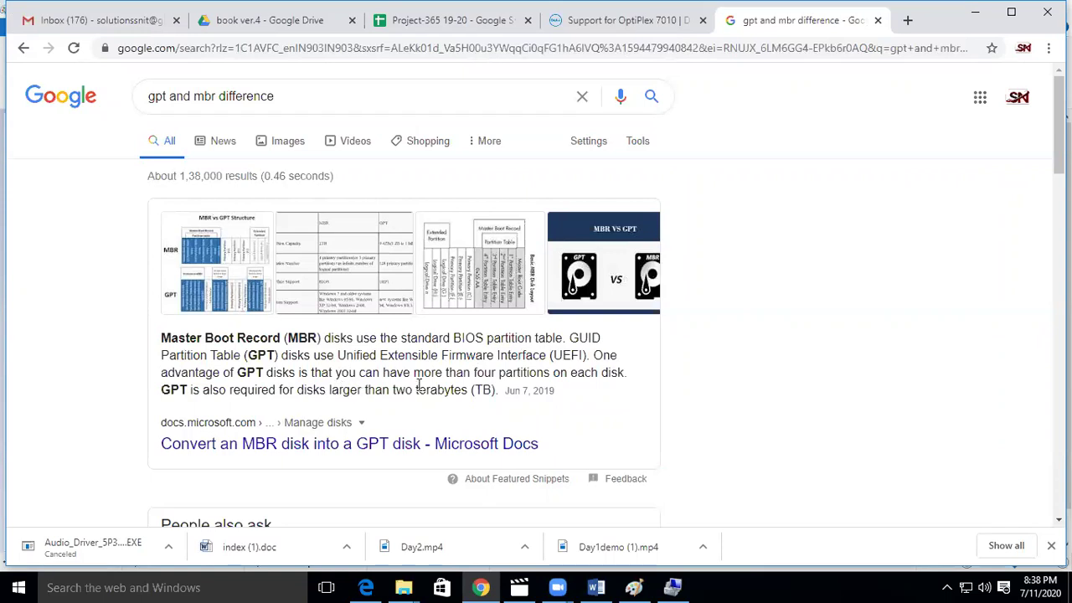
pyautogui.moveTo(475, 376); pyautogui.dragTo(548, 374)
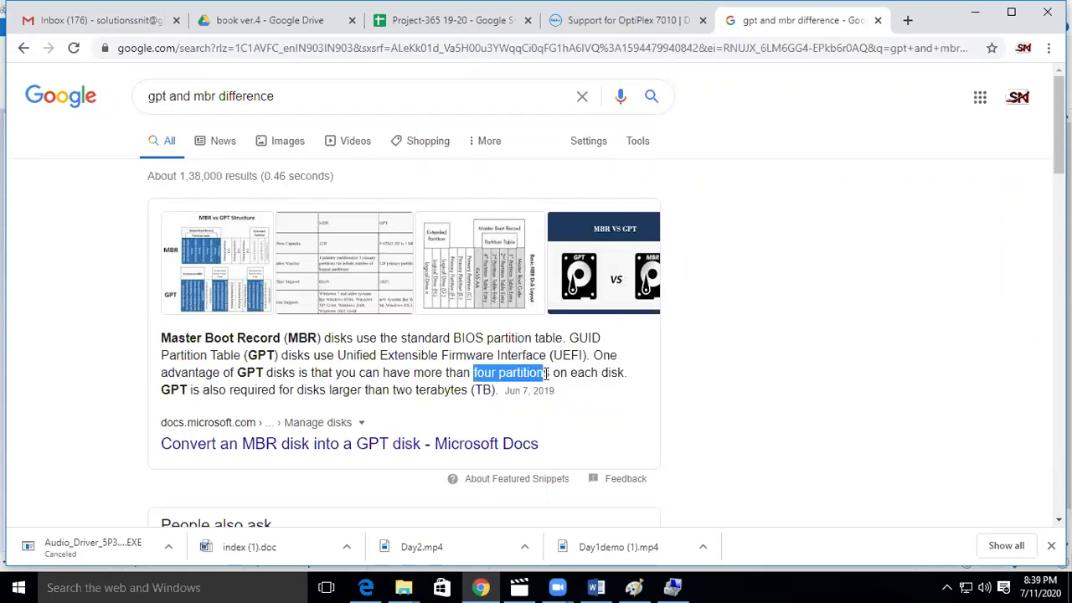
pyautogui.click(672, 587)
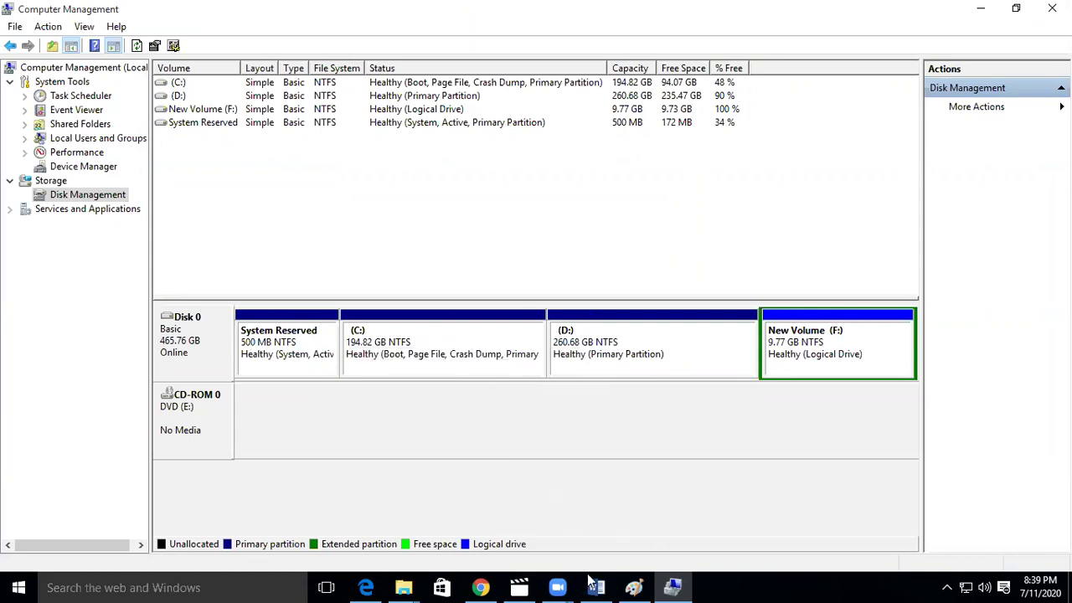
pyautogui.click(481, 586)
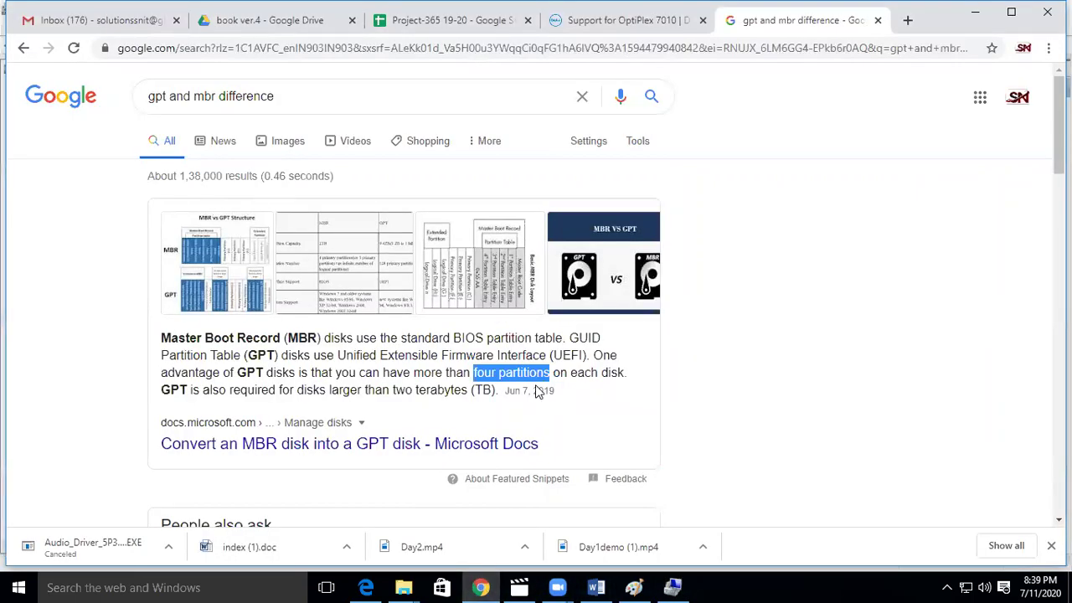
pyautogui.click(572, 392)
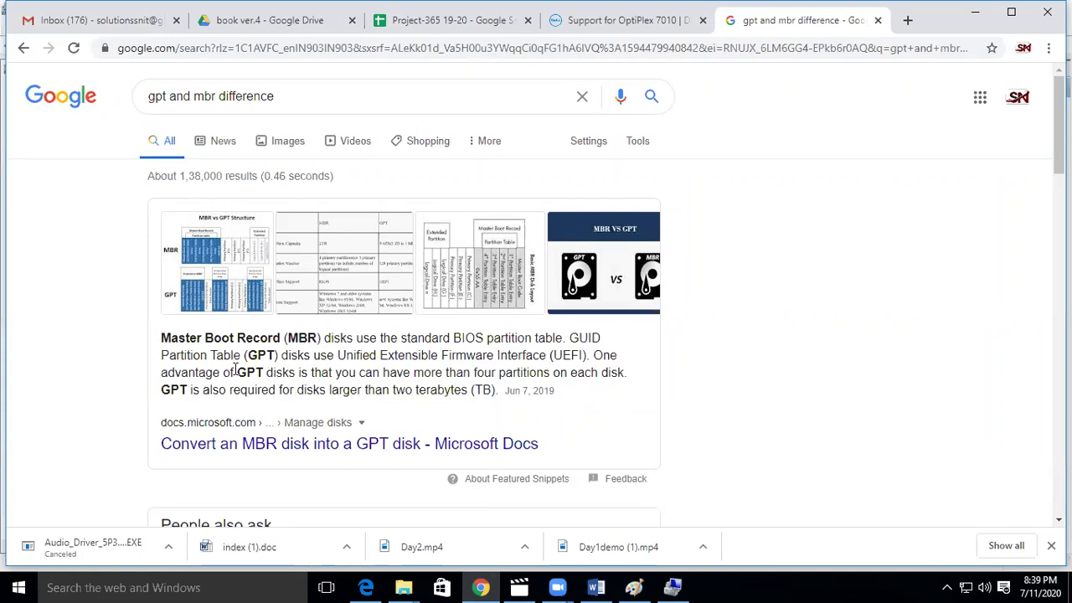
pyautogui.moveTo(239, 371); pyautogui.dragTo(334, 378)
pyautogui.click(348, 404)
pyautogui.moveTo(406, 391); pyautogui.dragTo(460, 405)
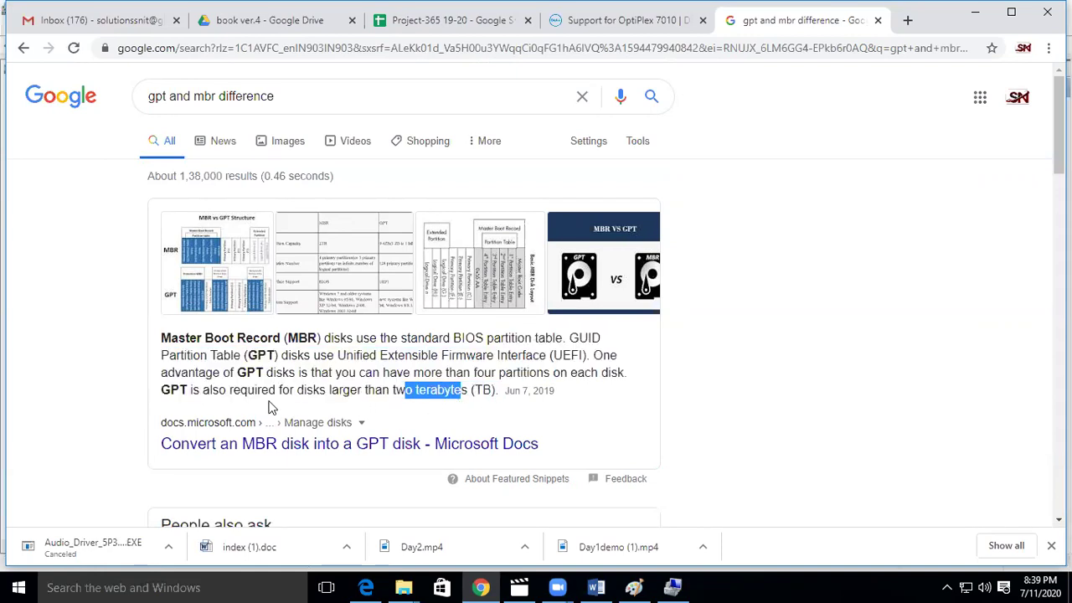
pyautogui.click(415, 402)
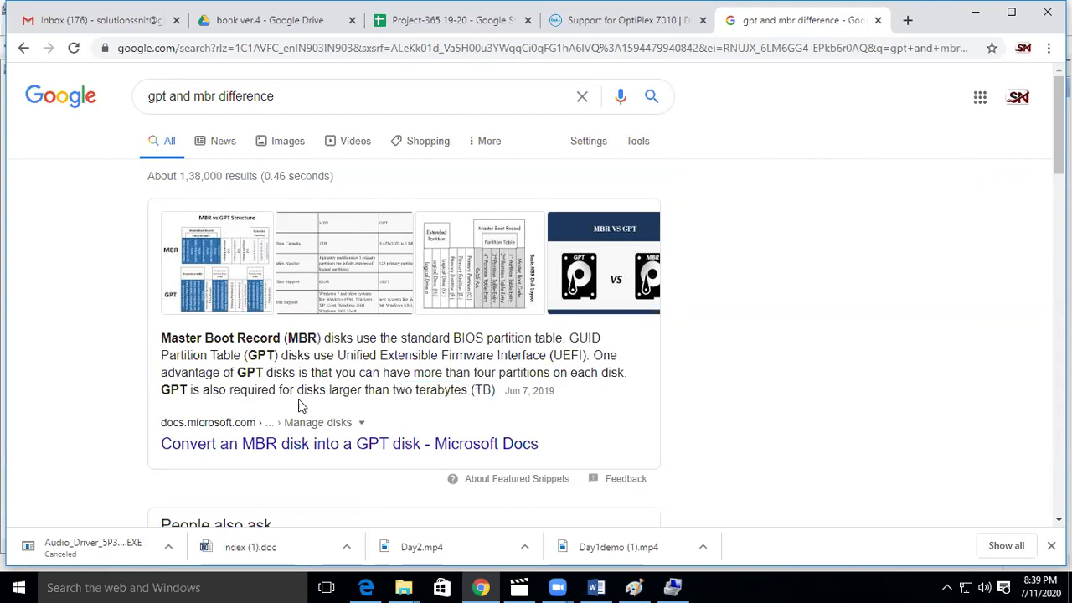
pyautogui.scroll(-1, 289, 455)
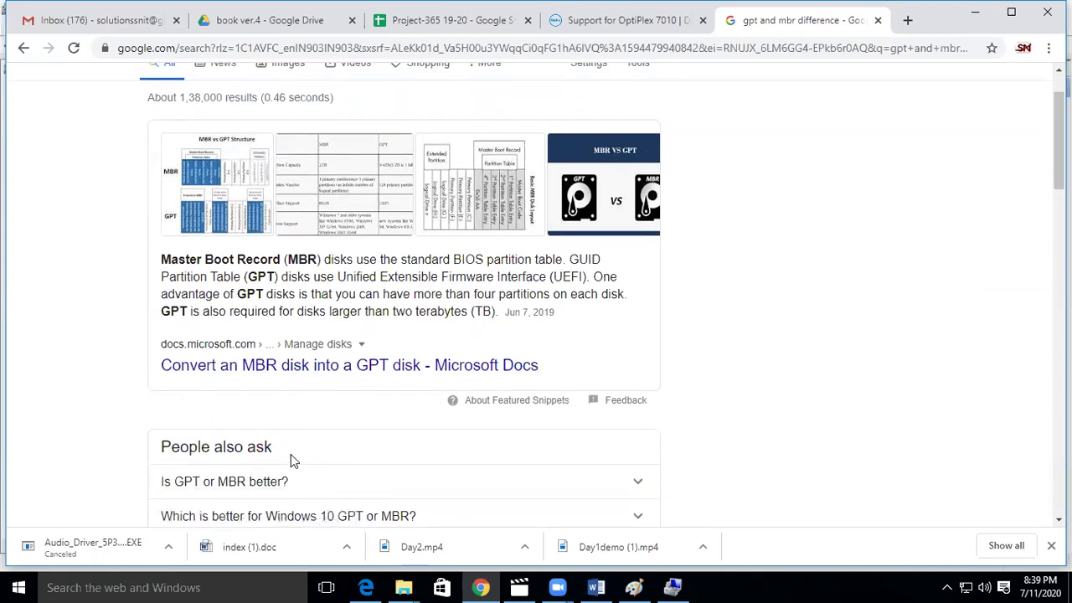
pyautogui.scroll(-1, 291, 460)
pyautogui.scroll(2, 256, 328)
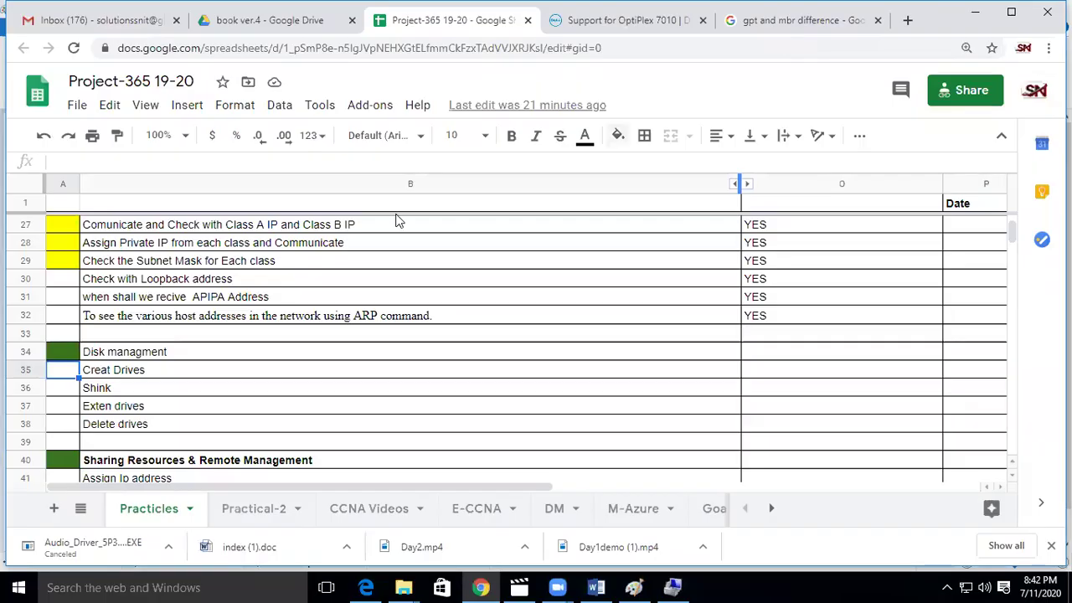
# Fill cells A35 to A38, beside Creat Drives, Shink, Exten drives and Delete drives, with dark green 1
pyautogui.click(618, 137)
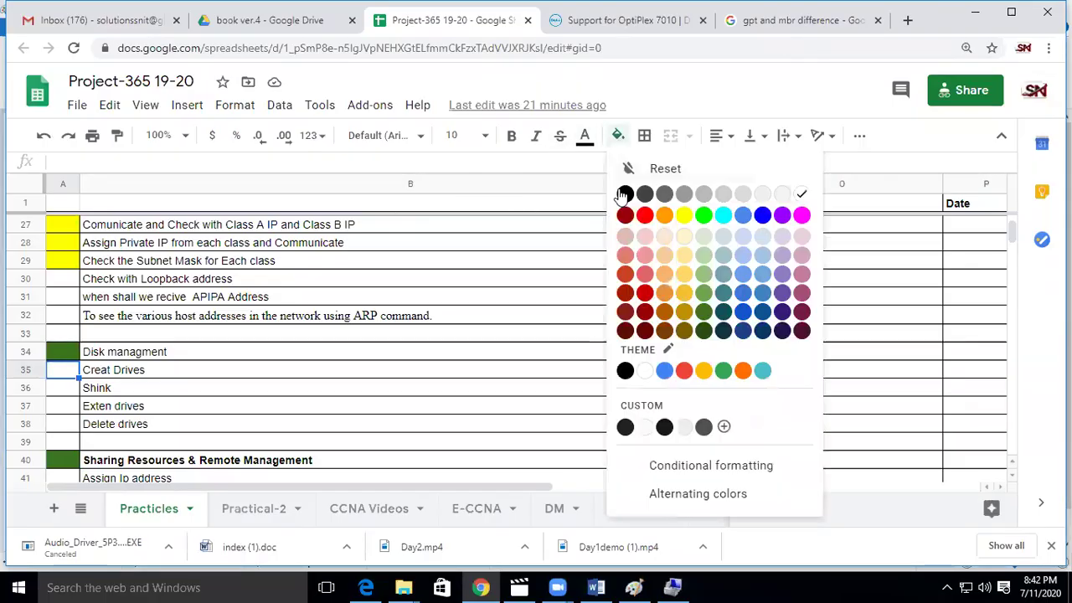
pyautogui.click(703, 292)
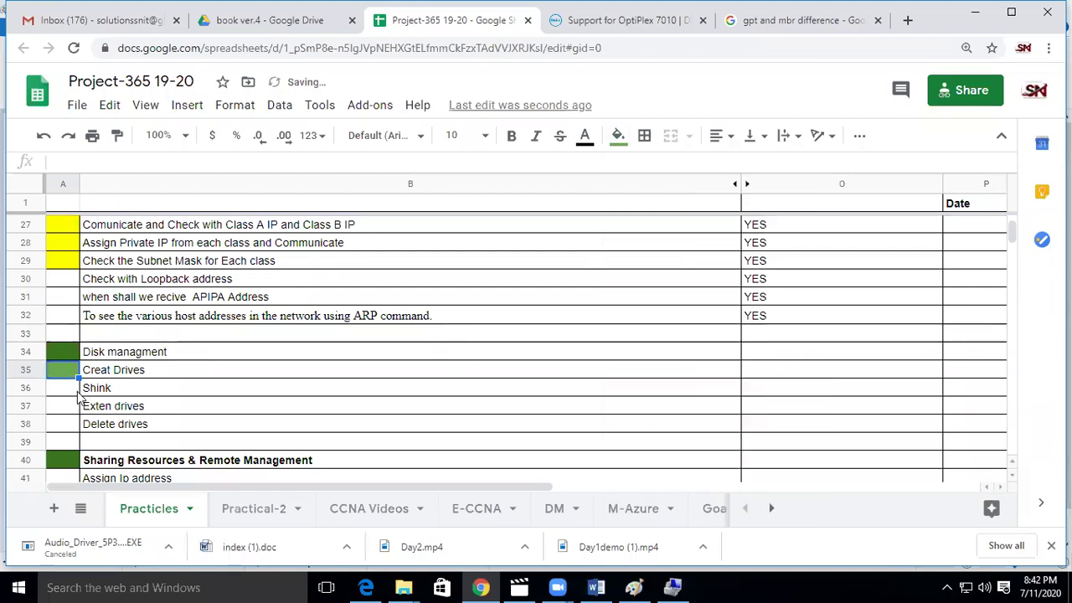
pyautogui.click(72, 395)
pyautogui.click(618, 136)
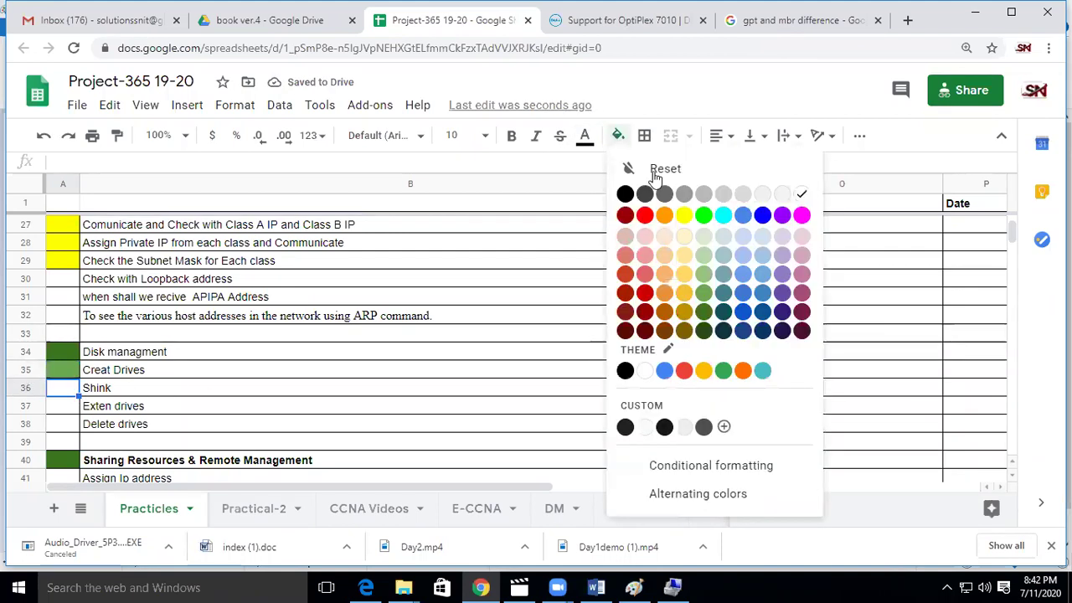
pyautogui.click(703, 292)
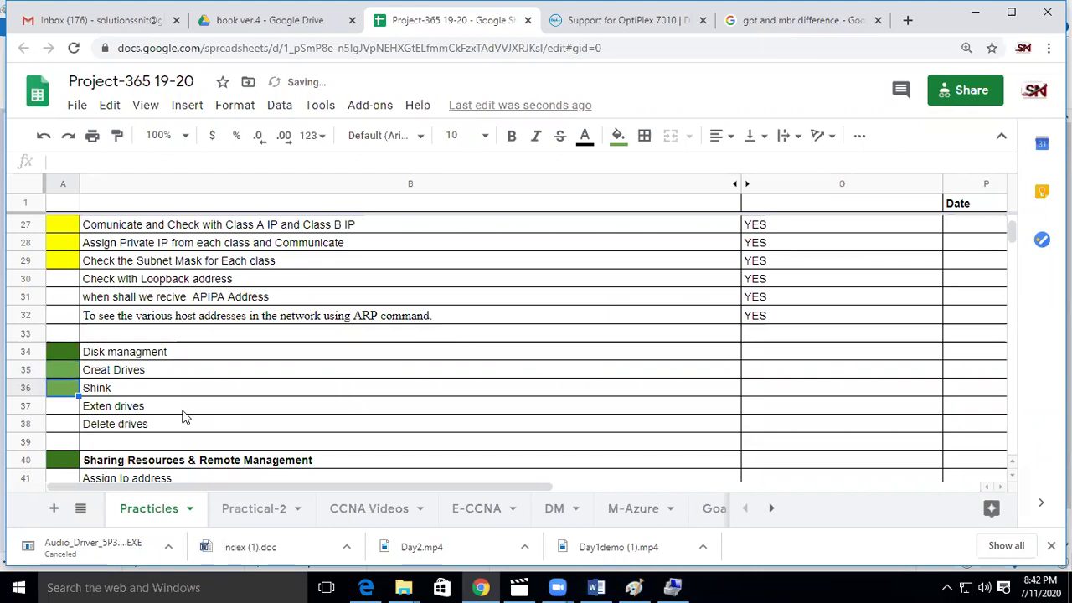
pyautogui.click(67, 408)
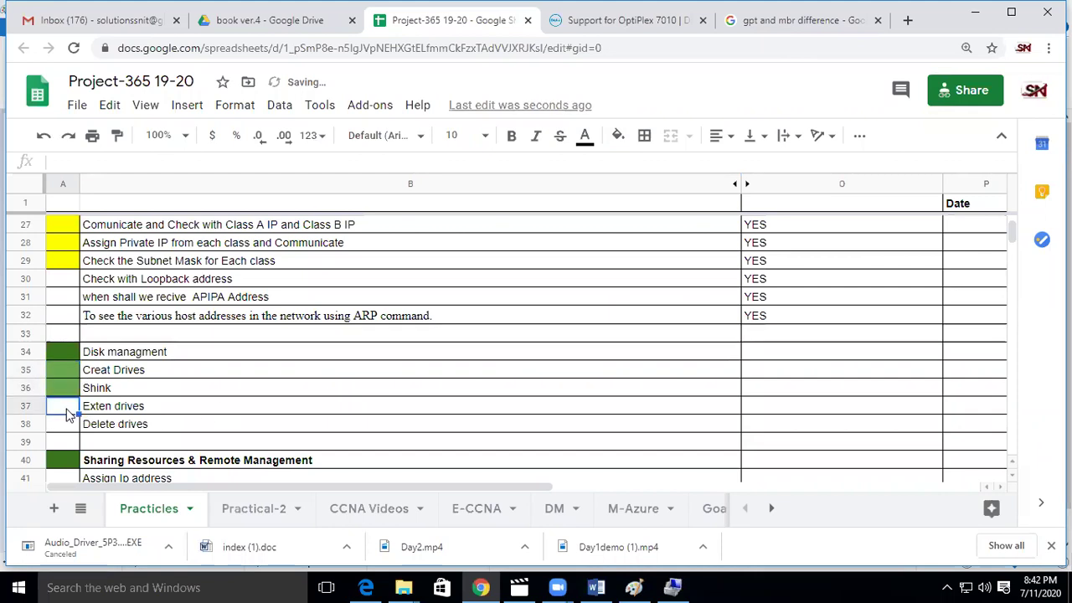
pyautogui.click(618, 138)
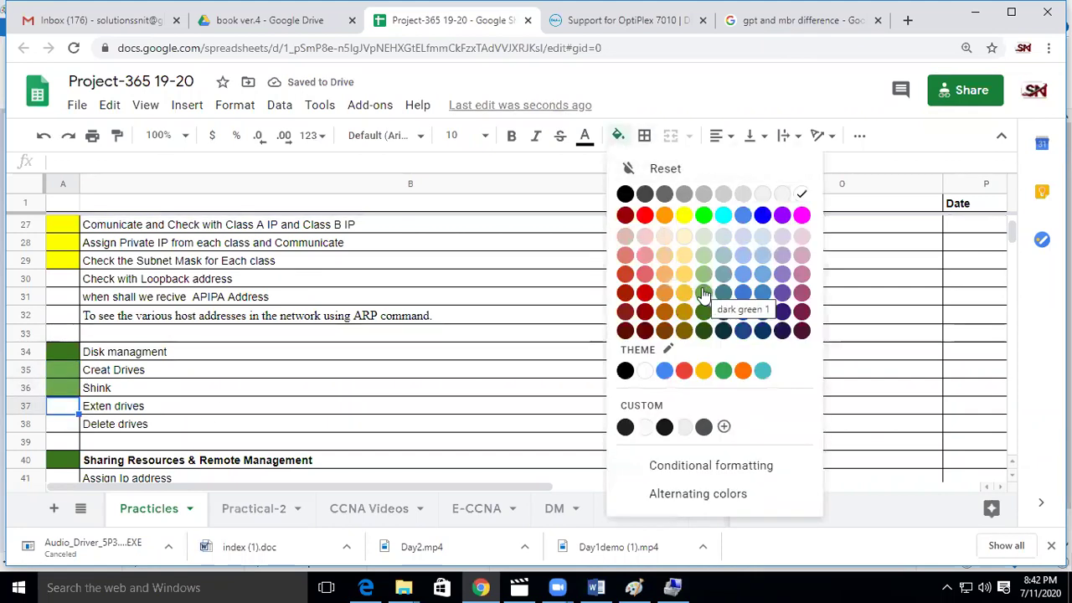
pyautogui.click(703, 292)
pyautogui.click(68, 425)
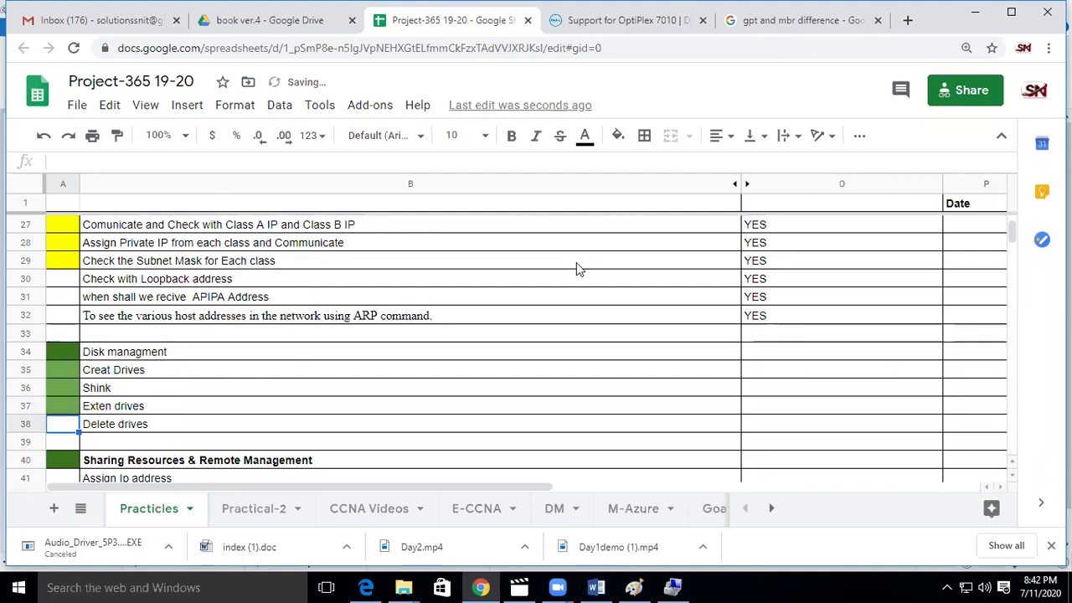
pyautogui.click(617, 136)
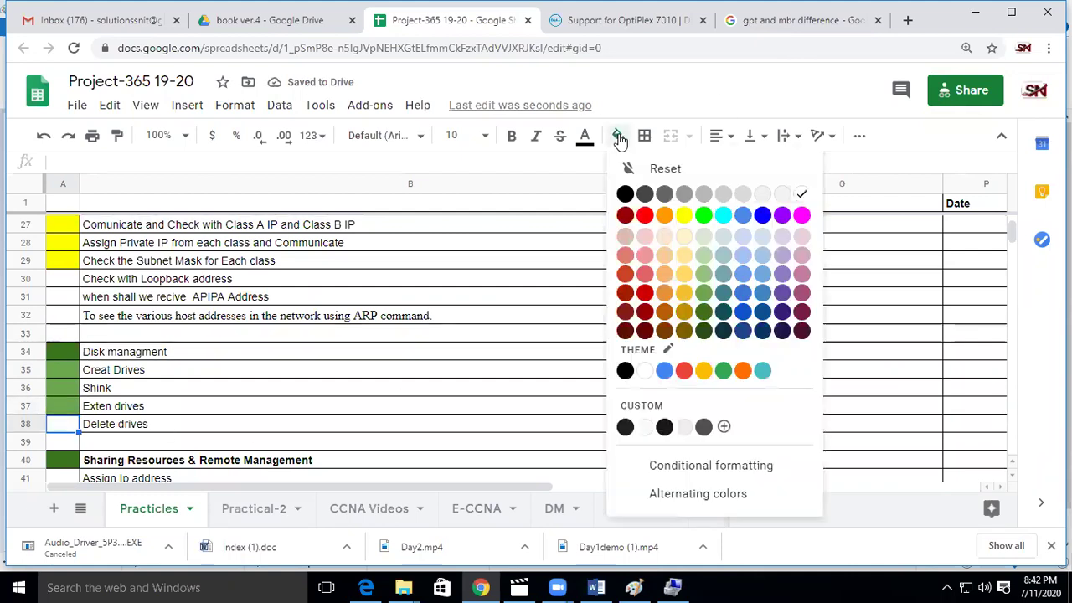
pyautogui.click(703, 293)
# Fill cell A34, beside the Disk managment heading, with yellow
pyautogui.scroll(-1, 228, 362)
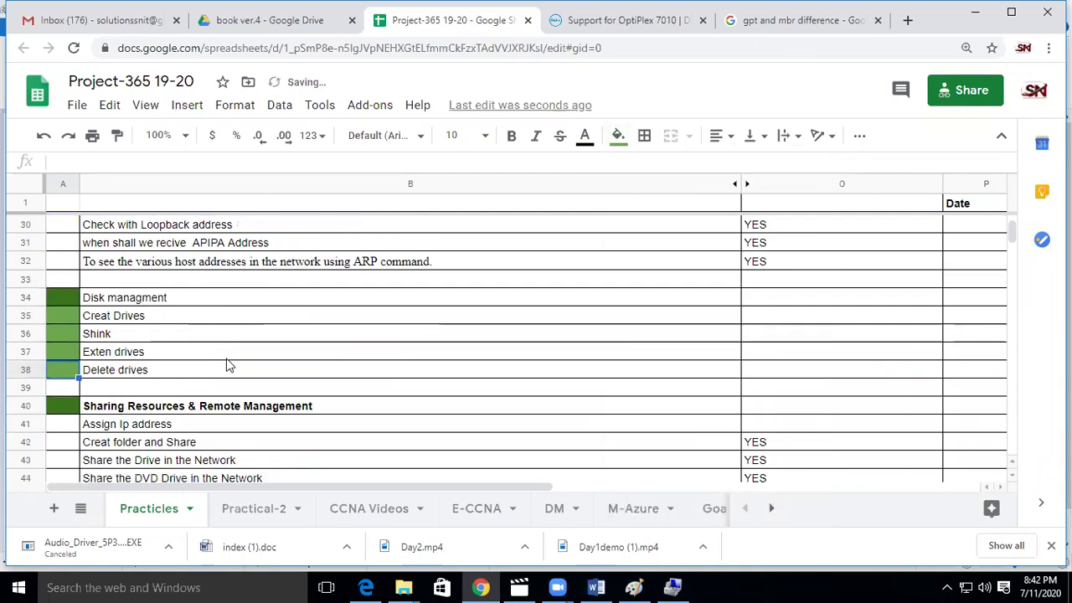
pyautogui.scroll(5, 227, 366)
pyautogui.scroll(3, 228, 366)
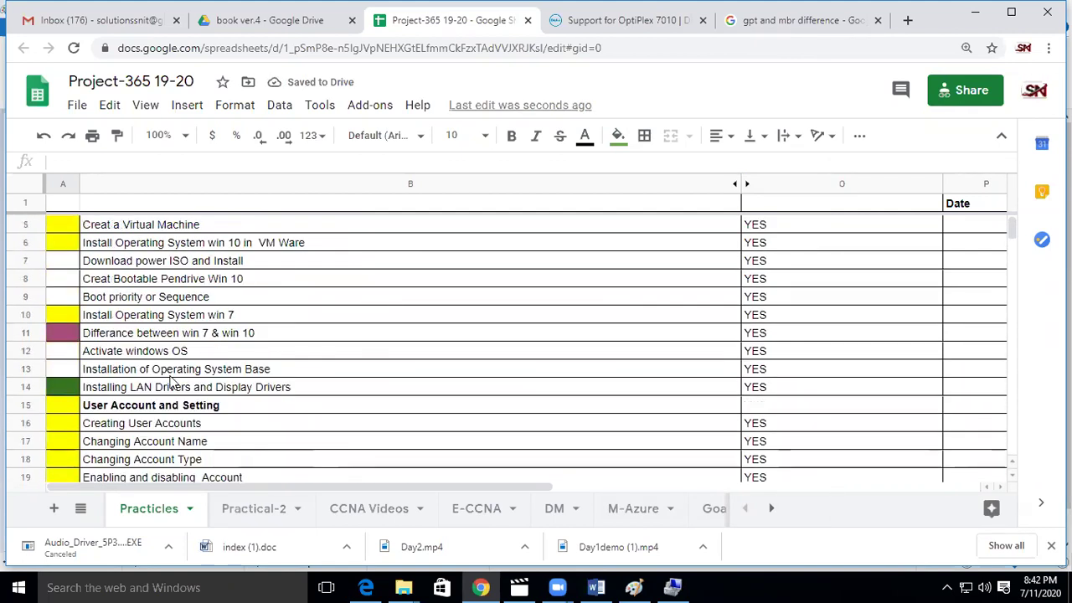
pyautogui.scroll(-7, 201, 400)
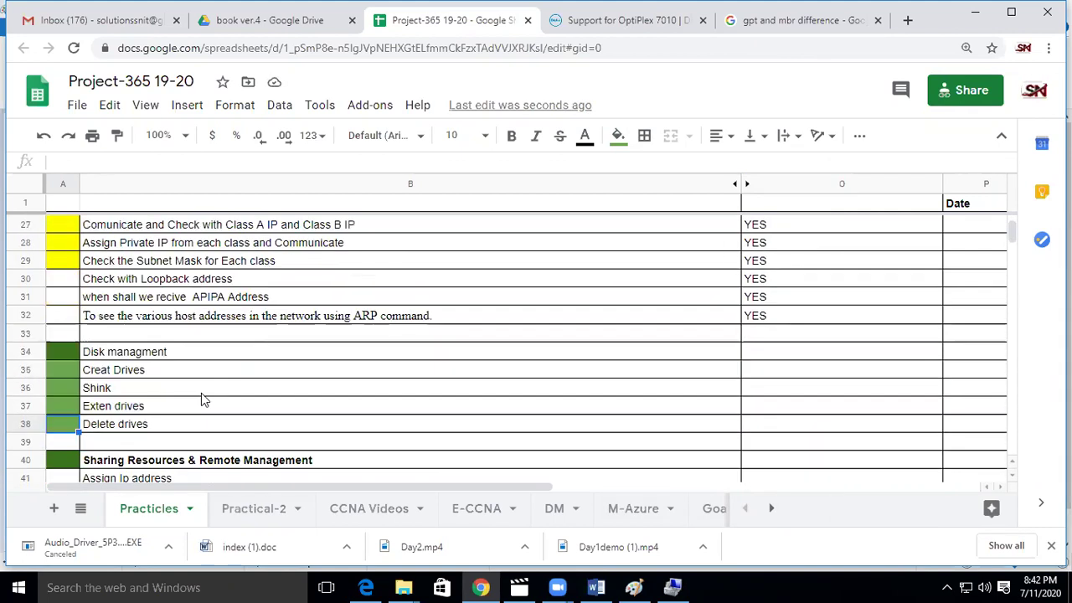
pyautogui.click(75, 353)
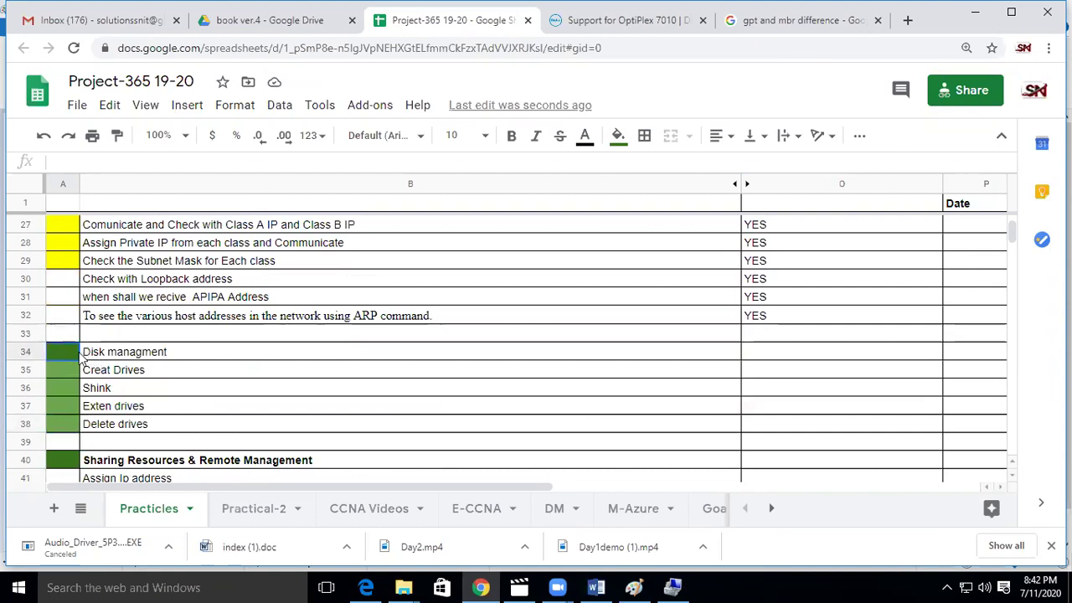
pyautogui.click(617, 135)
pyautogui.click(682, 219)
# Find the Linux section in the practicals sheet and select cell A71 beside Installation of Redhat Linux
pyautogui.scroll(-2, 159, 372)
pyautogui.scroll(-3, 159, 373)
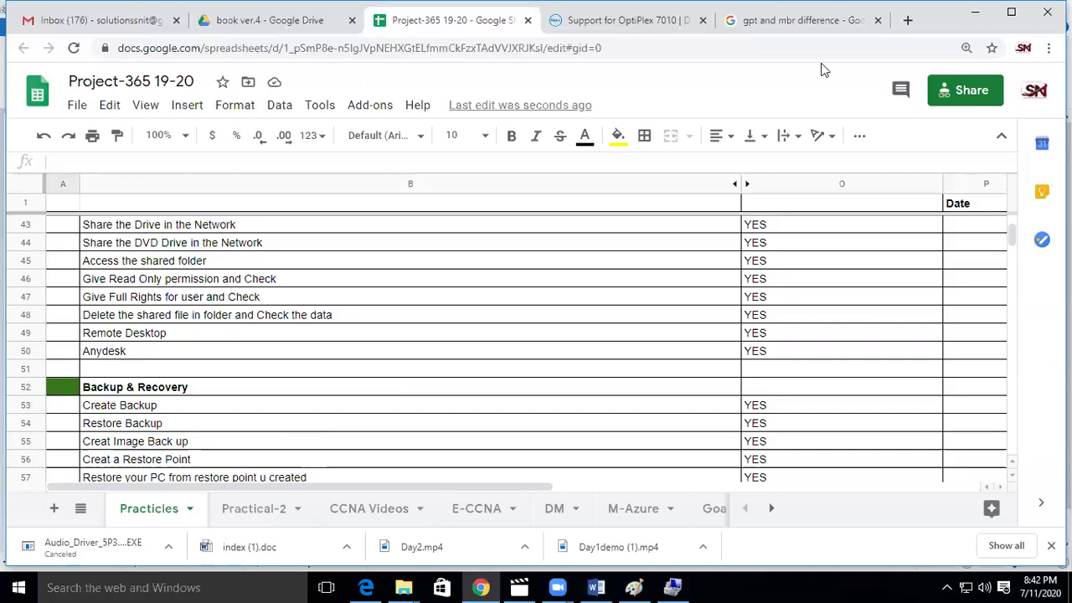
pyautogui.scroll(-7, 822, 69)
pyautogui.click(139, 338)
pyautogui.click(51, 335)
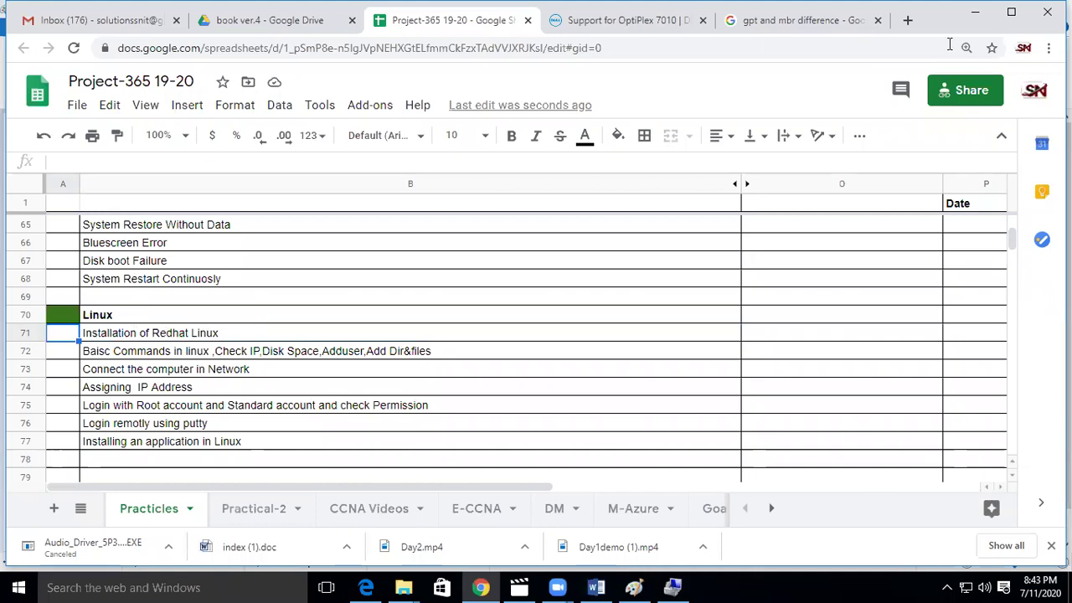
# Minimize the browser and both File Explorer windows, and open VMware Workstation from the desktop
pyautogui.click(975, 12)
pyautogui.click(980, 9)
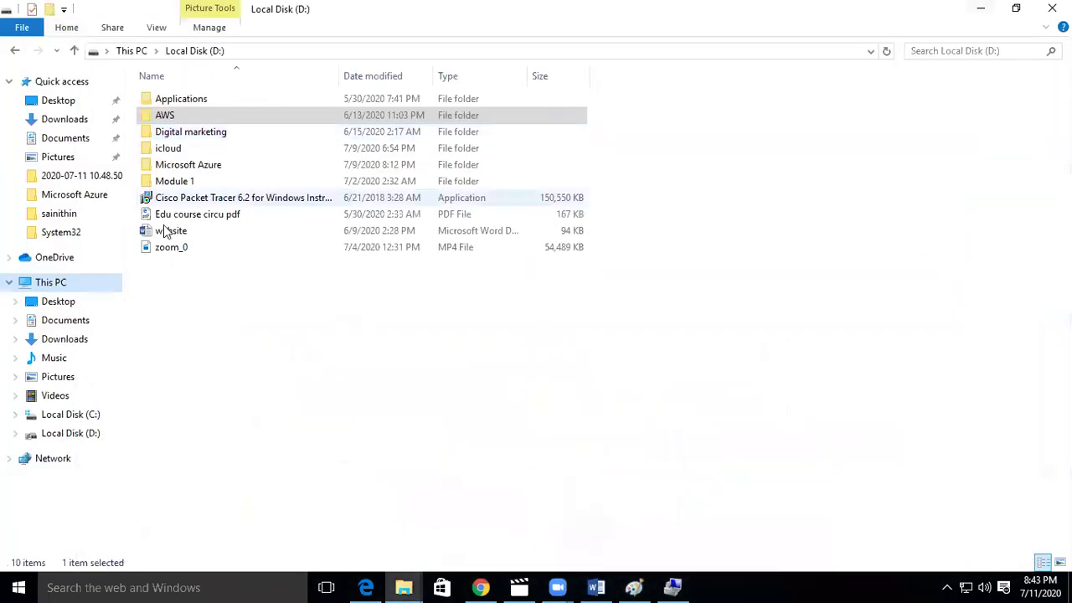
pyautogui.click(980, 8)
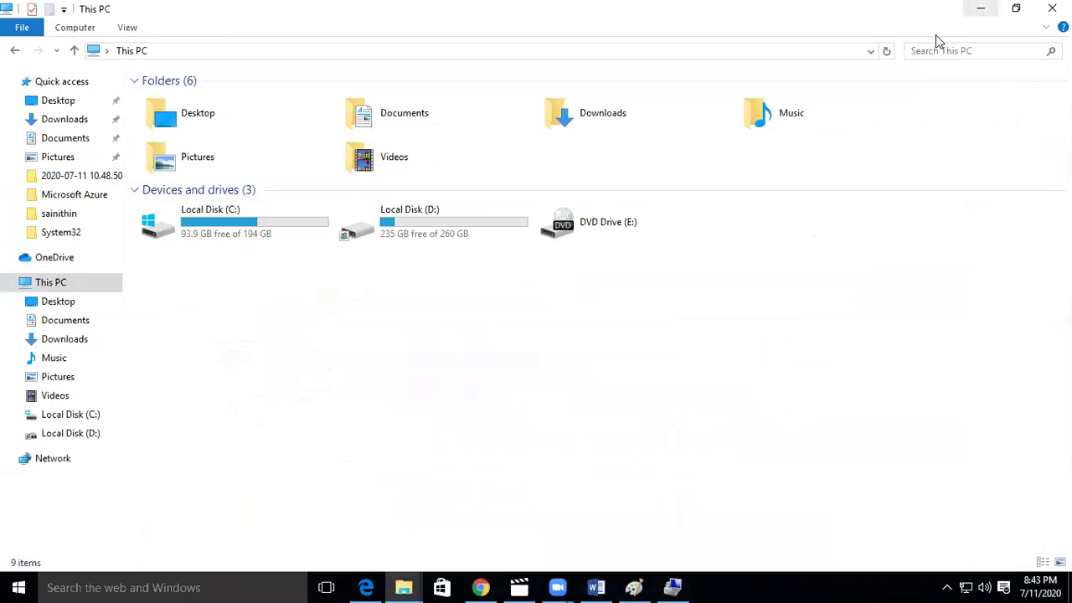
pyautogui.click(979, 9)
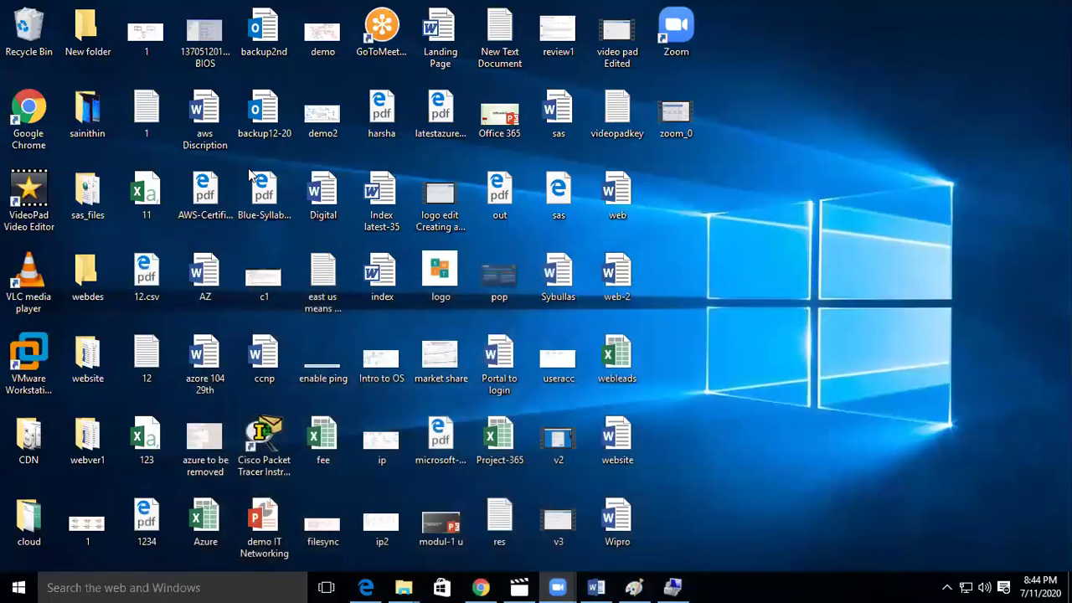
pyautogui.click(32, 378)
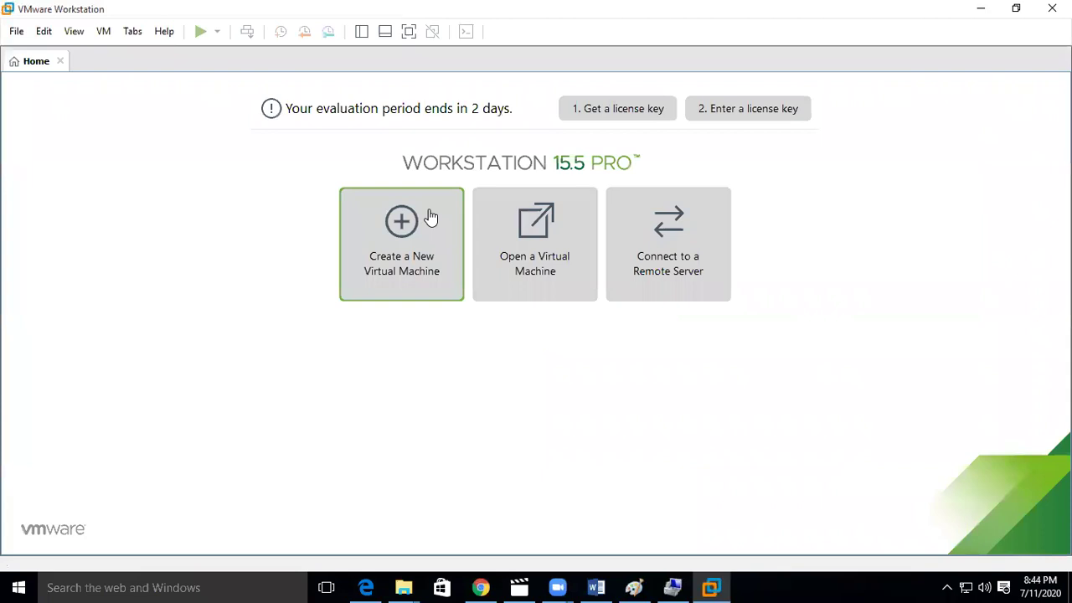
# Start a new custom virtual machine with Workstation 15.x compatibility and set the installation source to an installer disc image file
pyautogui.click(398, 270)
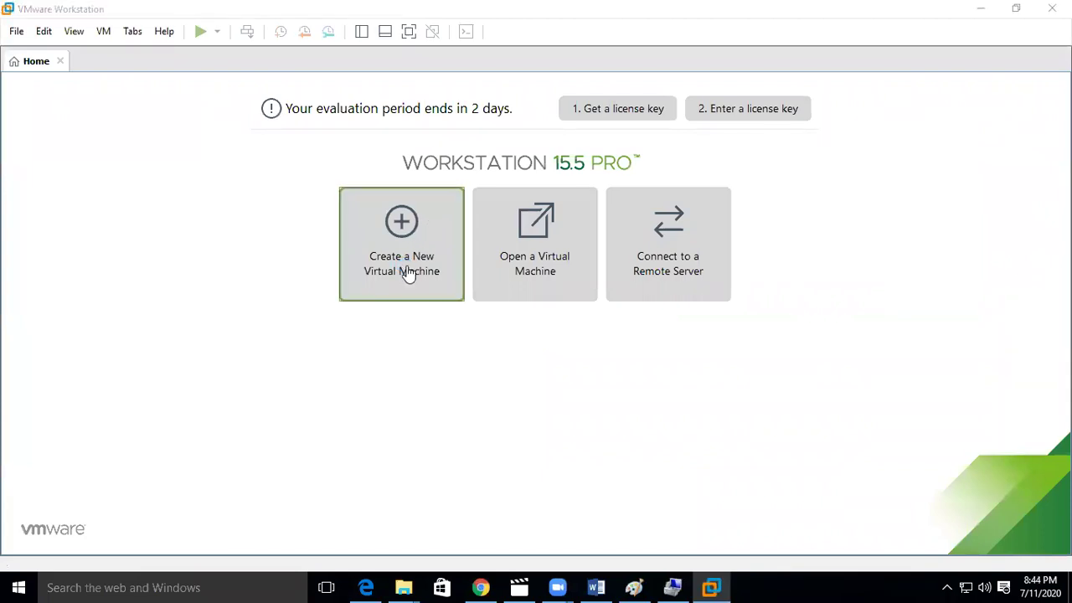
pyautogui.click(608, 443)
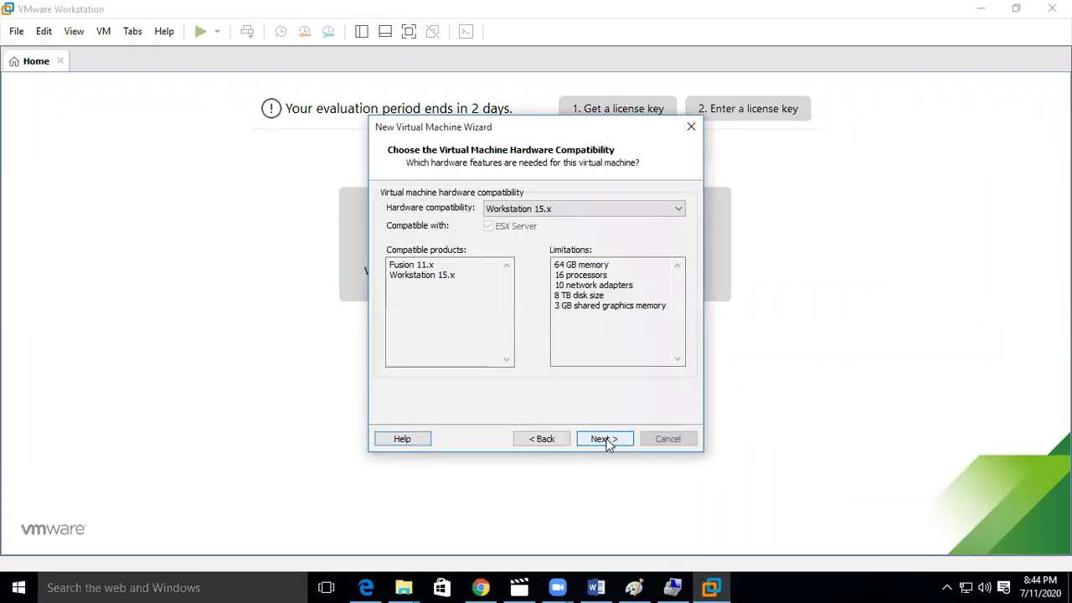
pyautogui.click(606, 440)
pyautogui.click(425, 292)
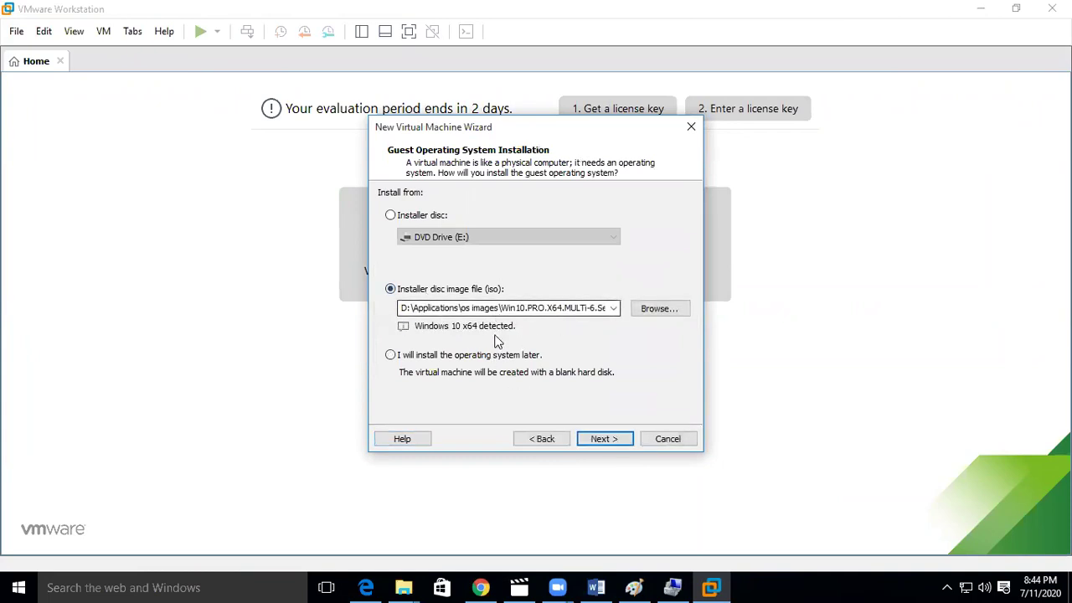
# Switch to File Explorer and locate the rhel-server-7.0-x86_64-dvd image in D:\Applications\os images
pyautogui.moveTo(403, 587)
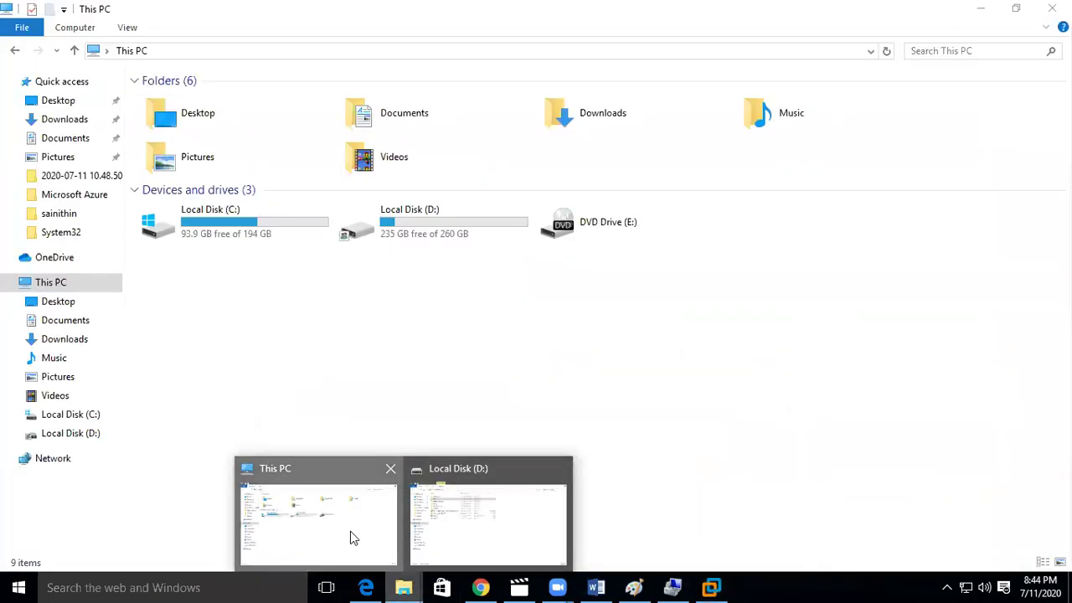
pyautogui.click(350, 531)
pyautogui.doubleClick(416, 238)
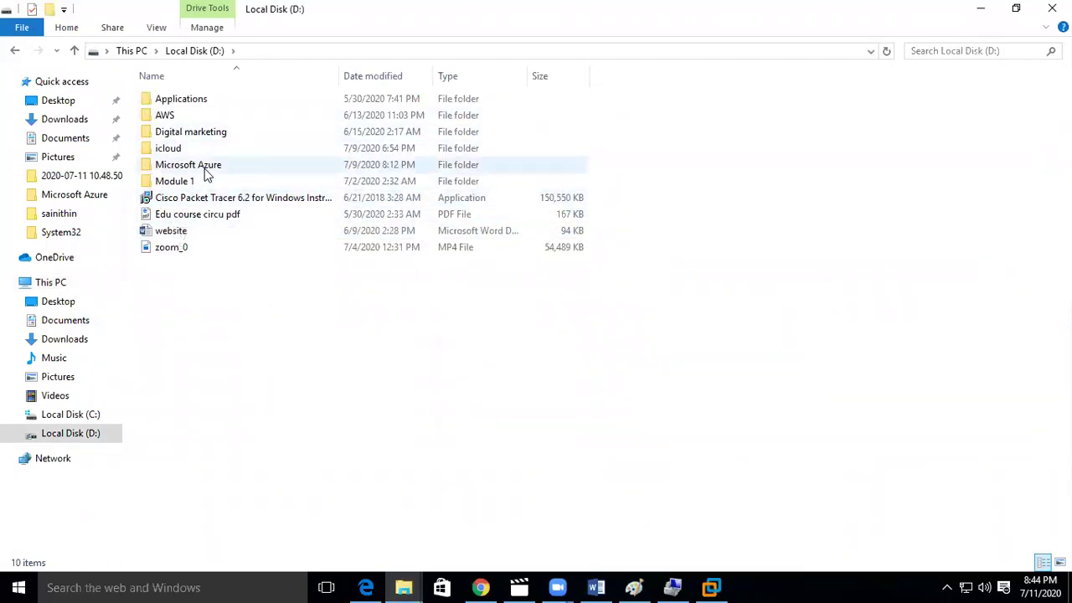
pyautogui.doubleClick(192, 109)
pyautogui.doubleClick(189, 117)
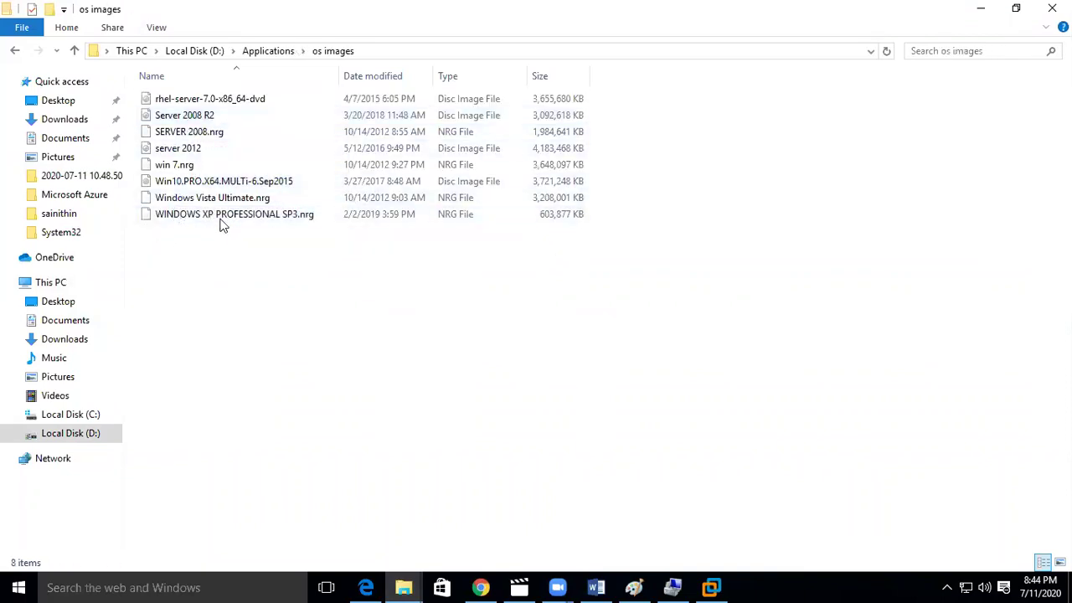
pyautogui.click(184, 106)
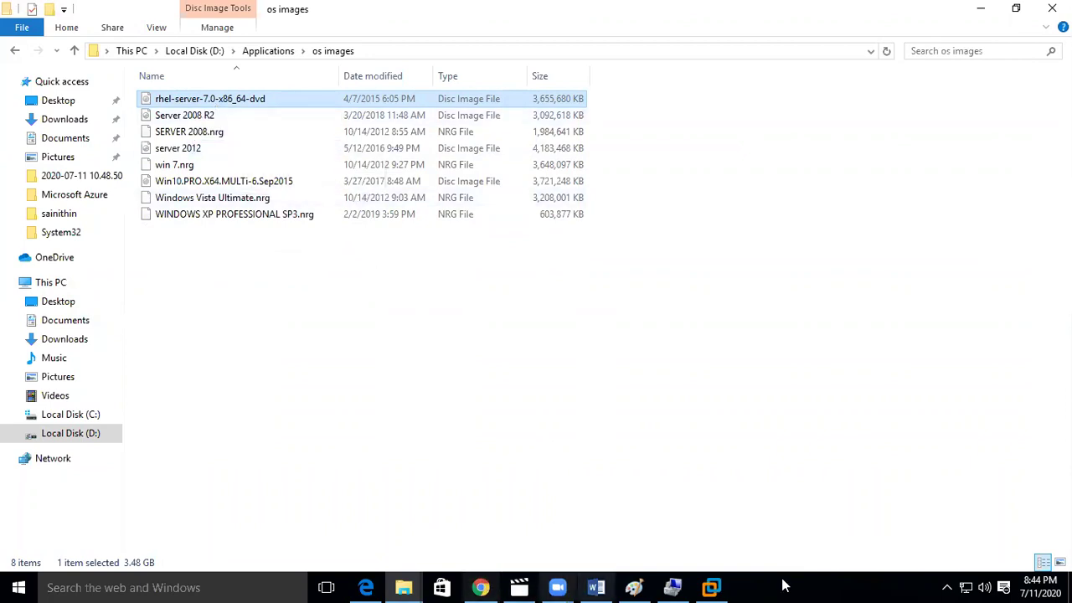
# Switch back to VMware Workstation and choose rhel-server-7.0-x86_64-dvd from D:\Applications\os images as the installer ISO
pyautogui.click(714, 587)
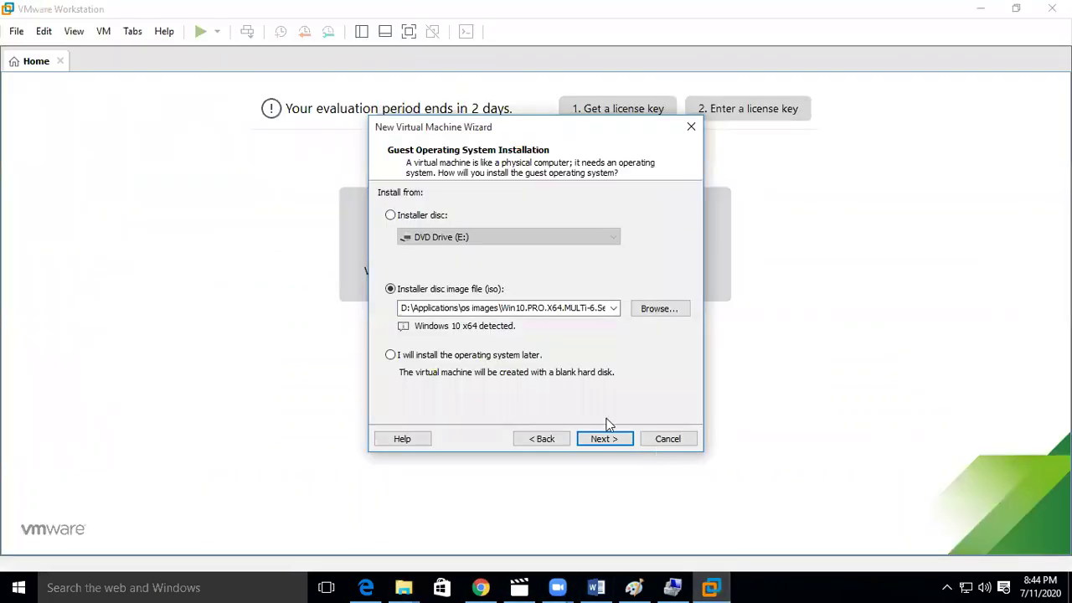
pyautogui.click(643, 309)
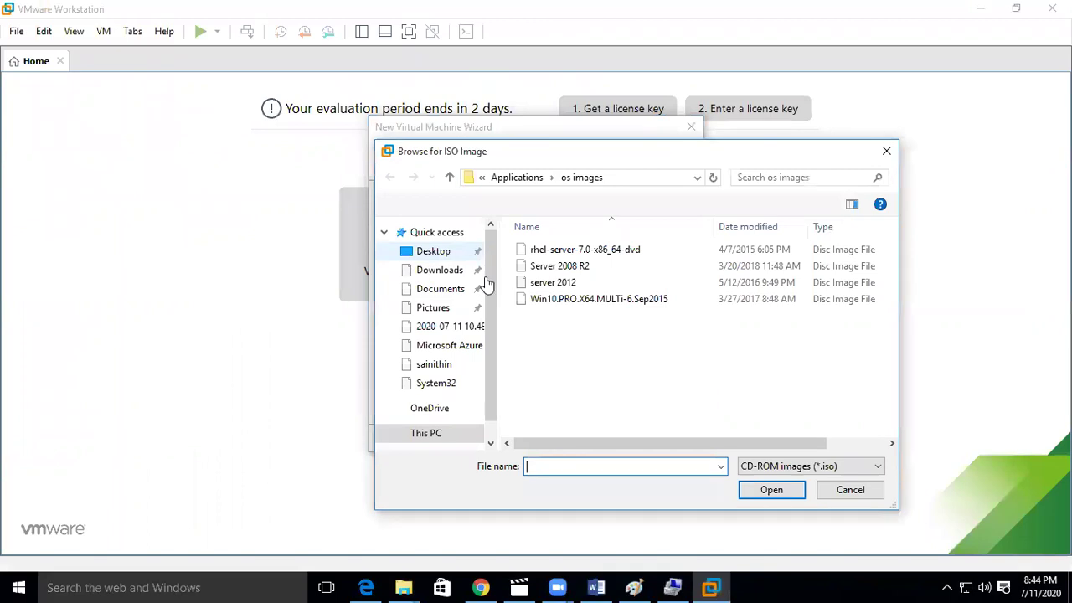
pyautogui.scroll(-3, 454, 391)
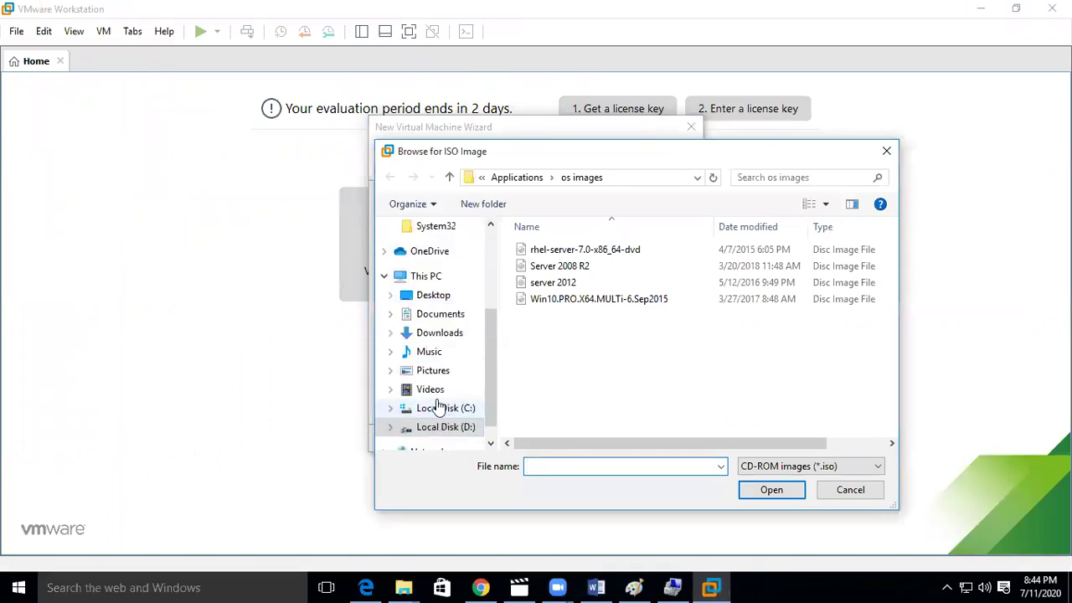
pyautogui.click(428, 277)
pyautogui.scroll(-3, 525, 312)
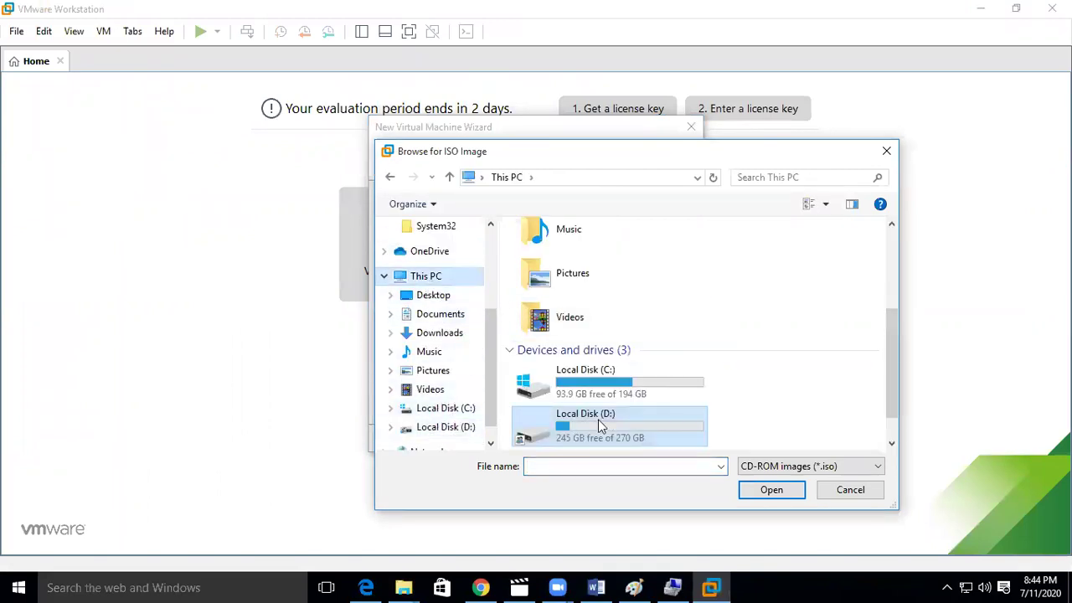
pyautogui.scroll(-1, 597, 420)
pyautogui.doubleClick(560, 383)
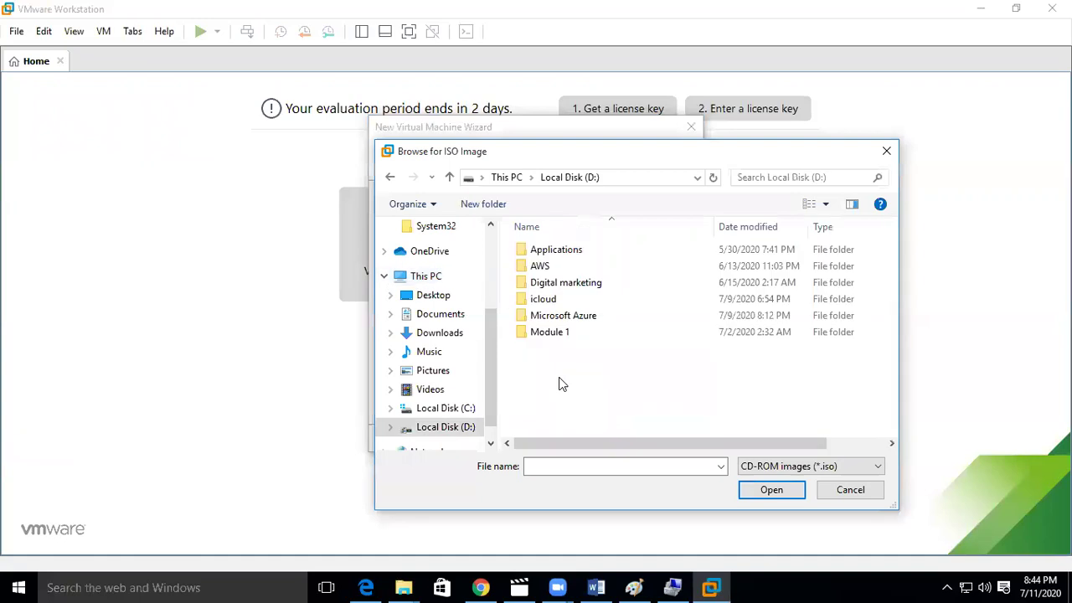
pyautogui.doubleClick(551, 250)
pyautogui.doubleClick(552, 269)
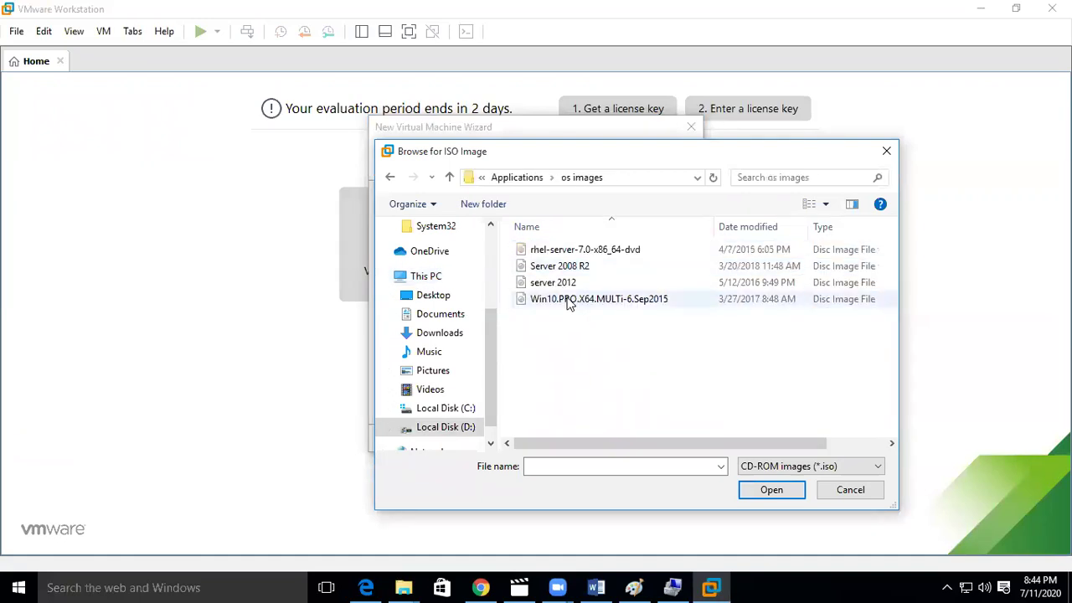
pyautogui.click(549, 252)
pyautogui.click(760, 492)
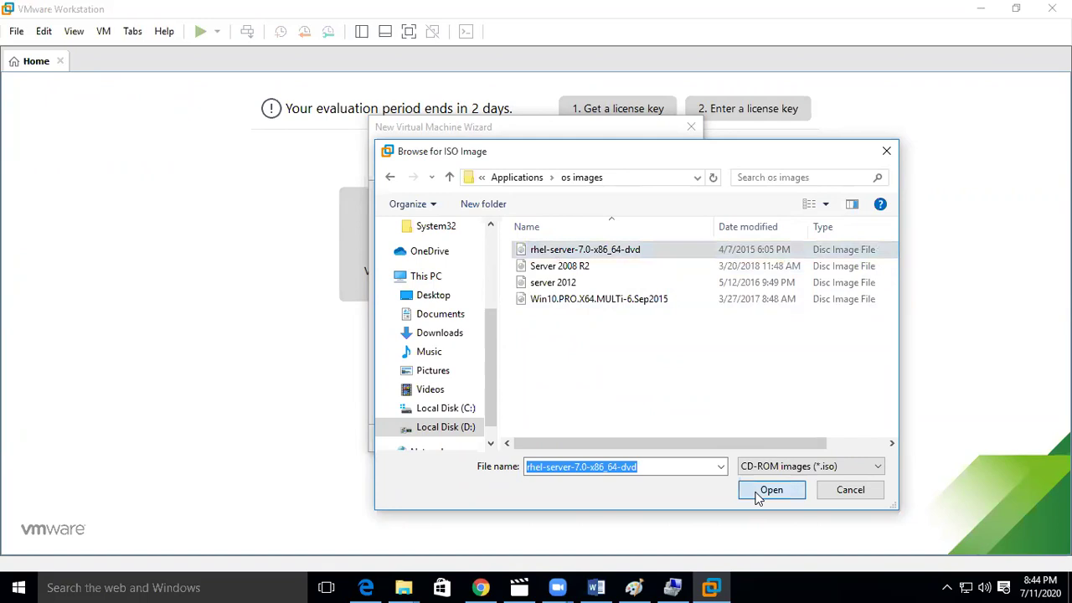
# Check the Easy Install page, return to the guest OS installation page and choose to install the operating system later
pyautogui.click(606, 440)
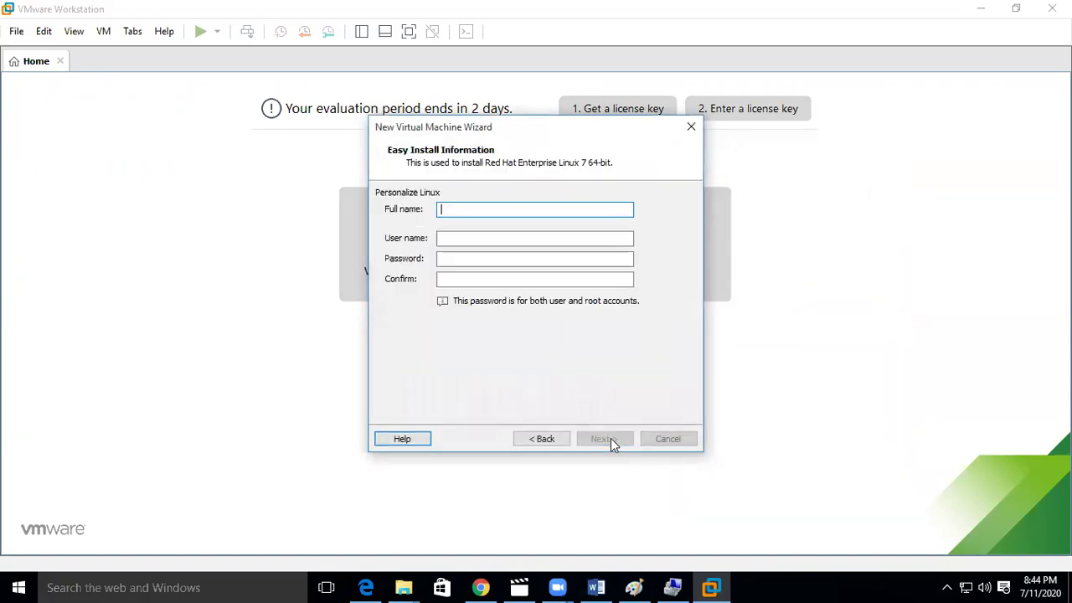
pyautogui.click(539, 440)
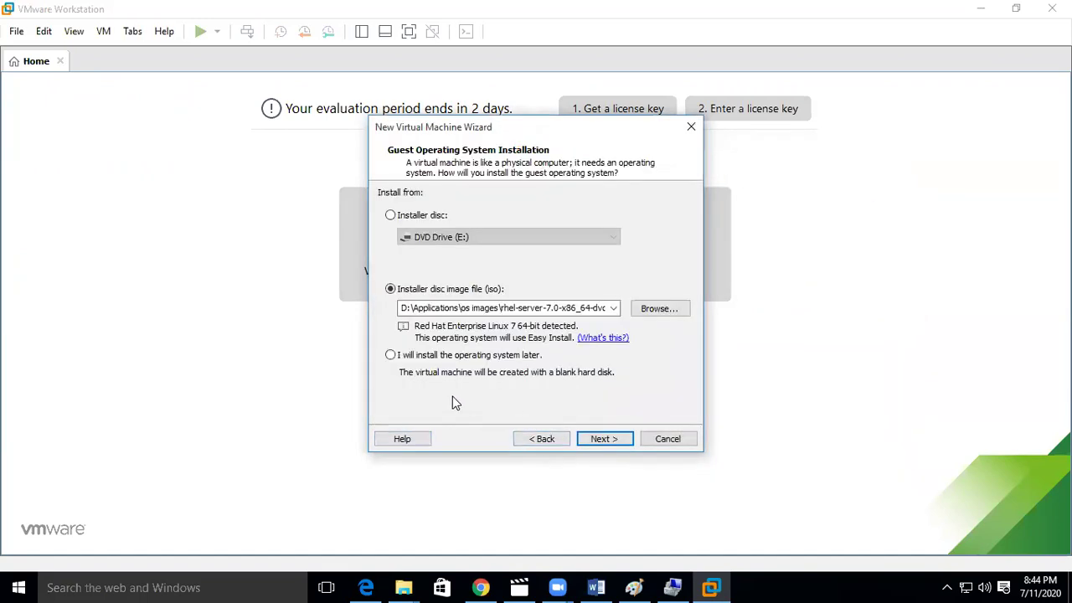
pyautogui.click(390, 356)
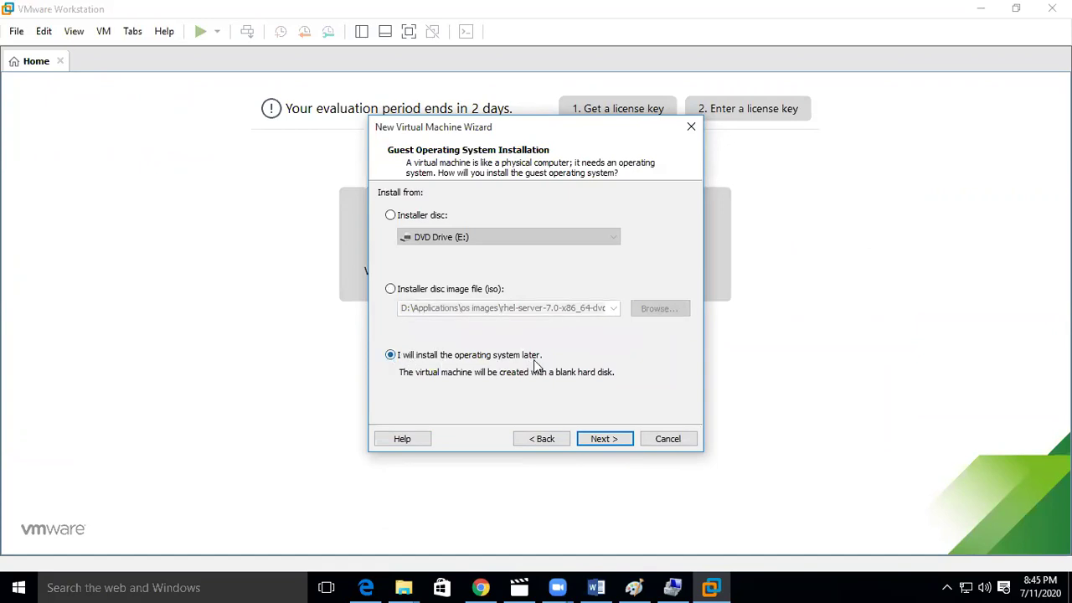
# Set the guest operating system to Linux with version Red Hat Enterprise Linux 7 64-bit and continue to the virtual machine naming page
pyautogui.click(603, 439)
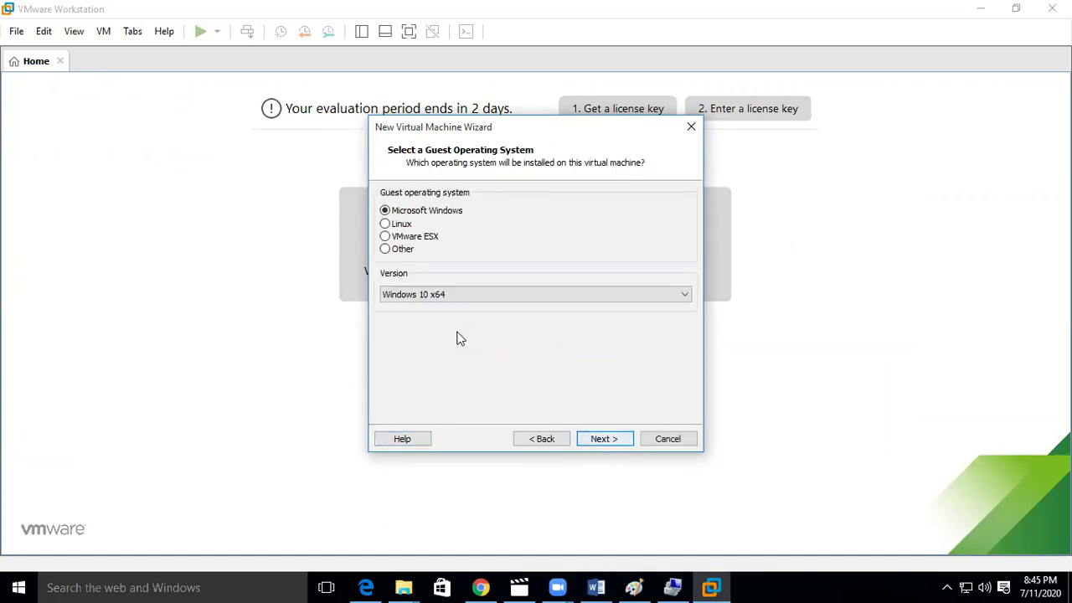
pyautogui.click(396, 225)
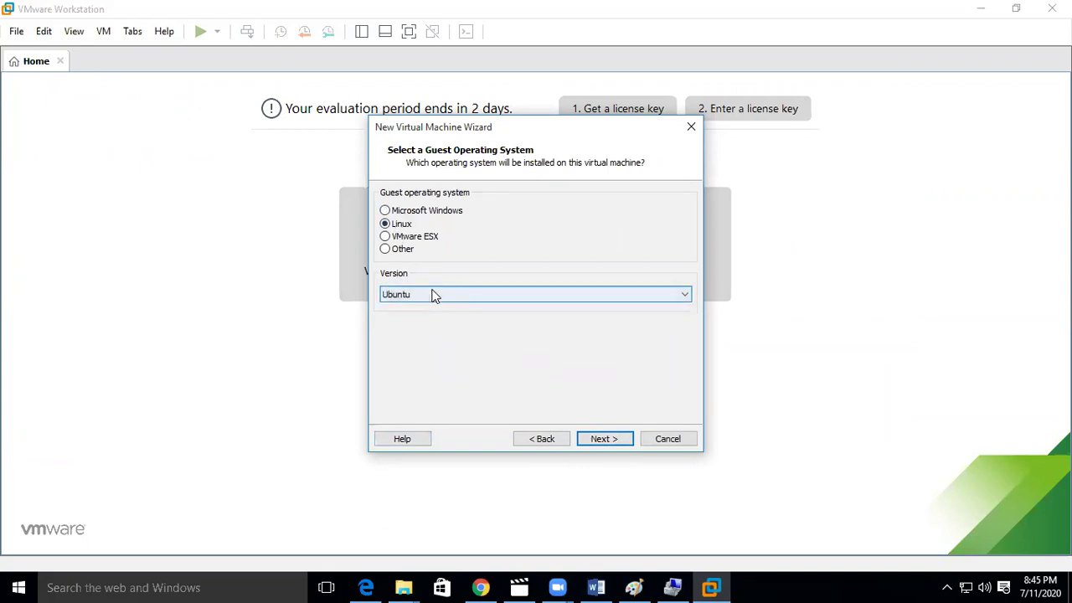
pyautogui.click(433, 295)
pyautogui.scroll(3, 444, 146)
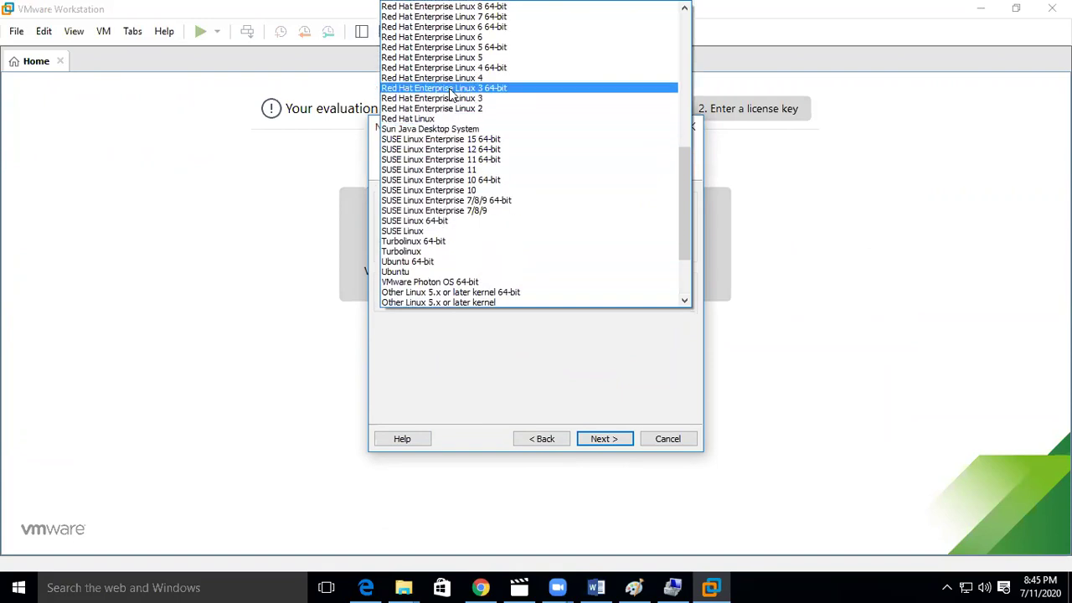
pyautogui.scroll(3, 452, 94)
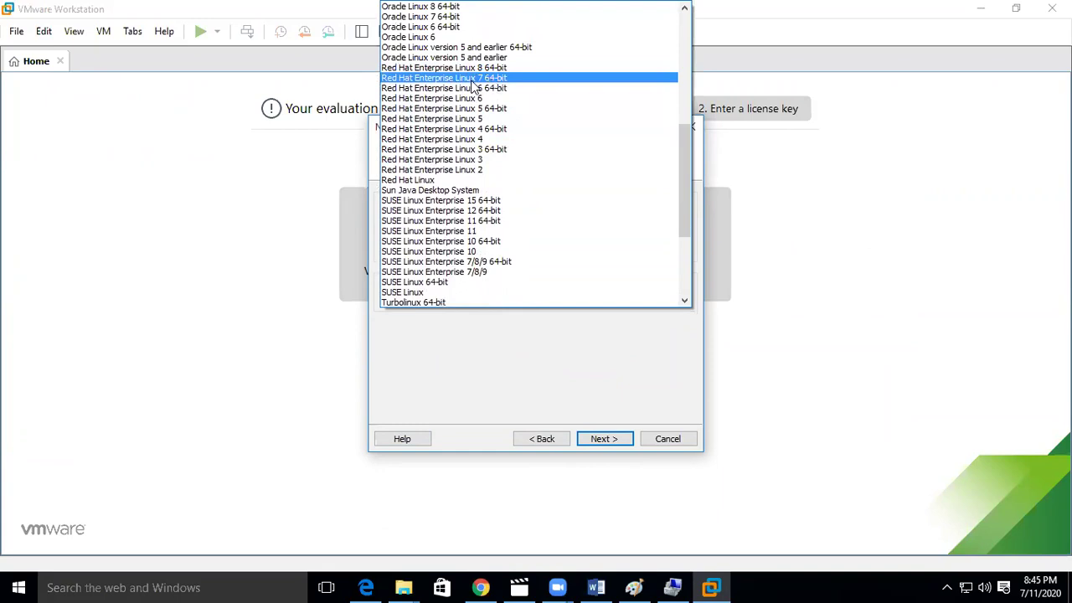
pyautogui.click(475, 79)
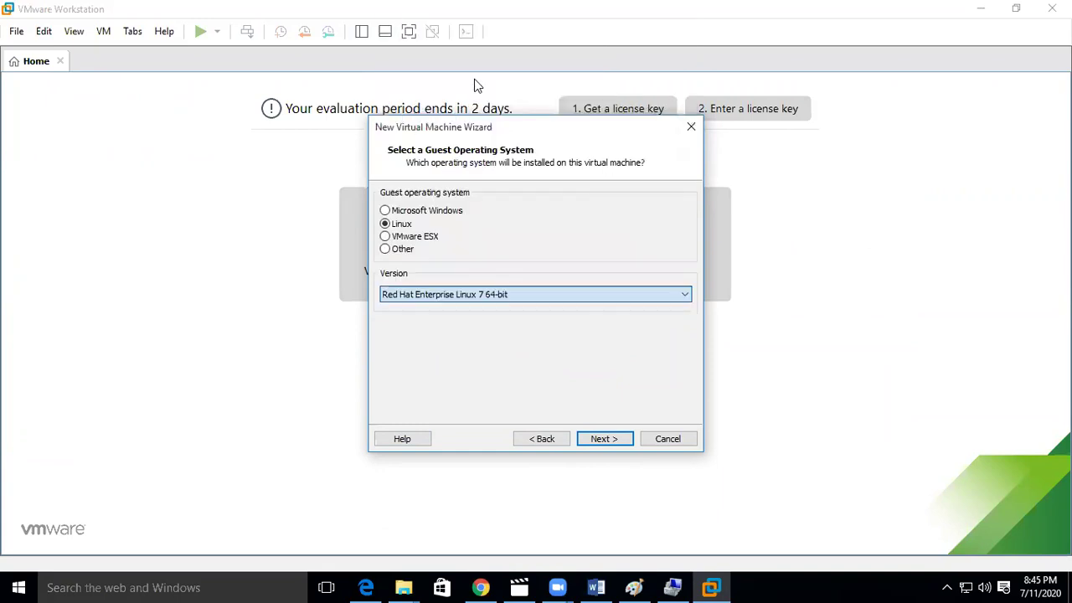
pyautogui.click(587, 438)
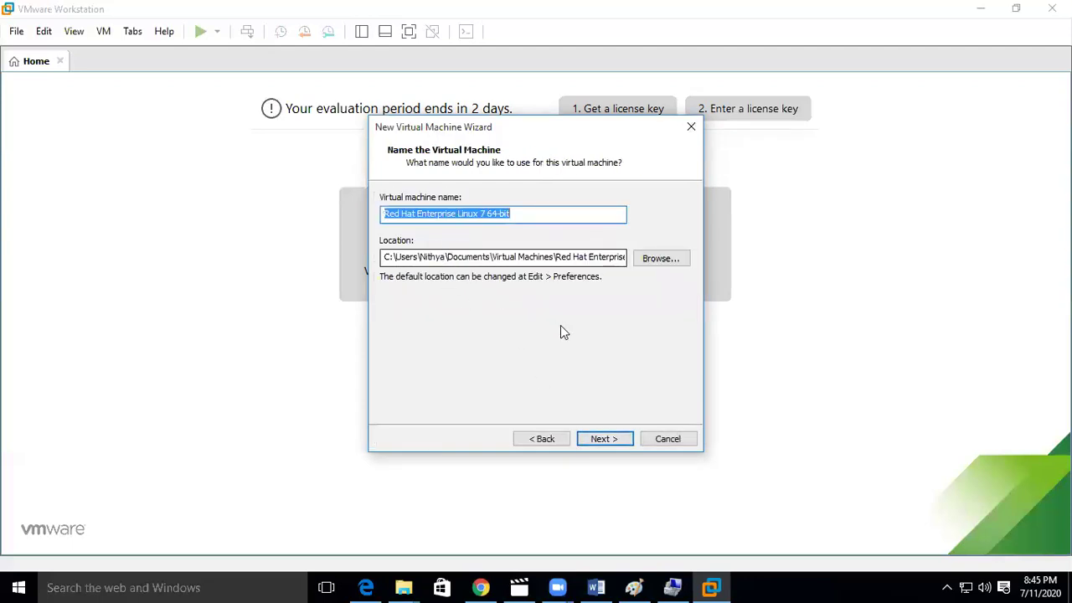
# Accept the default name, location, one single-core processor, 2048 MB memory, NAT networking and 20 GB split disk, continuing to the creation summary
pyautogui.click(601, 436)
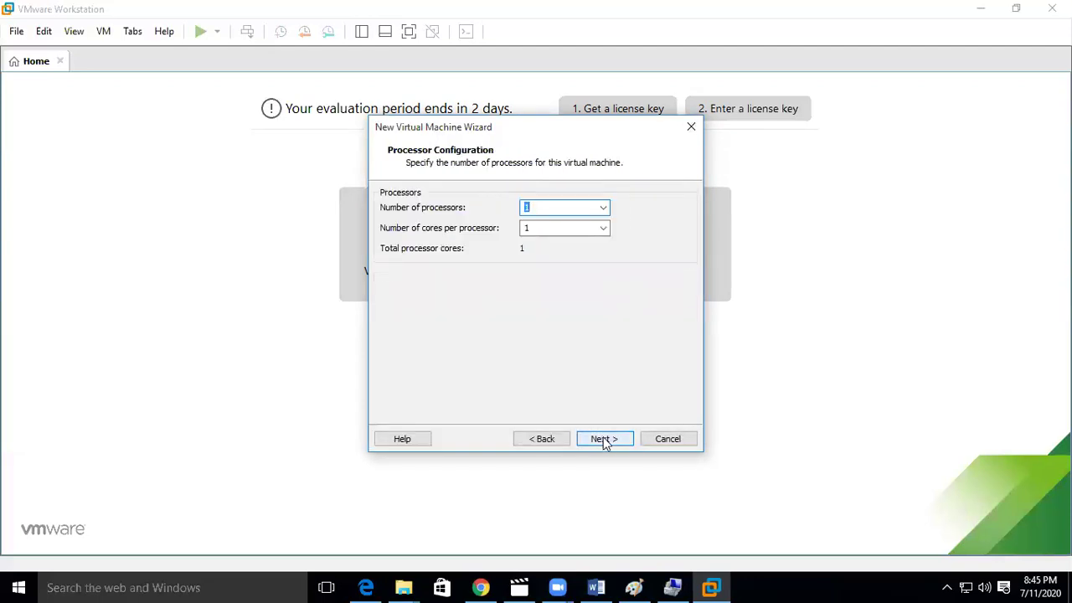
pyautogui.click(603, 439)
pyautogui.click(603, 439)
pyautogui.click(603, 438)
pyautogui.click(603, 439)
pyautogui.click(603, 438)
pyautogui.click(603, 439)
pyautogui.click(603, 438)
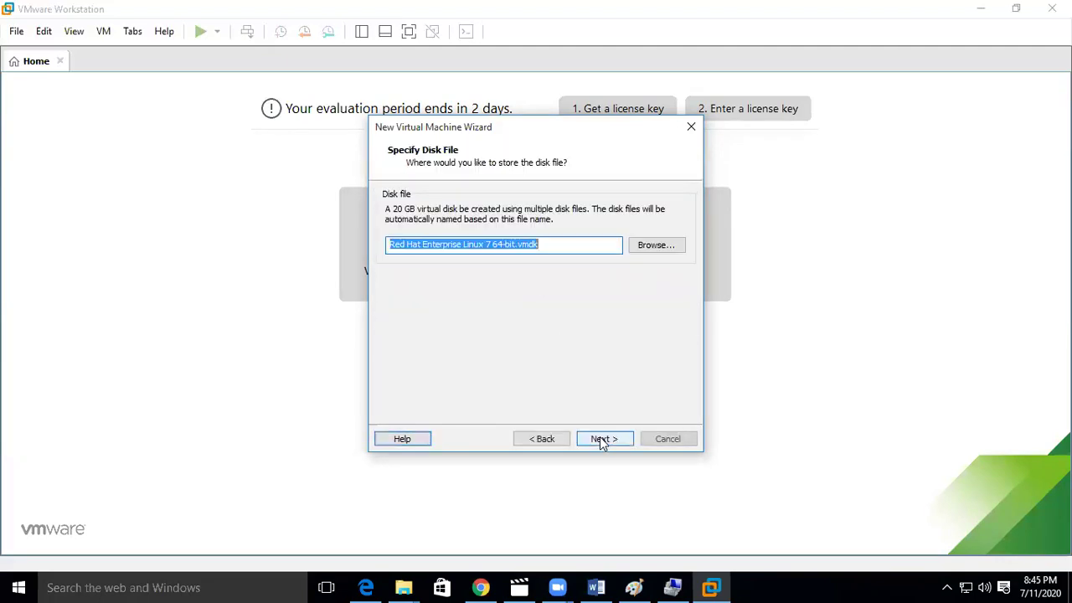
pyautogui.click(603, 438)
pyautogui.click(601, 438)
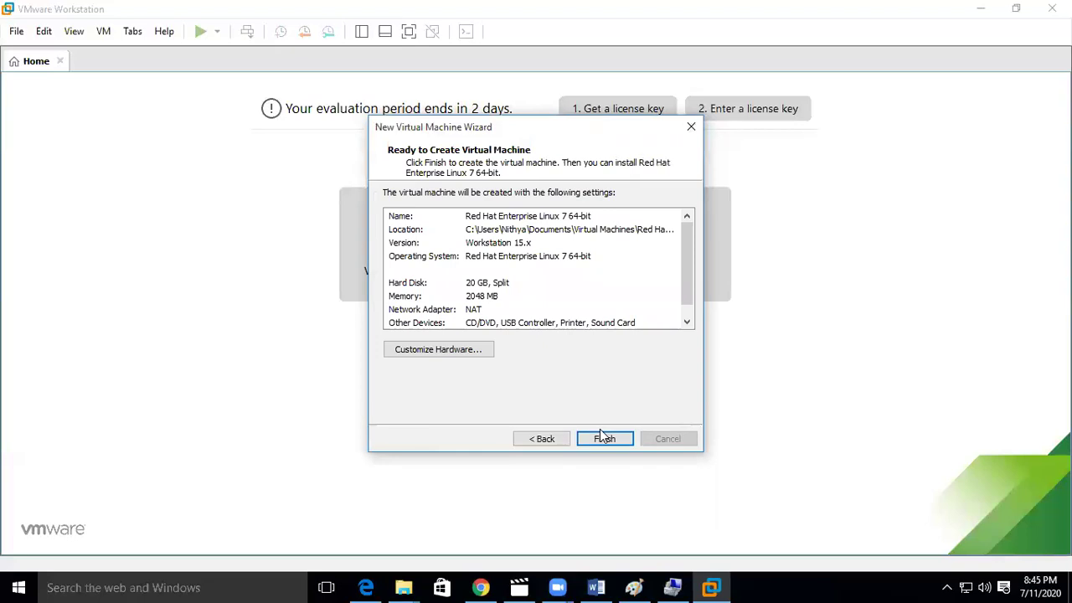